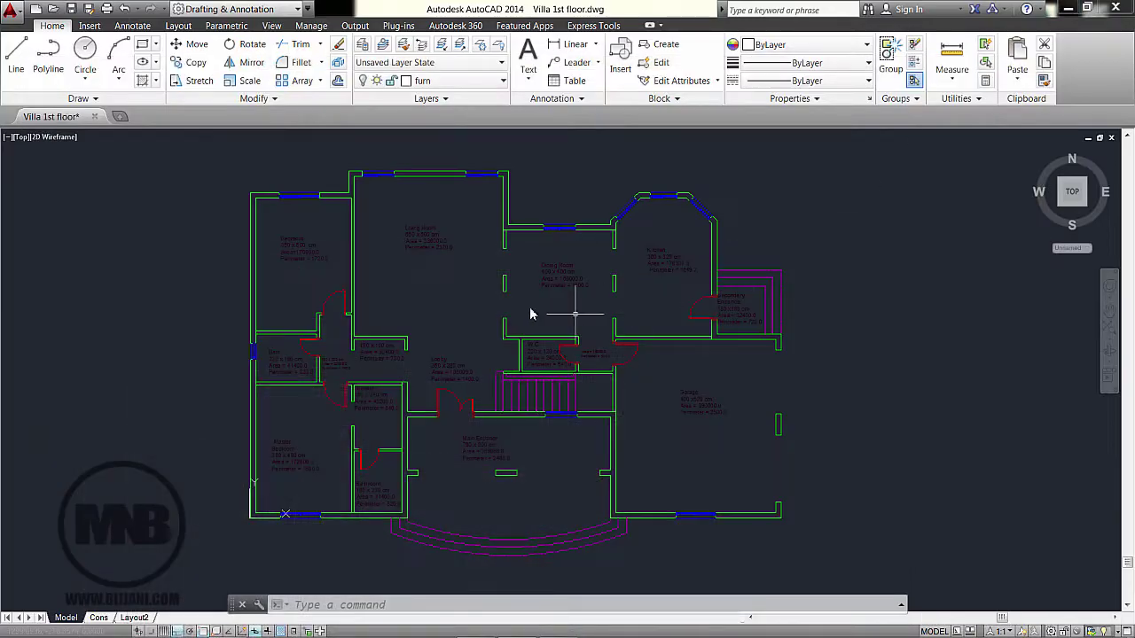
mouse_move(446, 276)
middle_mouse_down()
mouse_move(451, 263)
mouse_move(437, 276)
middle_mouse_up()
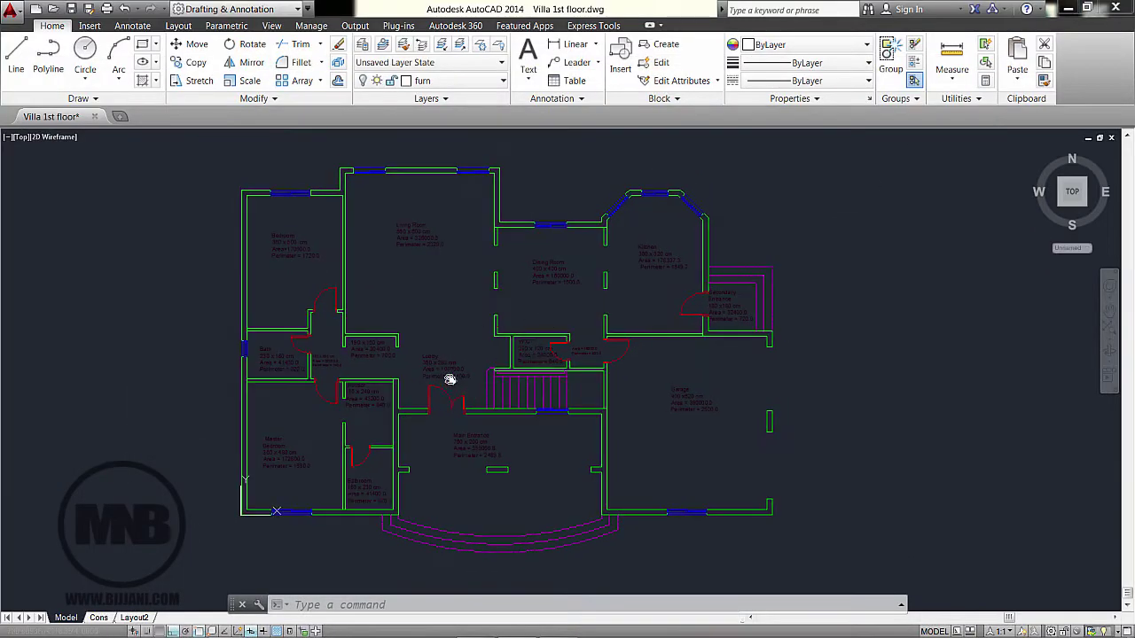
scroll(450, 380, "up", 3)
scroll(385, 367, "down", 3)
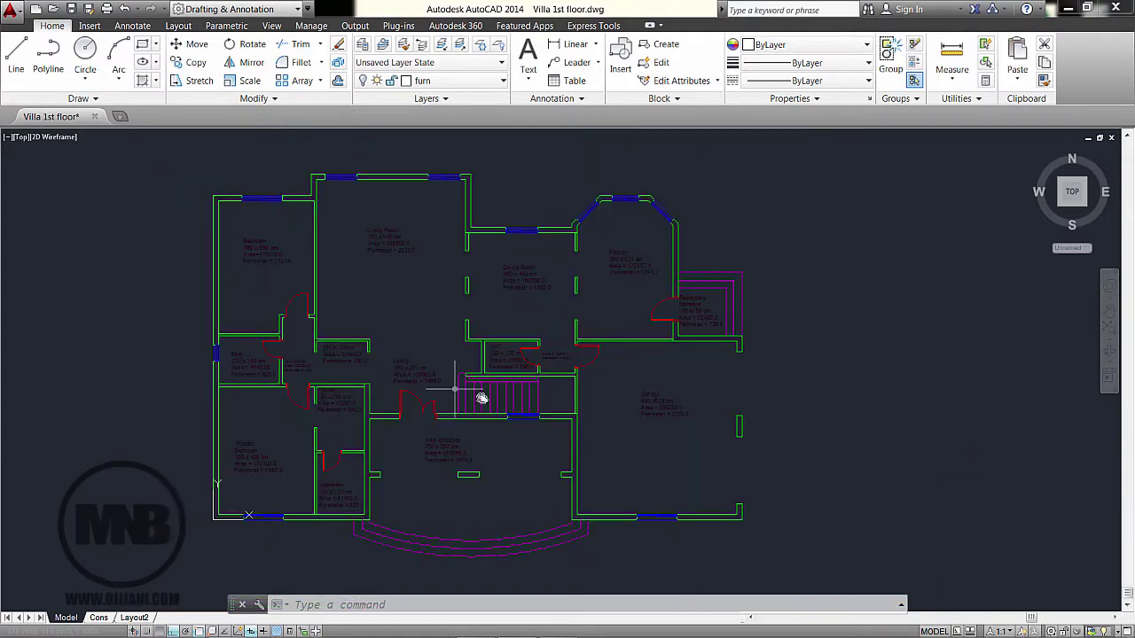
middle_click_drag(432, 379, 446, 380)
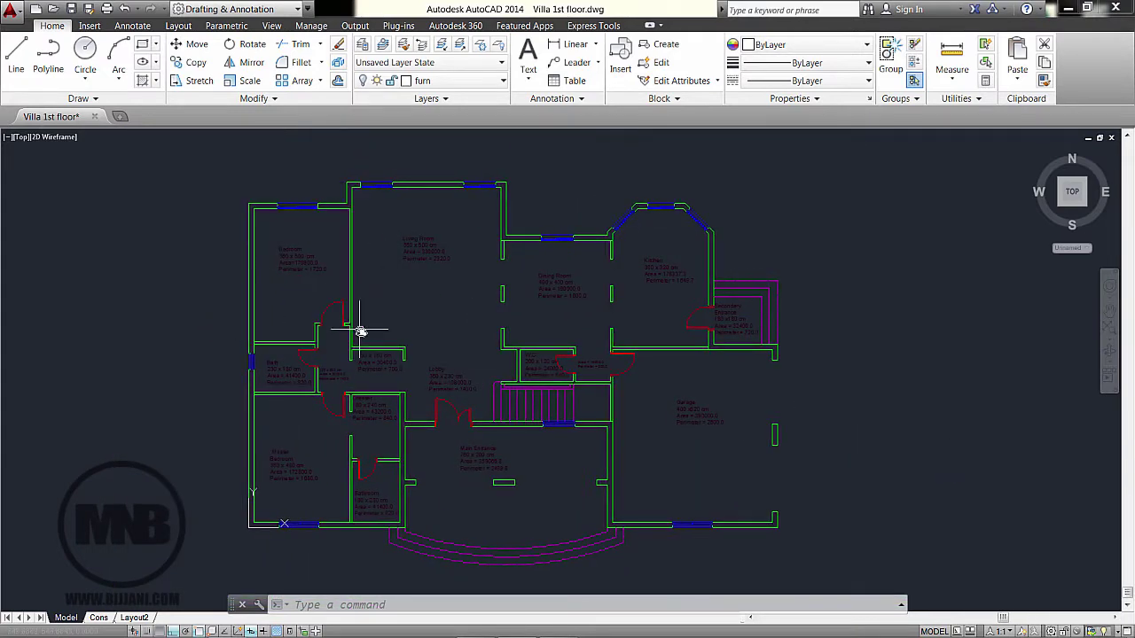
middle_click_drag(362, 333, 364, 323)
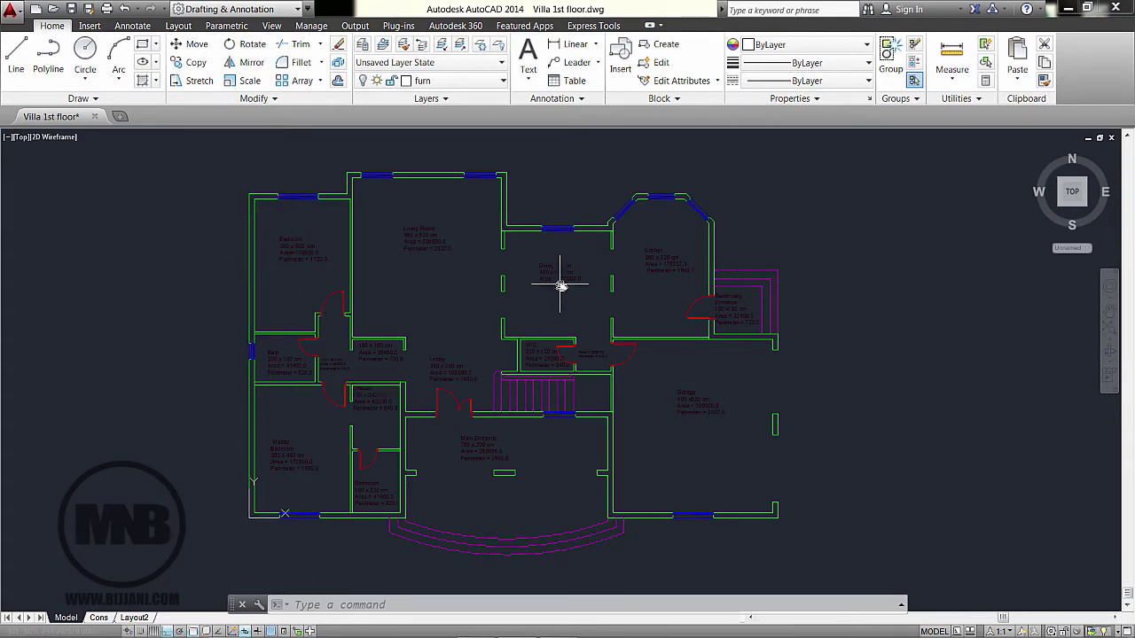
Check the drawing's length type, precision and insertion scale in the Drawing Units settings, and close them without changes
type("u")
key("Return")
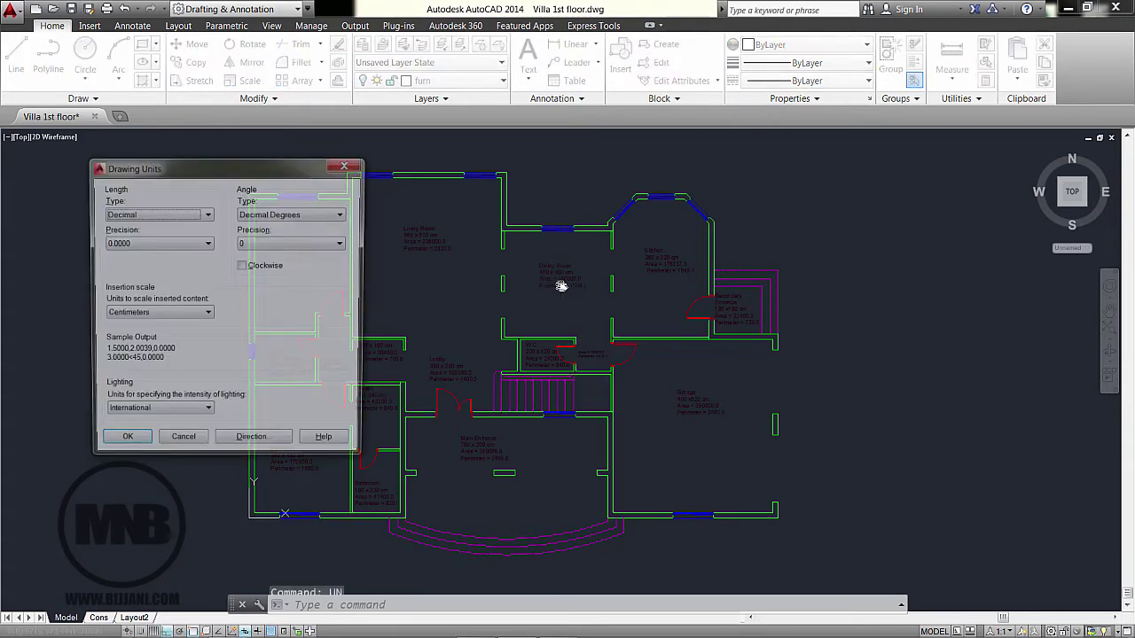
left_click_drag(177, 165, 808, 179)
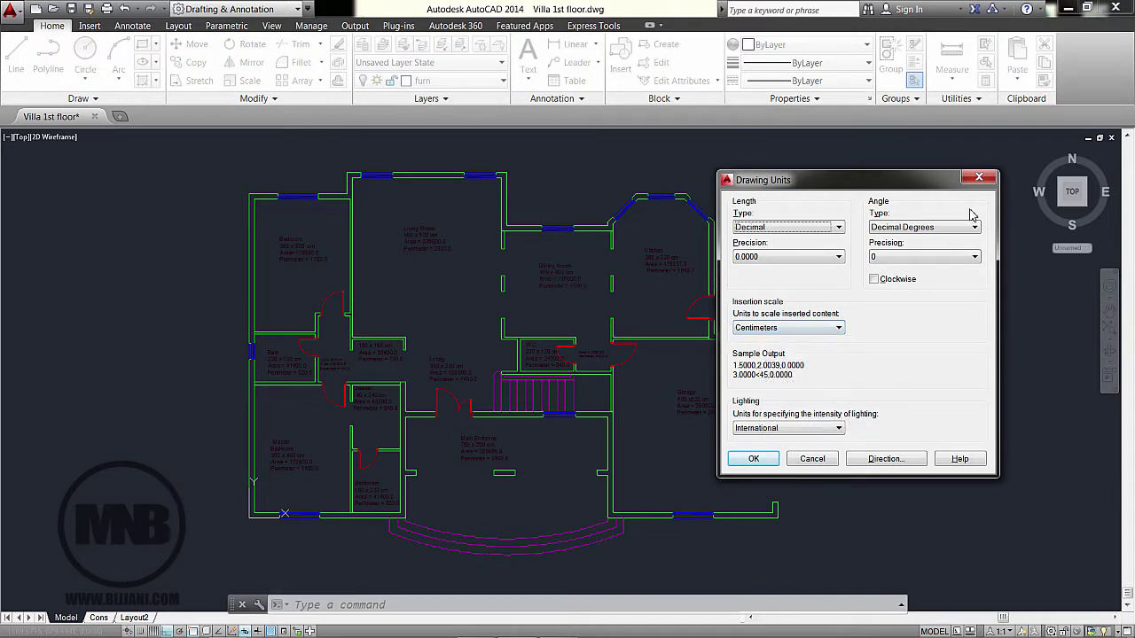
left_click(979, 178)
Measure the full length of the villa's left exterior wall with the DIST command
type("d")
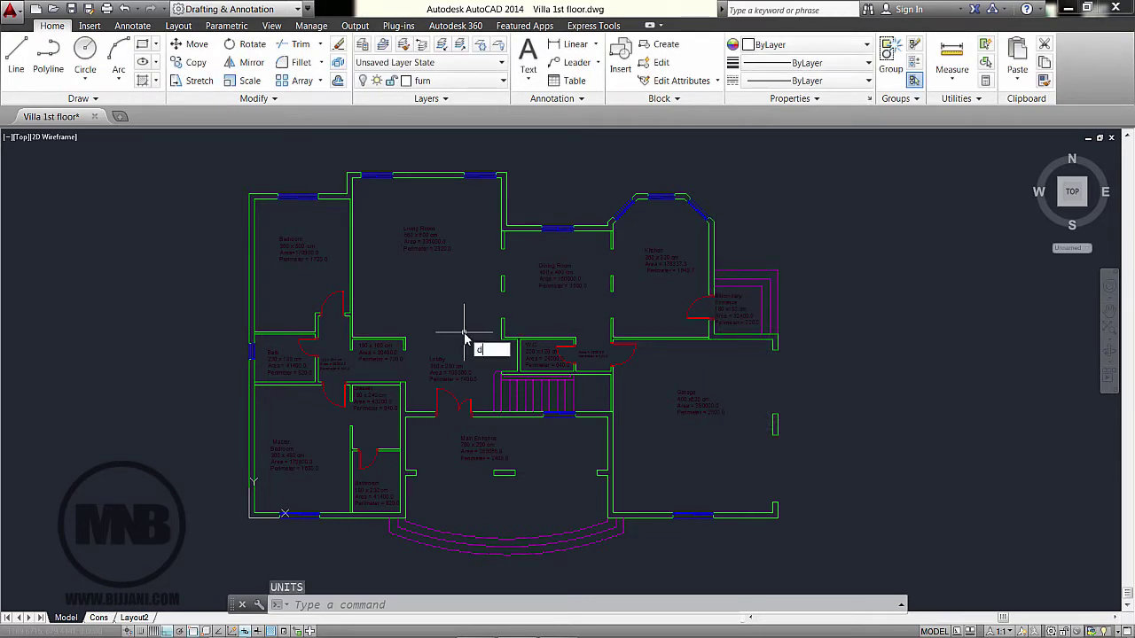
type("ist")
key("Return")
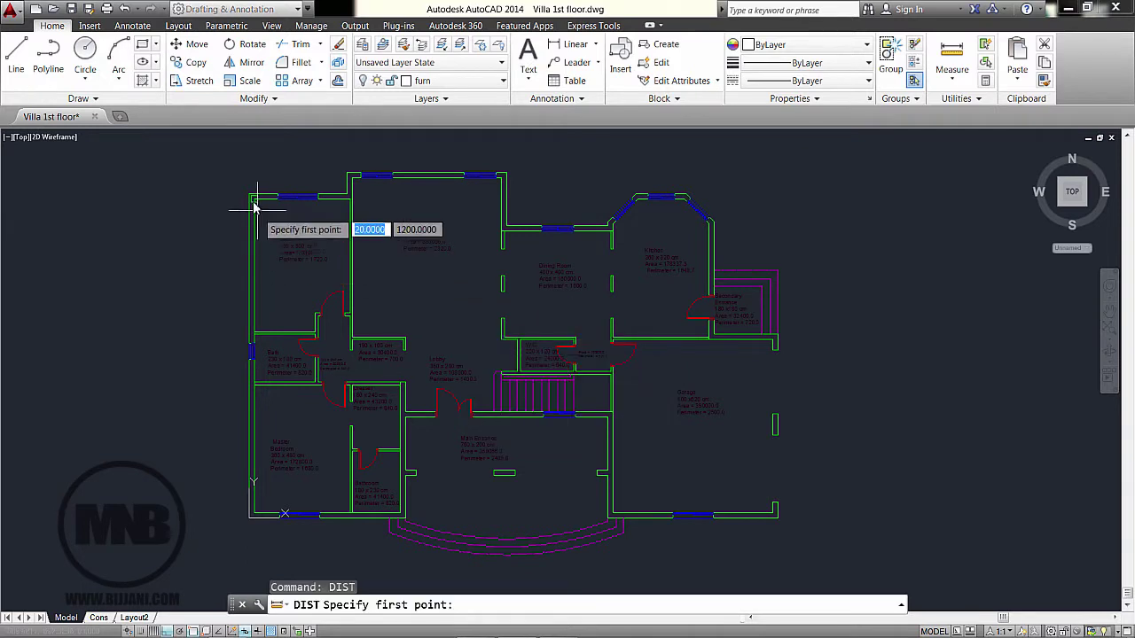
left_click(279, 195)
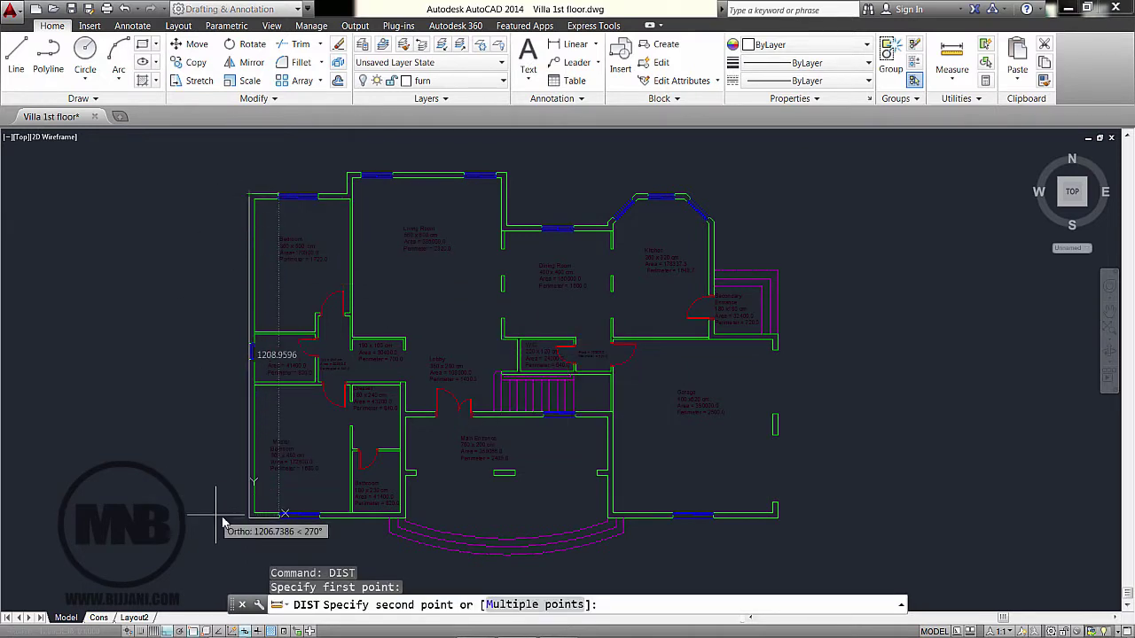
left_click(244, 524)
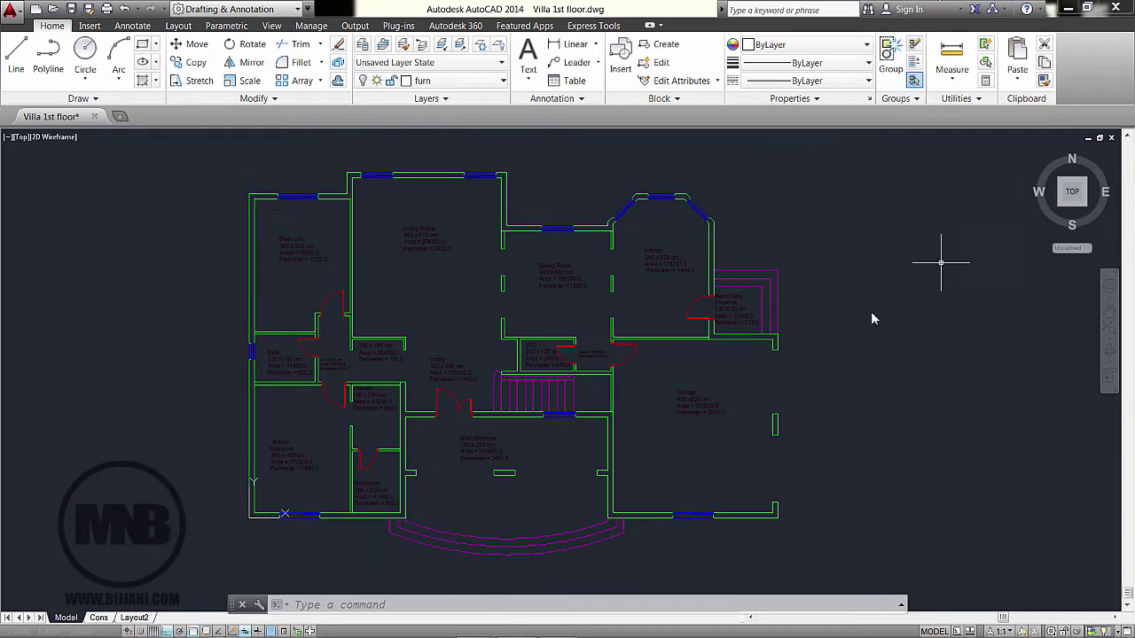
Switch to 3ds Max and set the display unit scale to metric centimeters, reviewing the system unit setup as well
left_click(1069, 8)
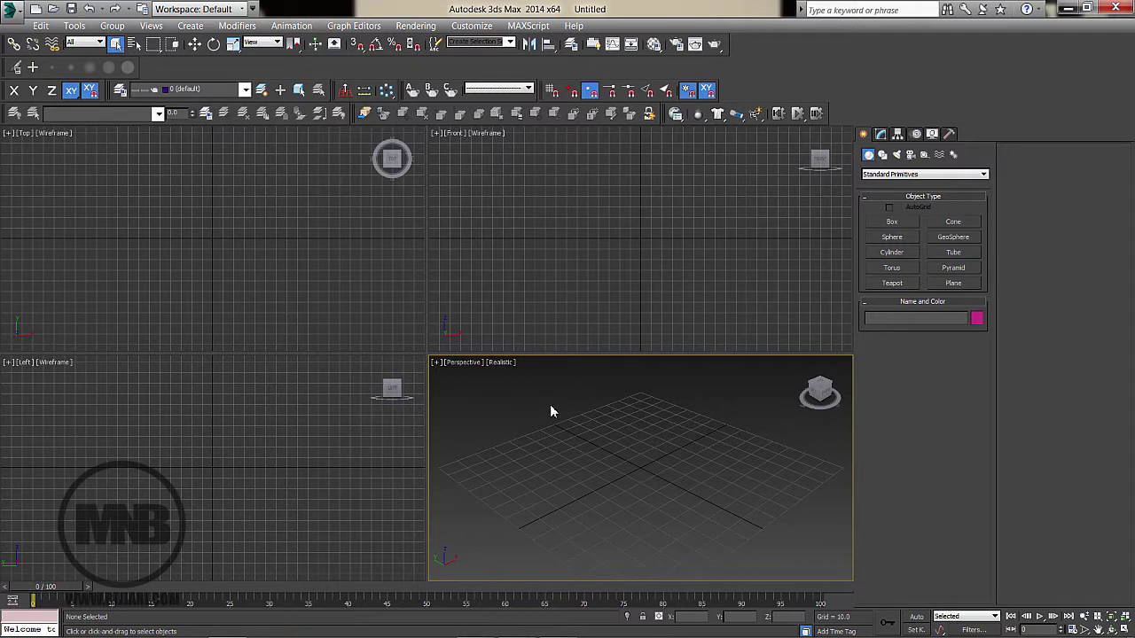
left_click(472, 25)
left_click(486, 195)
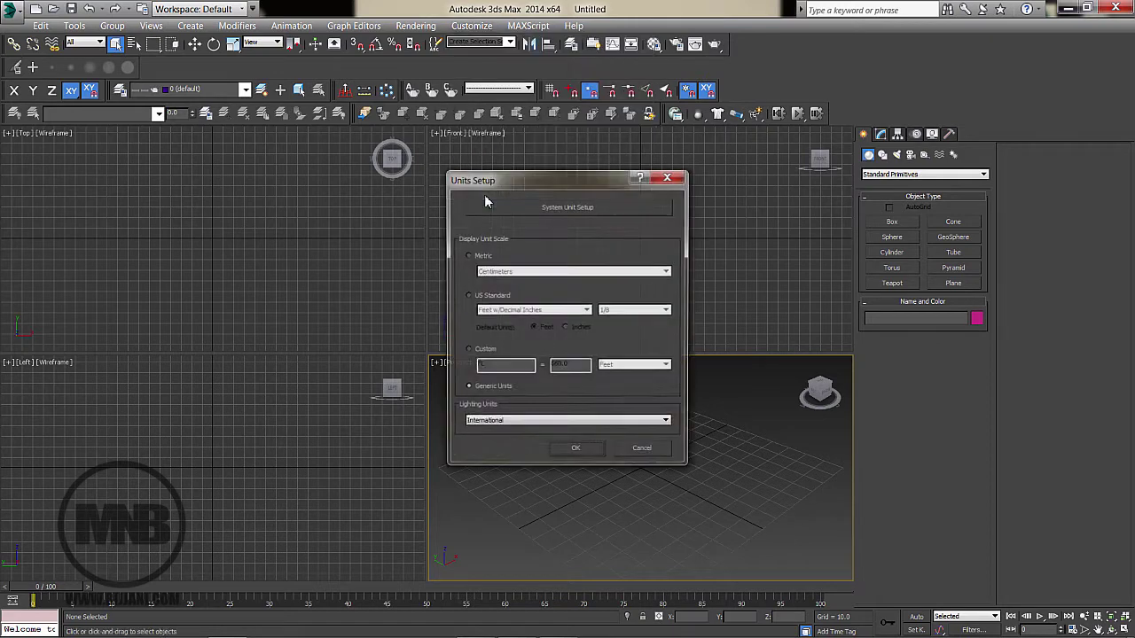
left_click(476, 259)
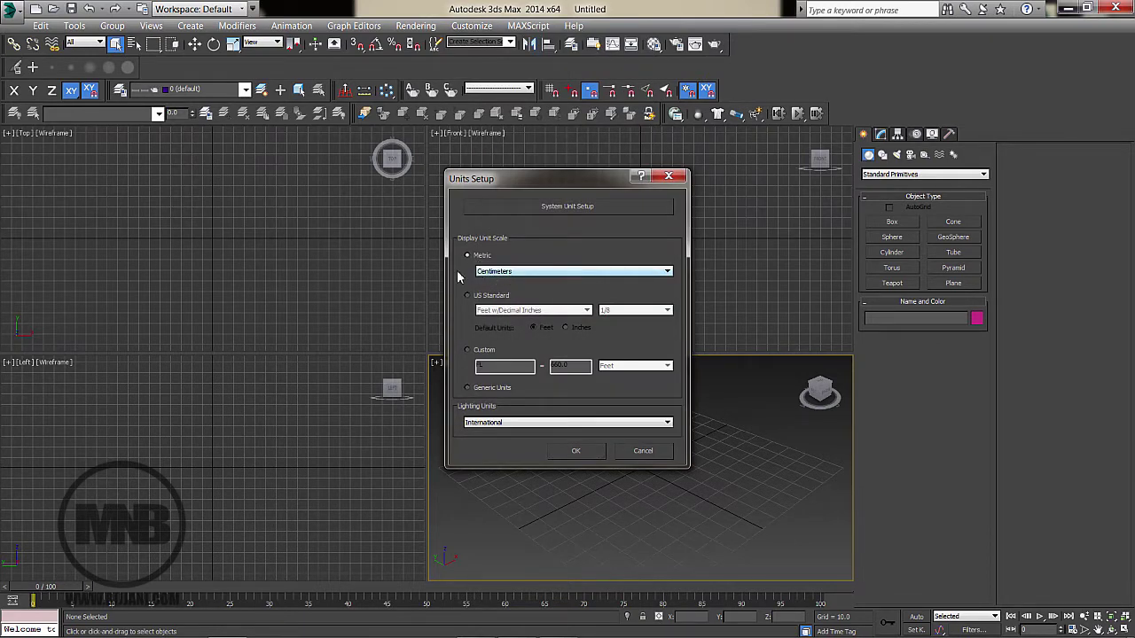
left_click(555, 206)
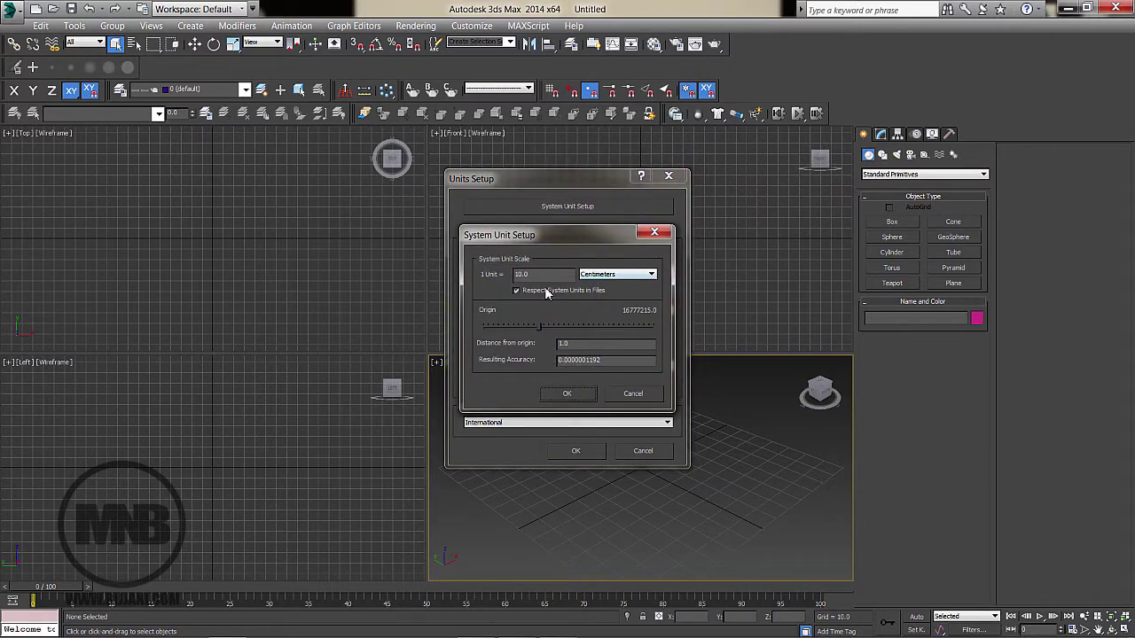
left_click(567, 396)
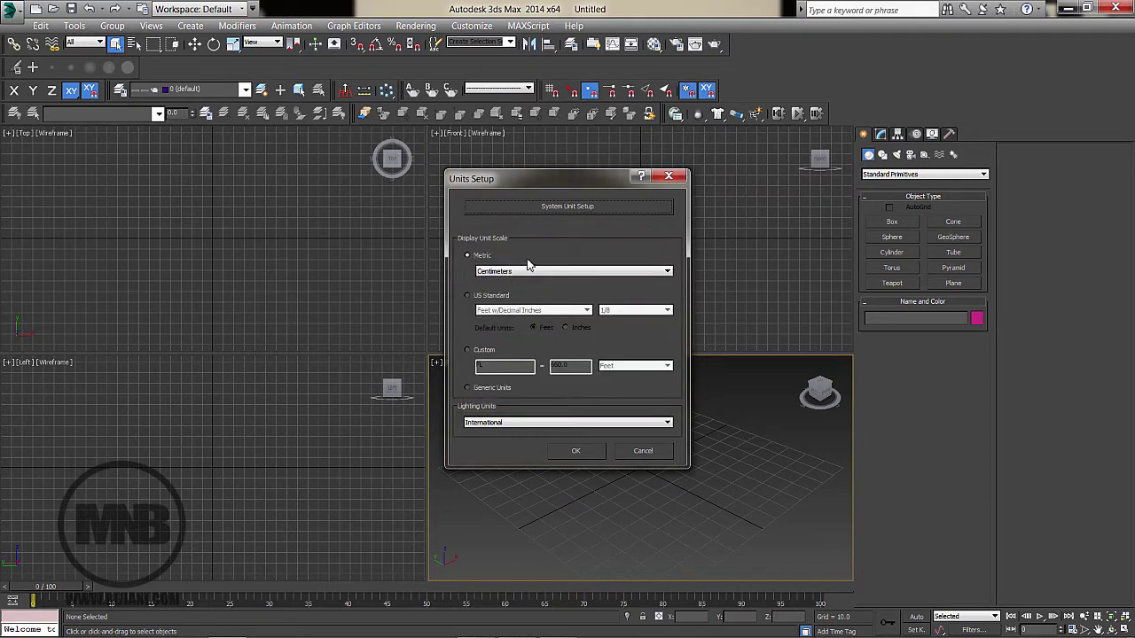
left_click(575, 452)
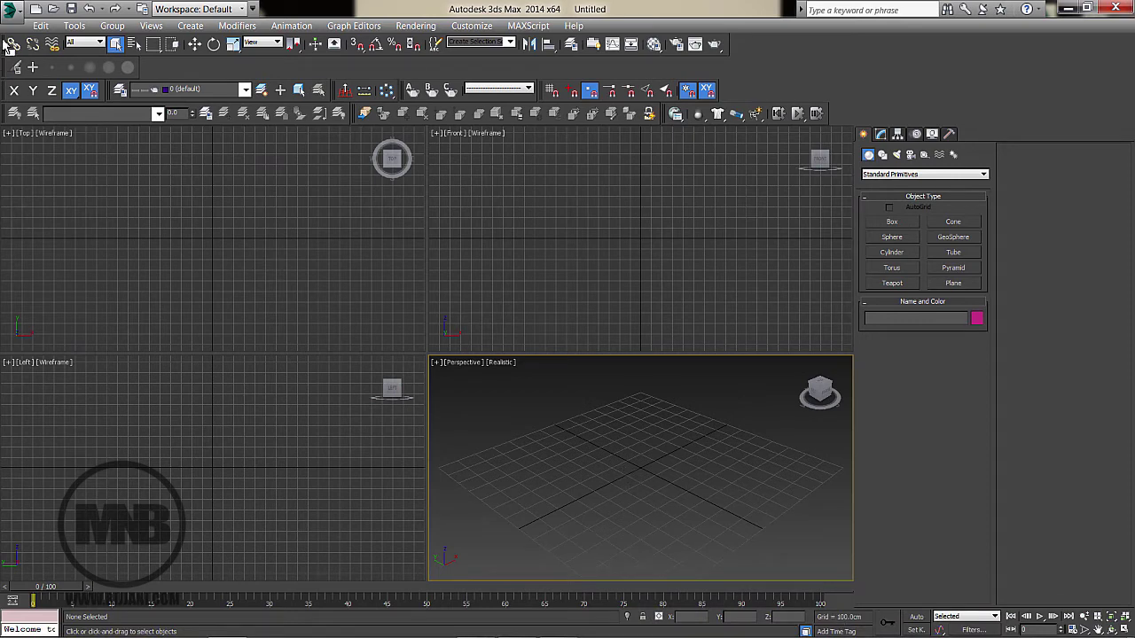
Choose the AutoCAD drawing Villa 1st floor from the desktop as the file to import into the scene
left_click(11, 11)
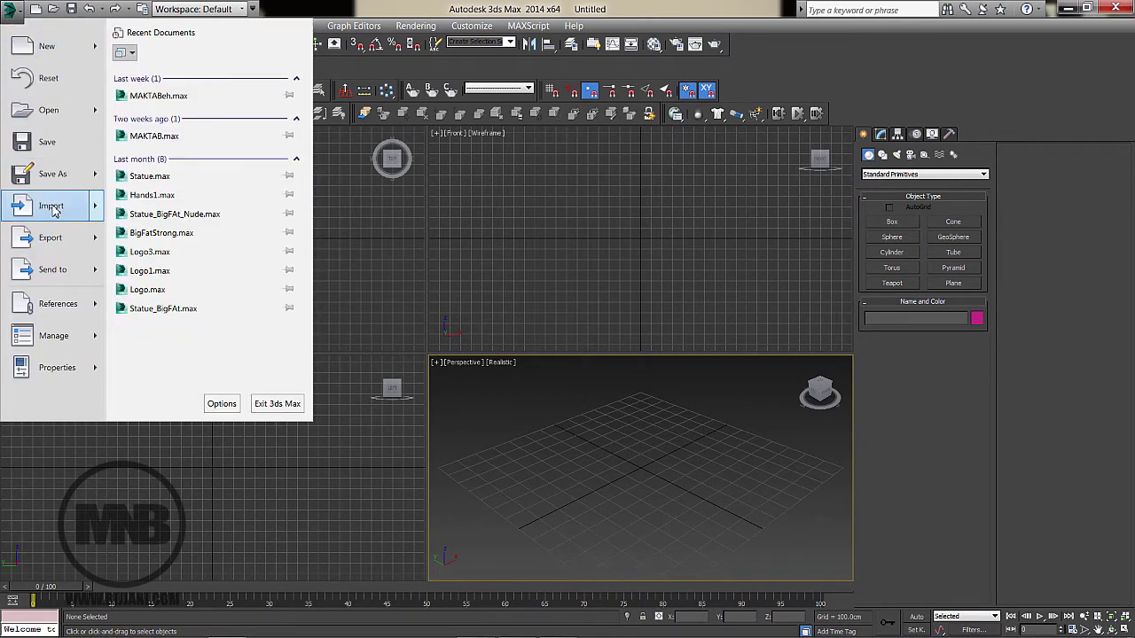
mouse_move(53, 206)
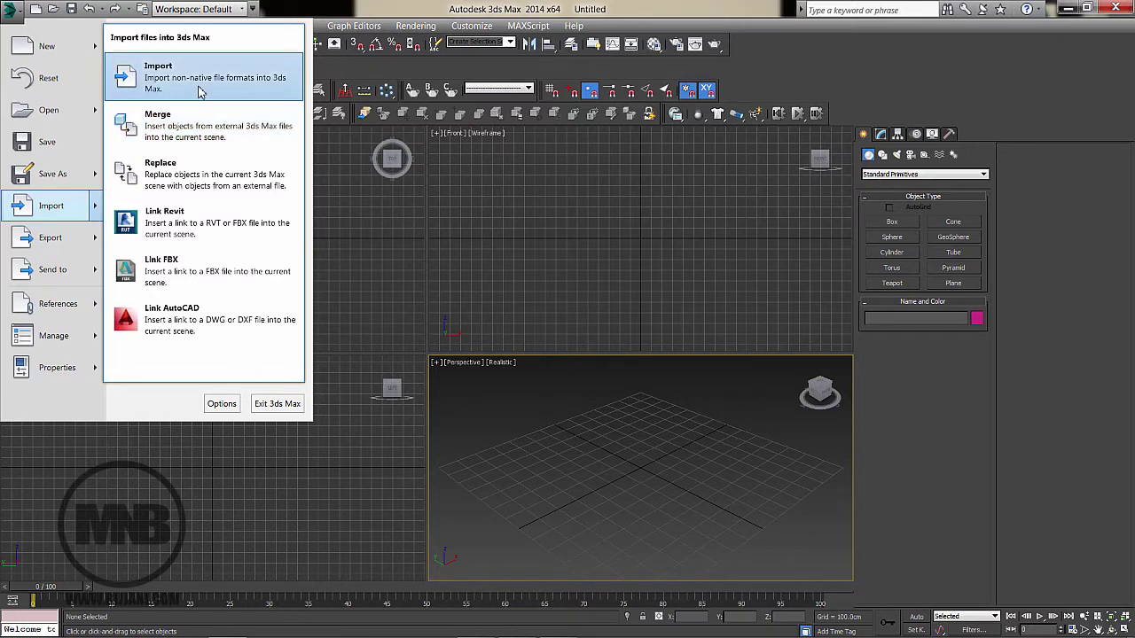
left_click(162, 80)
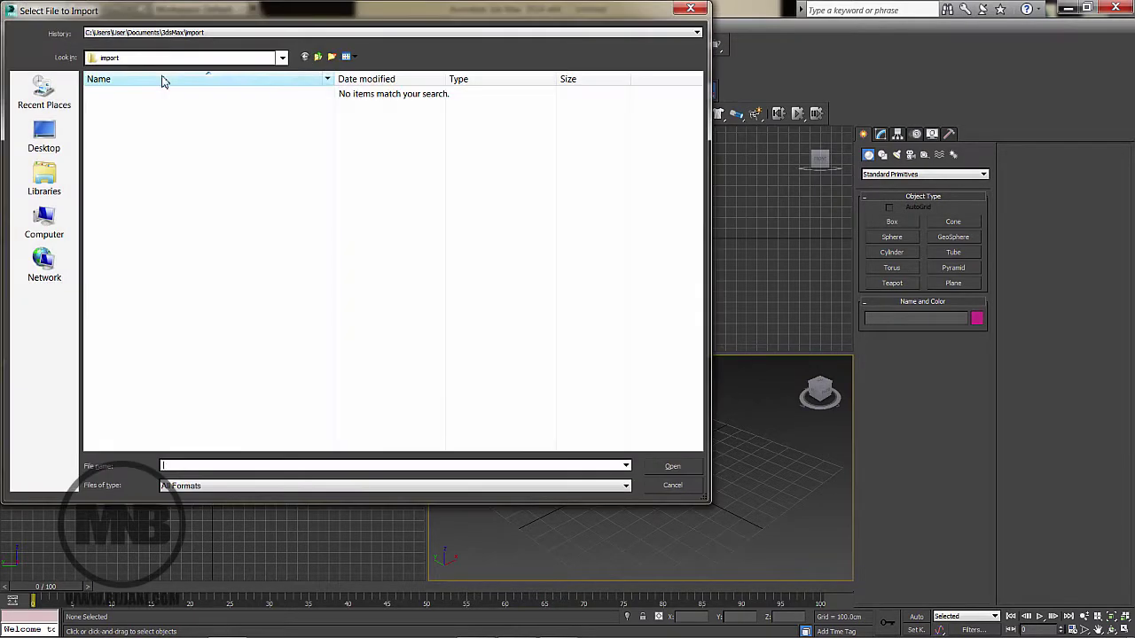
left_click(44, 140)
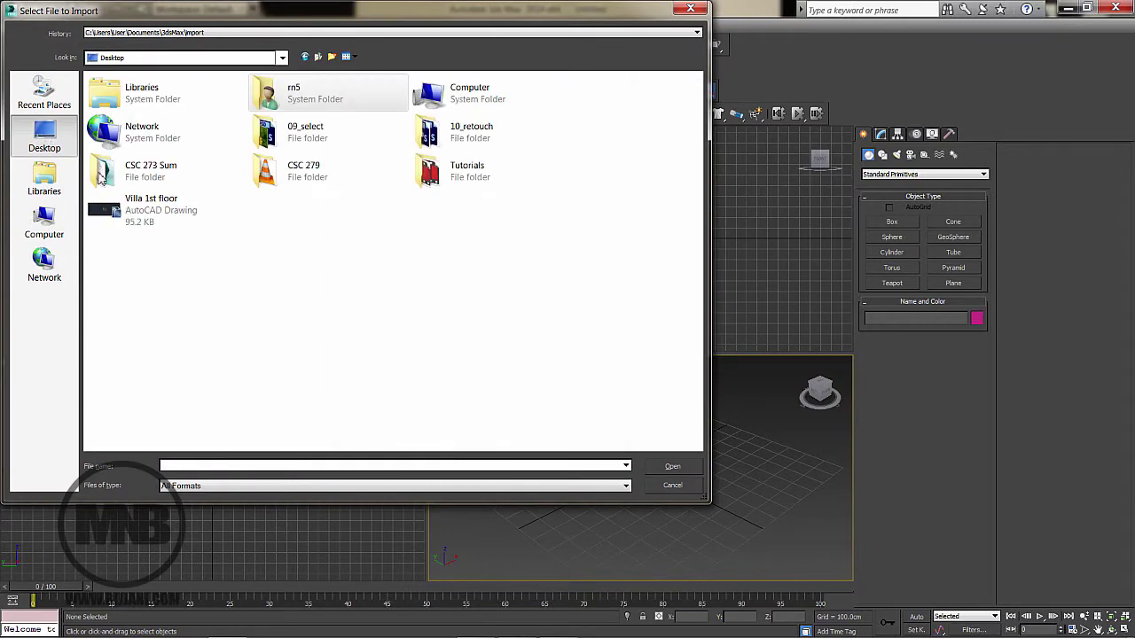
left_click(146, 220)
left_click(671, 468)
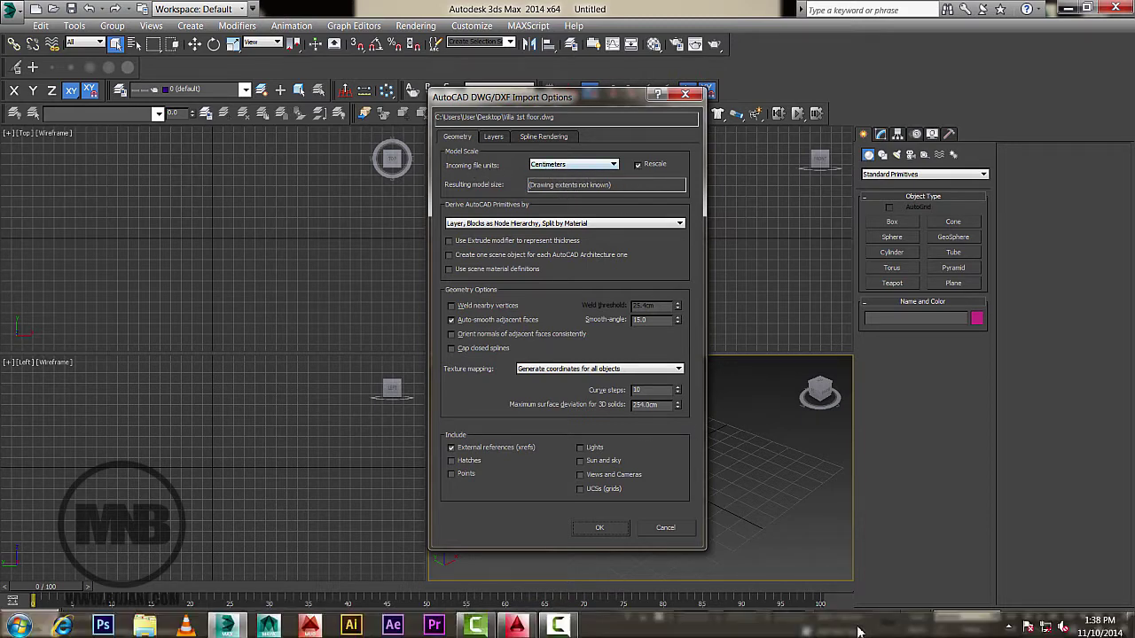
Review the layer, spline rendering and geometry import options and import the drawing with the incoming file units in centimeters
left_click(494, 137)
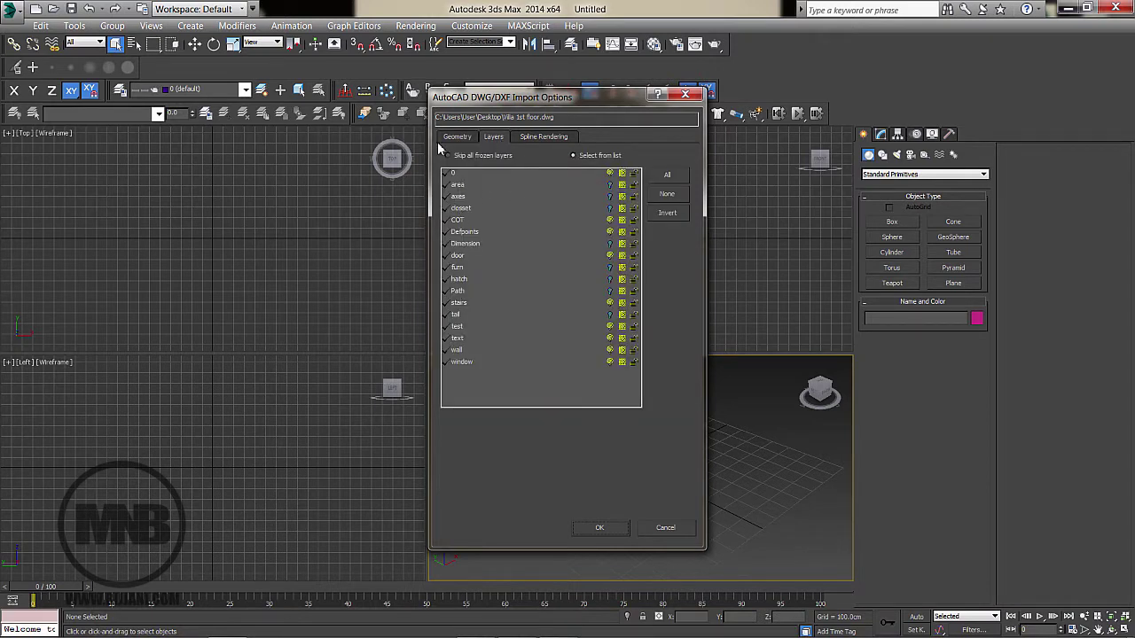
left_click(543, 139)
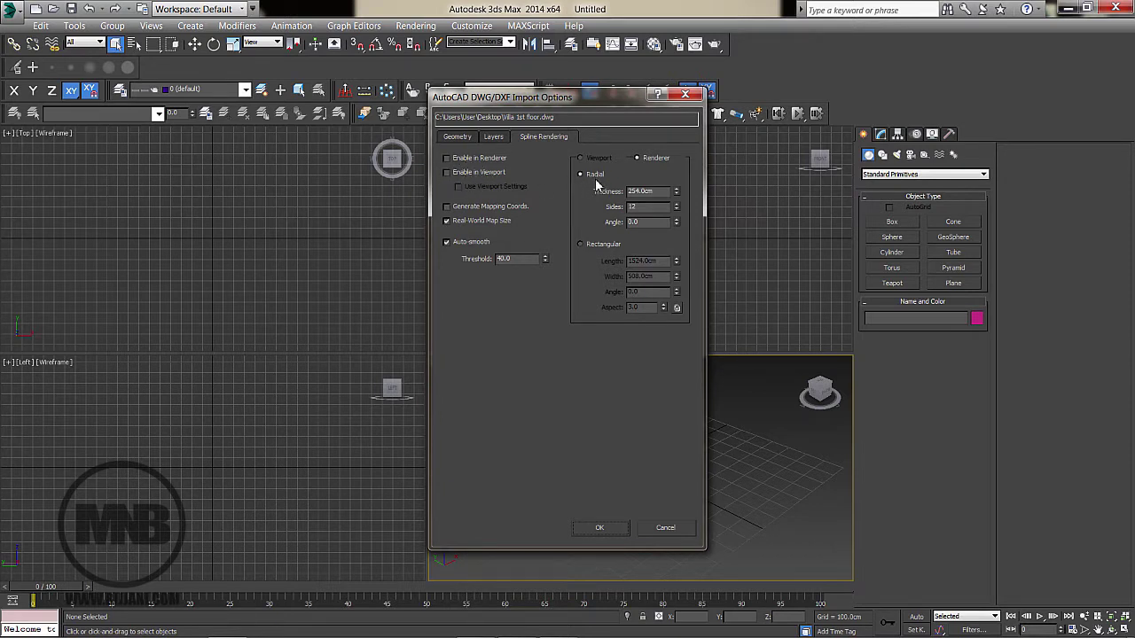
left_click(456, 137)
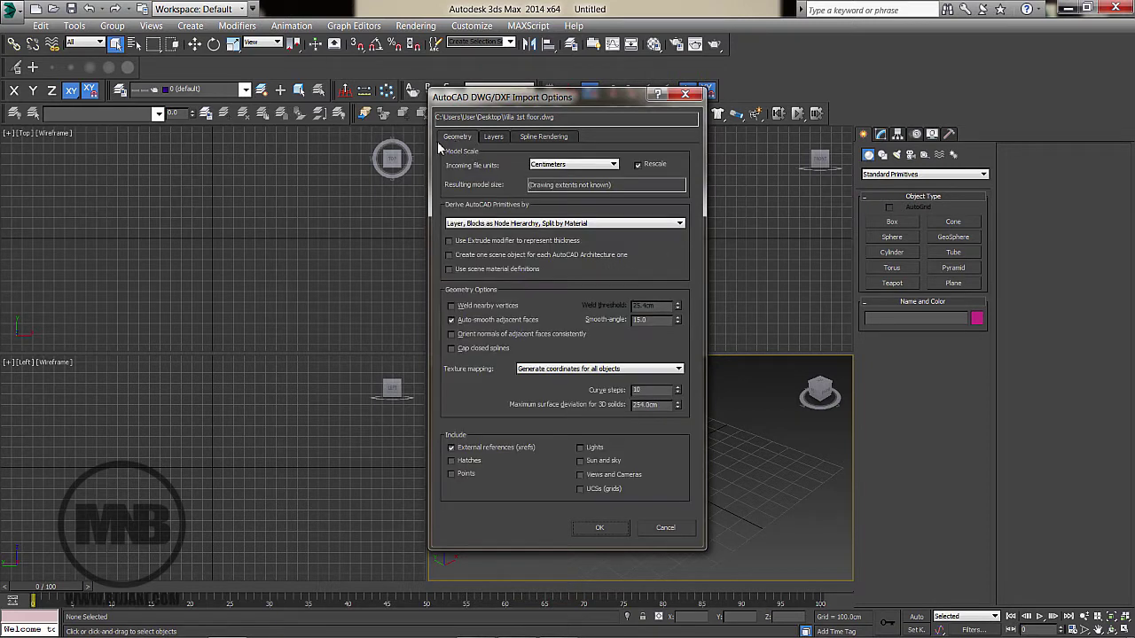
left_click(601, 528)
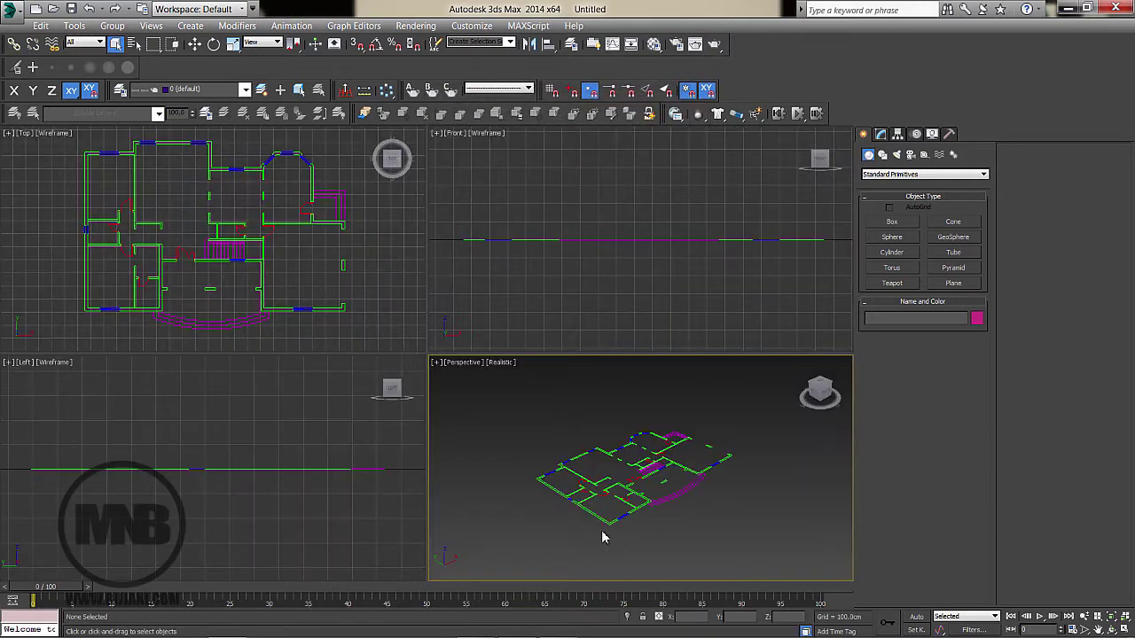
Turn on snapping and measure the plan's left exterior wall with a Tape helper in the maximized Top view, leaving no tape behind
left_click(281, 264)
middle_click_drag(273, 271, 280, 264)
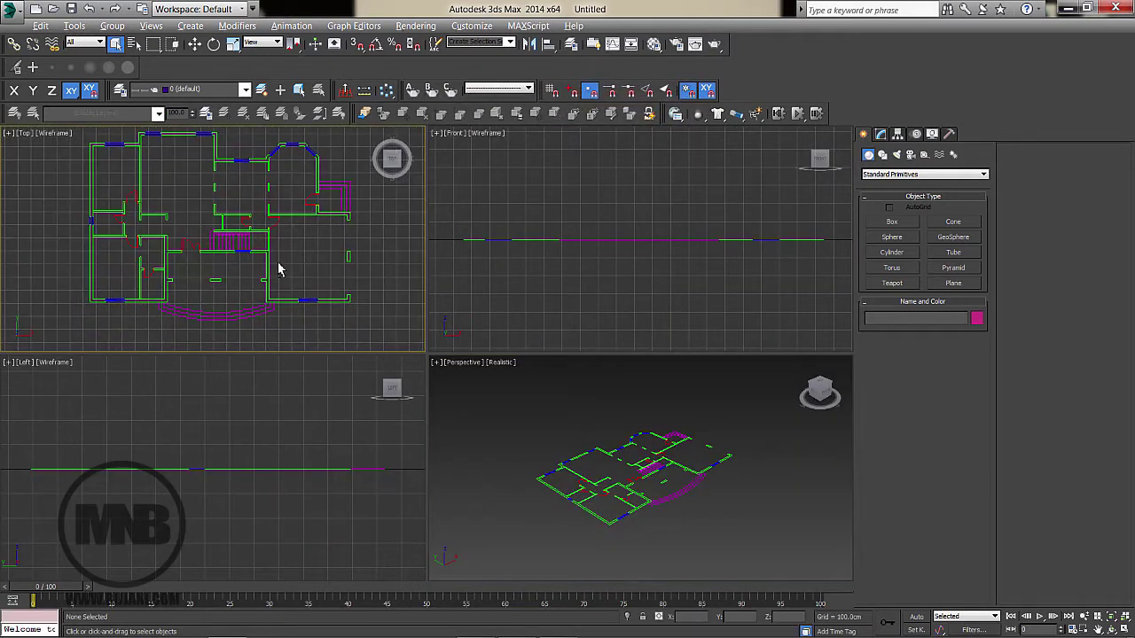
key("alt+w")
middle_click_drag(335, 288, 351, 299)
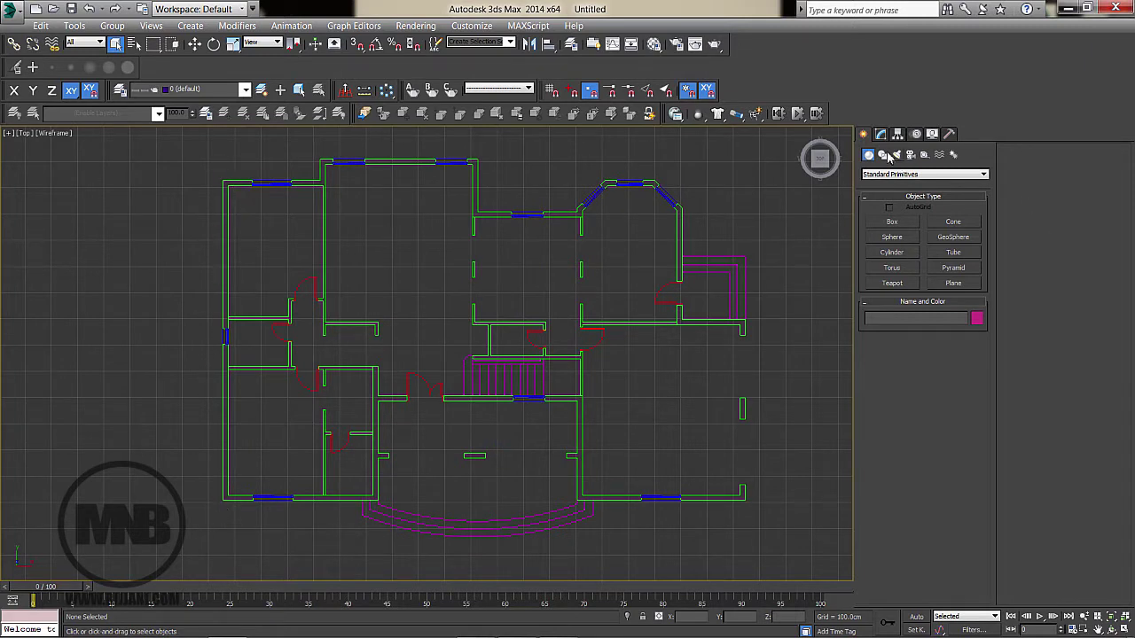
left_click(924, 156)
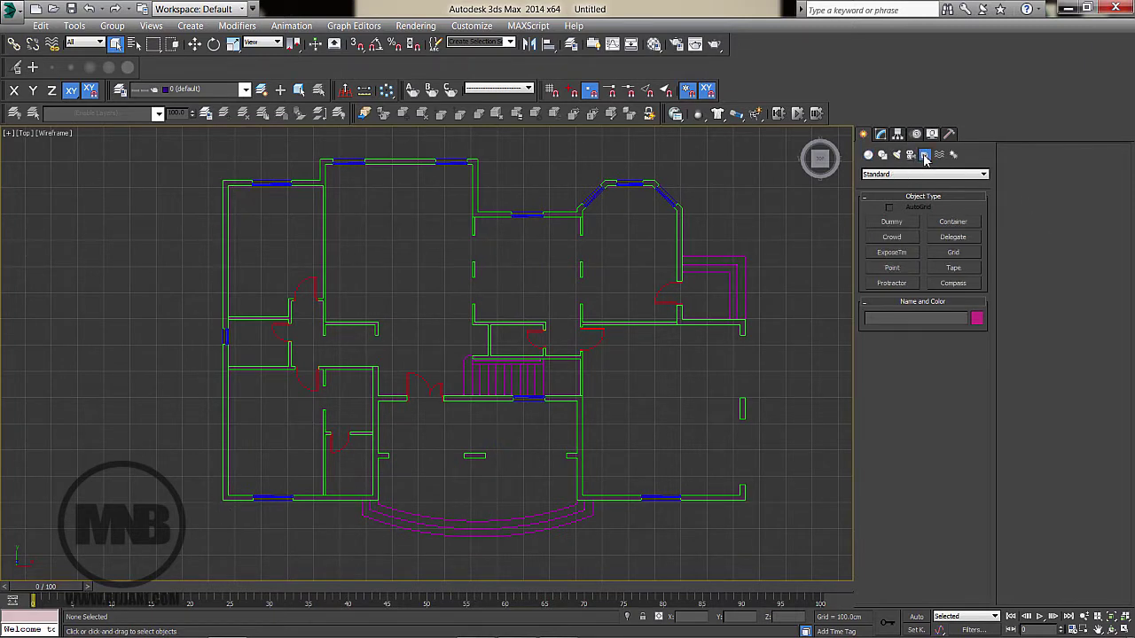
left_click(954, 269)
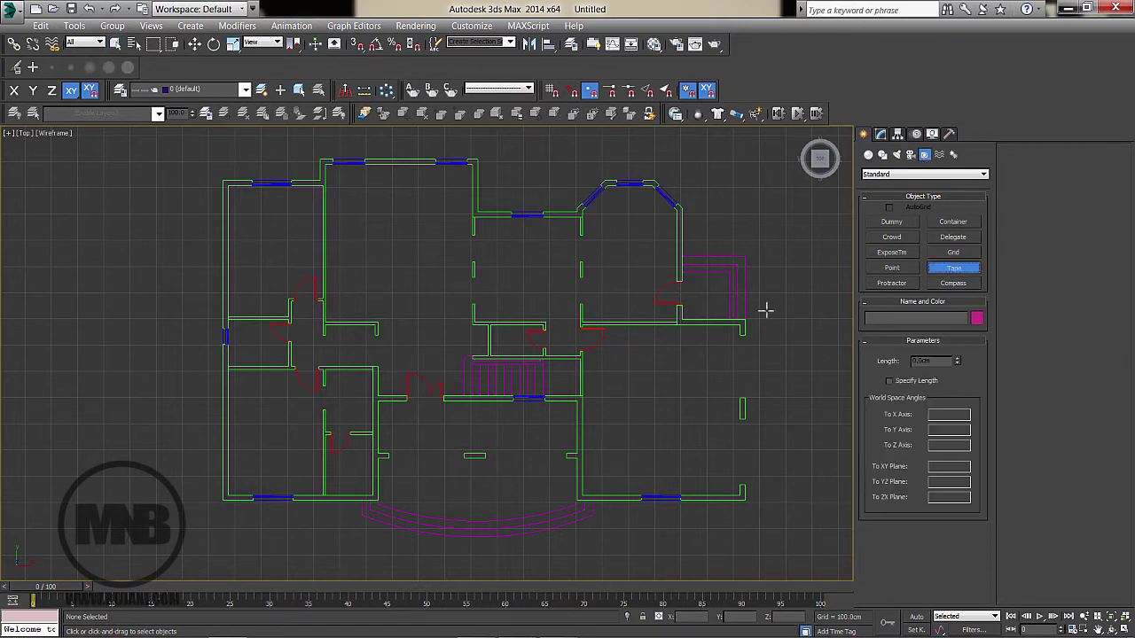
key("s")
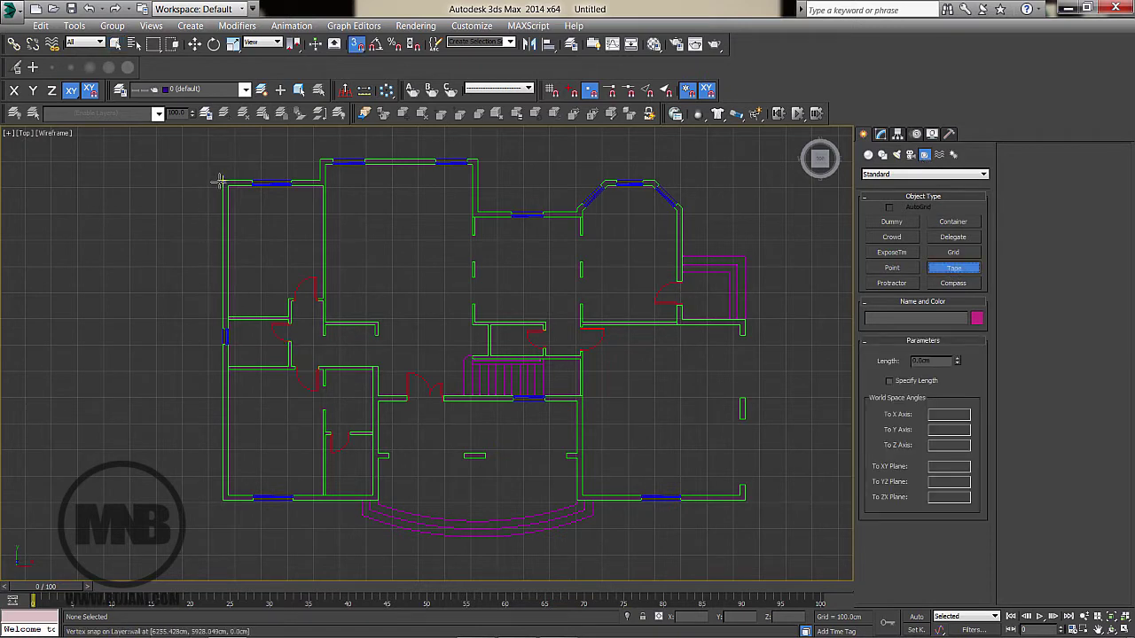
left_click_drag(220, 182, 222, 500)
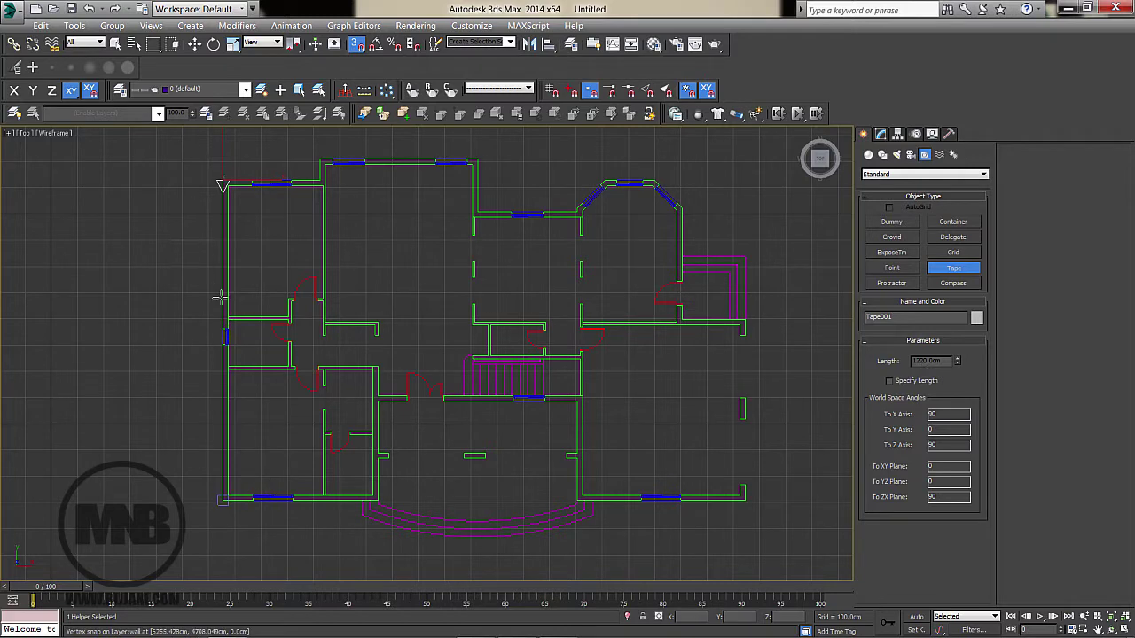
left_click(231, 337)
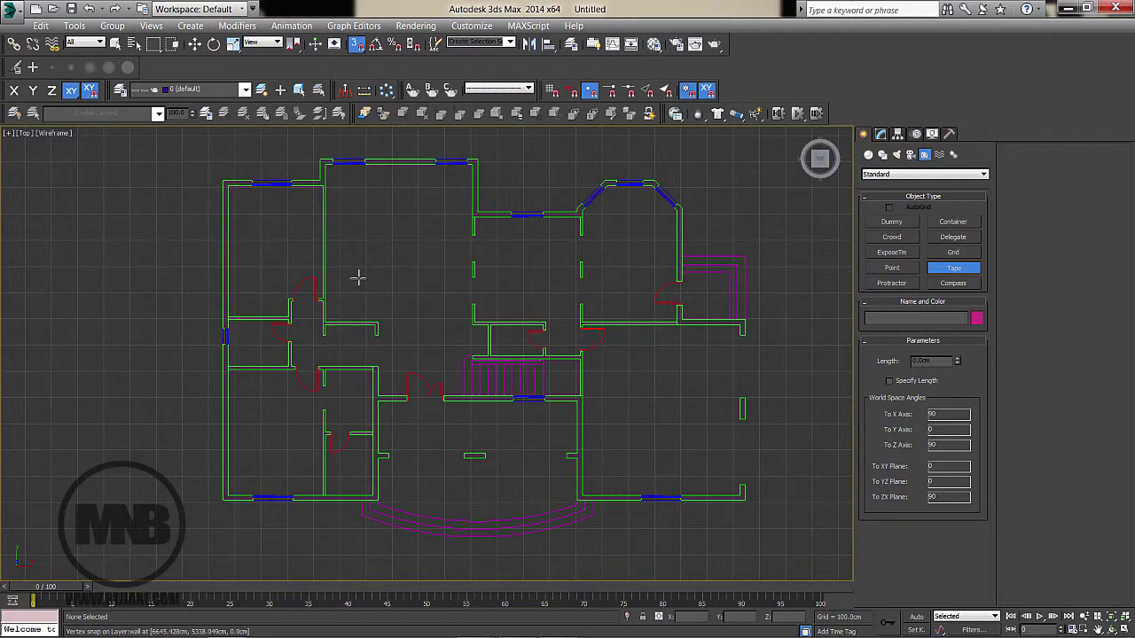
Maximize the Perspective view and select the imported wall layer shape with the Move tool
middle_click_drag(378, 329, 314, 336)
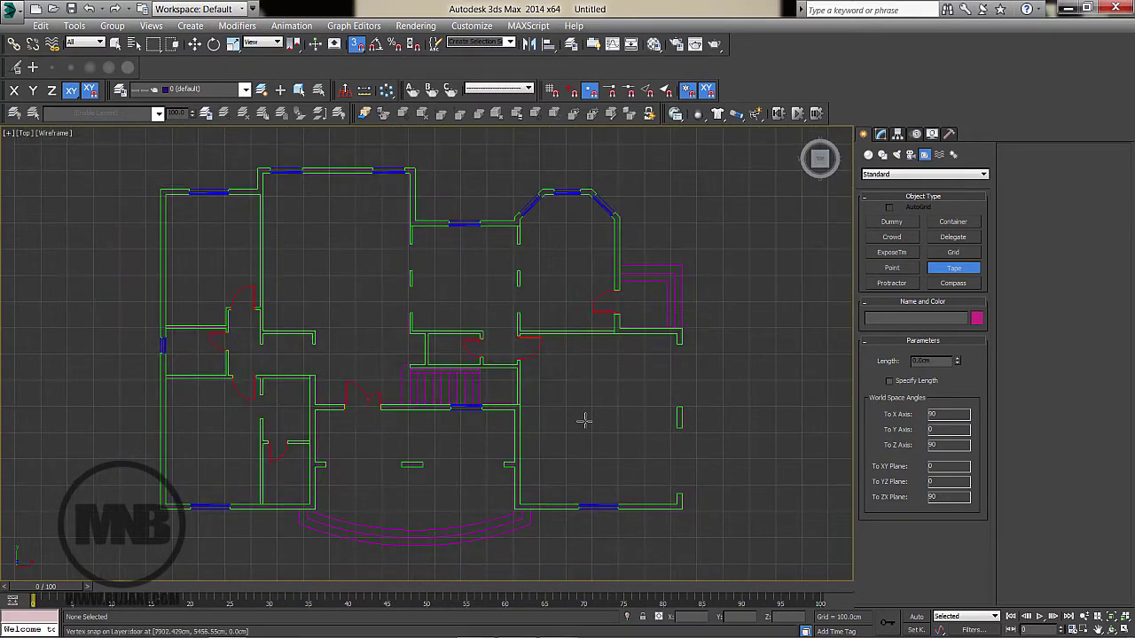
middle_click_drag(595, 423, 501, 421)
key("alt+w")
middle_click(660, 437)
key("alt+w")
scroll(501, 419, "up", 5)
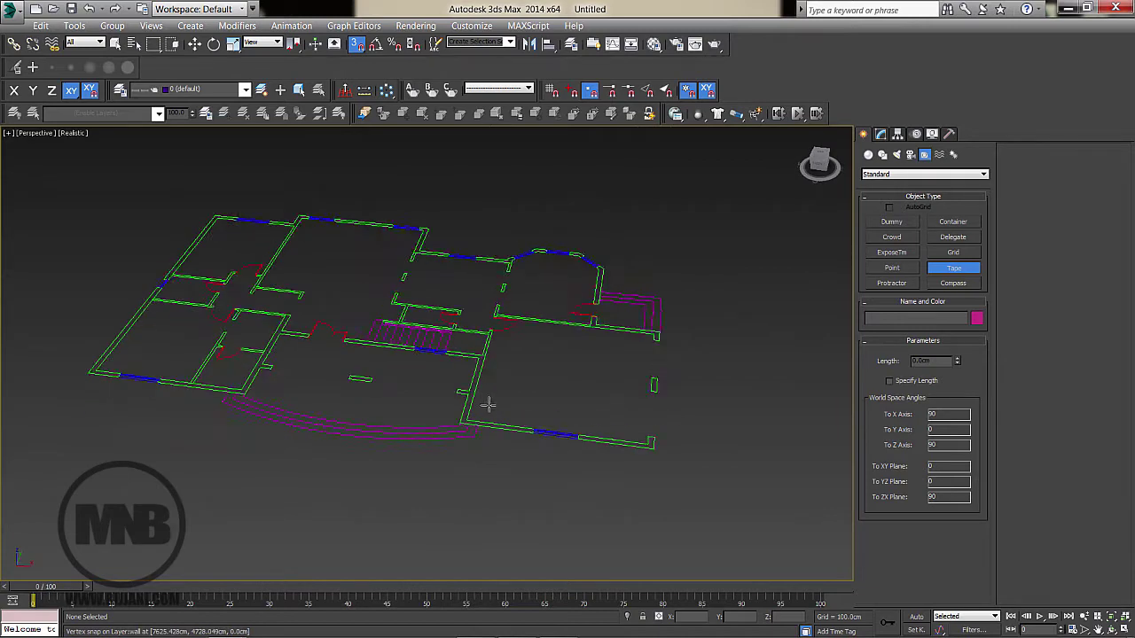
key("w")
left_click(477, 360)
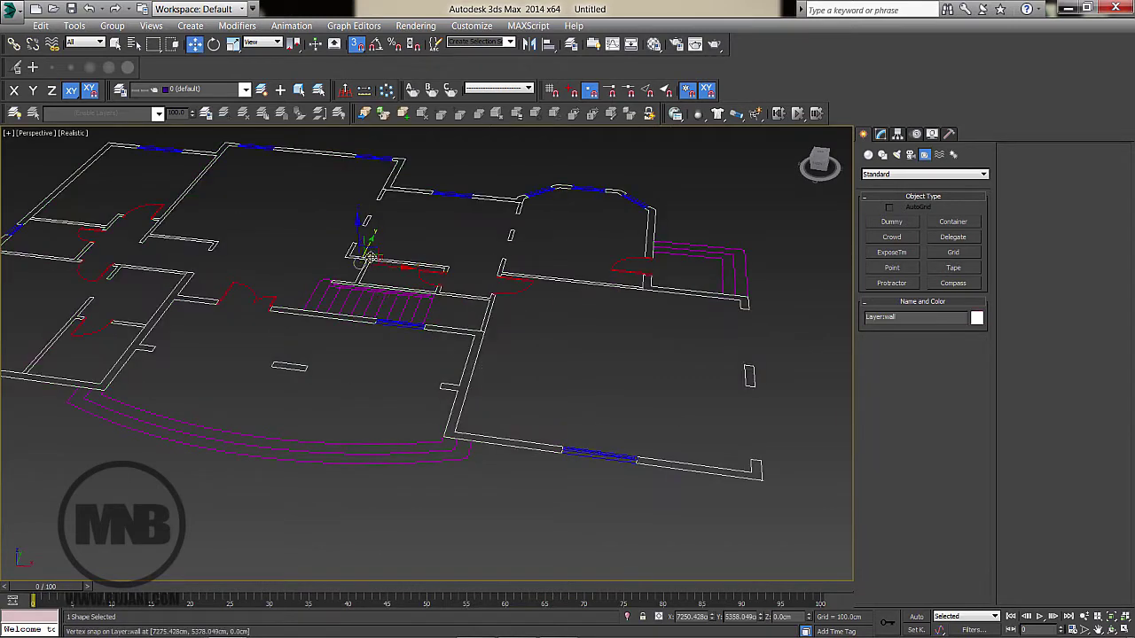
Add an Extrude modifier to the wall layer shape and set its amount to 300 cm
left_click_drag(388, 257, 508, 413)
right_click(508, 414)
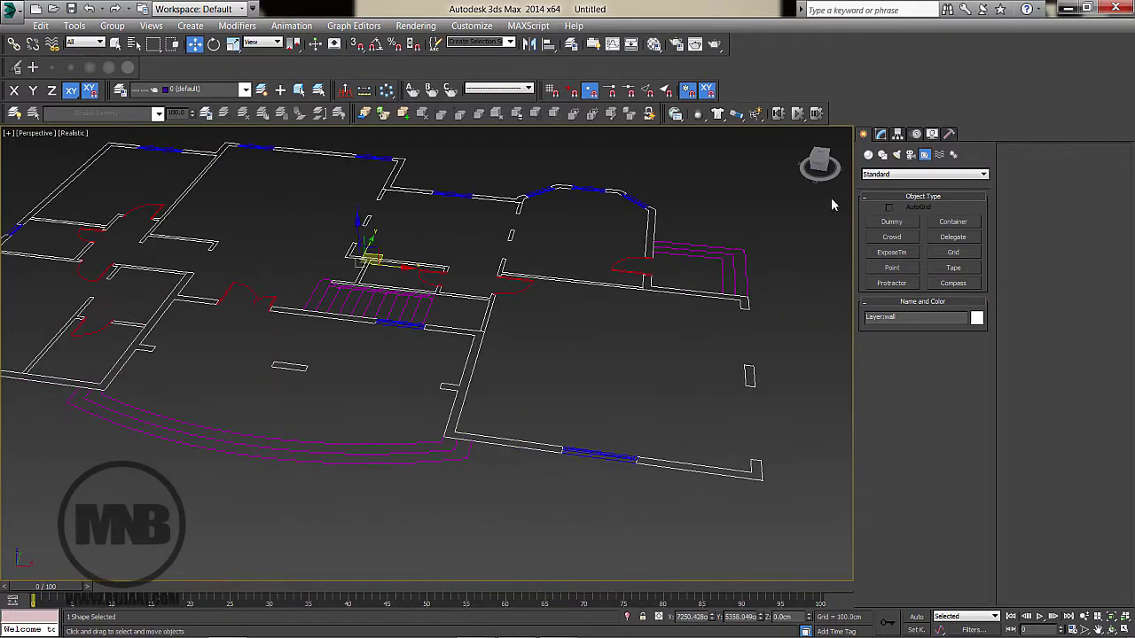
left_click(880, 134)
left_click(891, 171)
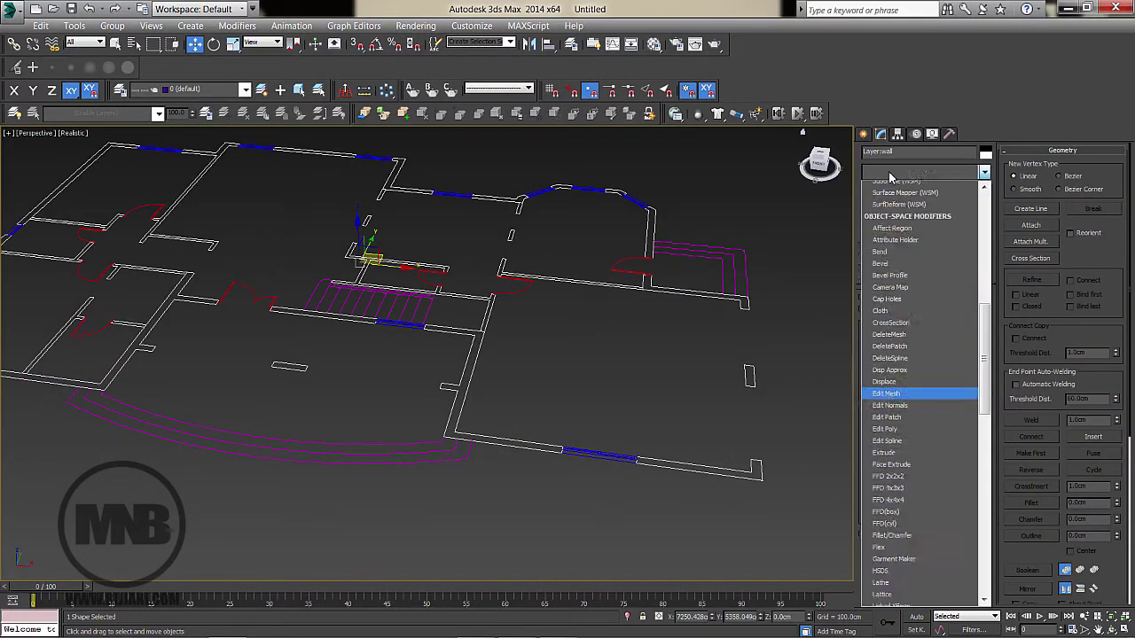
scroll(880, 254, "down", 6)
left_click(882, 245)
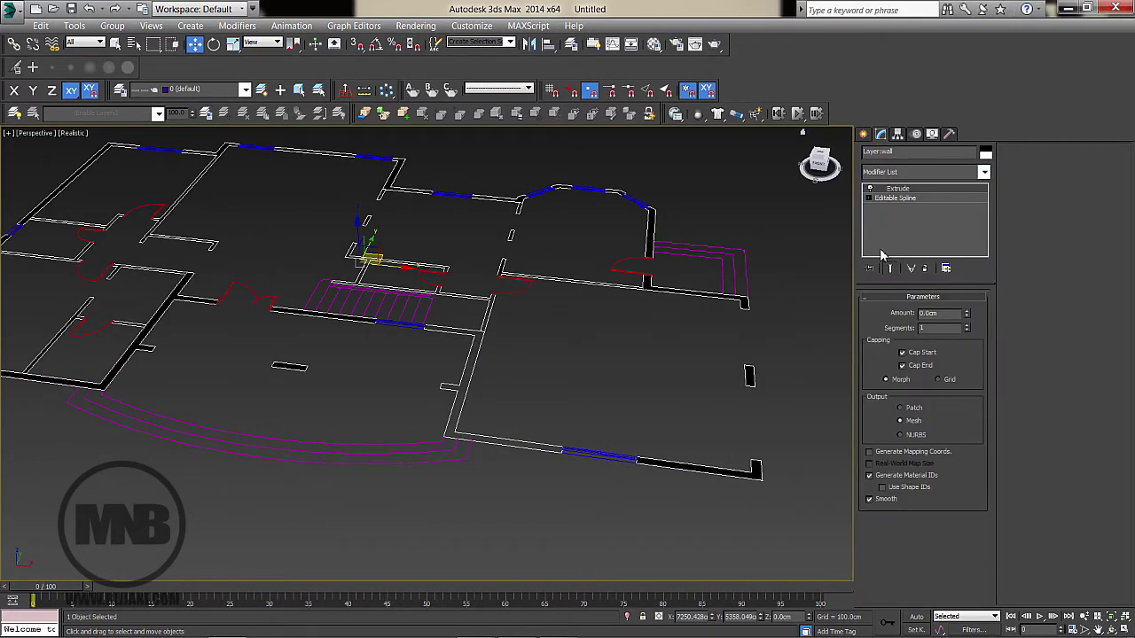
double_click(938, 313)
type("300")
key("Return")
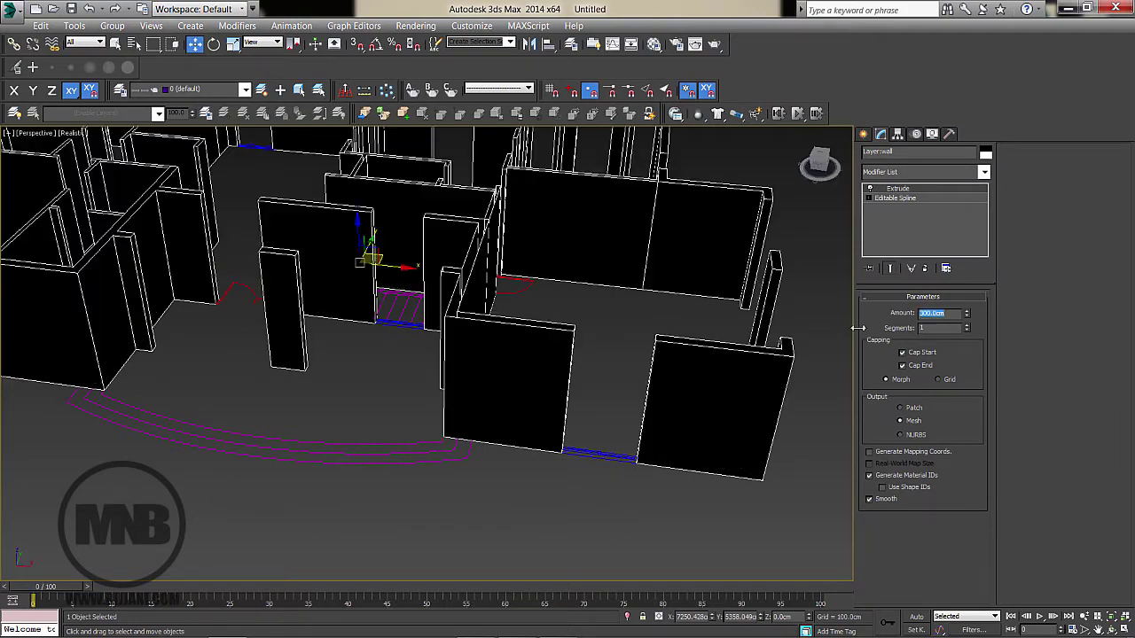
Assign a grey sample material to the extruded walls and switch the Perspective view's shading from Realistic to Shaded
scroll(590, 386, "up", 2)
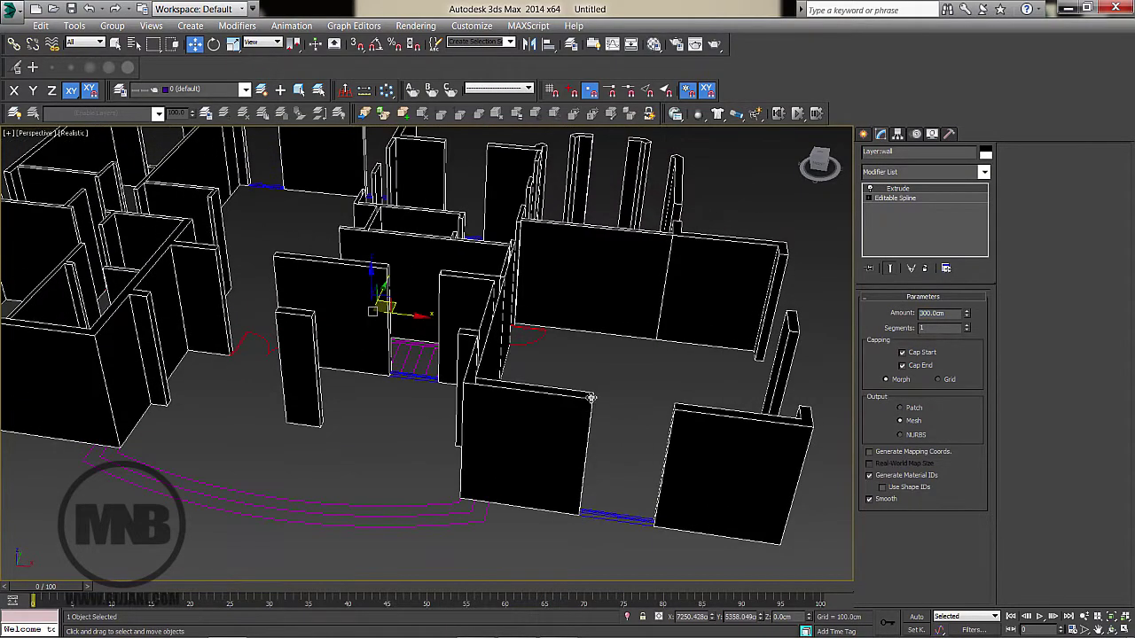
scroll(592, 398, "down", 3)
middle_click_drag(594, 399, 603, 398, "alt")
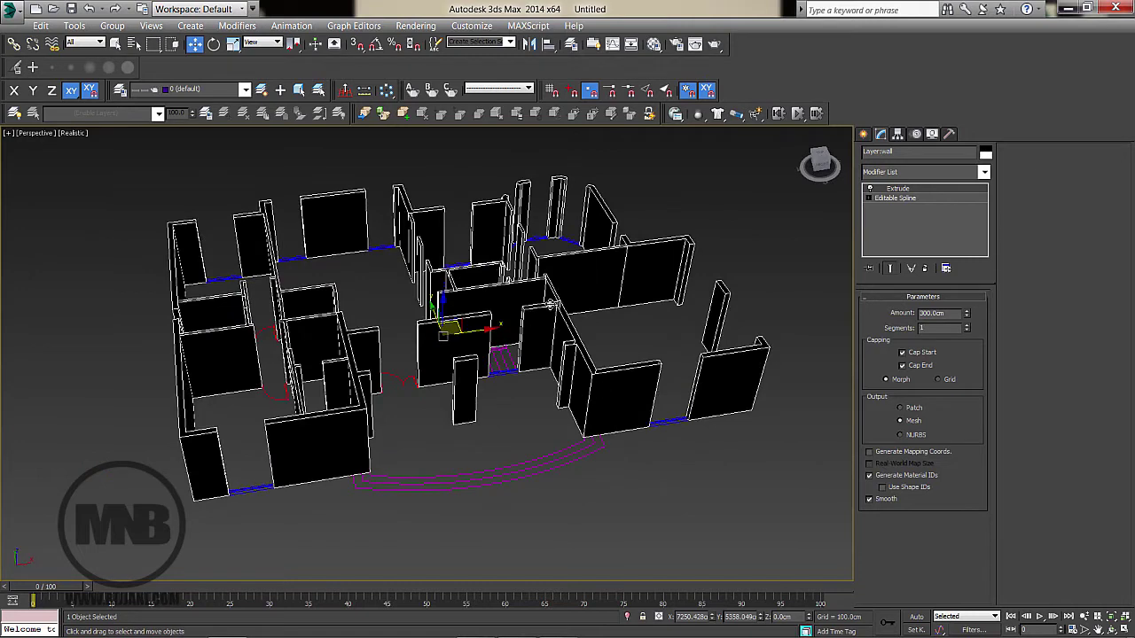
key("m")
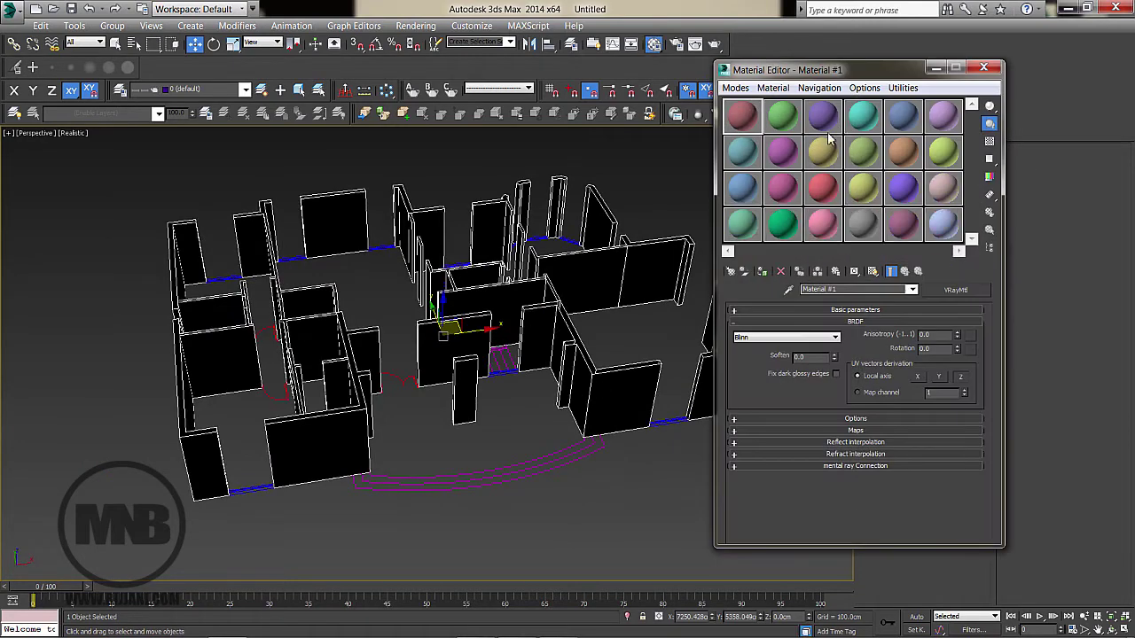
left_click_drag(855, 229, 589, 279)
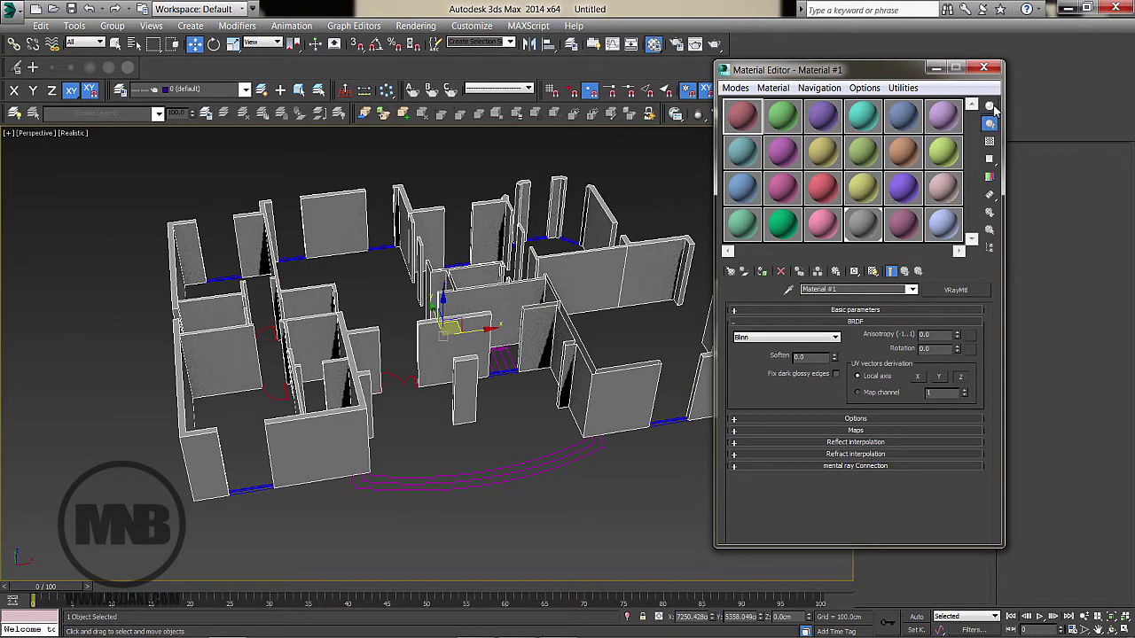
left_click(985, 69)
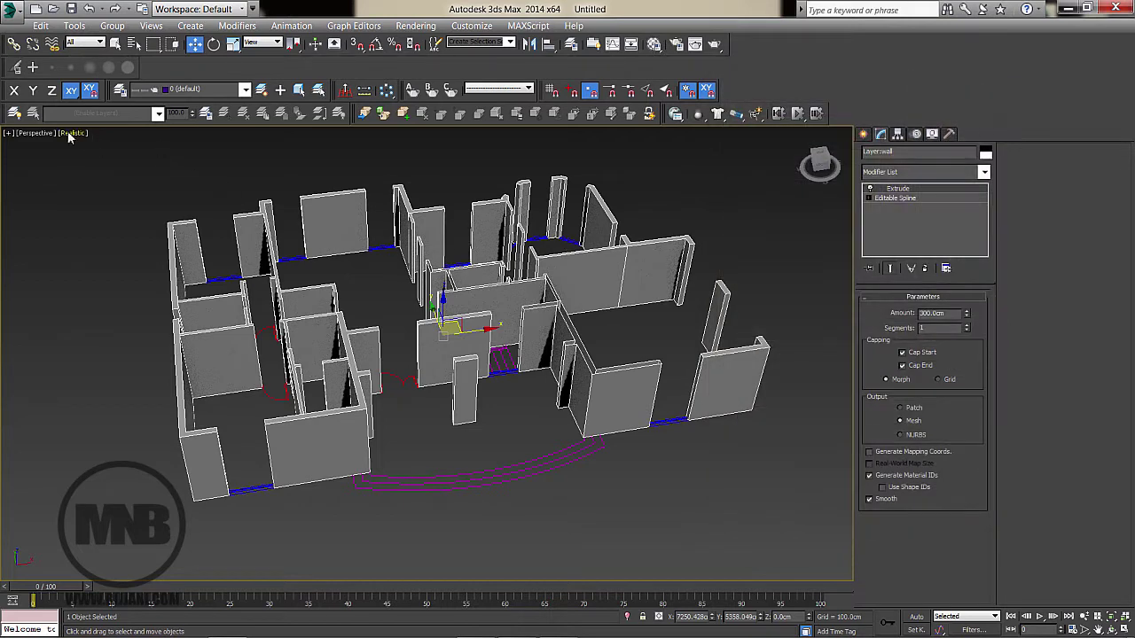
left_click(70, 133)
left_click(100, 160)
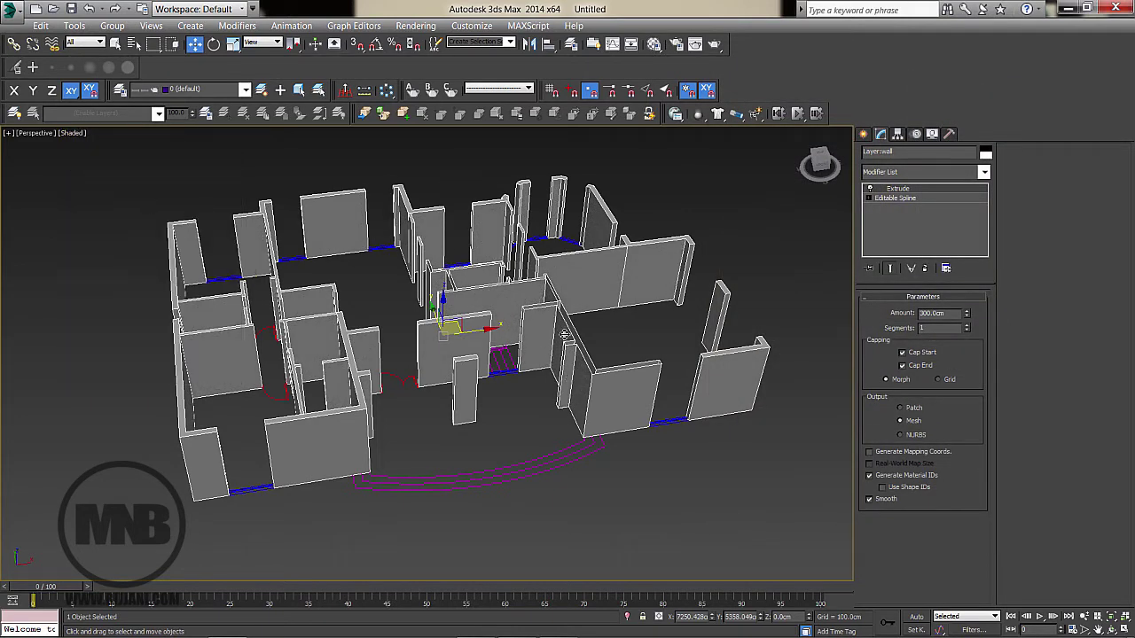
Deselect the walls and examine the tops and junctions of the extrusion from several angles
left_click(641, 326)
middle_click_drag(642, 326, 501, 373, "alt")
scroll(555, 346, "up", 3)
scroll(501, 372, "up", 4)
middle_click_drag(448, 340, 463, 322, "alt")
middle_click_drag(434, 249, 477, 367, "alt")
scroll(519, 340, "down", 5)
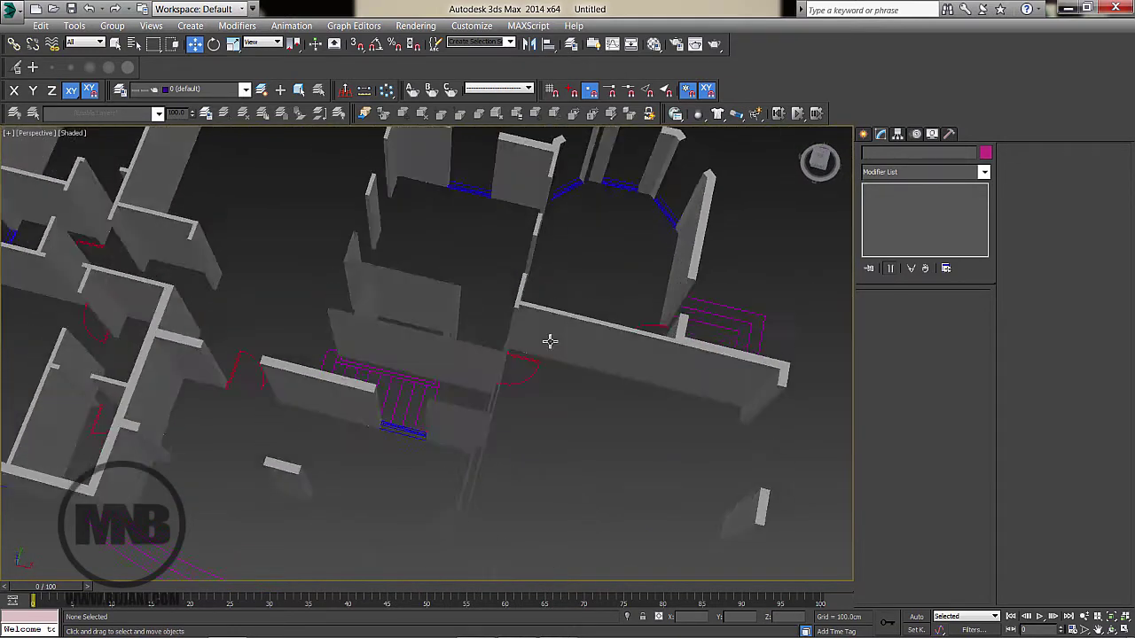
middle_click_drag(550, 342, 689, 437, "alt")
middle_click_drag(690, 437, 694, 398, "alt")
middle_click_drag(694, 398, 597, 395)
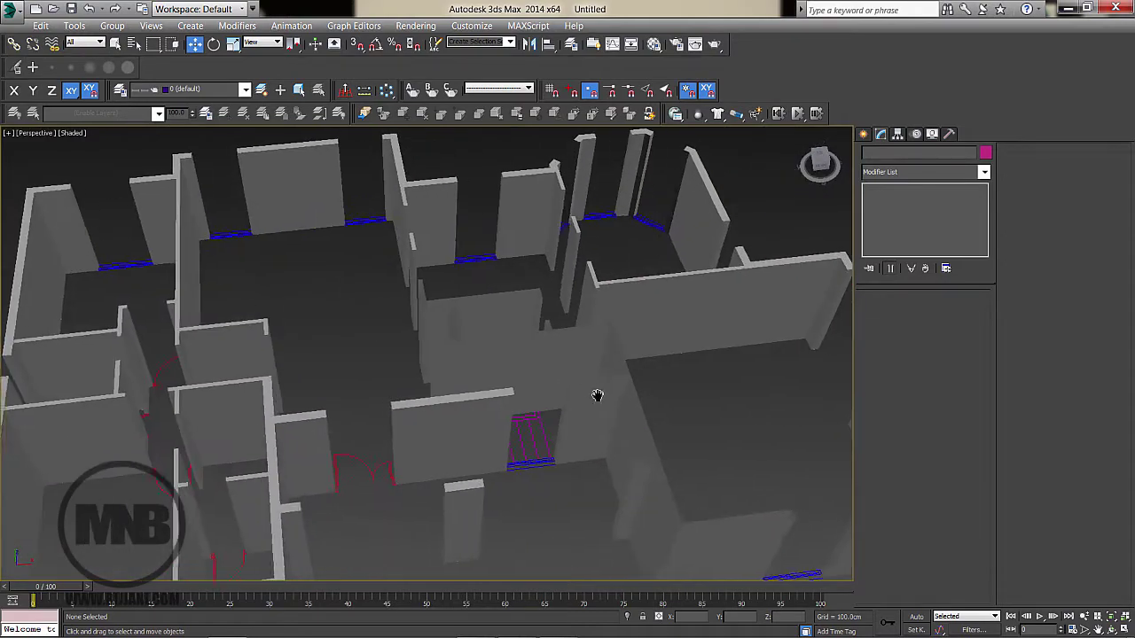
Weld all vertices of the wall's Editable Spline with a 1 cm threshold and go back to the Extrude level
left_click(582, 358)
middle_click_drag(582, 357, 620, 410, "alt")
left_click(894, 199)
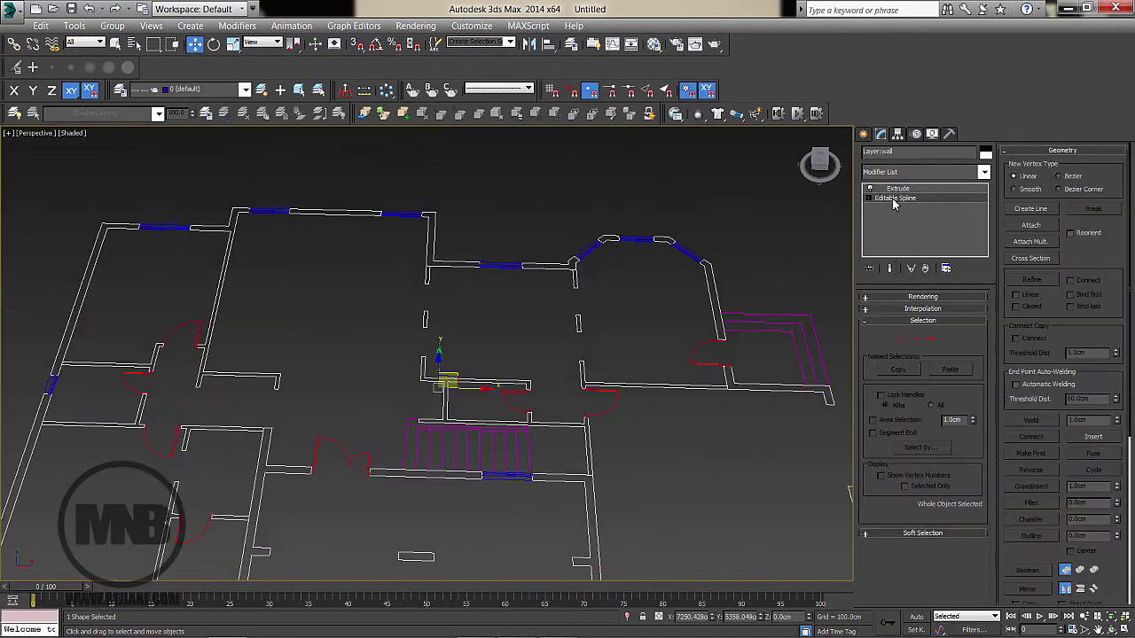
middle_click_drag(559, 467, 452, 321)
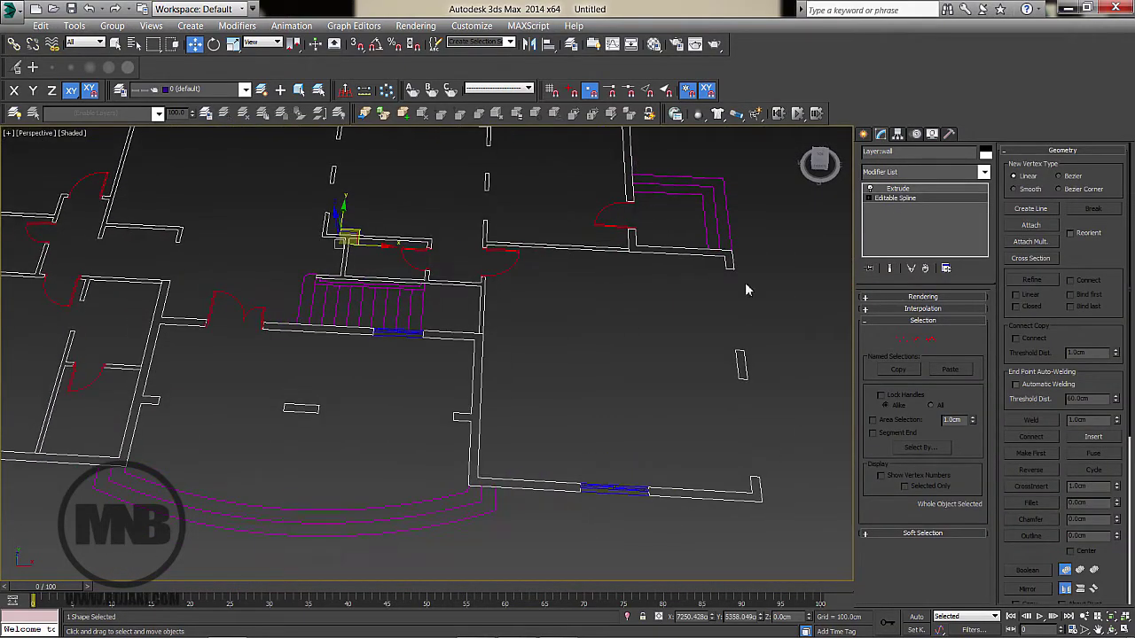
left_click(870, 199)
left_click(890, 207)
scroll(539, 362, "up", 6)
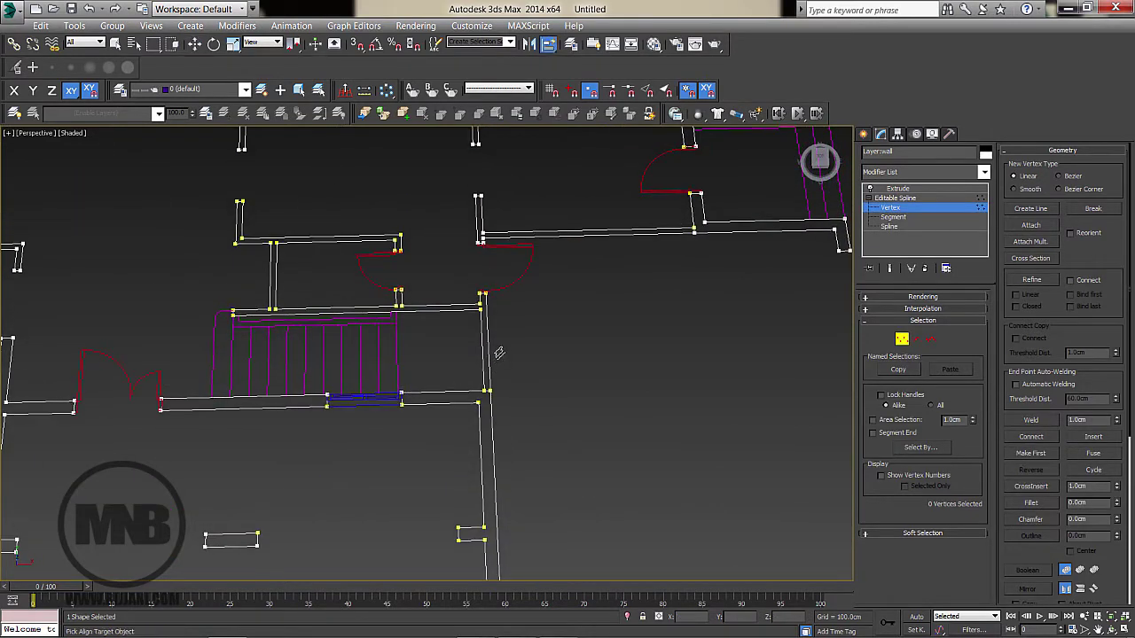
key("ctrl+a")
scroll(499, 353, "down", 5)
key("alt+a")
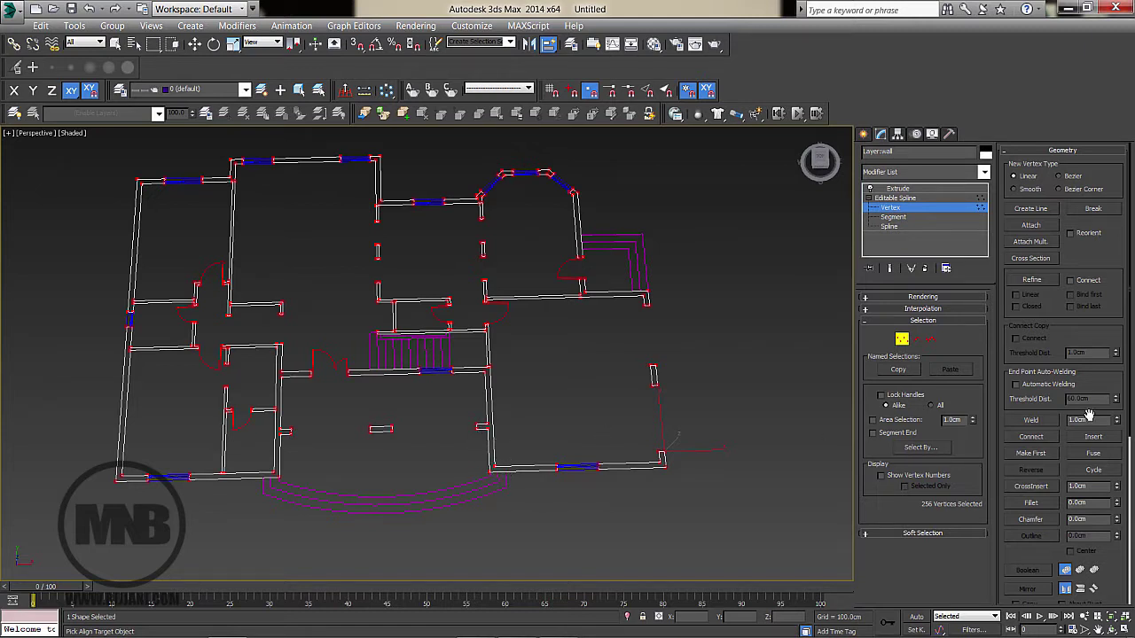
left_click(1032, 421)
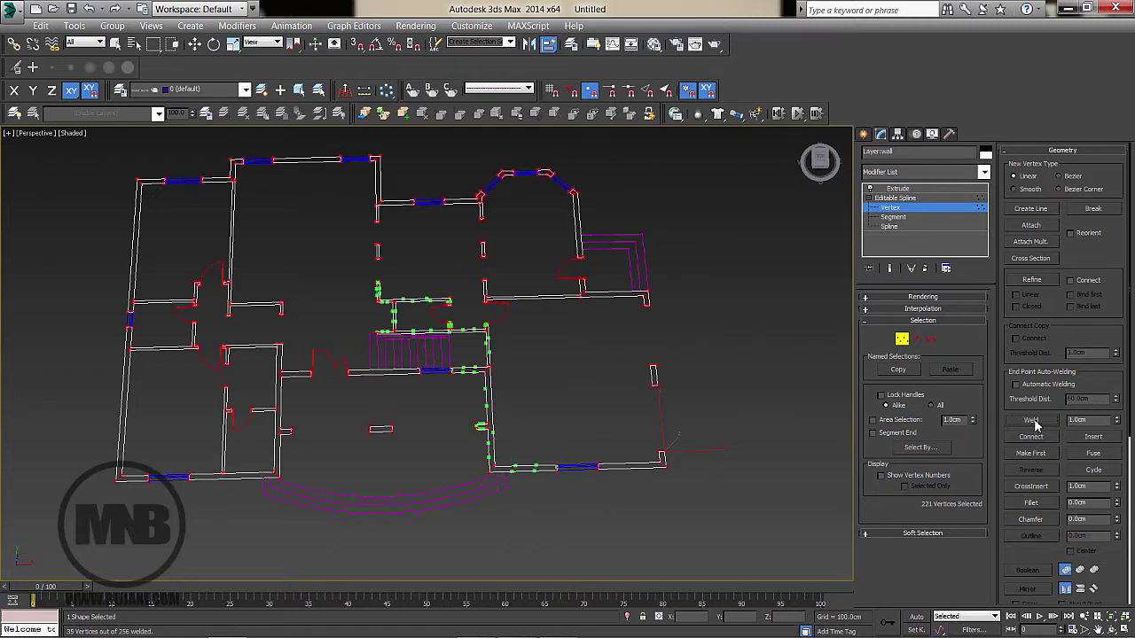
middle_click_drag(441, 383, 468, 397)
left_click(898, 189)
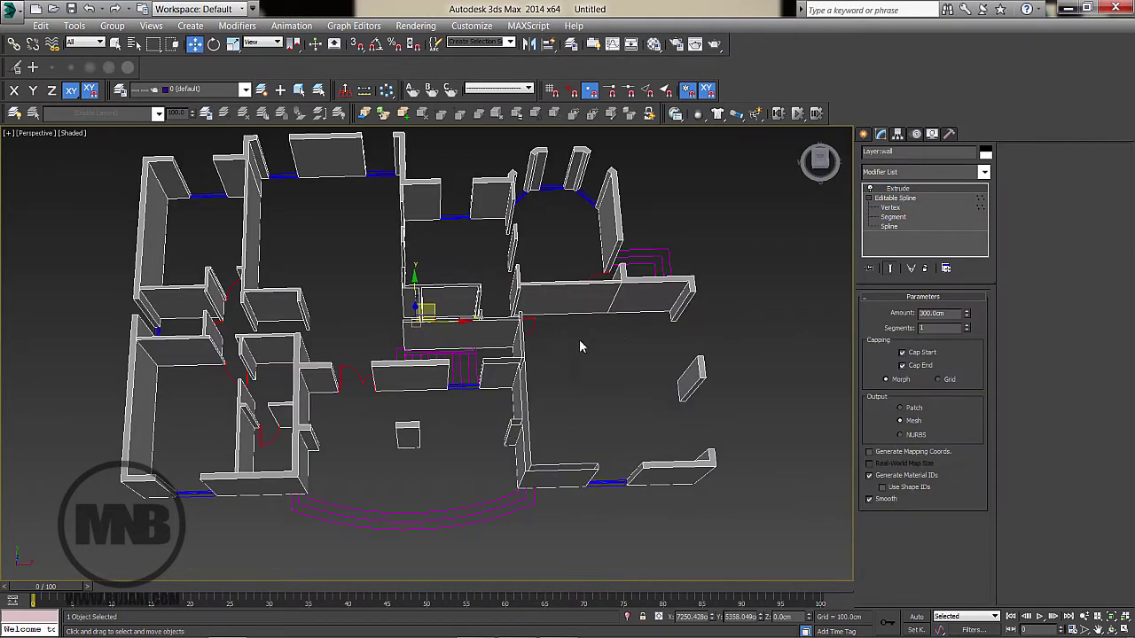
Try to move the corner vertex at the wall junction beside the stair window, and undo the move
scroll(579, 338, "up", 10)
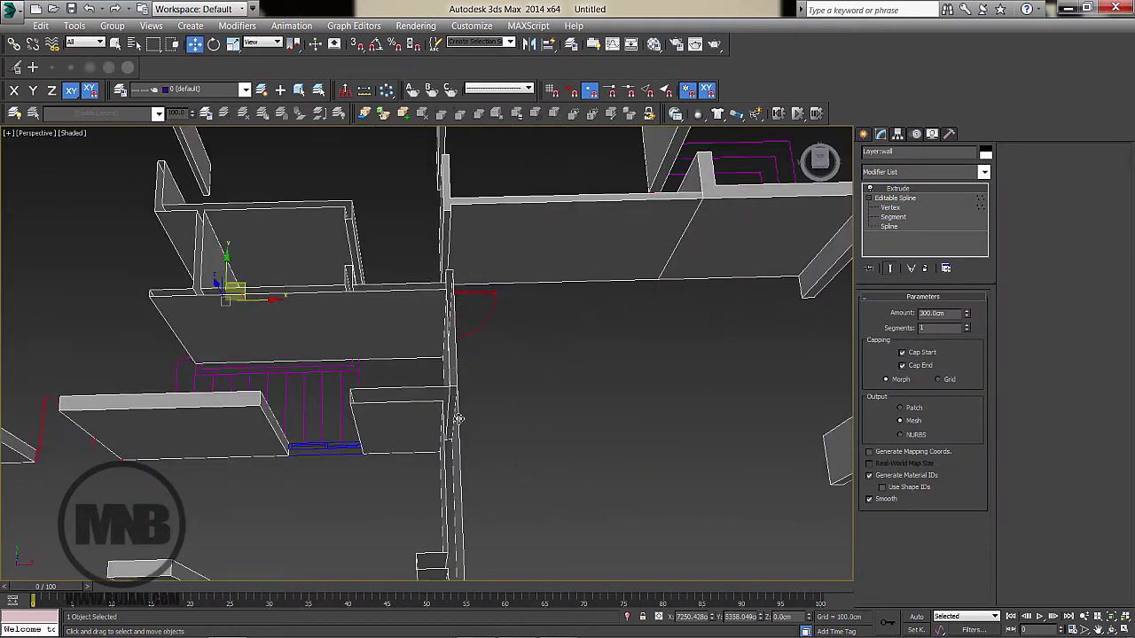
scroll(466, 405, "up", 6)
middle_click_drag(449, 406, 486, 414)
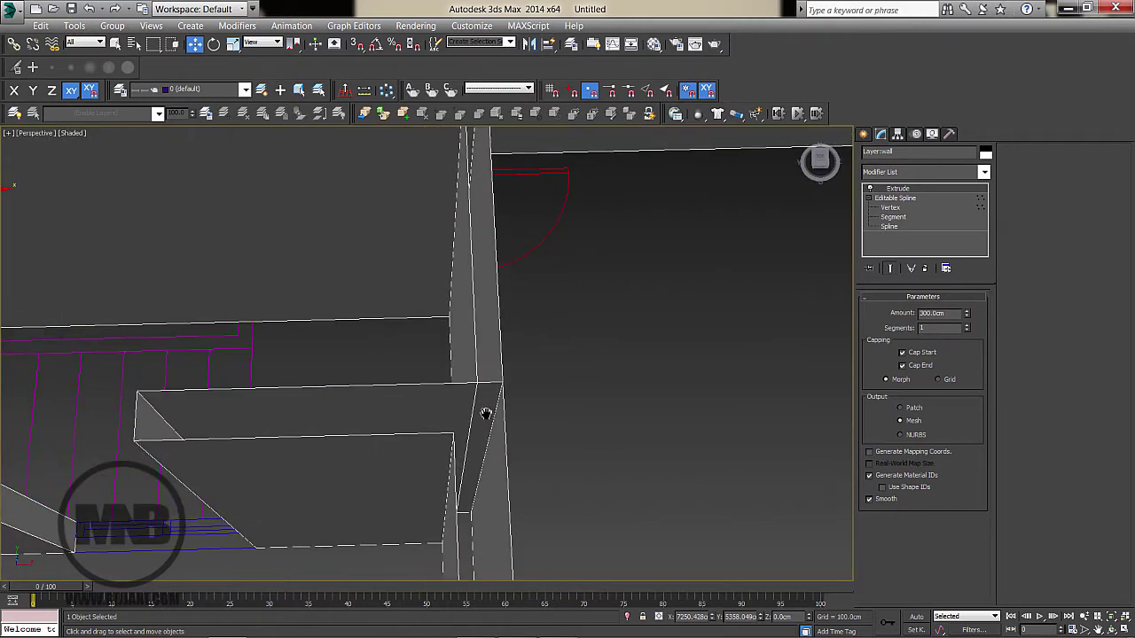
scroll(489, 408, "up", 4)
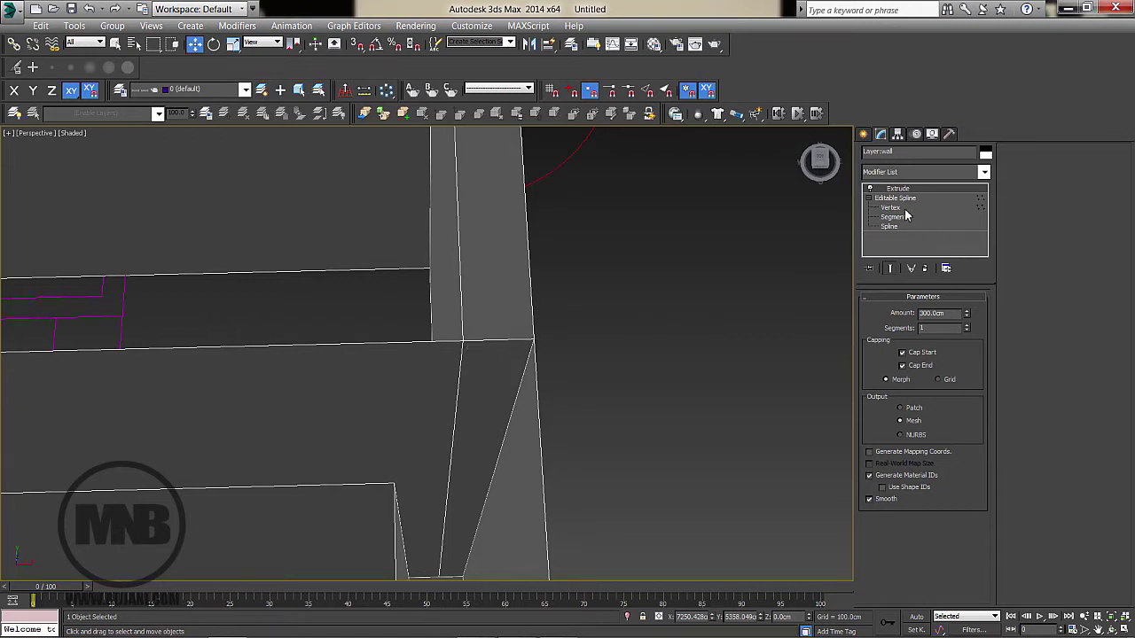
left_click(891, 208)
middle_click_drag(727, 314, 504, 361)
left_click_drag(555, 304, 586, 311)
left_click_drag(424, 340, 468, 284)
right_click(468, 285)
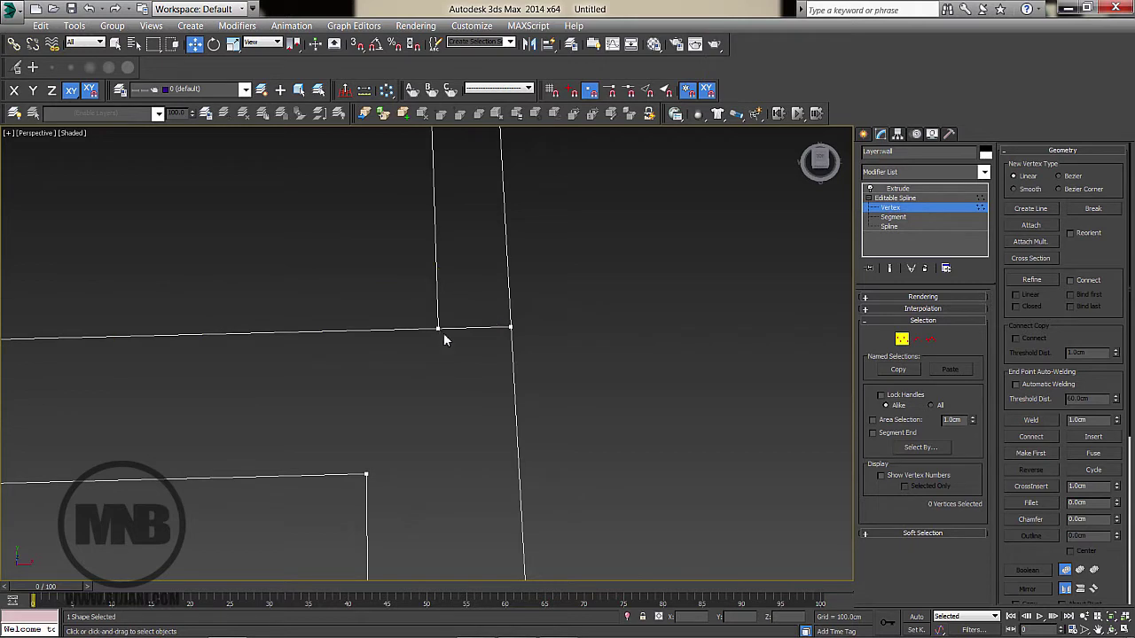
left_click(438, 330)
left_click_drag(438, 329, 475, 384)
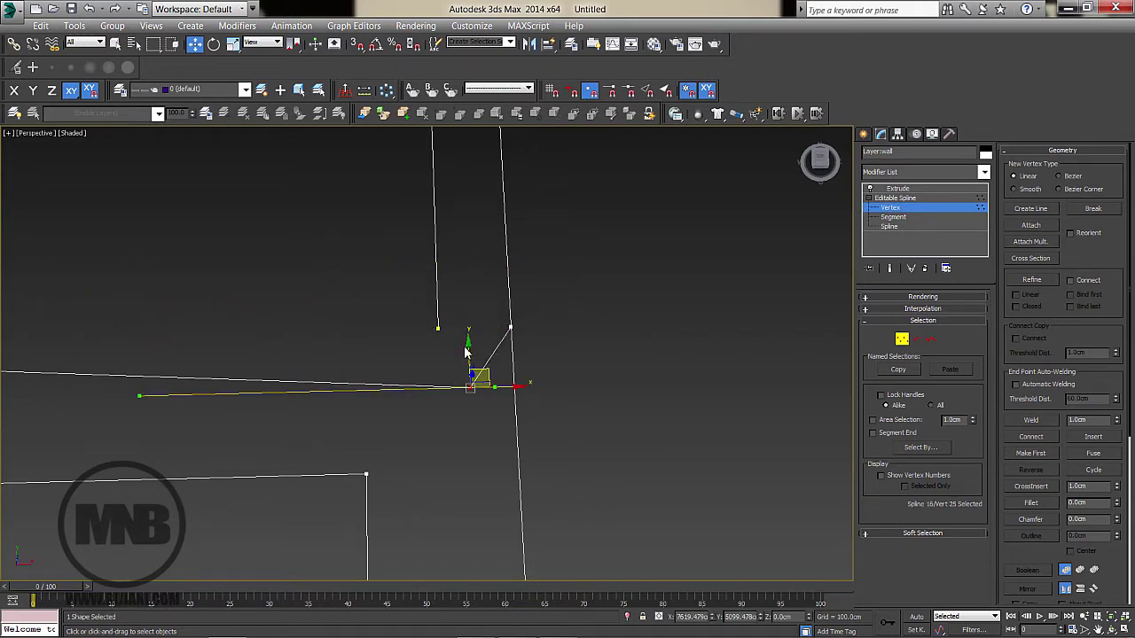
key("ctrl+z")
Delete the short segment across the wall junction beside the stair window, weld the vertices there and go back to the Extrude level
key("2")
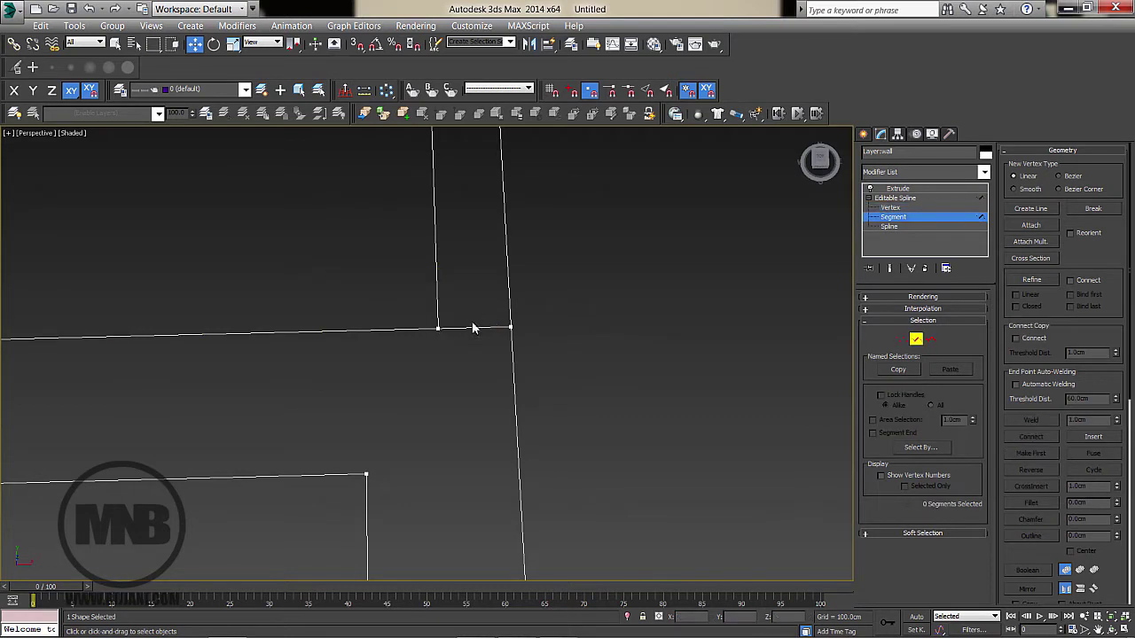
left_click(472, 328)
key("Delete")
key("1")
left_click_drag(410, 299, 649, 385)
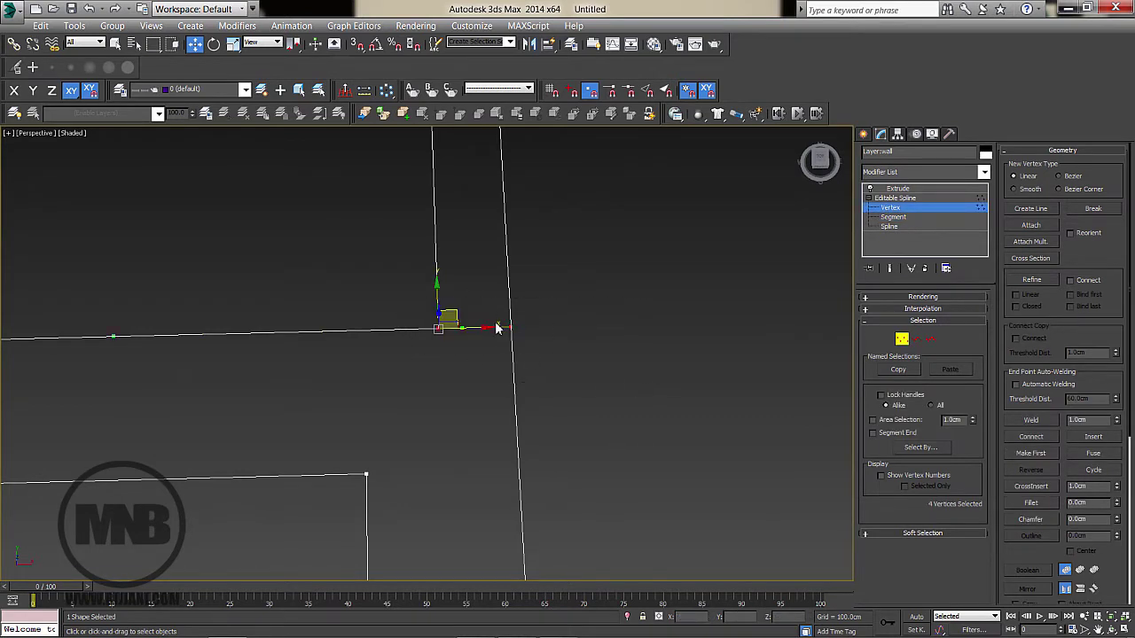
left_click(1031, 422)
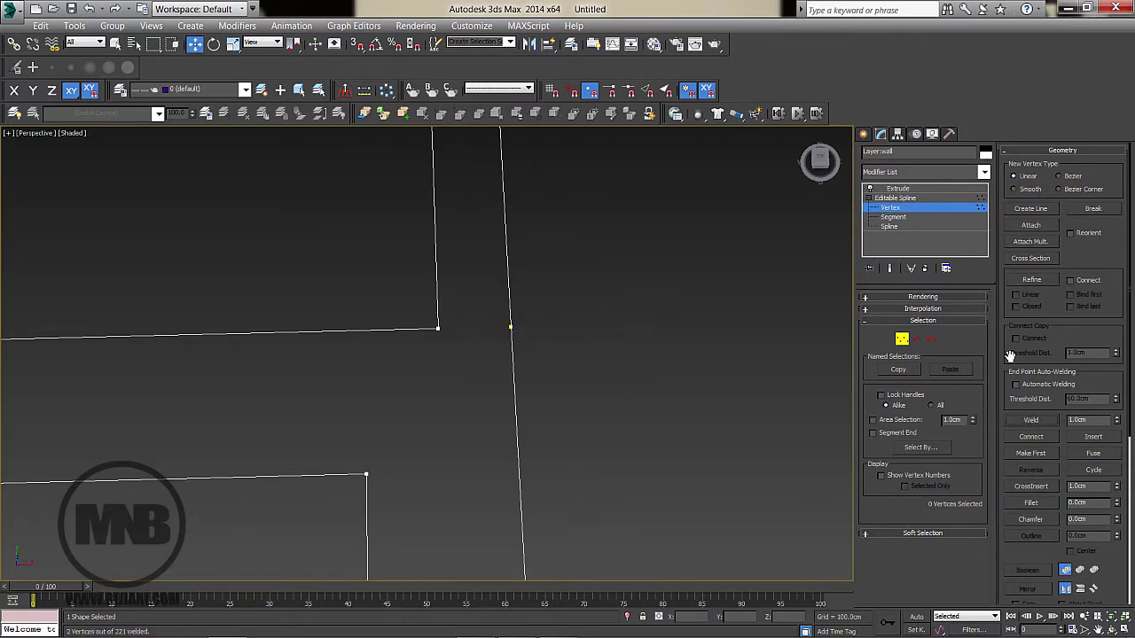
left_click(913, 190)
scroll(647, 348, "down", 6)
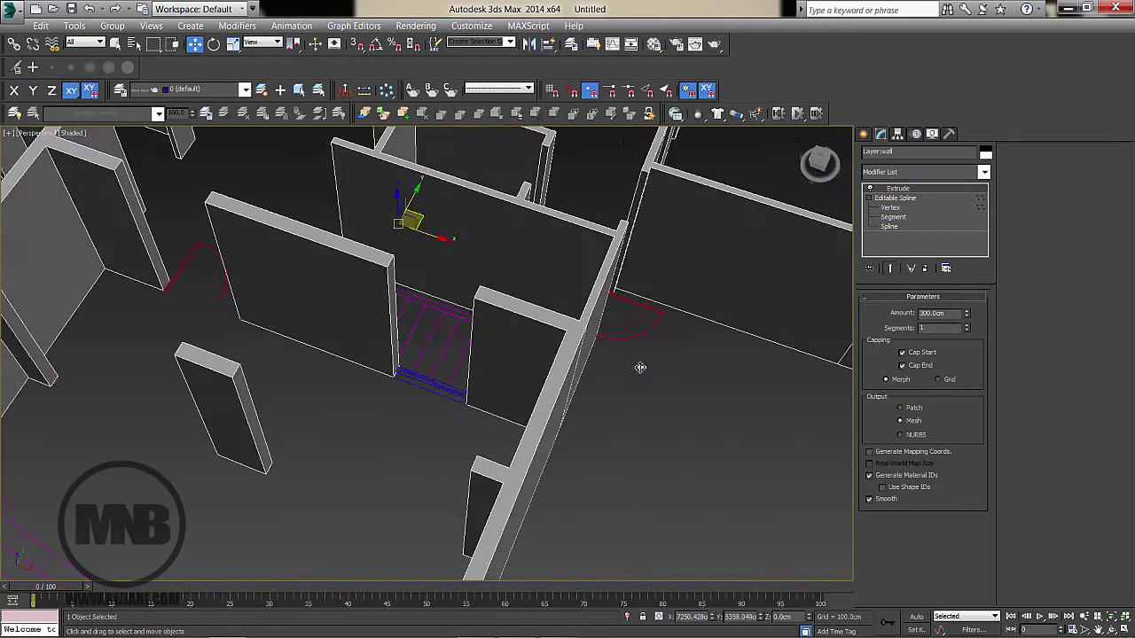
mouse_move(640, 367)
middle_mouse_down("alt")
mouse_move(673, 359)
mouse_move(648, 354)
middle_mouse_up("alt")
scroll(552, 405, "down", 4)
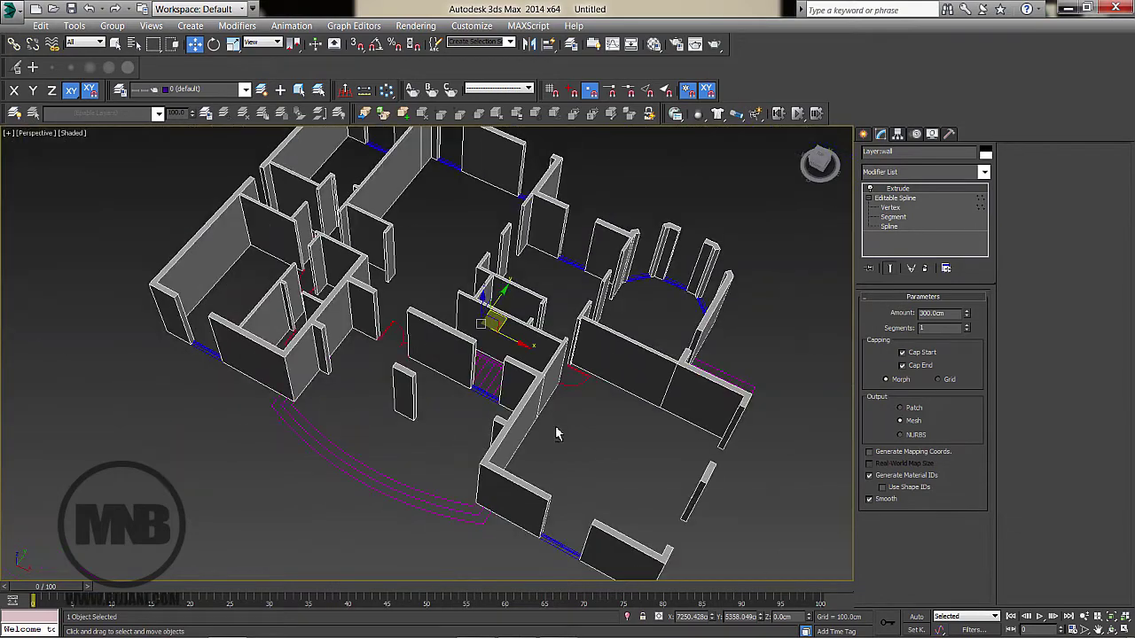
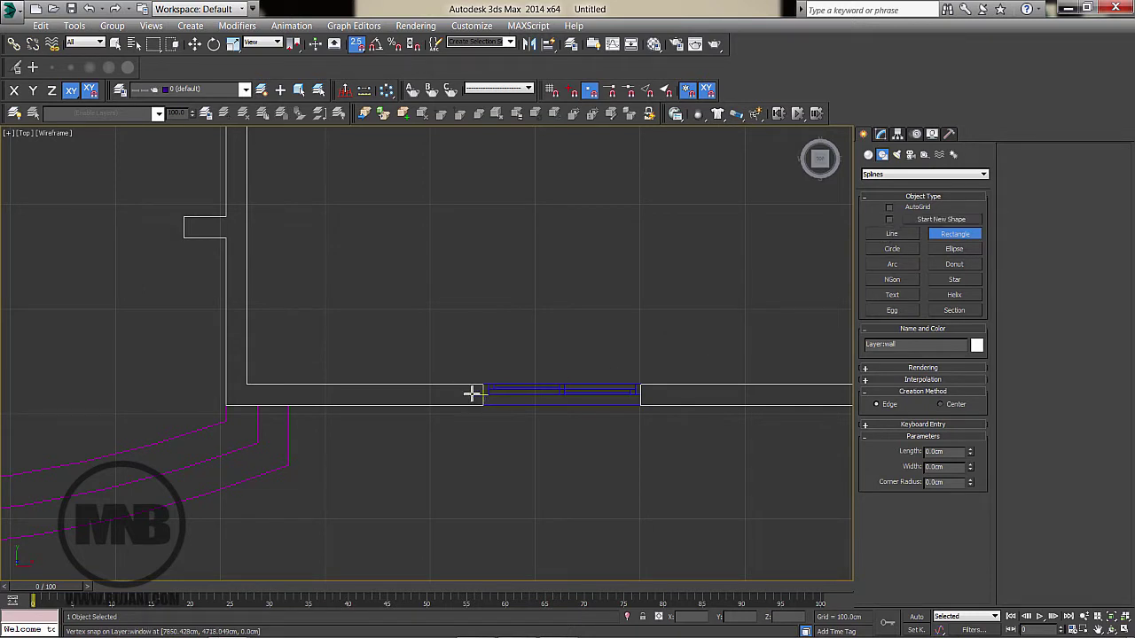
Draw three freehand trial rectangles below the window in the plan's lower right wall and delete them
middle_click_drag(474, 390, 496, 320)
left_click_drag(467, 368, 592, 500)
left_click_drag(661, 391, 745, 515)
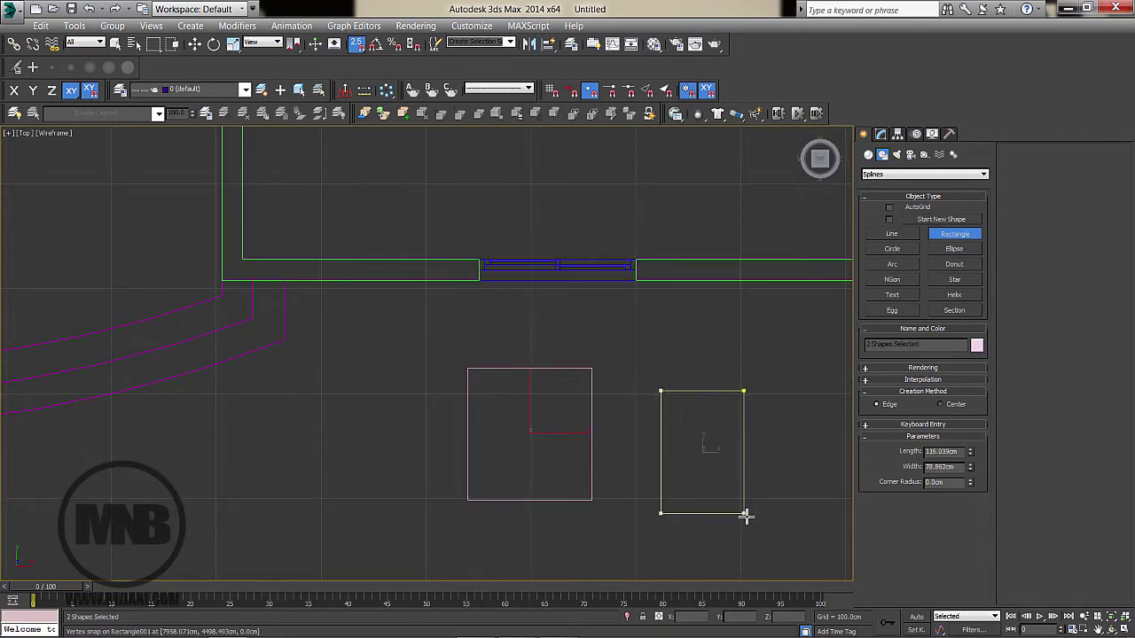
left_click_drag(619, 354, 638, 397)
key("w")
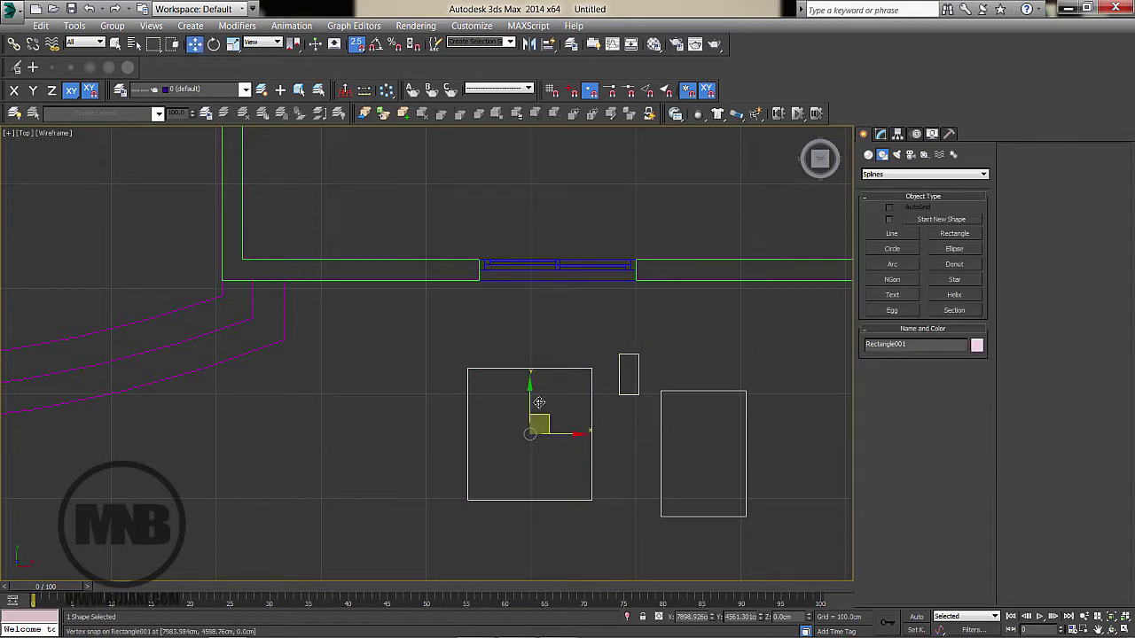
key("Delete")
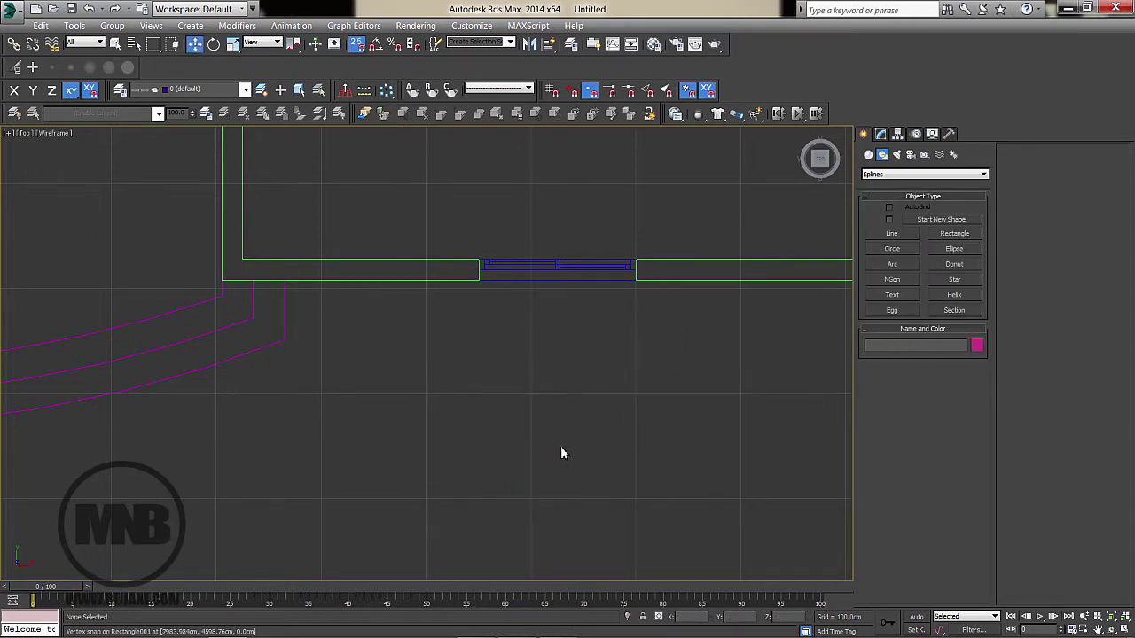
Draw snapped rectangles over the window opening in the lower right wall, 20 × 150 cm, and the stair window opening, 20 × 120 cm
left_click(944, 233)
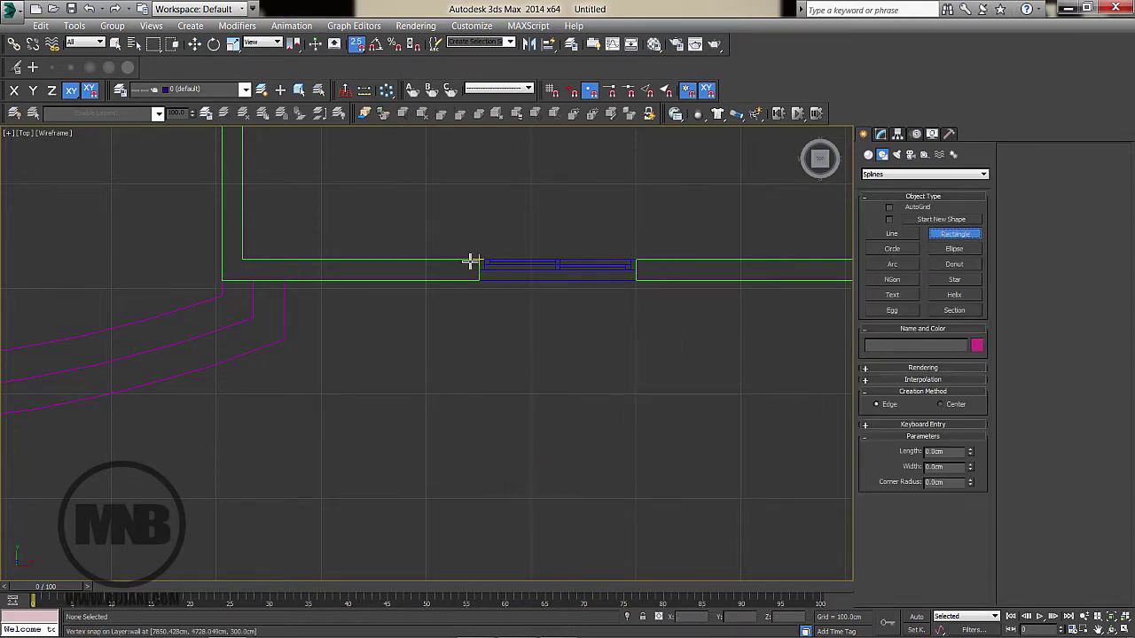
mouse_move(471, 261)
left_mouse_down()
mouse_move(606, 294)
mouse_move(639, 286)
left_mouse_up()
middle_click_drag(448, 383, 1025, 611)
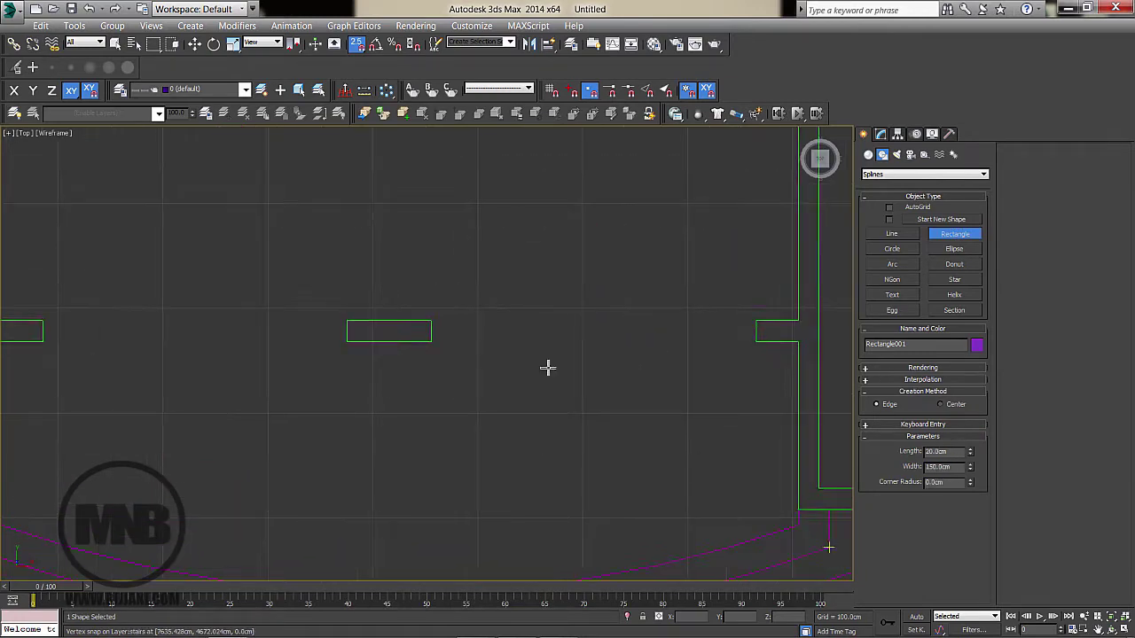
scroll(548, 368, "down", 2)
middle_click_drag(522, 266, 524, 382)
scroll(576, 471, "up", 1)
scroll(523, 381, "up", 1)
left_click_drag(499, 359, 628, 337)
Draw snapped rectangles over the lower left wall's window opening, 20 × 150 cm, and the small left wall window, 60 × 20 cm
scroll(438, 381, "down", 2)
middle_click_drag(110, 421, 493, 396)
middle_click_drag(346, 565, 546, 312)
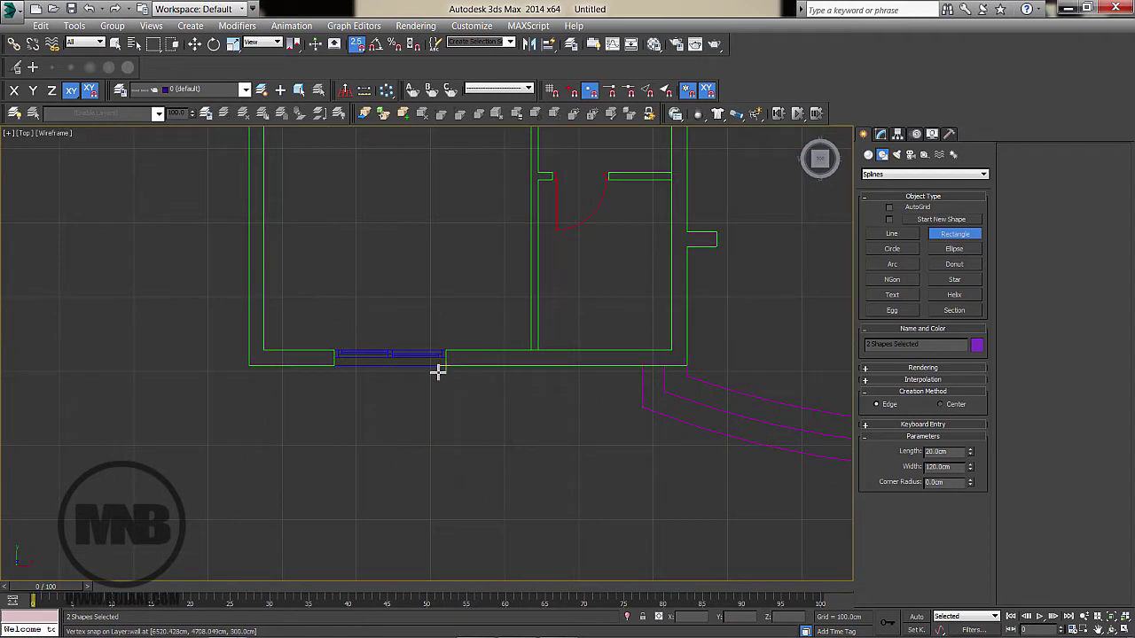
left_click_drag(439, 371, 326, 353)
middle_click_drag(337, 133, 449, 373)
middle_click_drag(405, 222, 417, 438)
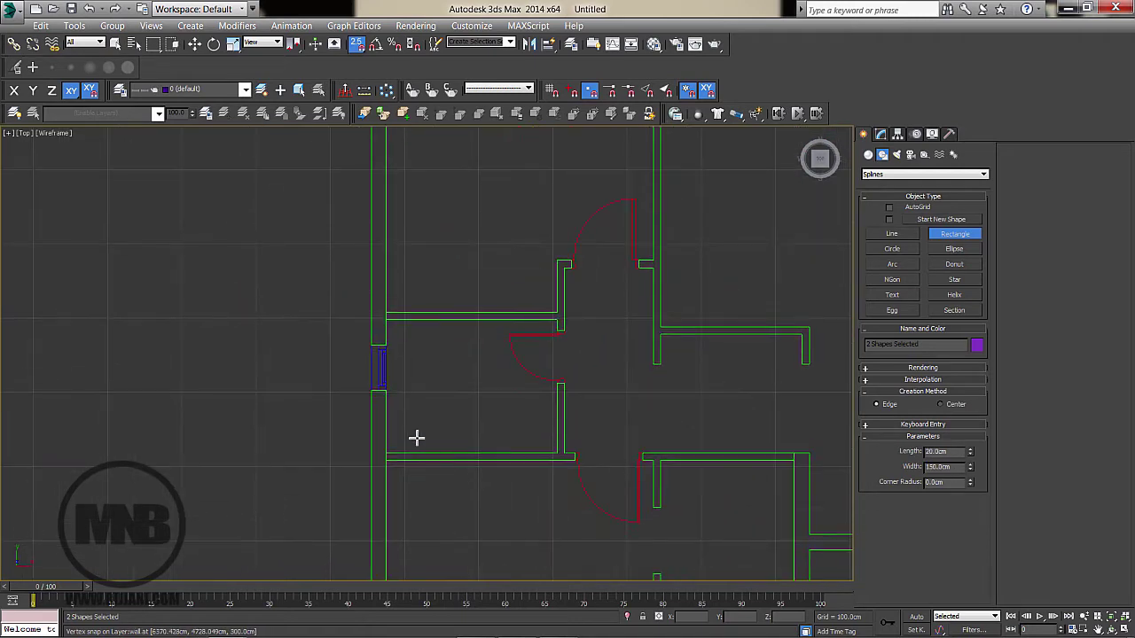
middle_click_drag(435, 238, 391, 534)
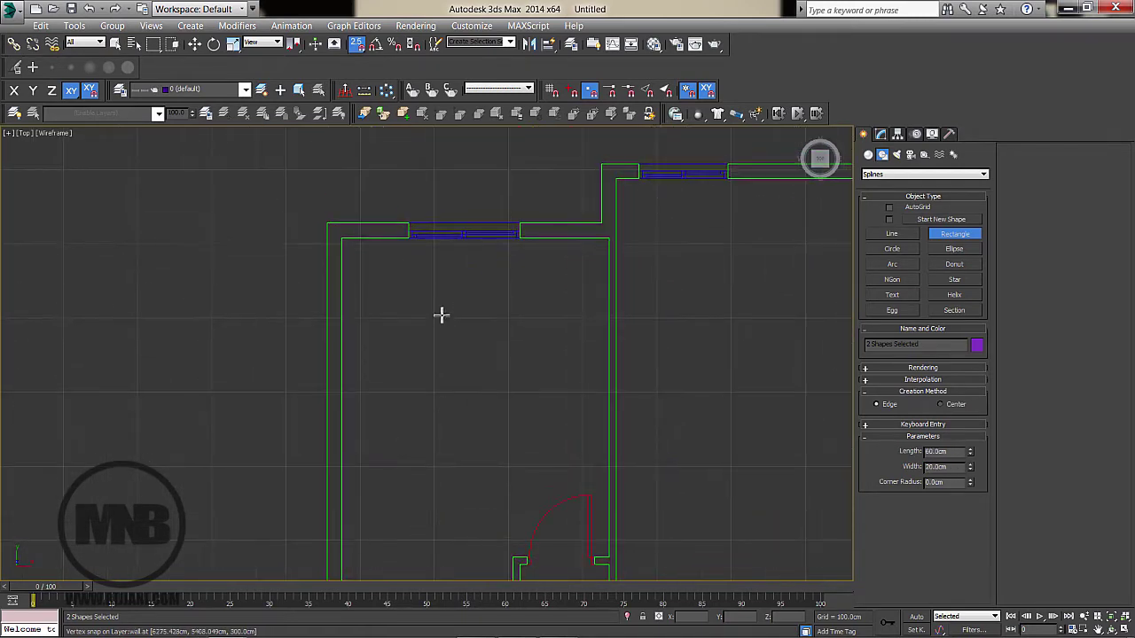
Draw snapped rectangles over the window opening in the top left wall, 20 × 150 cm, and the two openings in the adjoining upper wall
middle_click_drag(441, 314, 440, 369)
left_click_drag(409, 280, 527, 292)
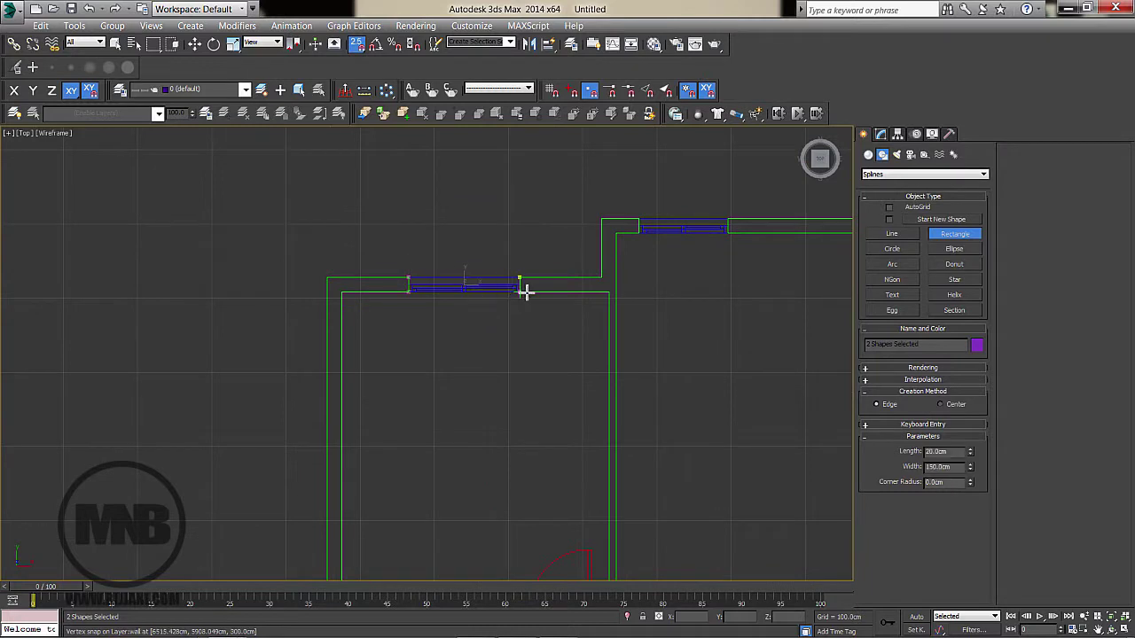
middle_click_drag(650, 266, 481, 327)
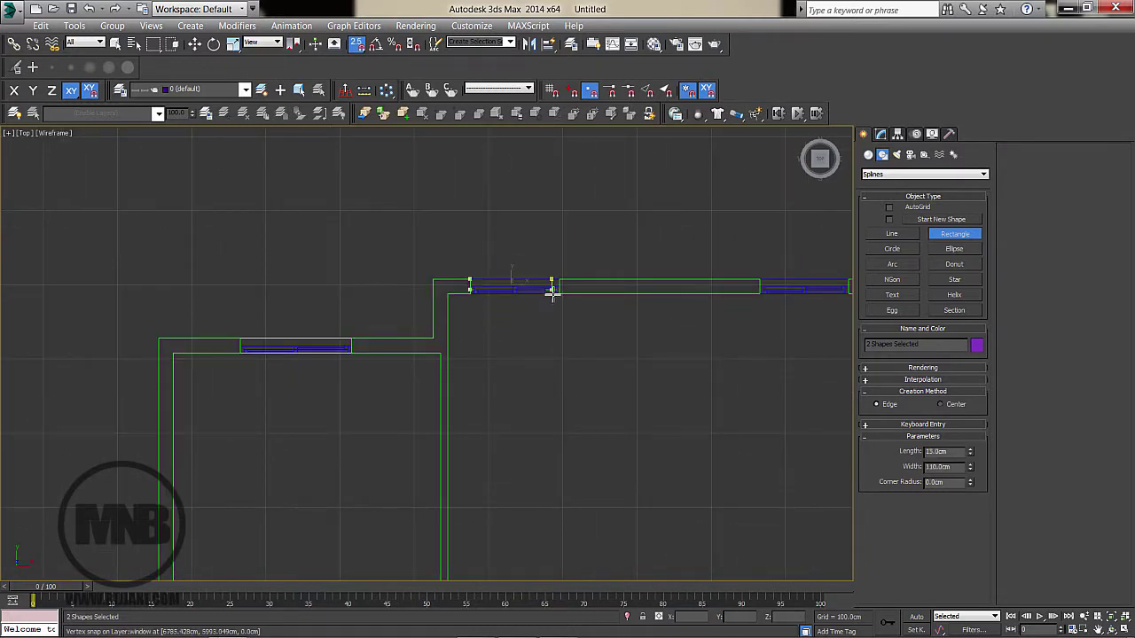
middle_click_drag(715, 347, 373, 350)
left_click_drag(412, 282, 508, 297)
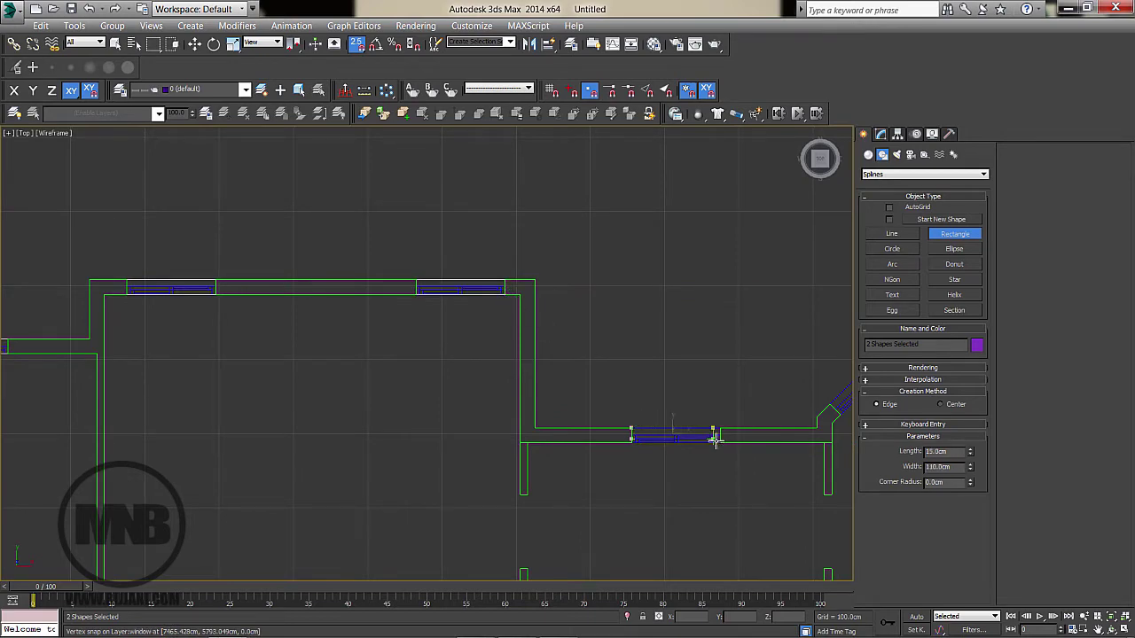
Draw rectangles over the window opening in the recessed wall beside the bay and the bay's straight front window, the latter 20 × 100 cm
middle_click_drag(727, 453, 216, 471)
left_click_drag(407, 346, 483, 365)
scroll(422, 479, "up", 3)
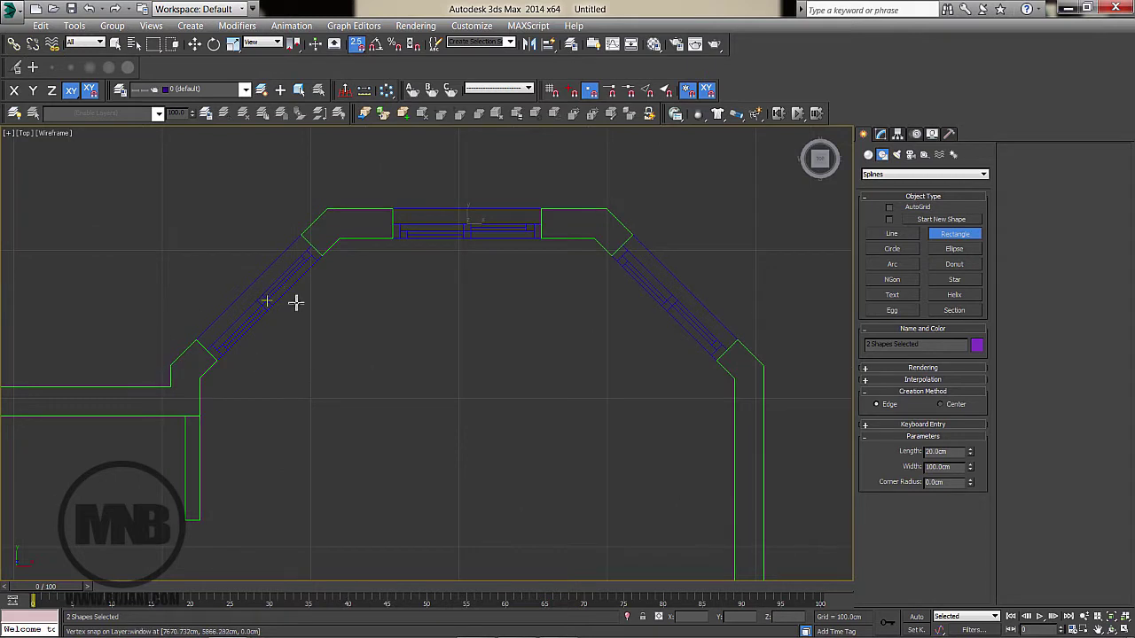
Trace the bay's left angled window opening with a snapped Line through its four wall corners and close the spline
left_click(892, 234)
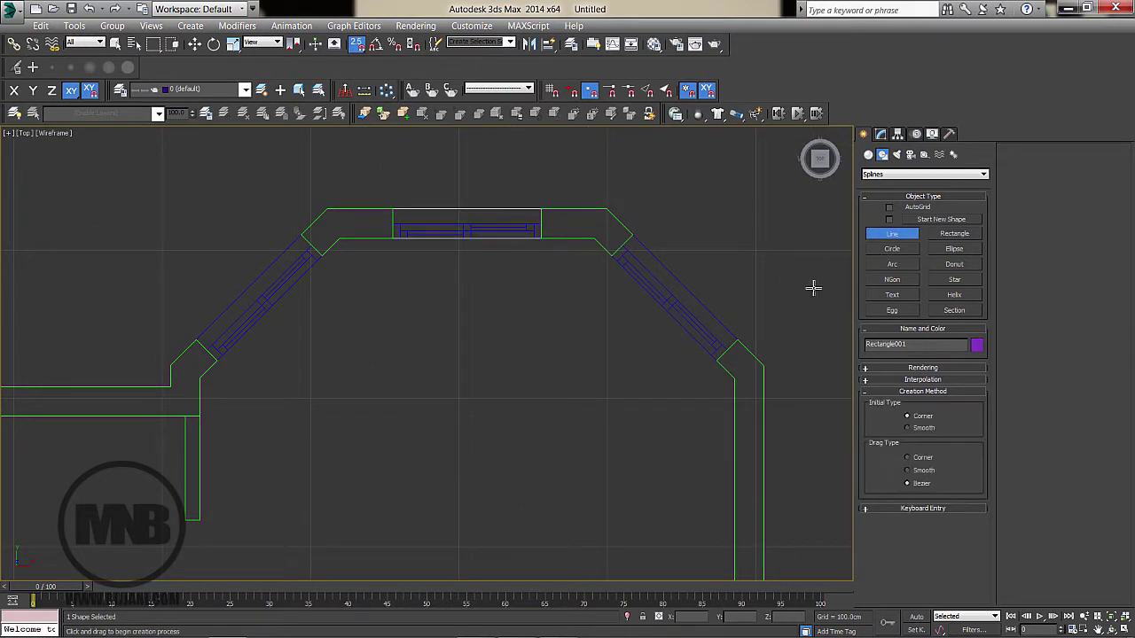
left_click(194, 344)
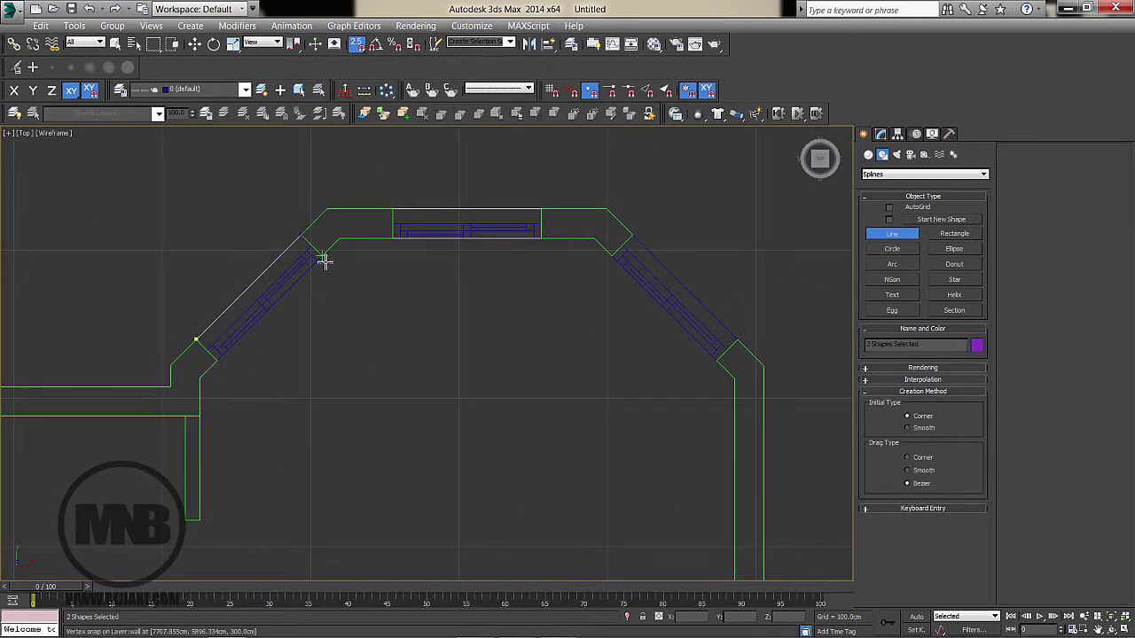
left_click(197, 341)
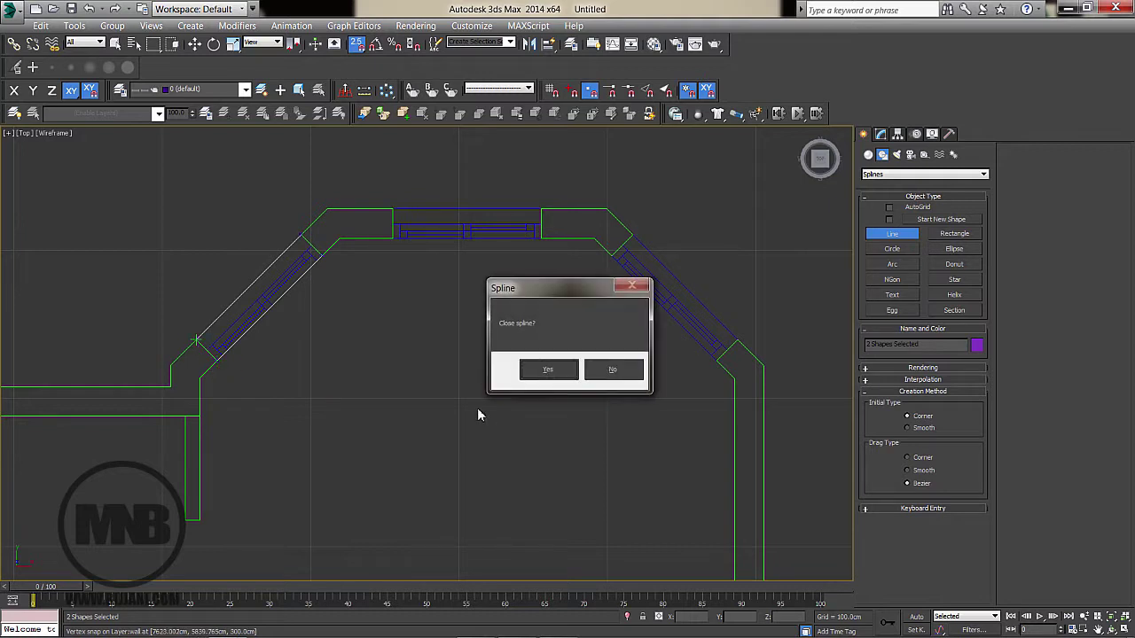
left_click(559, 374)
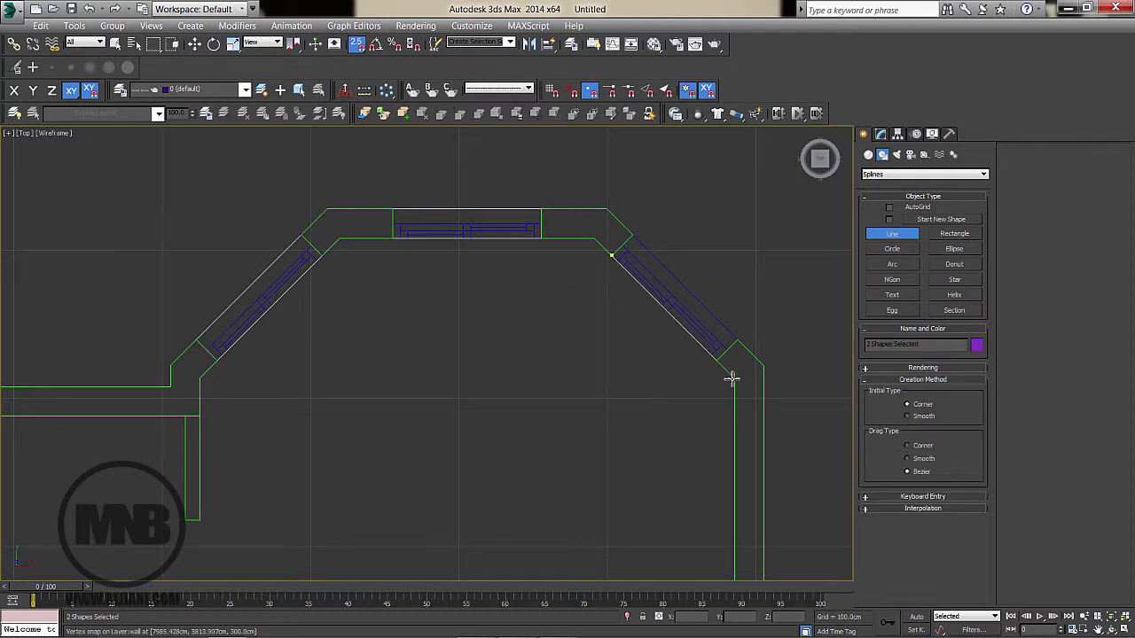
Trace the bay's right angled window opening with a snapped four-corner line and close the spline
left_click(740, 342)
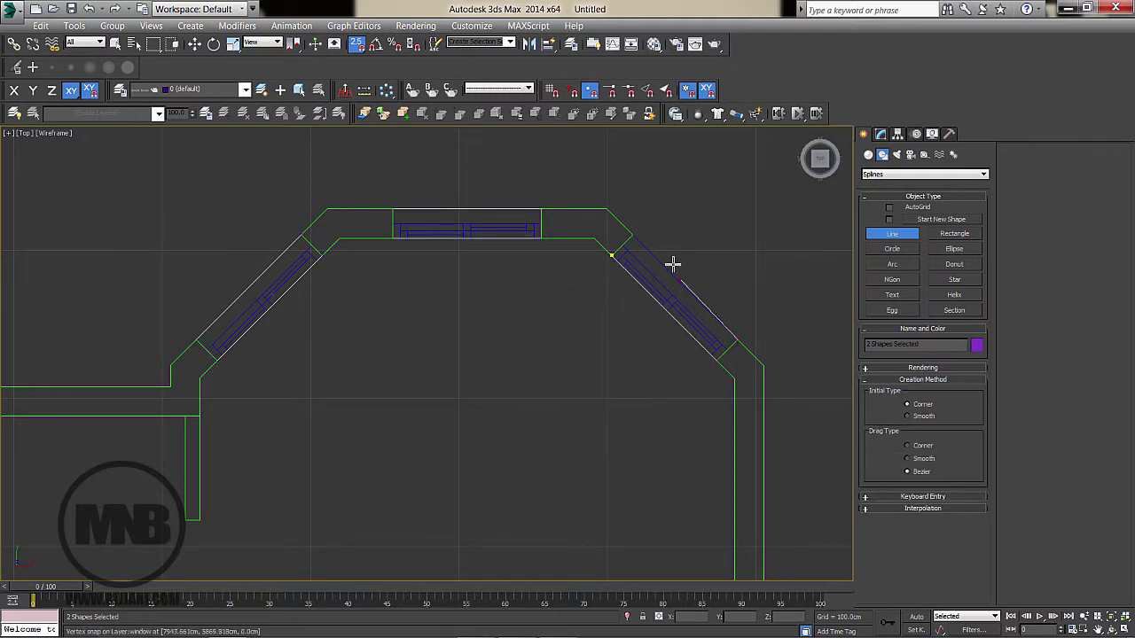
left_click(631, 238)
left_click(610, 259)
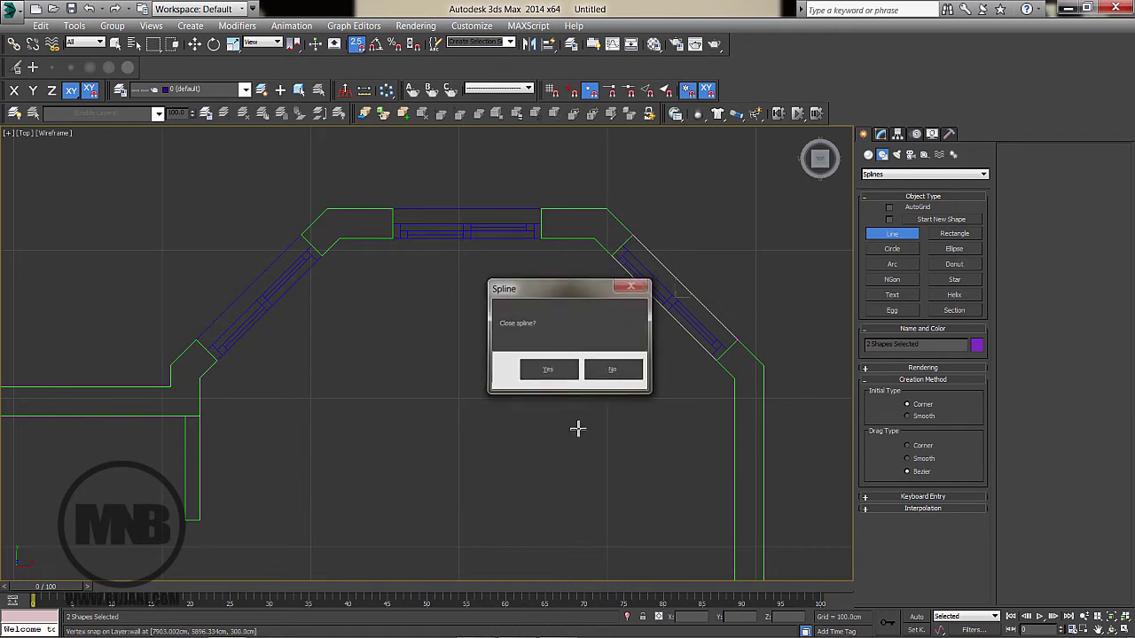
left_click(542, 370)
Show the Perspective view at full size, turn snapping off and activate the Move tool for the window outlines
scroll(546, 394, "down", 5)
key("alt+w")
middle_click(668, 471)
key("alt+w")
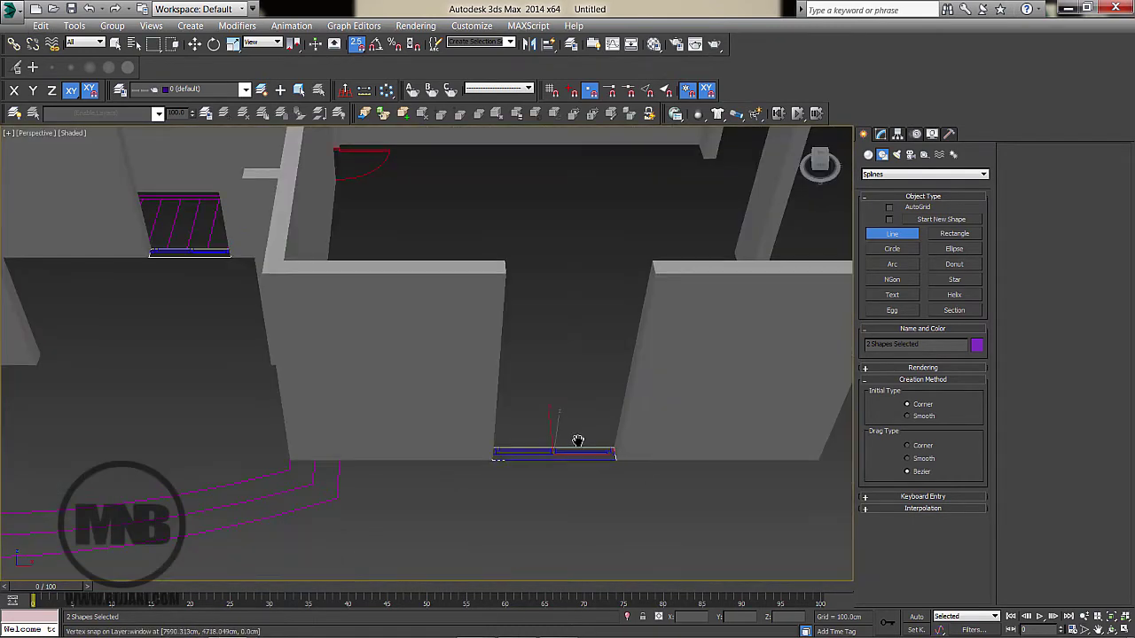
scroll(578, 439, "down", 4)
key("s")
middle_click_drag(597, 464, 554, 441, "alt")
key("w")
middle_click_drag(439, 372, 583, 459)
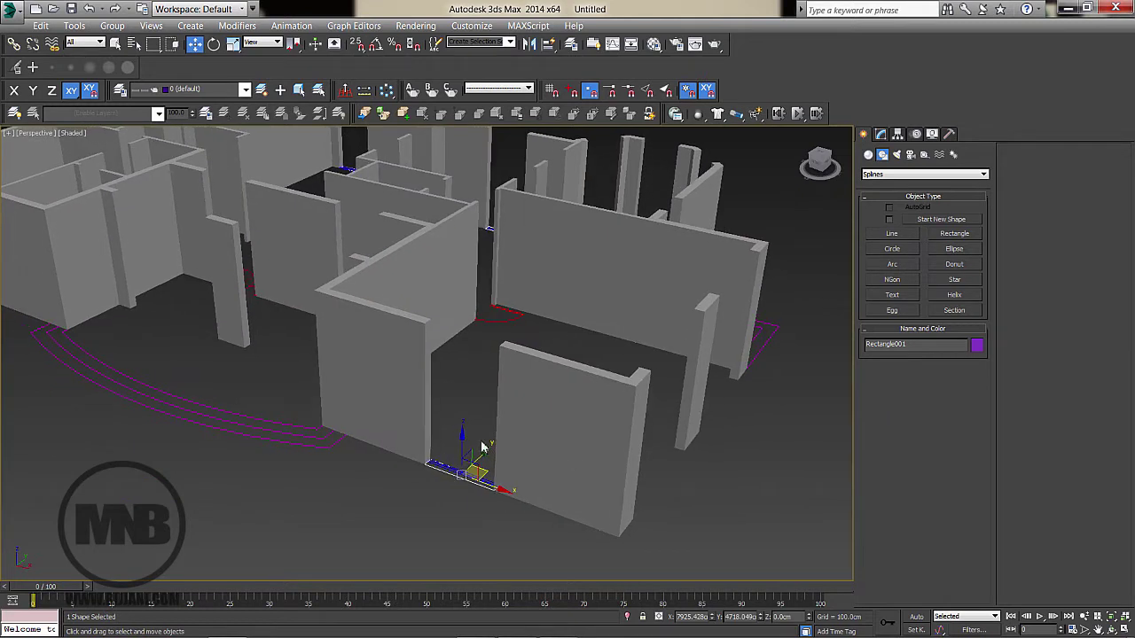
Try raising the combined window outlines about 544 cm along Z, and undo the move
scroll(480, 441, "down", 3)
left_click_drag(470, 422, 463, 256)
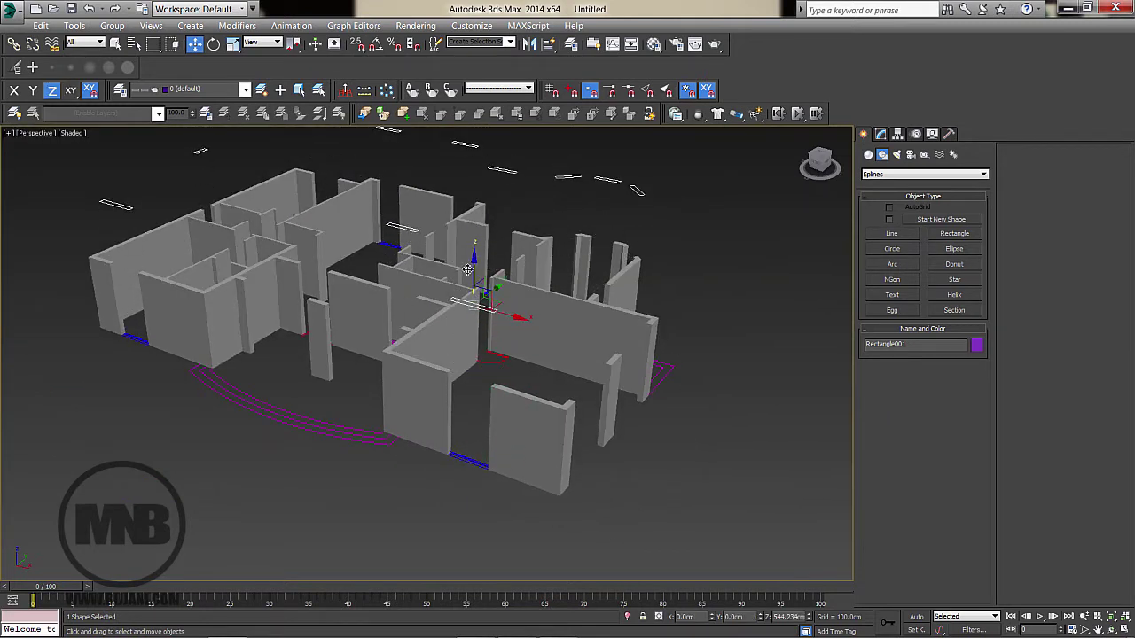
key("ctrl+z")
Switch snapping to 3D and apply an Extrude modifier with an amount of 100 cm to the combined window outlines
scroll(532, 468, "up", 5)
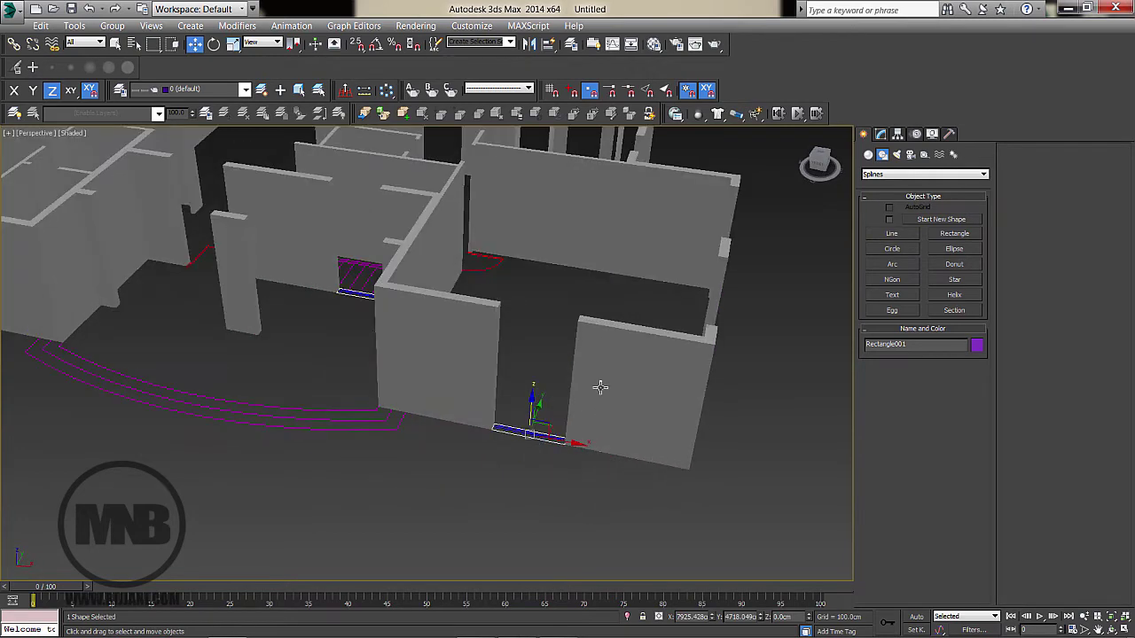
left_click_drag(366, 51, 364, 100)
middle_click_drag(580, 431, 536, 434)
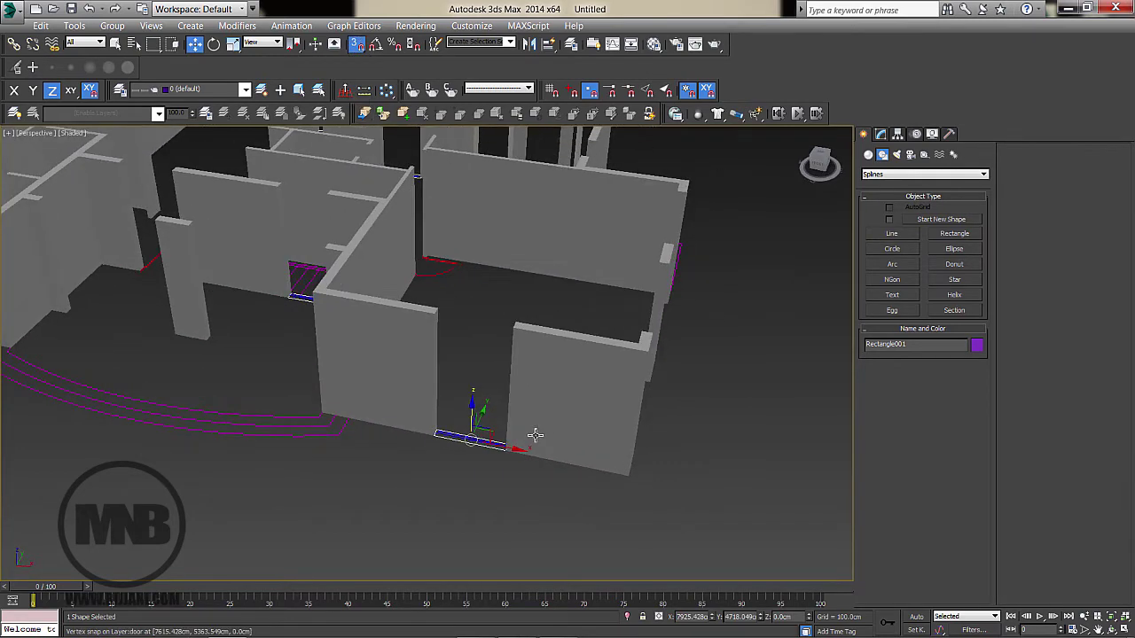
left_click(879, 134)
left_click(922, 171)
scroll(904, 249, "down", 5)
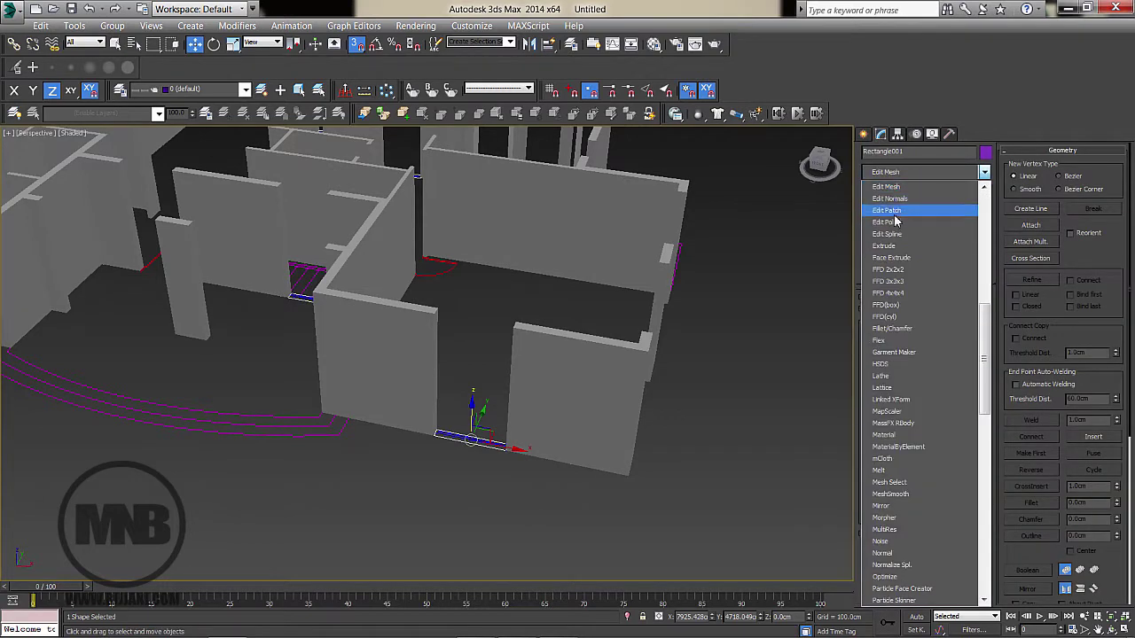
left_click(896, 246)
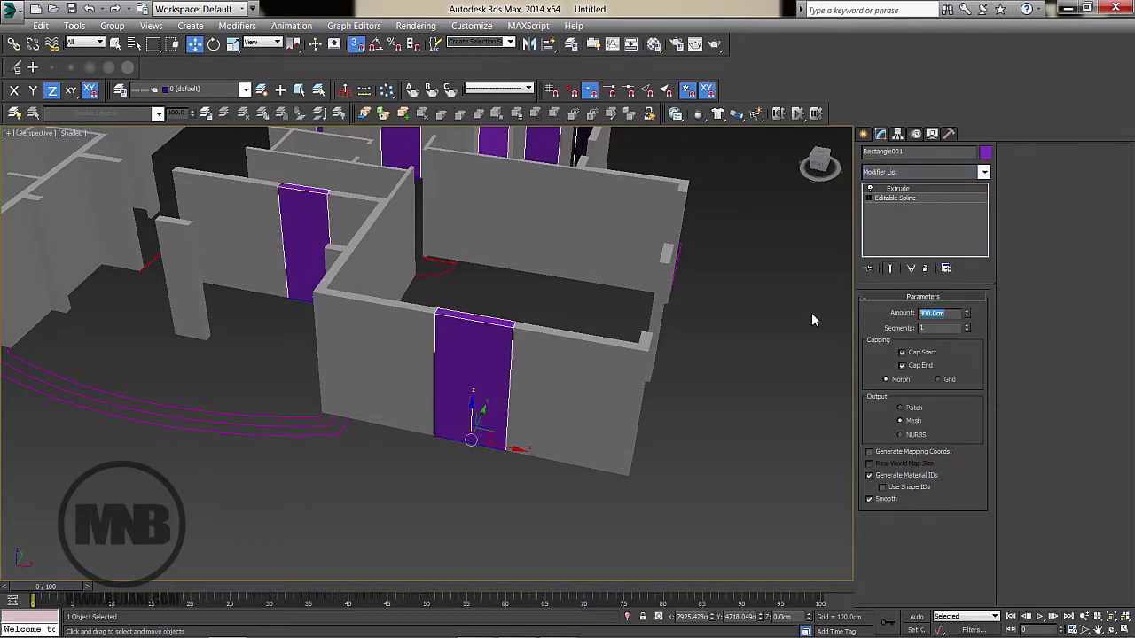
type("100")
key("Return")
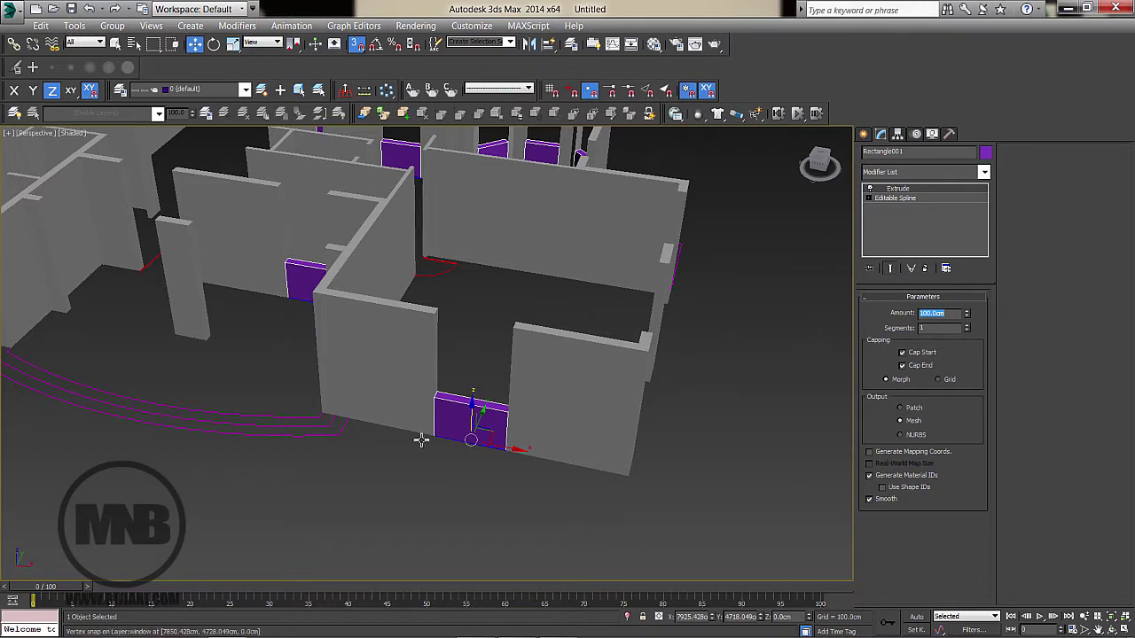
Copy the extruded sill blocks straight up to the wall top at 300 cm and set the copy's extrusion amount to -80 cm
middle_click_drag(422, 464, 425, 456, "alt")
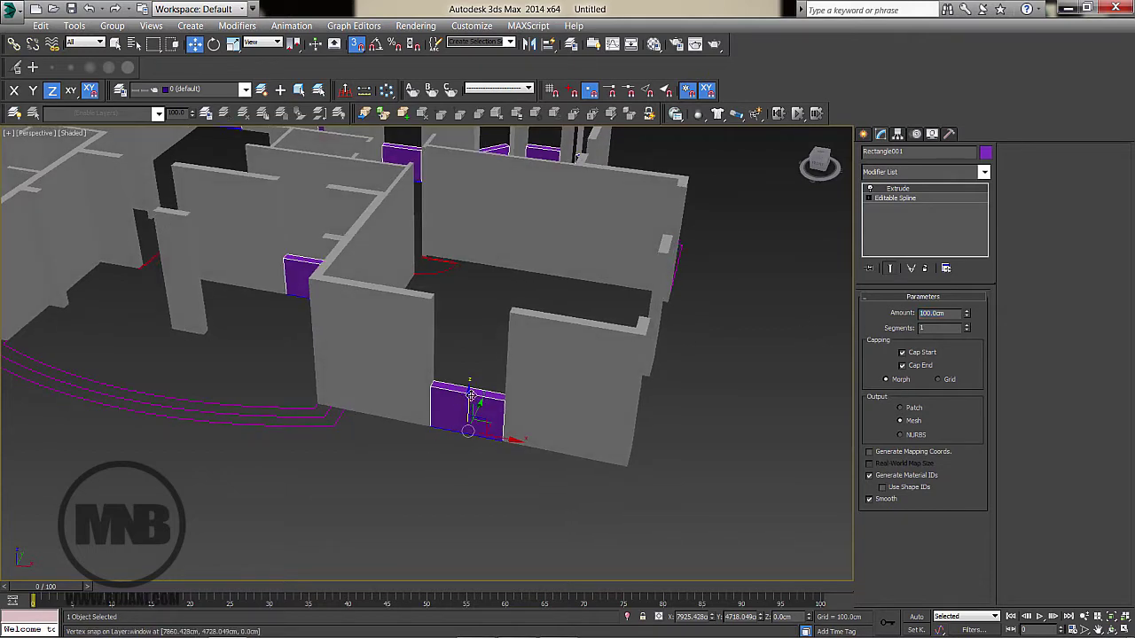
left_click_drag(473, 394, 472, 266, "shift")
left_click(576, 381)
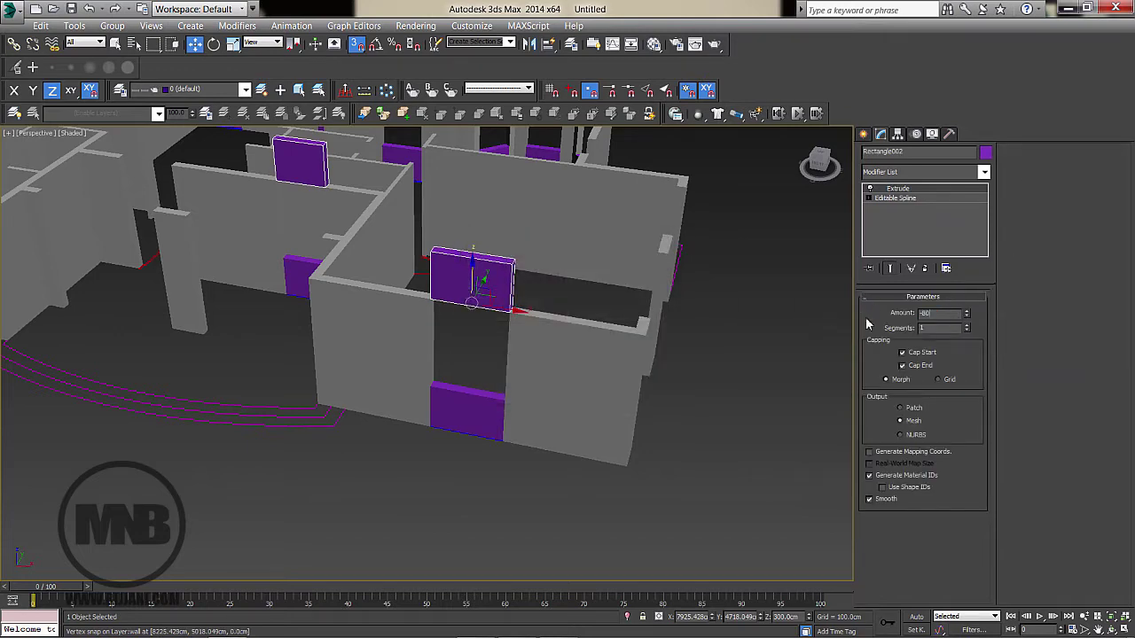
key("Return")
middle_click_drag(591, 443, 591, 434, "alt")
middle_click_drag(517, 361, 471, 435)
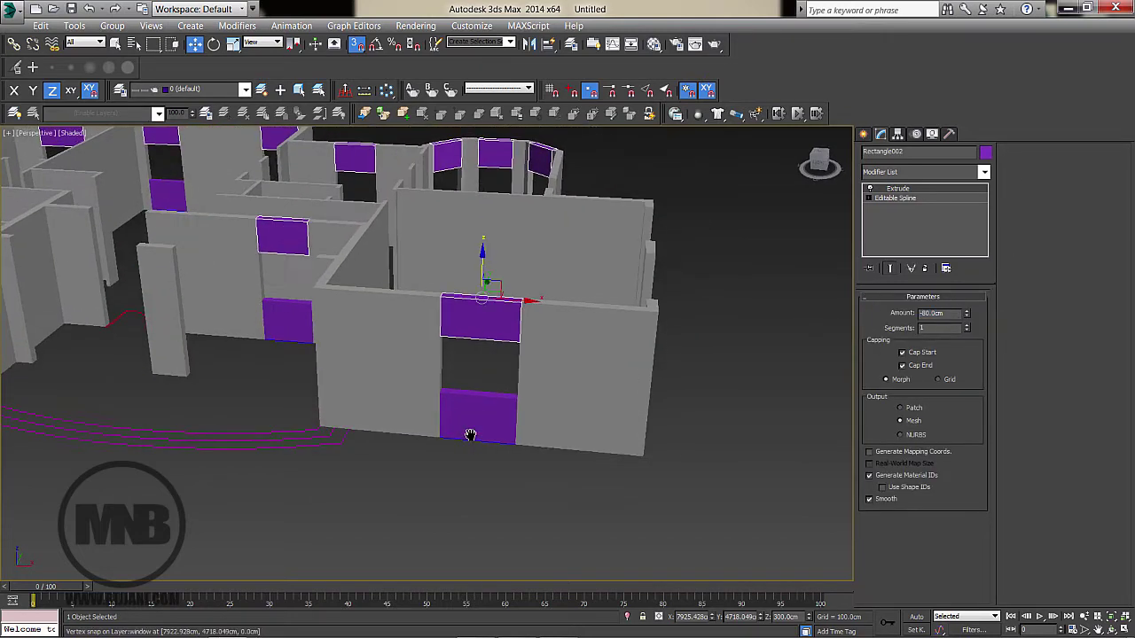
scroll(470, 434, "up", 3)
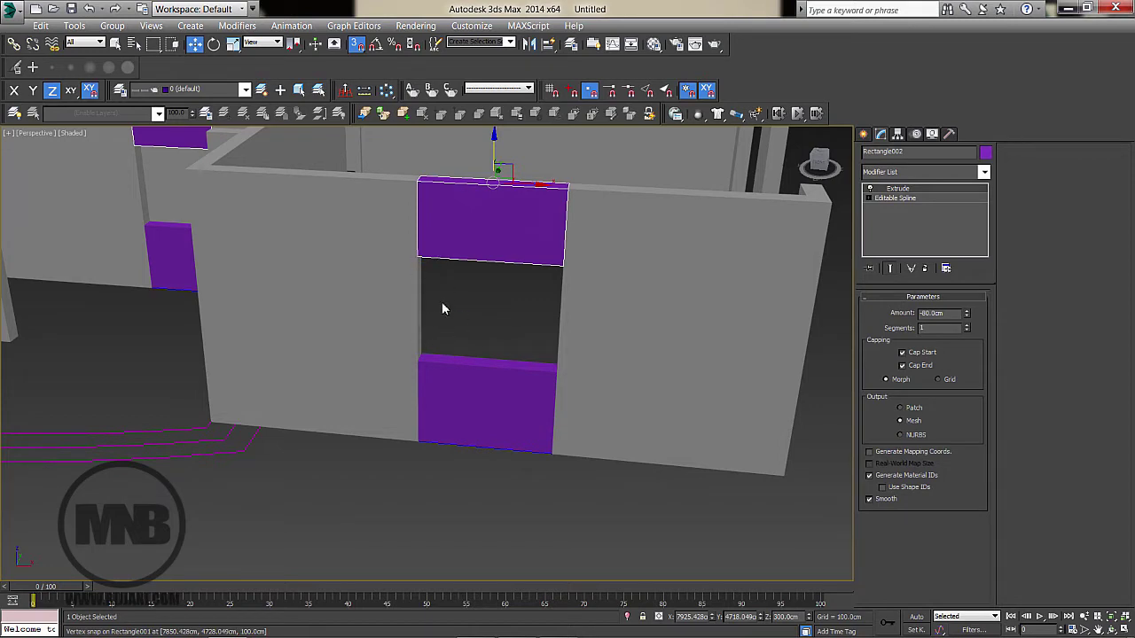
Select both the sill and lintel objects, assign them the grey Material #22 and deselect them
scroll(442, 303, "down", 3)
middle_click_drag(465, 320, 477, 332)
left_click(472, 368, "ctrl")
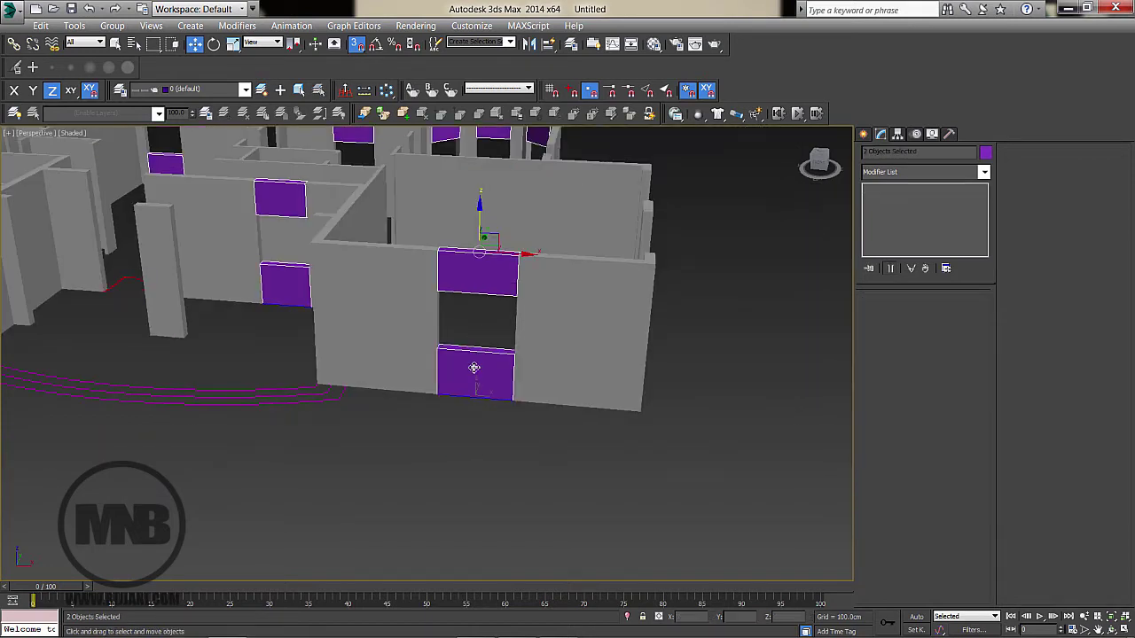
key("m")
left_click(867, 227)
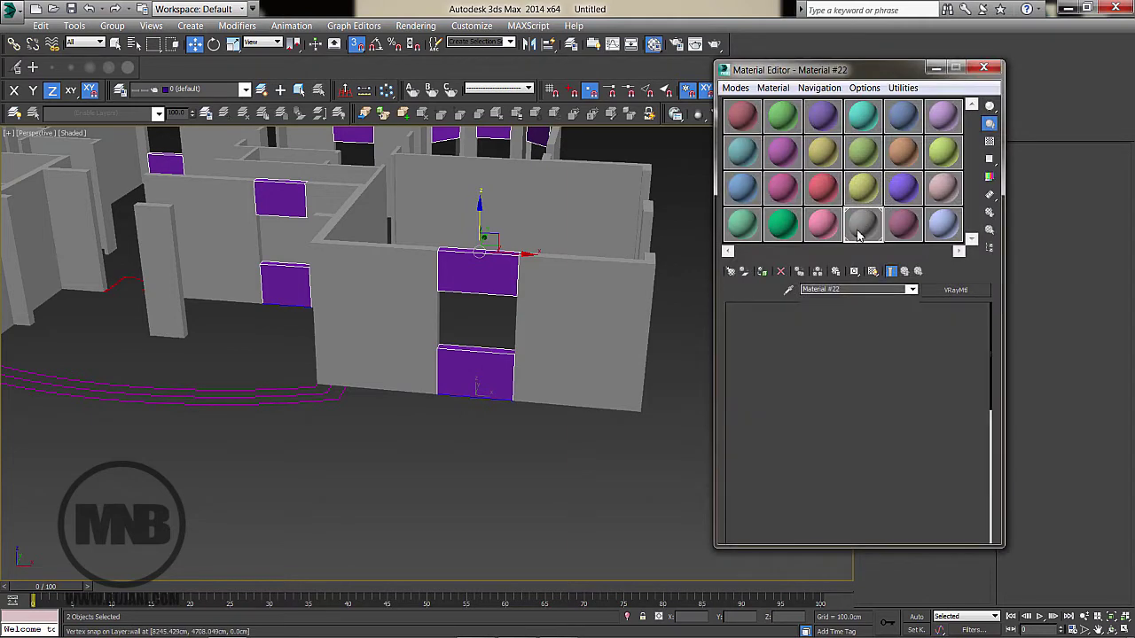
left_click(762, 271)
left_click(983, 68)
left_click(760, 307)
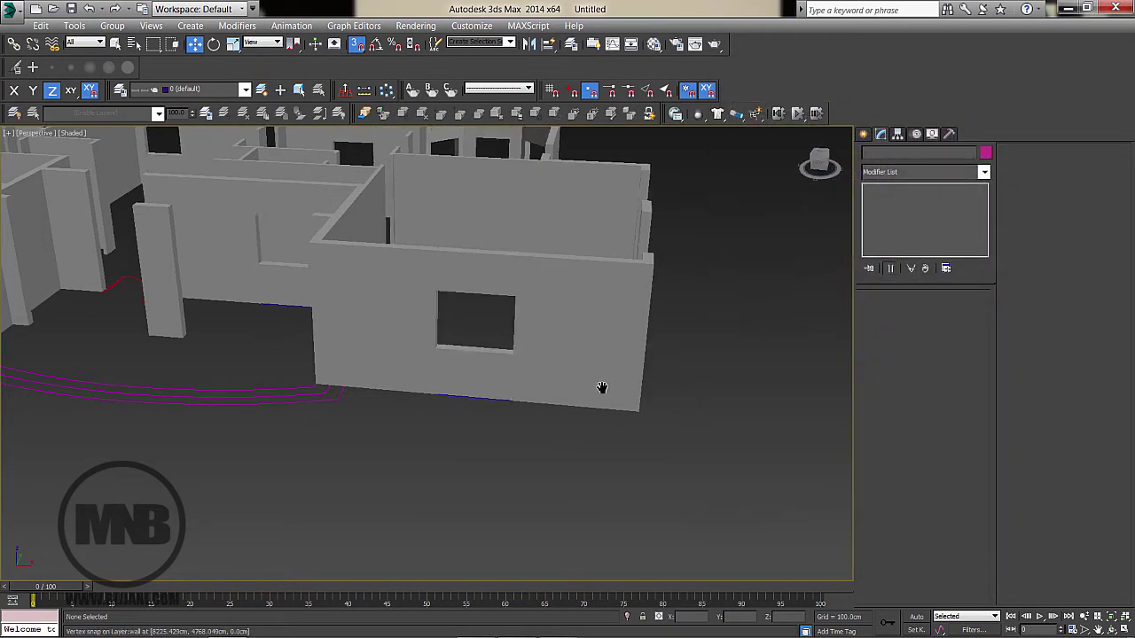
Inspect the window openings around the villa model and return to the full-size Top view
scroll(603, 390, "down", 5)
scroll(608, 395, "up", 5)
middle_click_drag(626, 378, 690, 372, "alt")
scroll(690, 372, "down", 5)
middle_click_drag(587, 367, 654, 414, "alt")
middle_click_drag(589, 398, 514, 435)
key("alt+w")
left_click(284, 322)
key("alt+w")
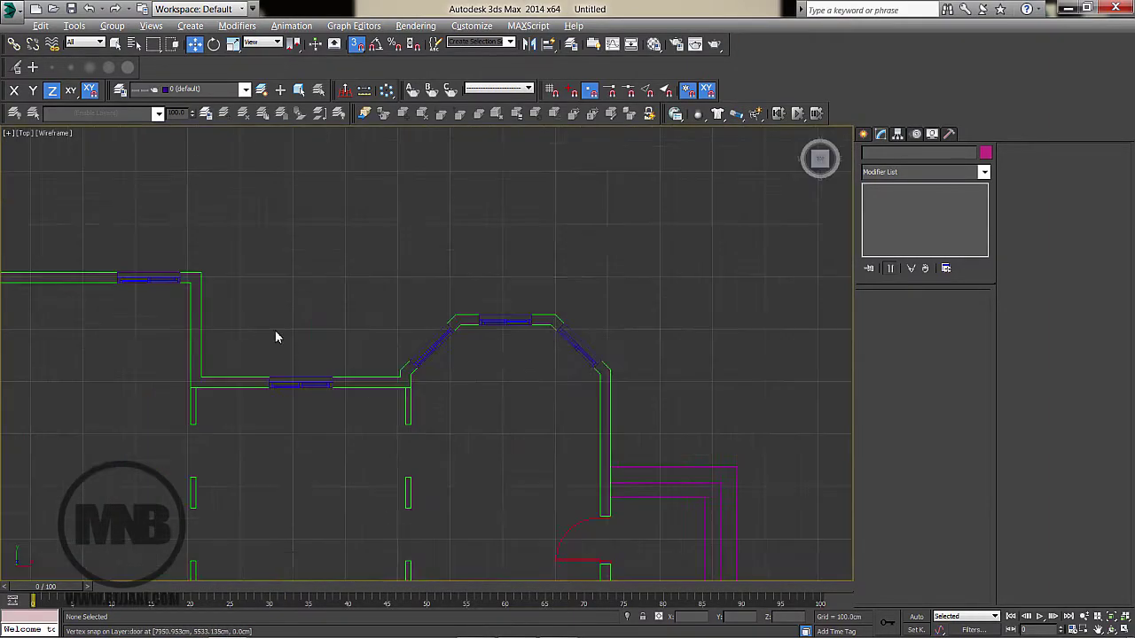
Set snapping to 2.5D, turn off Start New Shape and draw a rectangle over the double door opening left of the stairs
middle_click_drag(272, 571, 458, 236)
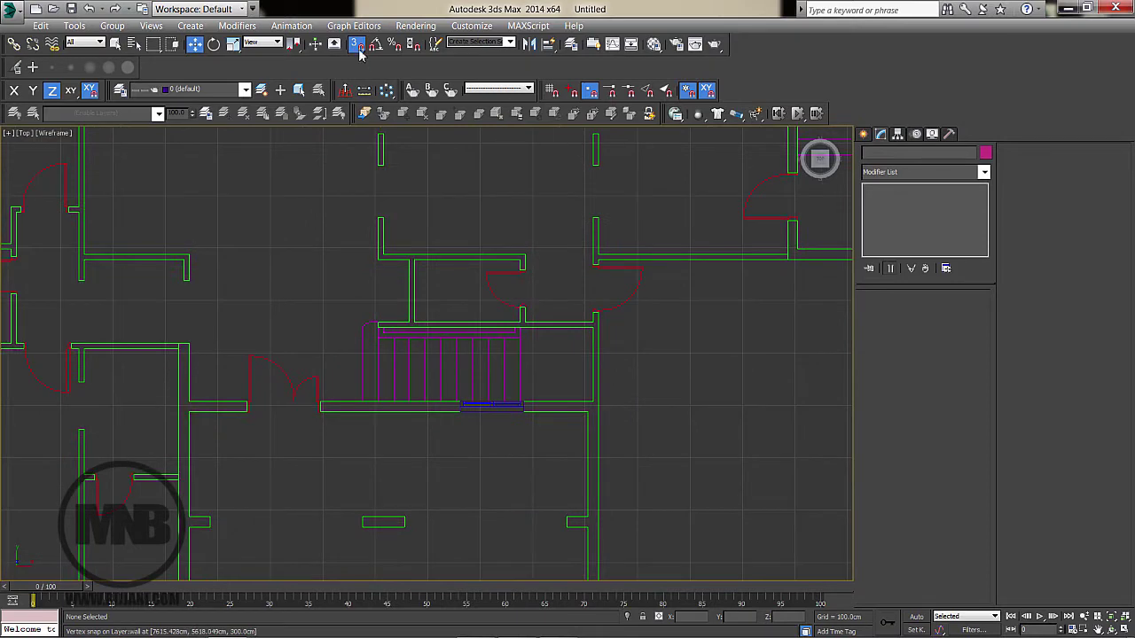
left_click_drag(359, 52, 360, 85)
scroll(456, 357, "up", 3)
middle_click_drag(496, 342, 756, 229)
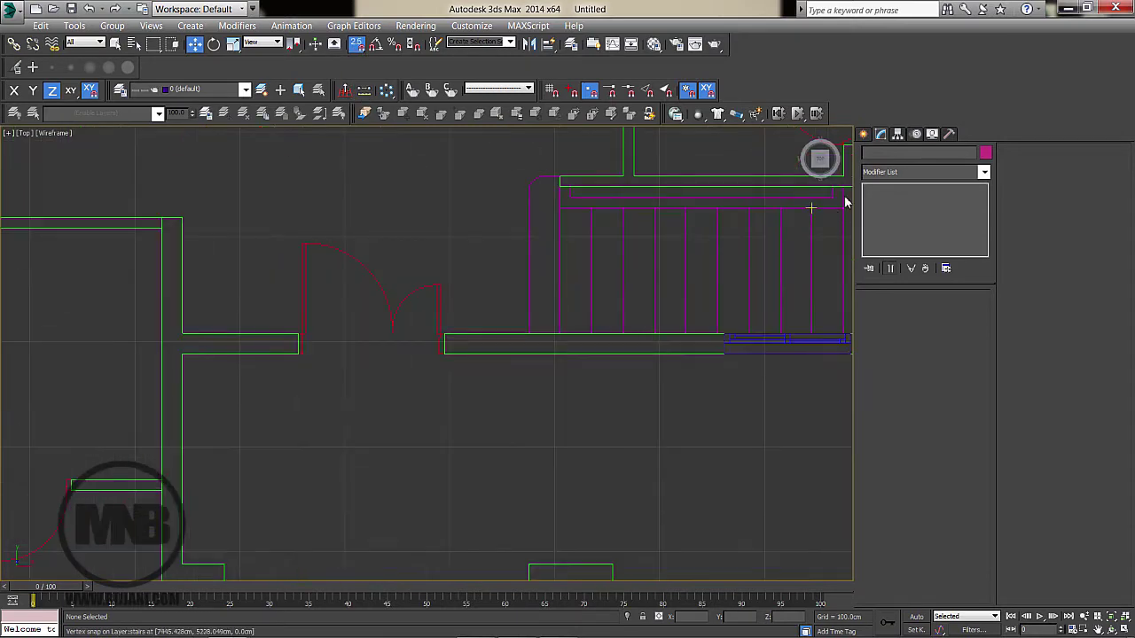
left_click(864, 135)
left_click(962, 234)
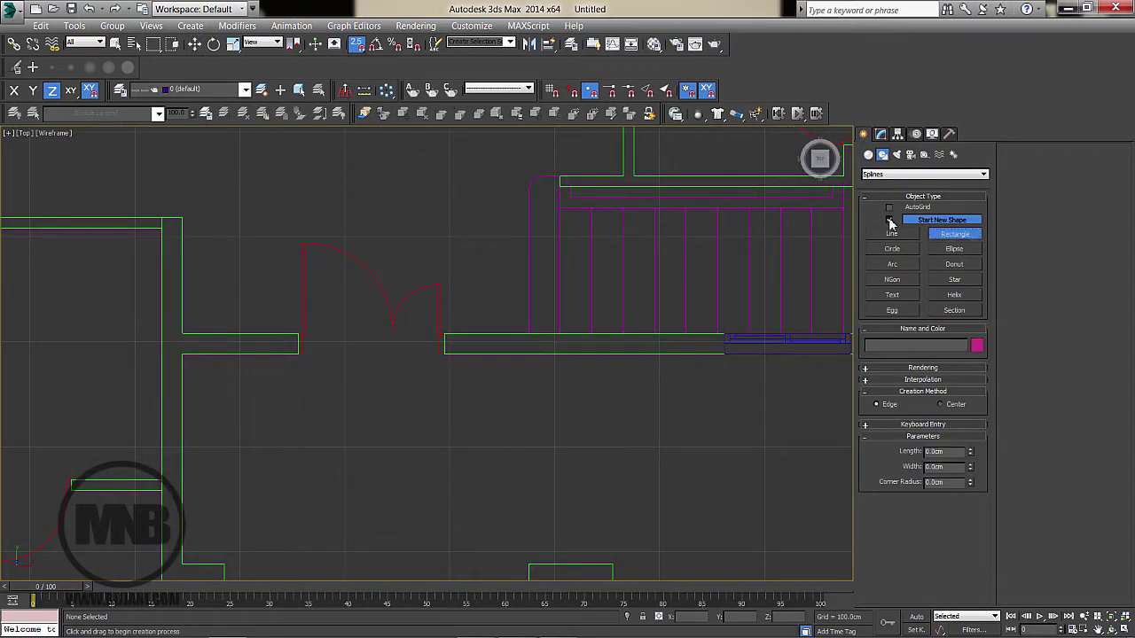
middle_click_drag(283, 376, 347, 352)
left_click_drag(360, 330, 509, 309)
Draw snapped rectangles over three inner openings in the lower left rooms: 10 × 75 cm, 90 × 10 cm and 10 × 91 cm
middle_click_drag(153, 459, 422, 328)
left_click_drag(407, 330, 322, 338)
middle_click_drag(357, 237, 402, 378)
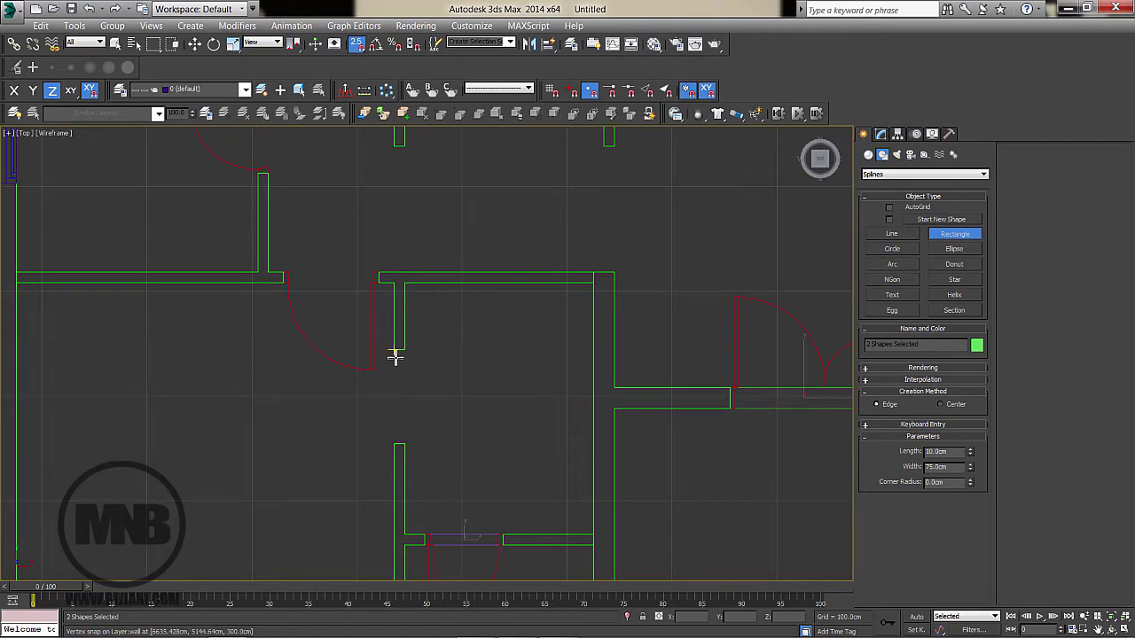
mouse_move(395, 356)
left_mouse_down()
mouse_move(413, 431)
mouse_move(405, 443)
left_mouse_up()
middle_click_drag(379, 289, 449, 376)
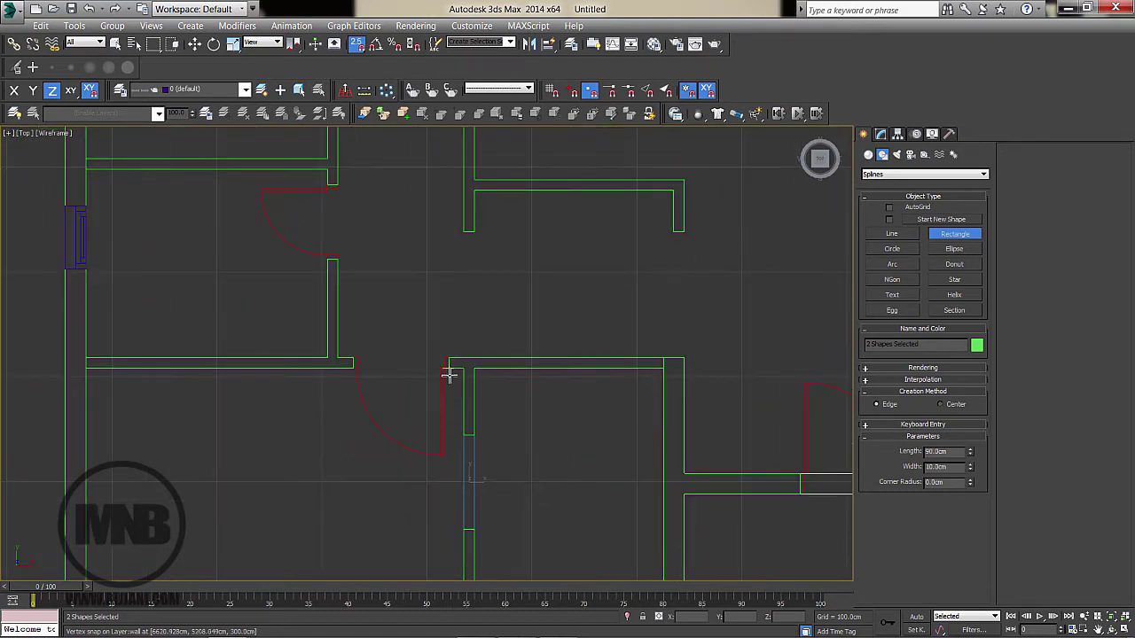
left_click_drag(449, 360, 354, 361)
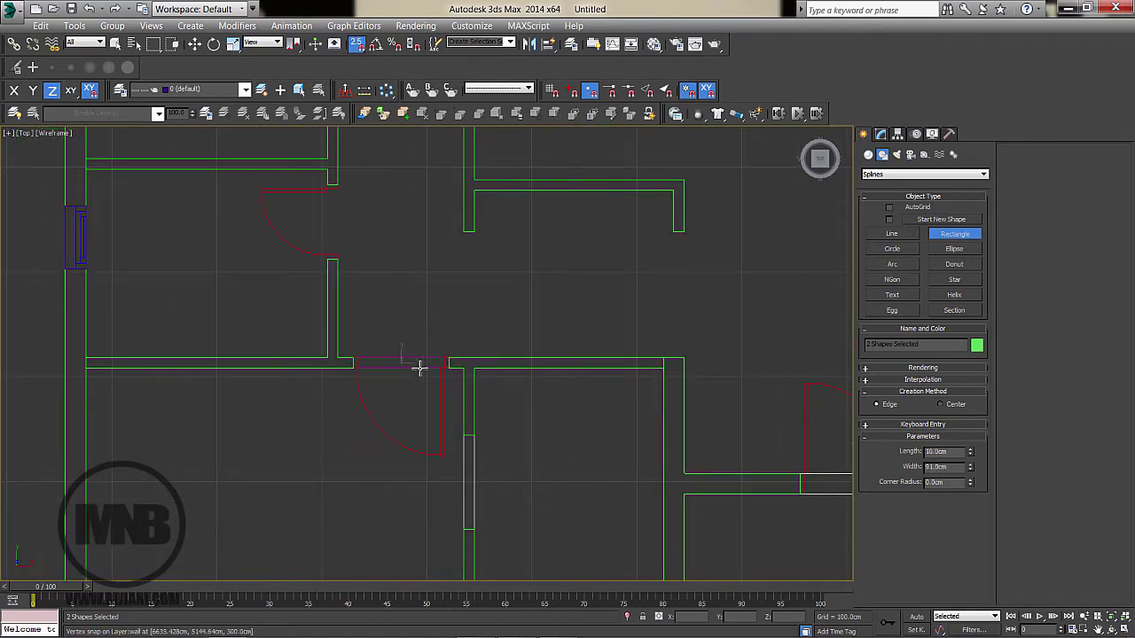
Draw snapped rectangles over the two remaining door openings in the left rooms and the 120 × 10 cm opening beside the entrance hall
middle_click_drag(421, 367, 457, 462)
left_click_drag(392, 383, 379, 307)
middle_click_drag(425, 301, 419, 373)
left_click_drag(391, 290, 497, 282)
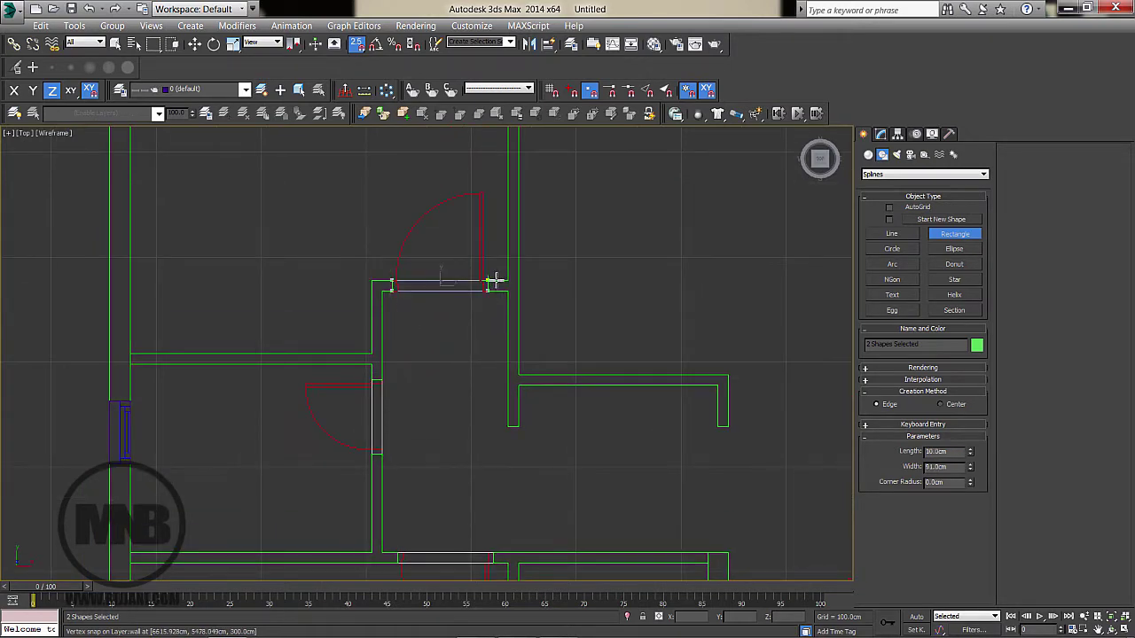
middle_click_drag(528, 414, 405, 286)
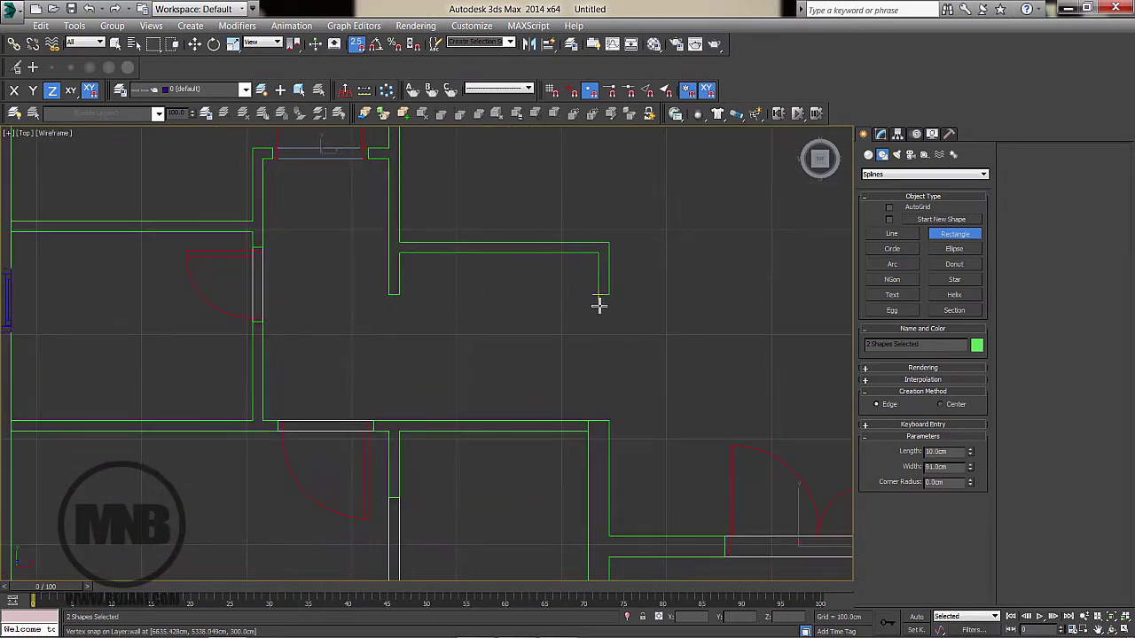
left_click_drag(600, 301, 613, 423)
middle_click_drag(701, 470, 276, 433)
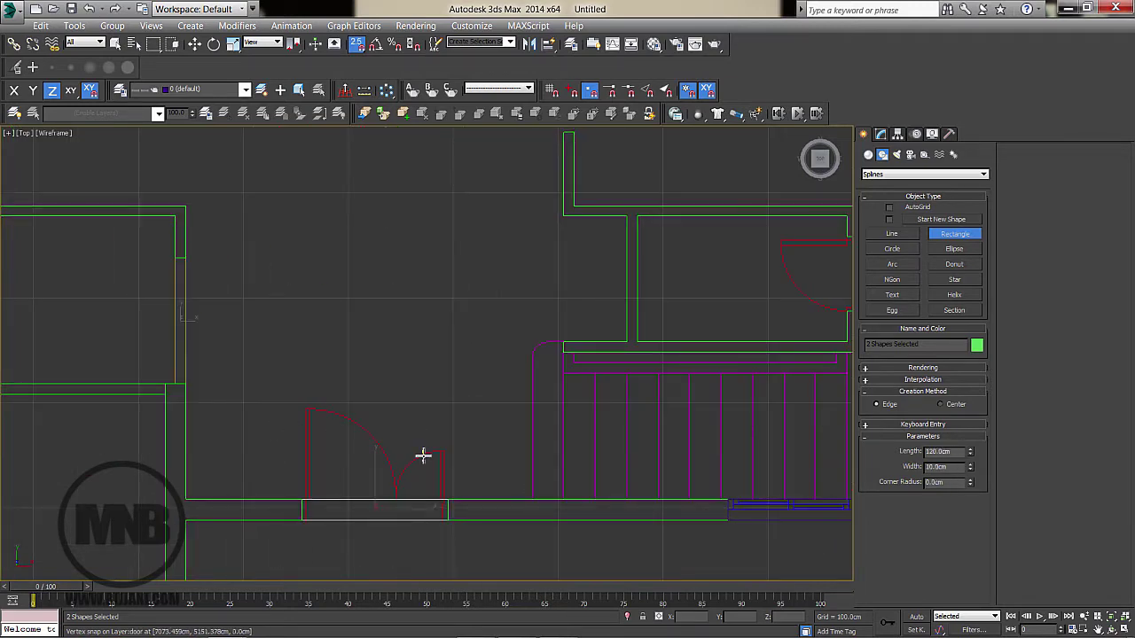
Draw four 100 × 10 cm rectangles over the openings in the two parallel walls of the room above the stairs
middle_click_drag(544, 394, 444, 428)
middle_click_drag(518, 315, 498, 475)
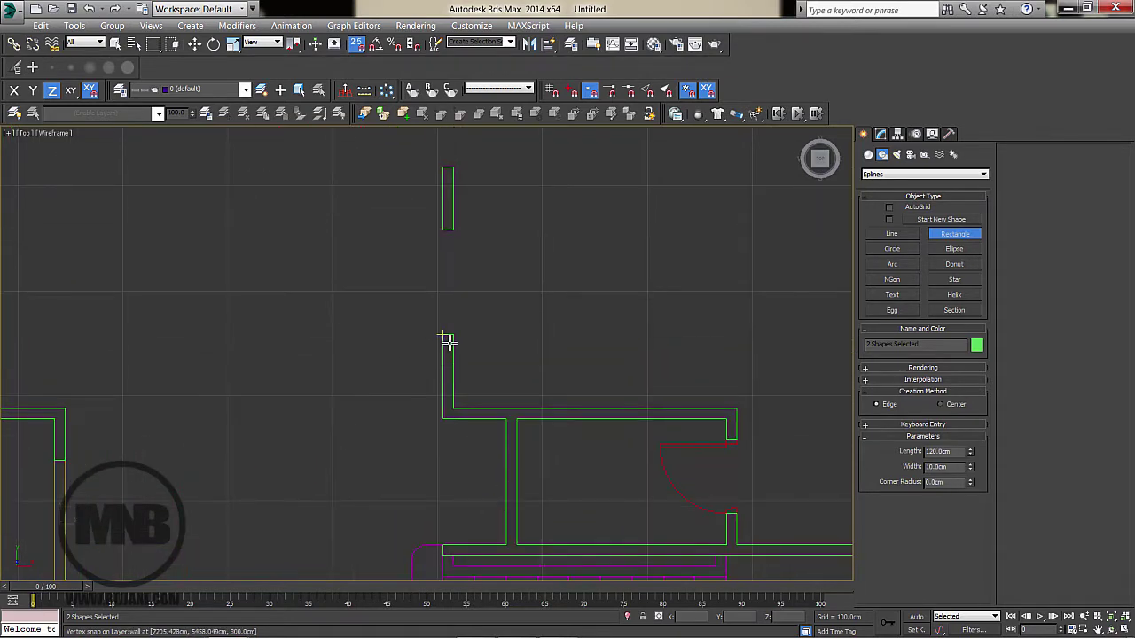
left_click_drag(448, 340, 450, 231)
middle_click_drag(471, 223, 493, 408)
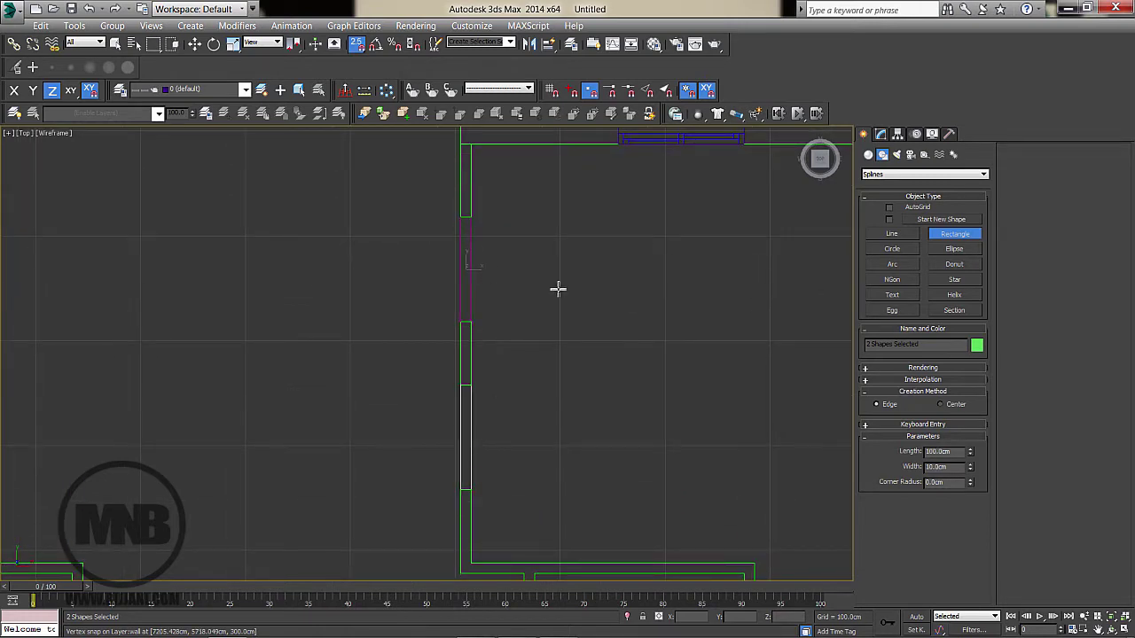
middle_click_drag(559, 289, 337, 421)
scroll(338, 420, "down", 2)
middle_click_drag(456, 470, 416, 310)
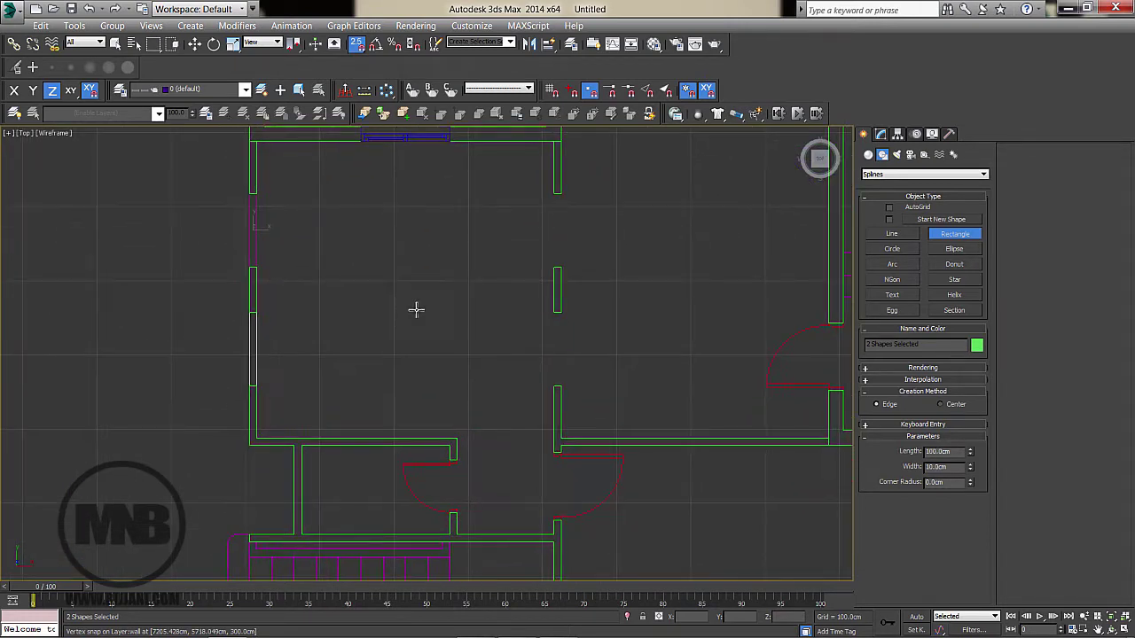
left_click_drag(550, 195, 565, 255)
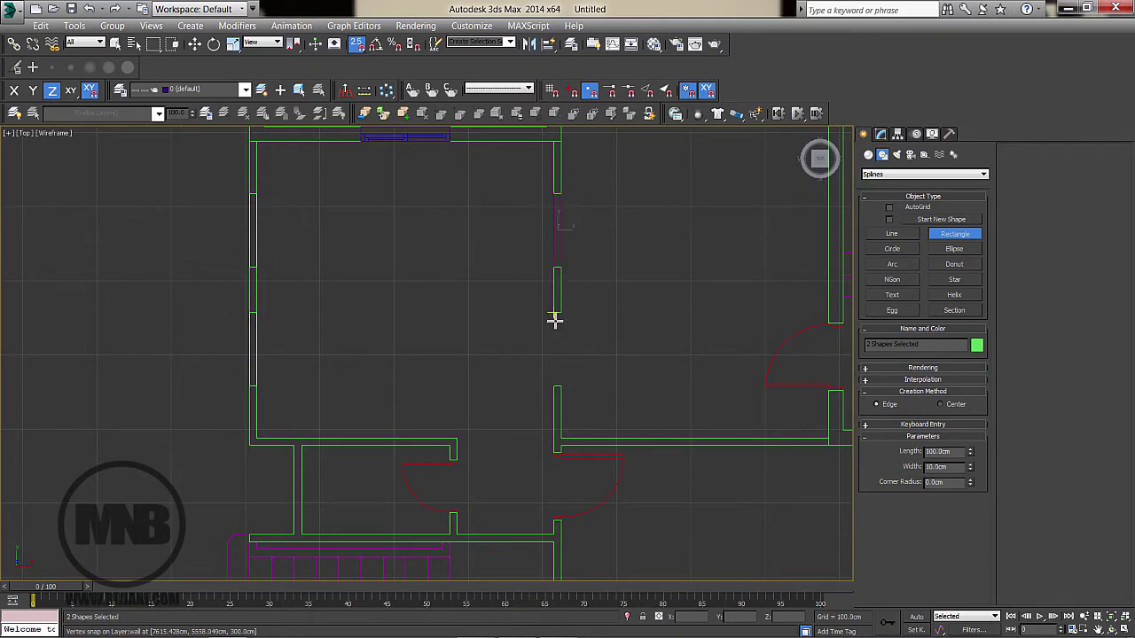
left_click_drag(555, 317, 562, 385)
Draw rectangles over the two door openings above the stairs, 71 × 10 cm and 91 × 10 cm
middle_click_drag(581, 396, 653, 257)
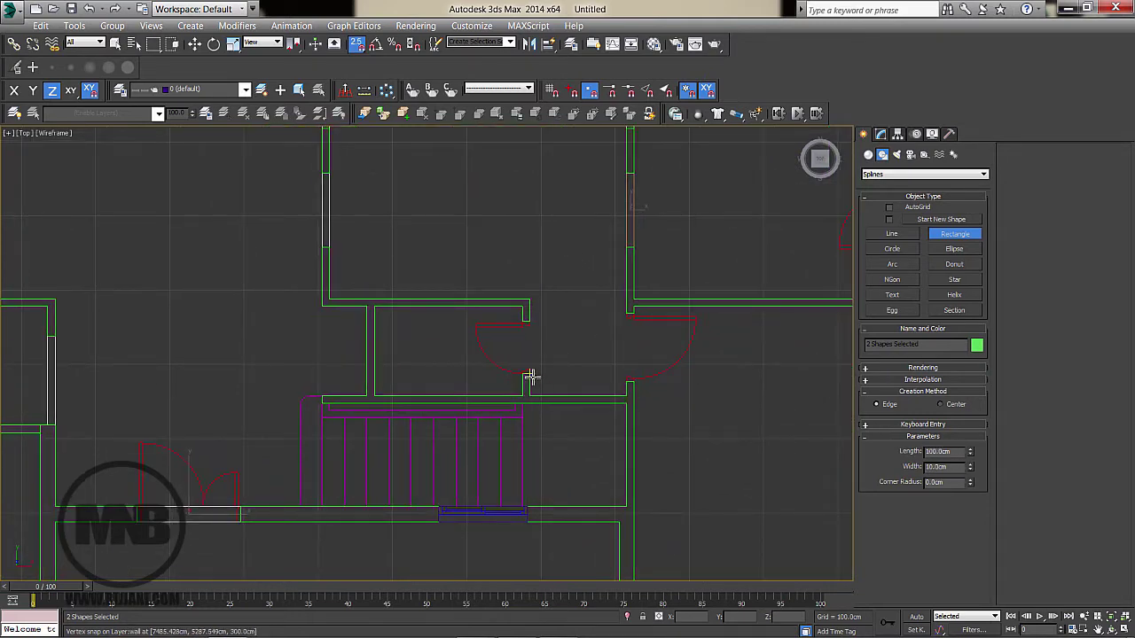
left_click_drag(530, 376, 533, 317)
scroll(606, 340, "up", 2)
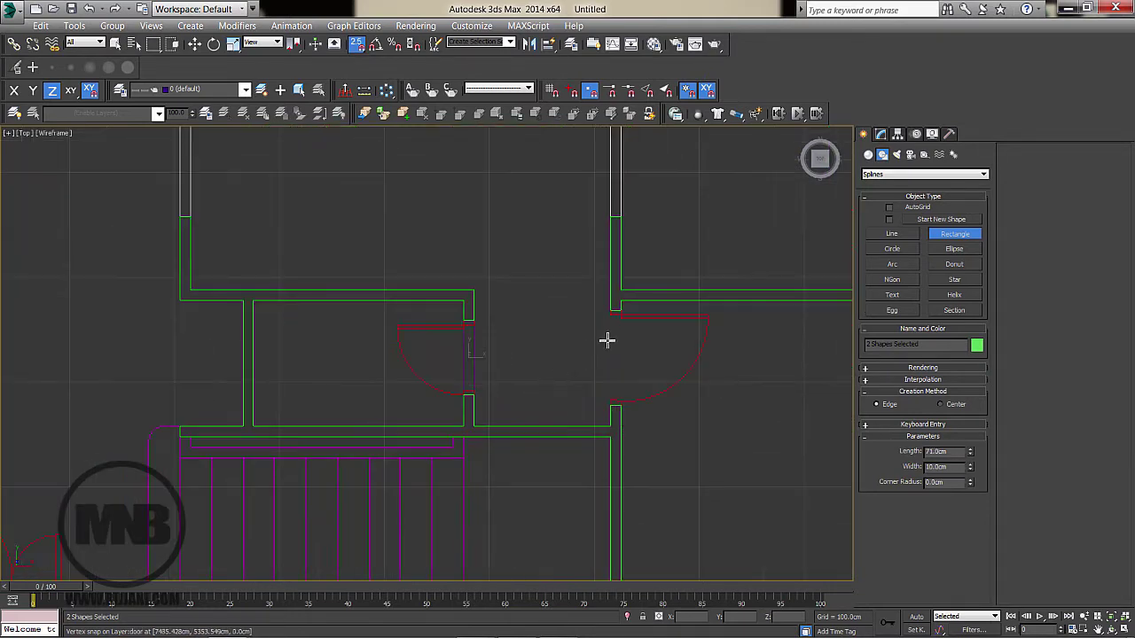
left_click_drag(608, 313, 651, 381)
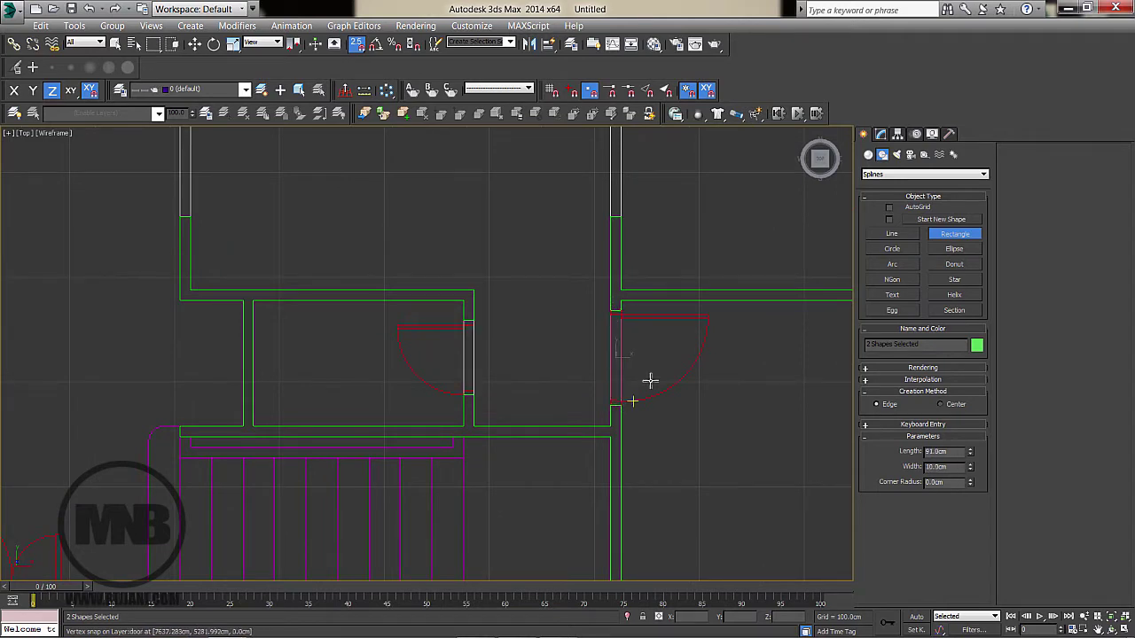
middle_click_drag(651, 380, 316, 388)
Draw rectangles over the exterior door of the bay-window room and the 250 × 20 cm opening in the large right room's outer wall
left_click_drag(678, 260, 661, 165)
scroll(604, 393, "down", 5)
mouse_move(635, 358)
middle_mouse_down()
mouse_move(459, 346)
mouse_move(442, 321)
middle_mouse_up()
left_click_drag(507, 260, 518, 472)
middle_click_drag(287, 486, 442, 401)
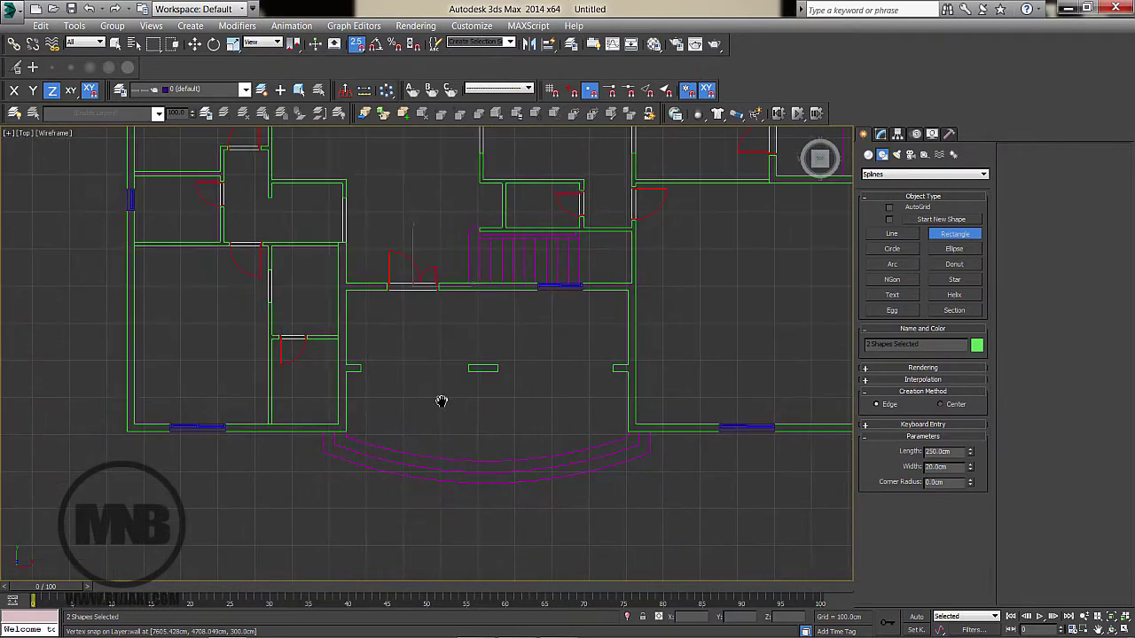
right_click(479, 433)
In the full-size Perspective view, set snapping to 3D and raise the door rectangles to the wall tops at Z 300 cm
key("alt+w")
middle_click(568, 470)
key("alt+w")
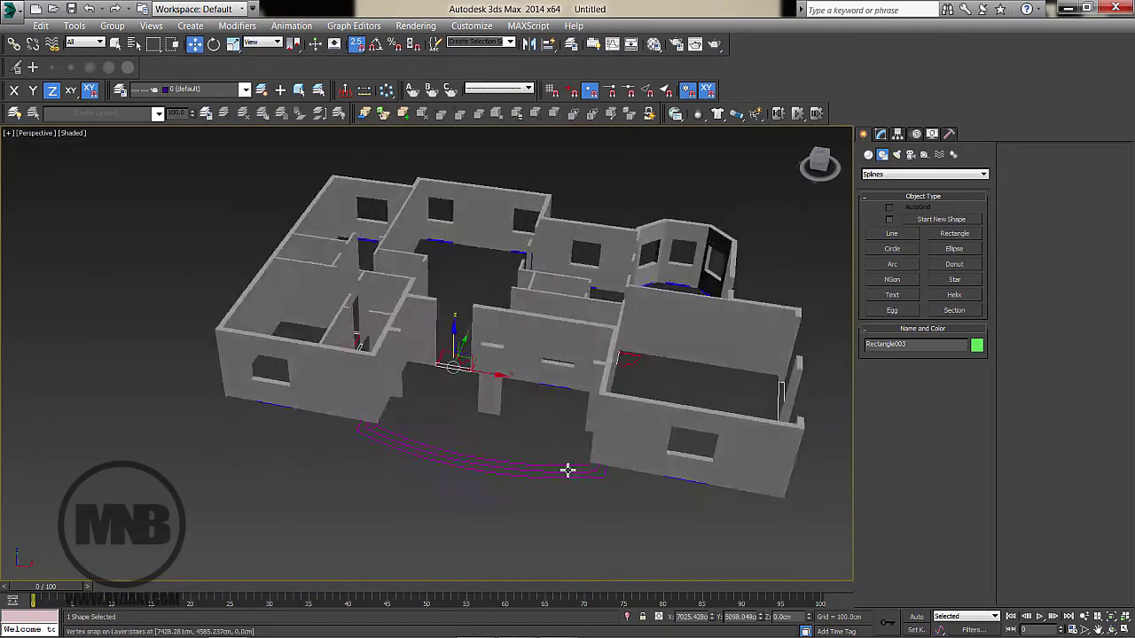
scroll(530, 483, "up", 8)
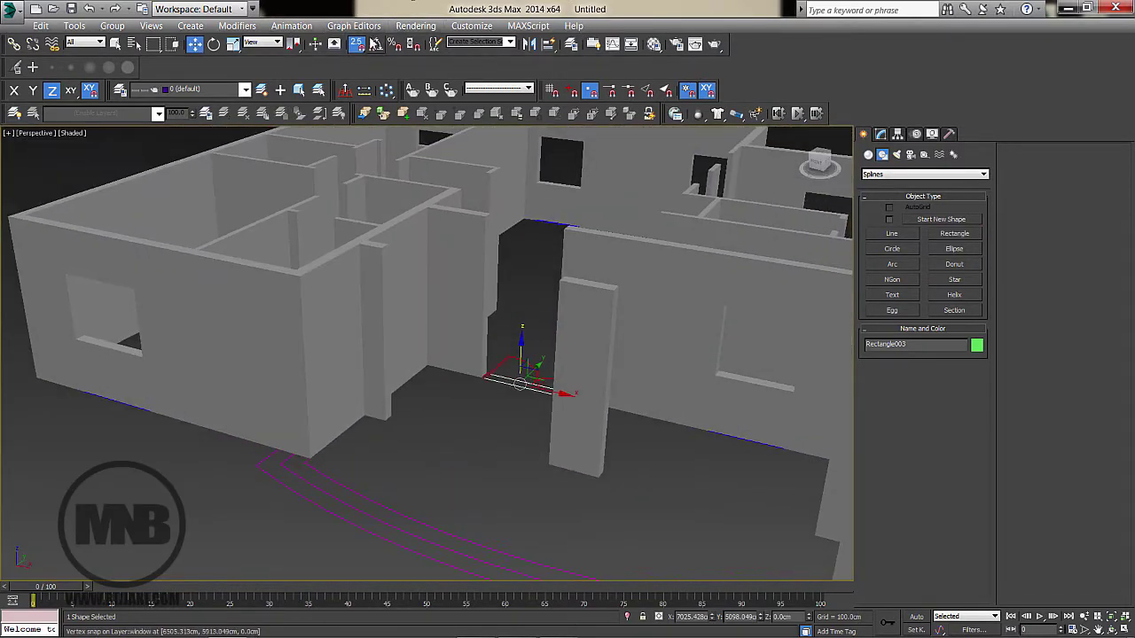
left_click_drag(360, 81, 357, 96)
middle_click_drag(527, 353, 528, 366)
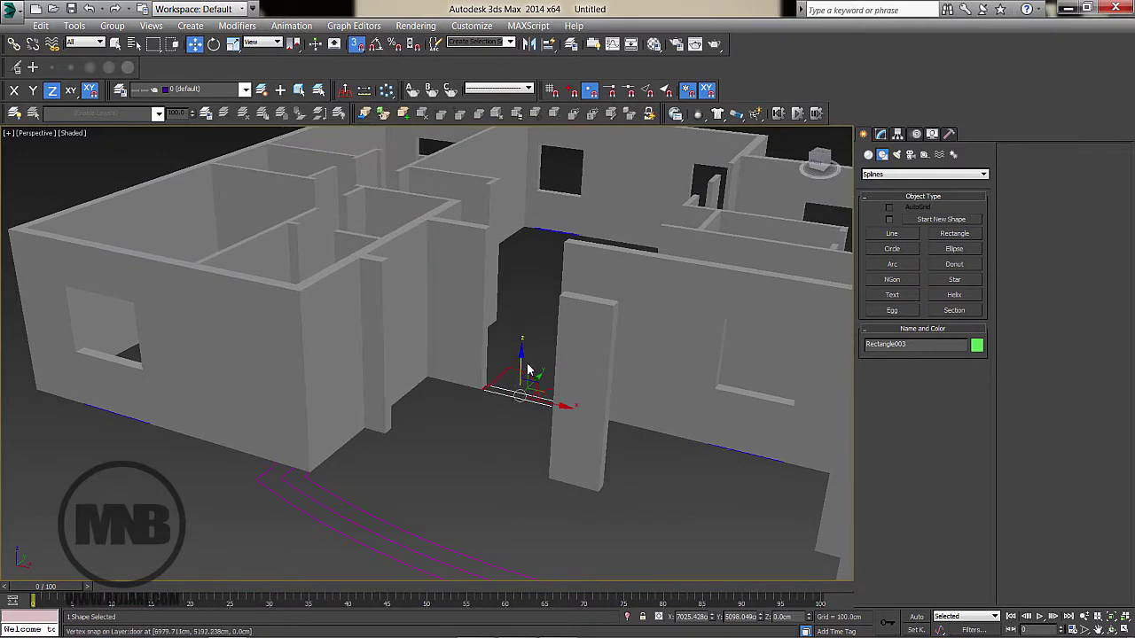
left_click_drag(525, 359, 539, 219)
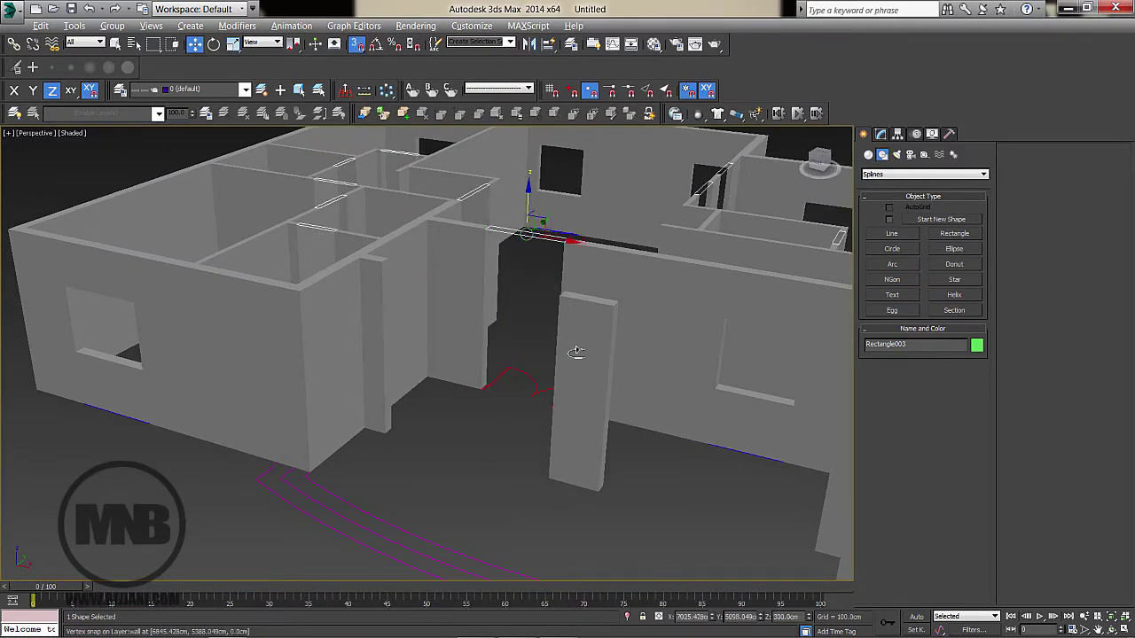
Extrude the door rectangles by -80 cm to form the lintels
middle_click_drag(577, 352, 612, 365, "alt")
left_click(880, 134)
left_click(922, 173)
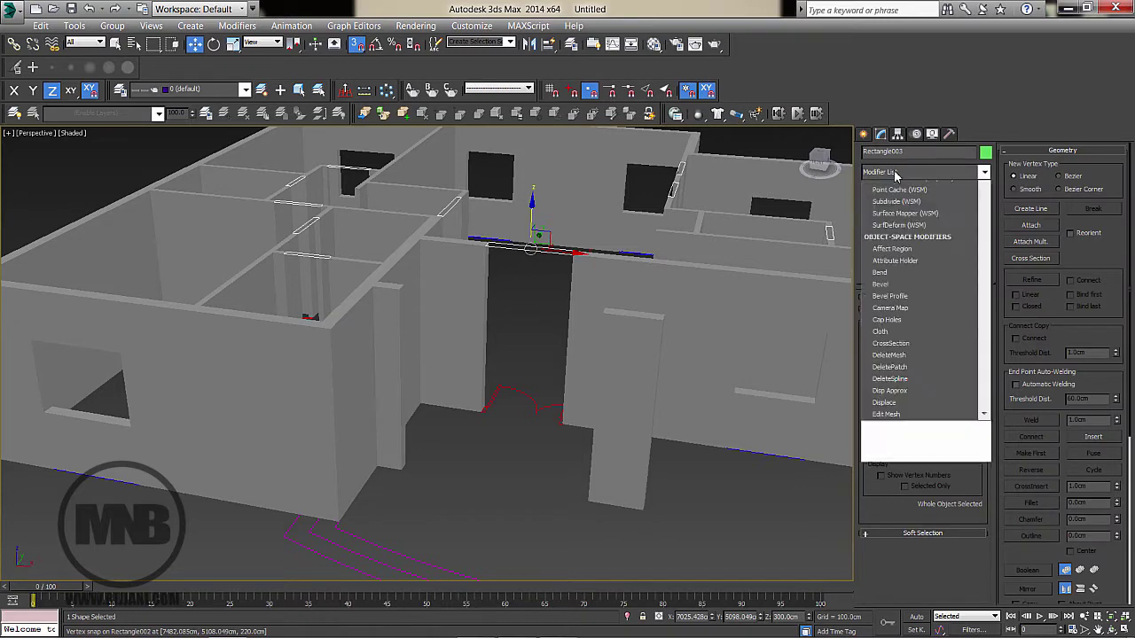
scroll(887, 266, "down", 5)
left_click(883, 246)
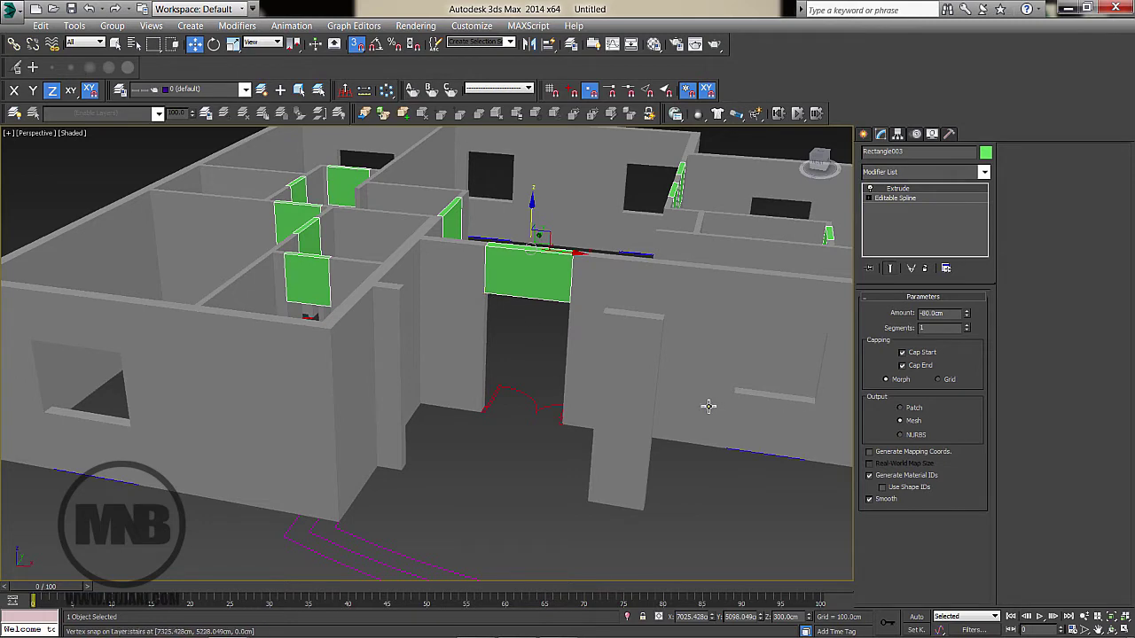
Assign the grey Material #22 to the door lintels, close the Material Editor and deselect the object
key("m")
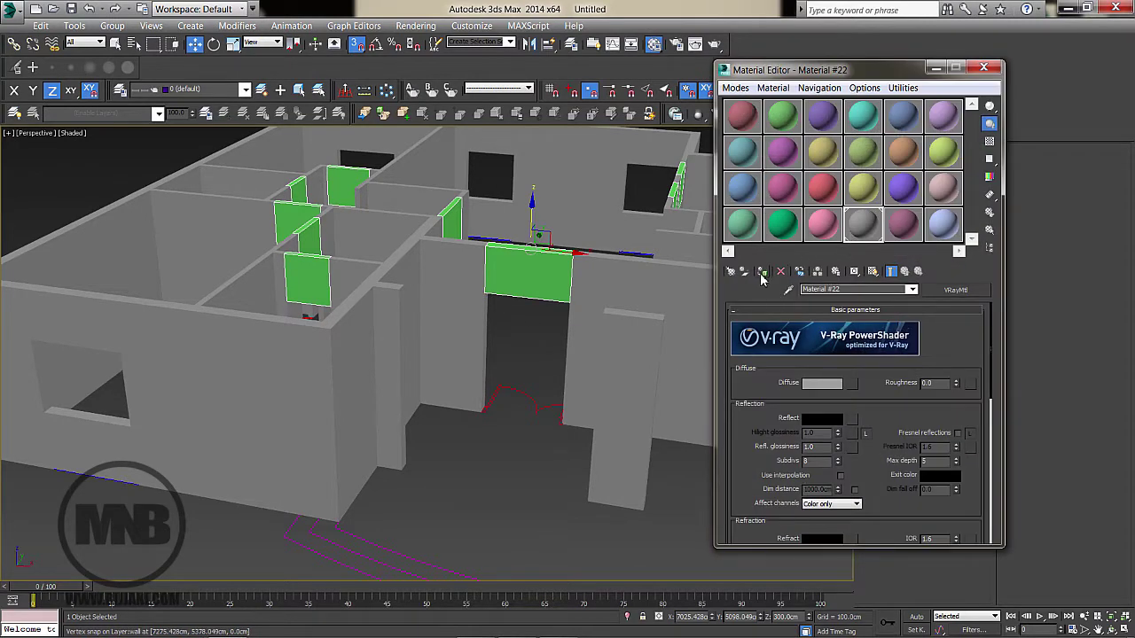
left_click(762, 273)
left_click(983, 68)
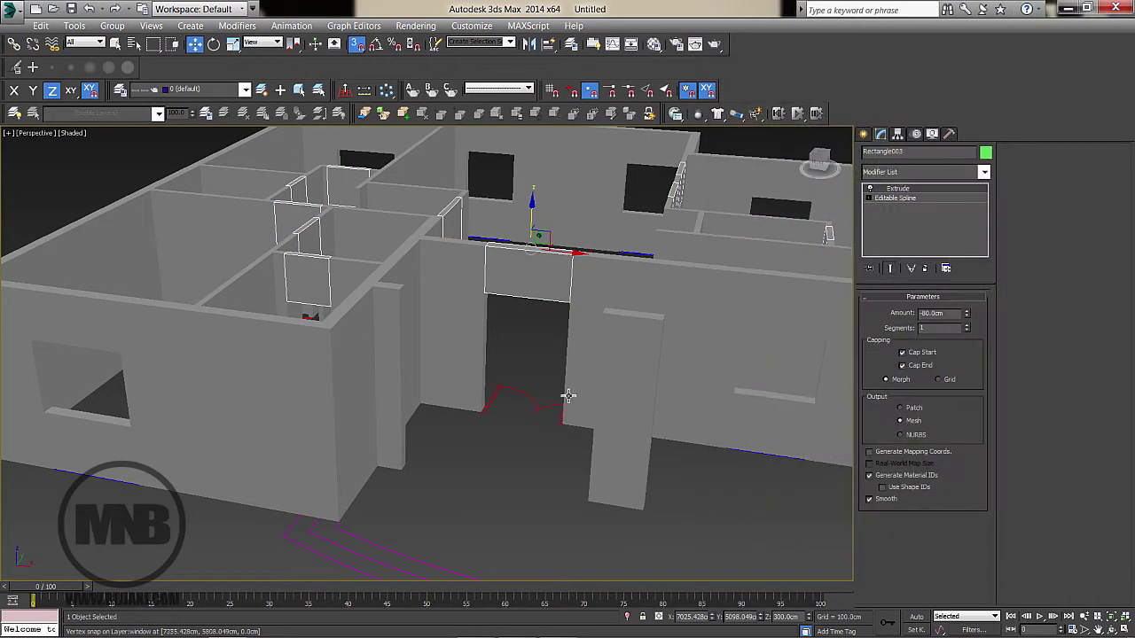
left_click(511, 474)
Inspect the door openings and lintels around the villa model and return to the full-size Top view
scroll(532, 451, "down", 4)
middle_click_drag(597, 441, 499, 421, "alt")
scroll(503, 422, "up", 8)
scroll(501, 421, "up", 4)
scroll(482, 426, "down", 4)
scroll(500, 420, "down", 3)
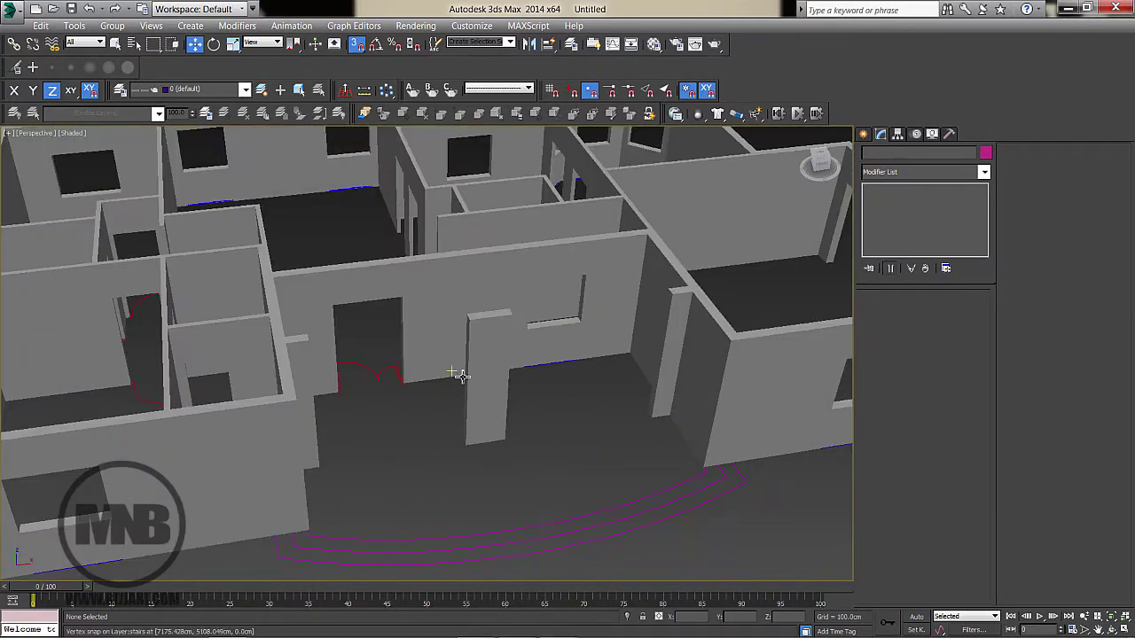
key("alt+w")
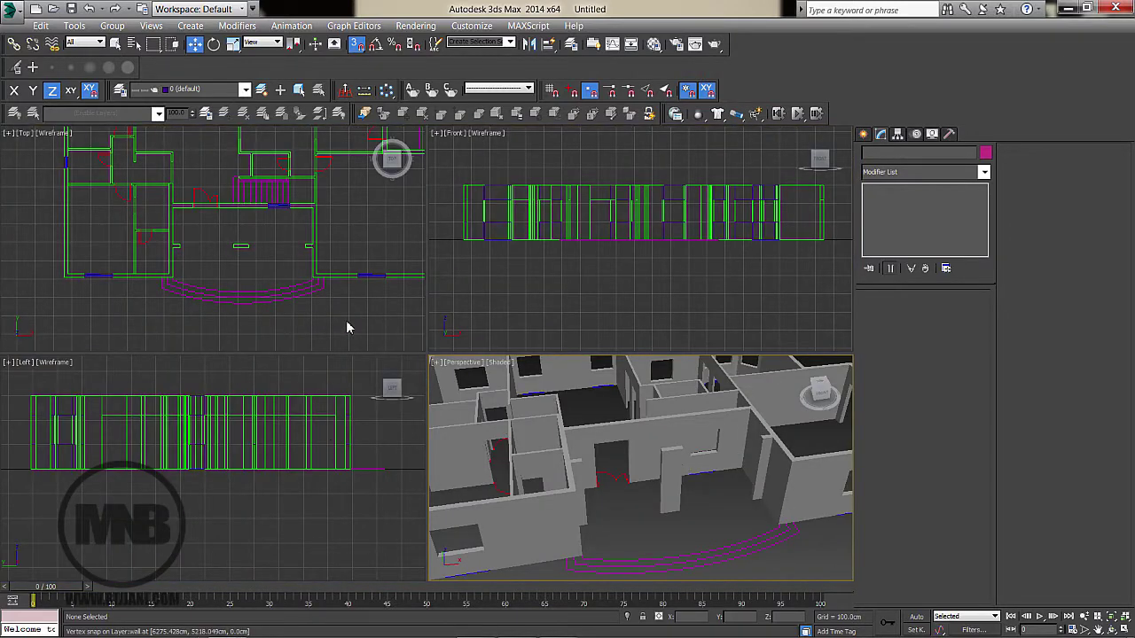
key("alt+w")
scroll(398, 427, "down", 5)
scroll(463, 338, "up", 4)
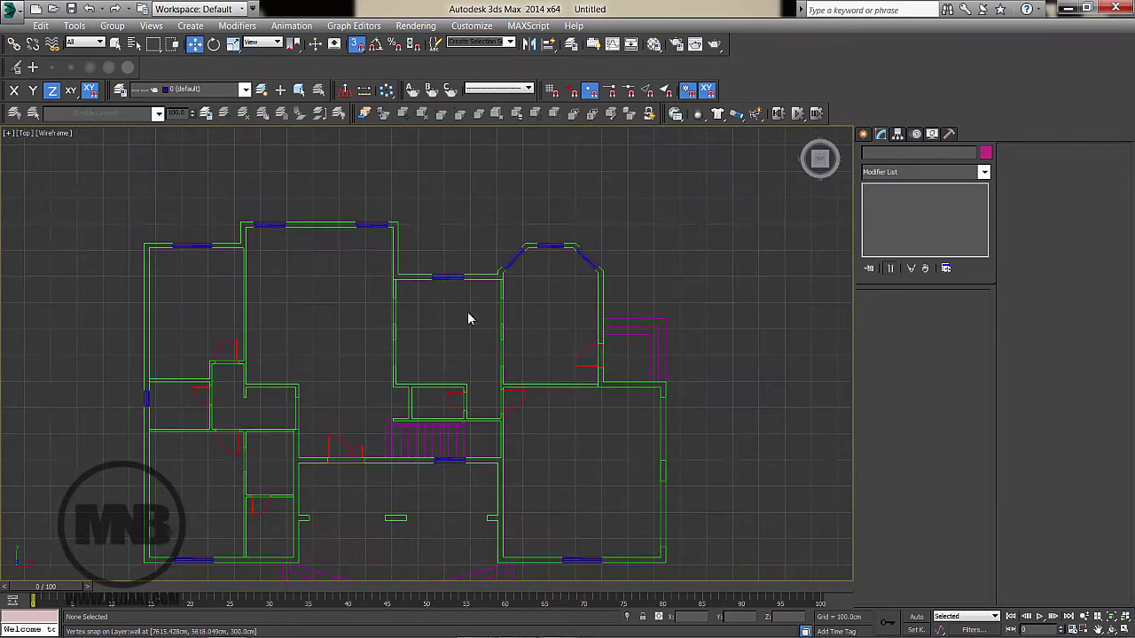
scroll(493, 268, "down", 1)
left_click(865, 133)
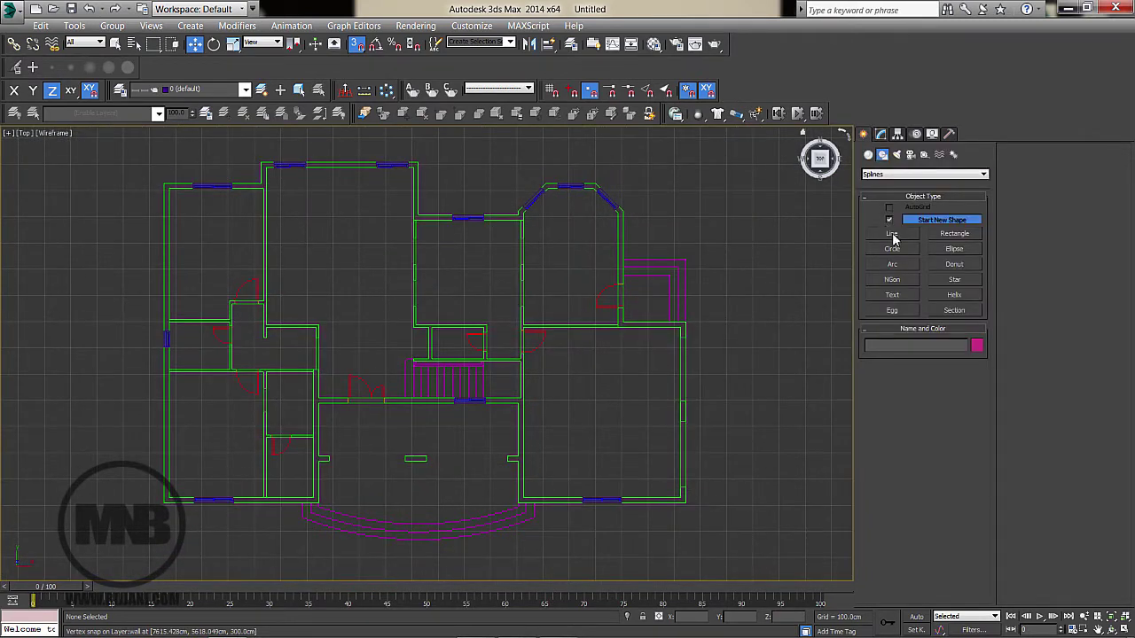
left_click(892, 233)
scroll(497, 363, "up", 4)
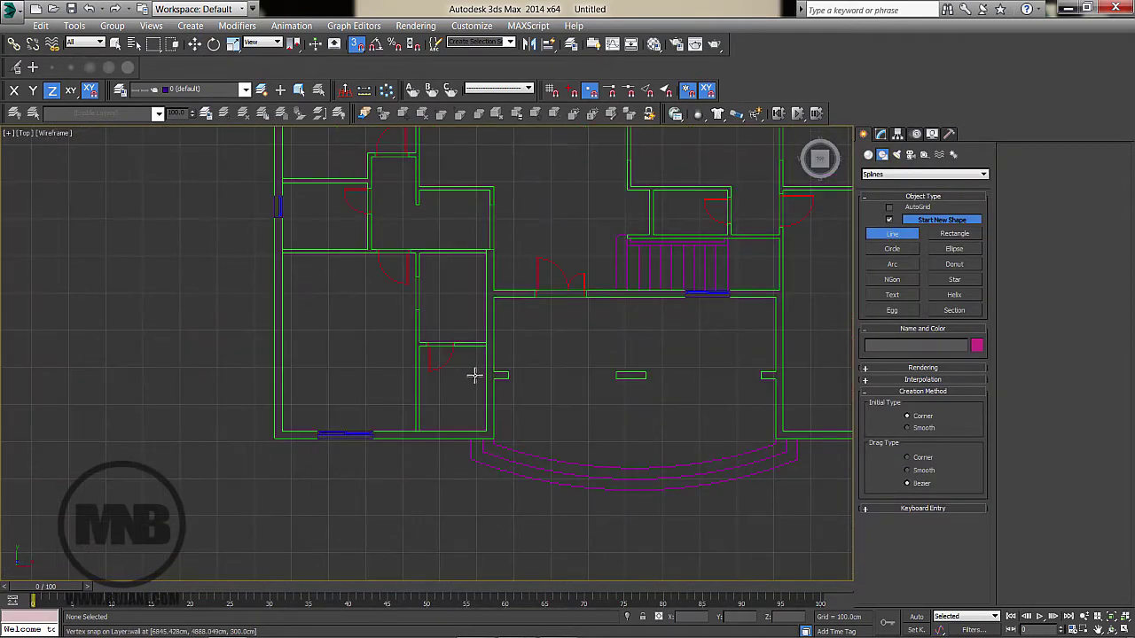
scroll(474, 375, "down", 2)
scroll(252, 416, "down", 2)
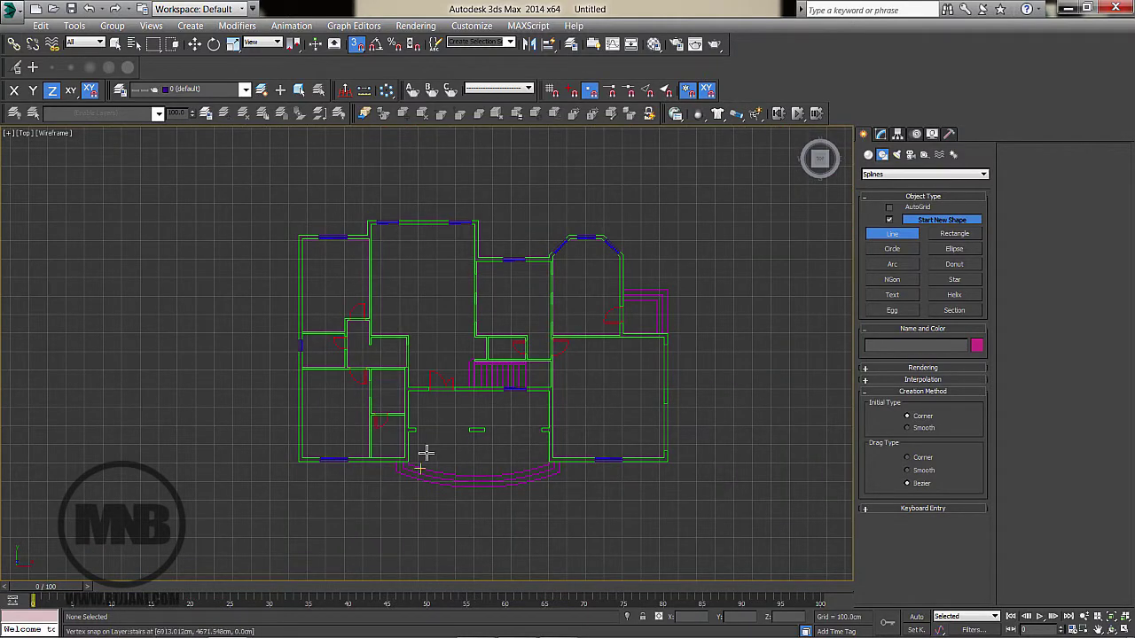
scroll(426, 453, "up", 2)
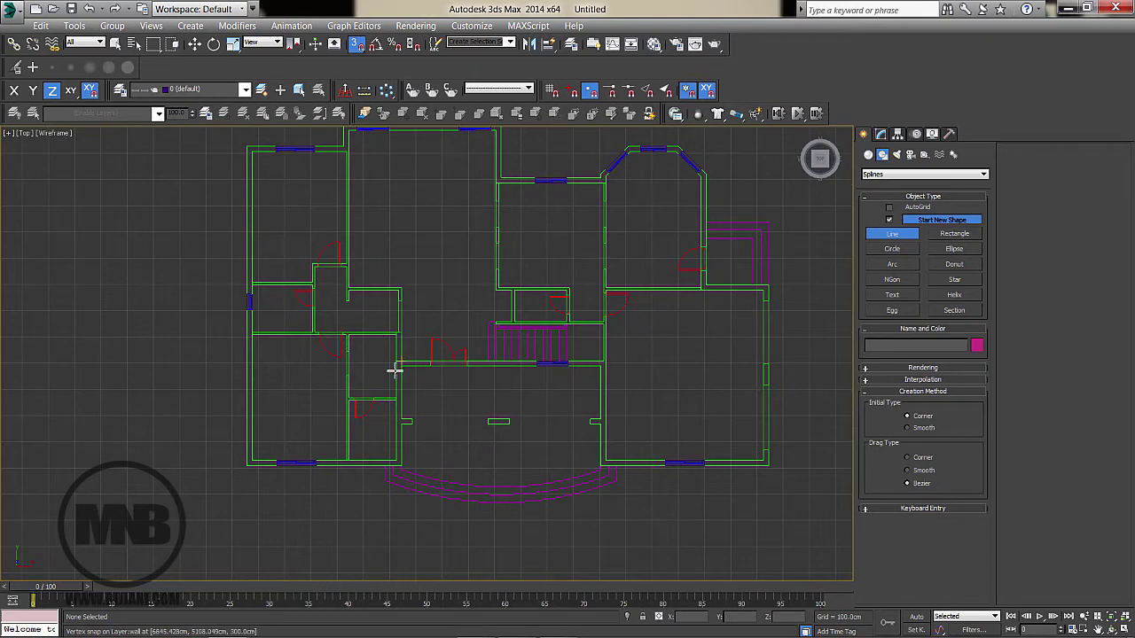
left_click(247, 464)
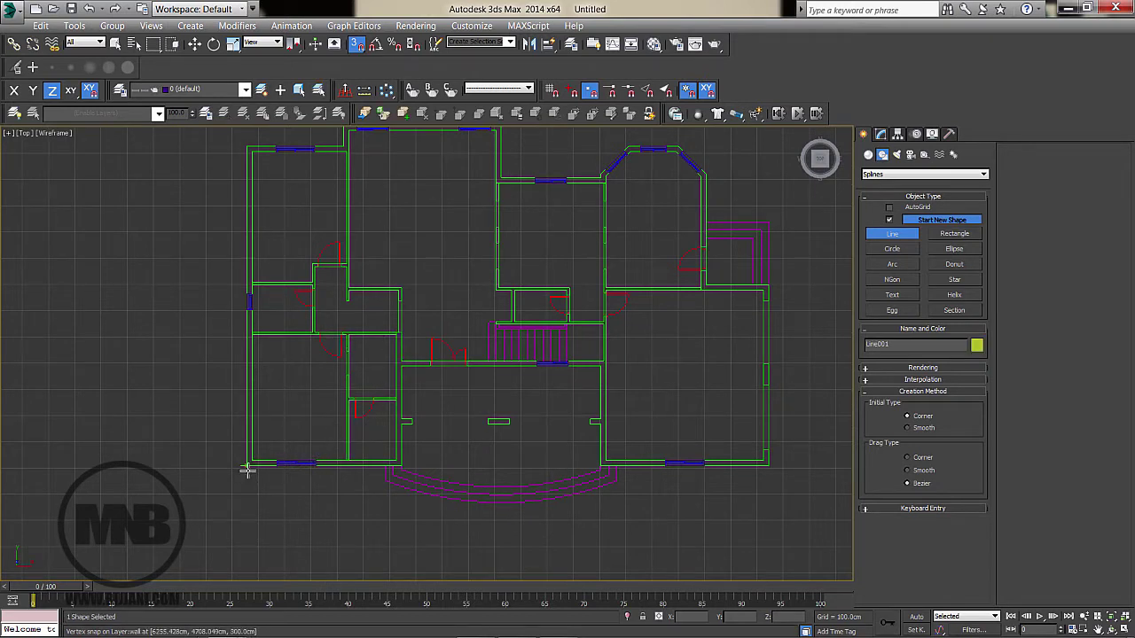
left_click(246, 146)
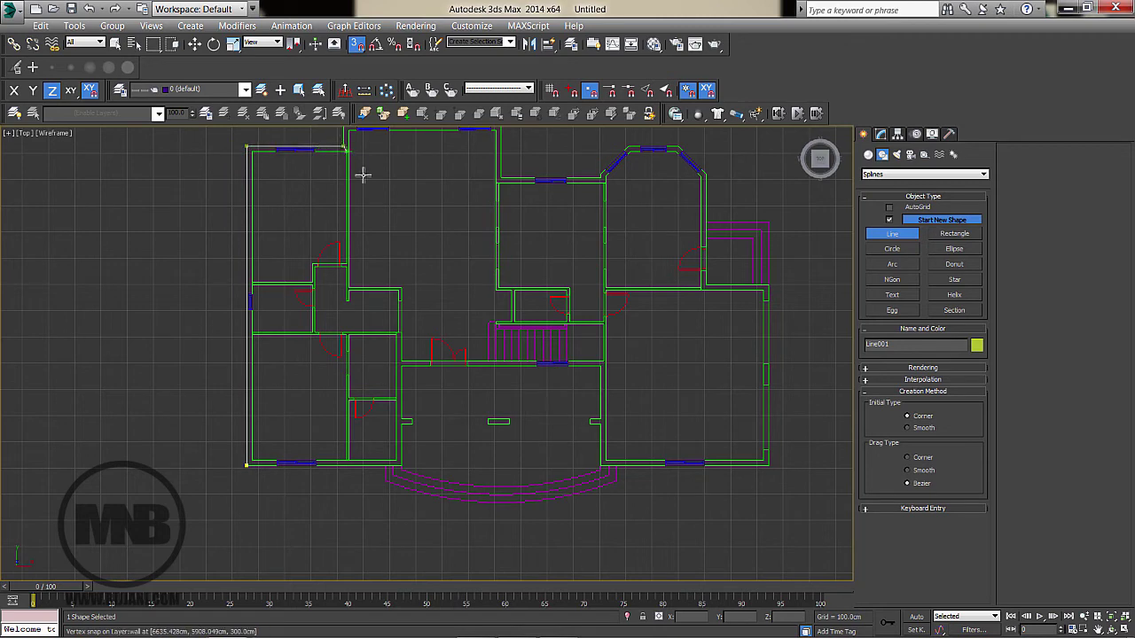
middle_click_drag(363, 175, 344, 274)
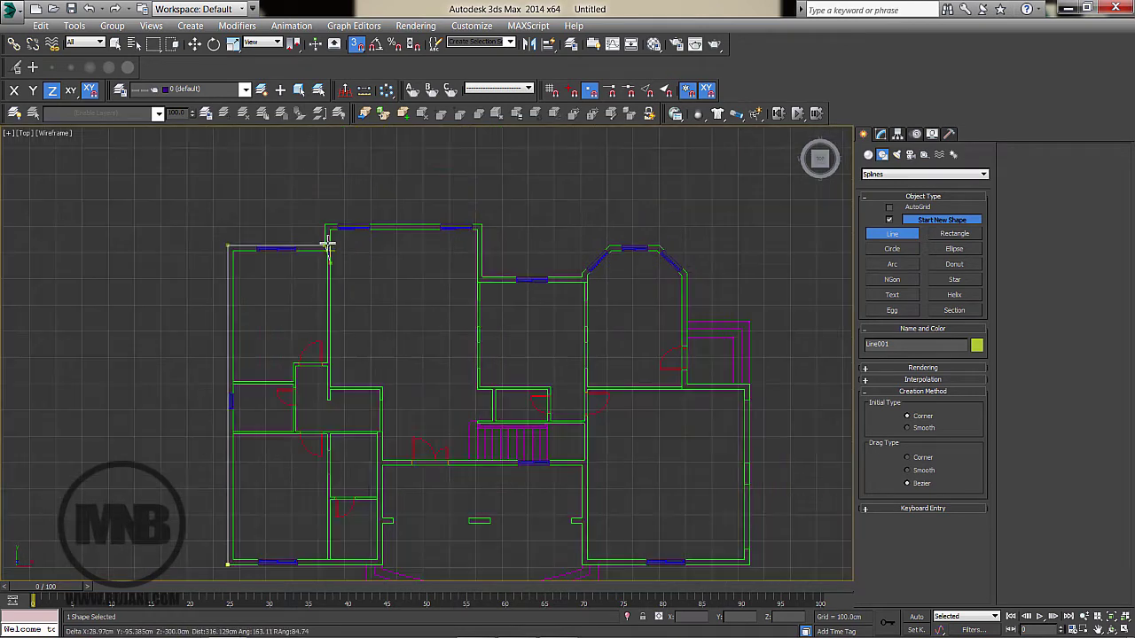
left_click(480, 224)
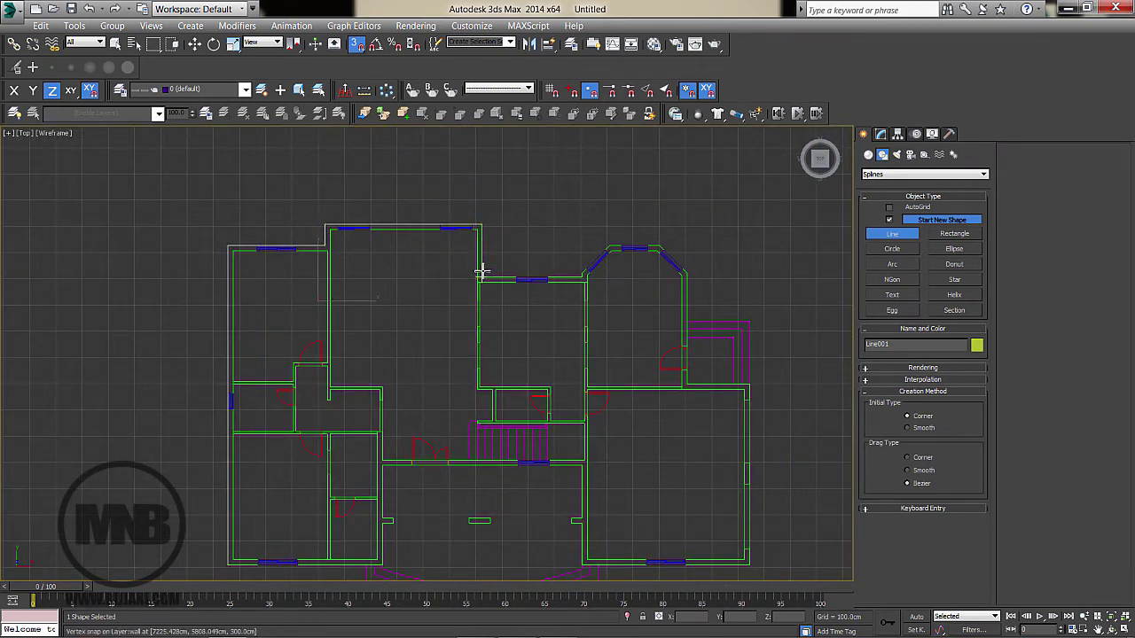
right_click(471, 278)
Set snapping to 2.5D and trace a line from the villa's lower left outer corner up the left side and around the stepped upper walls
left_click(364, 47)
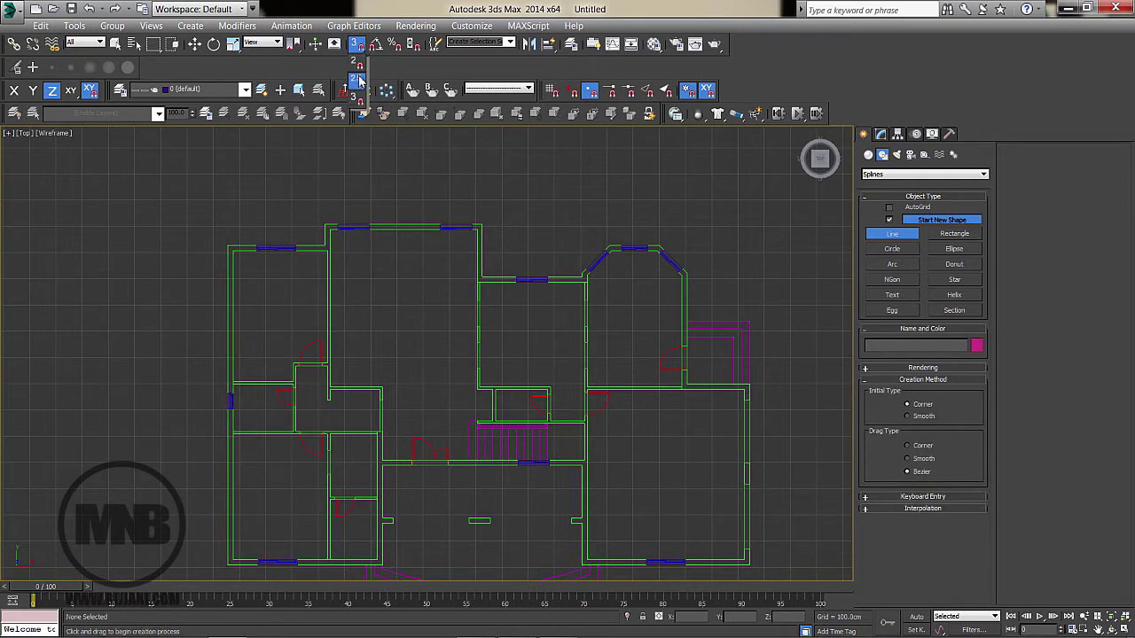
left_click(355, 77)
left_click(229, 564)
left_click(228, 246)
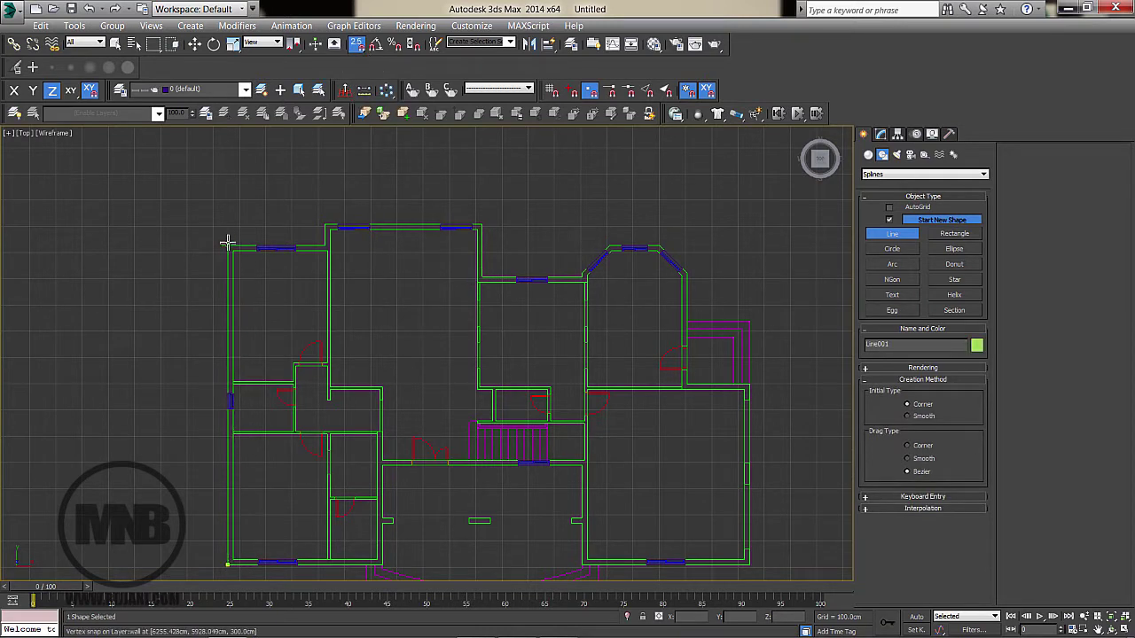
left_click(325, 245)
left_click(324, 226)
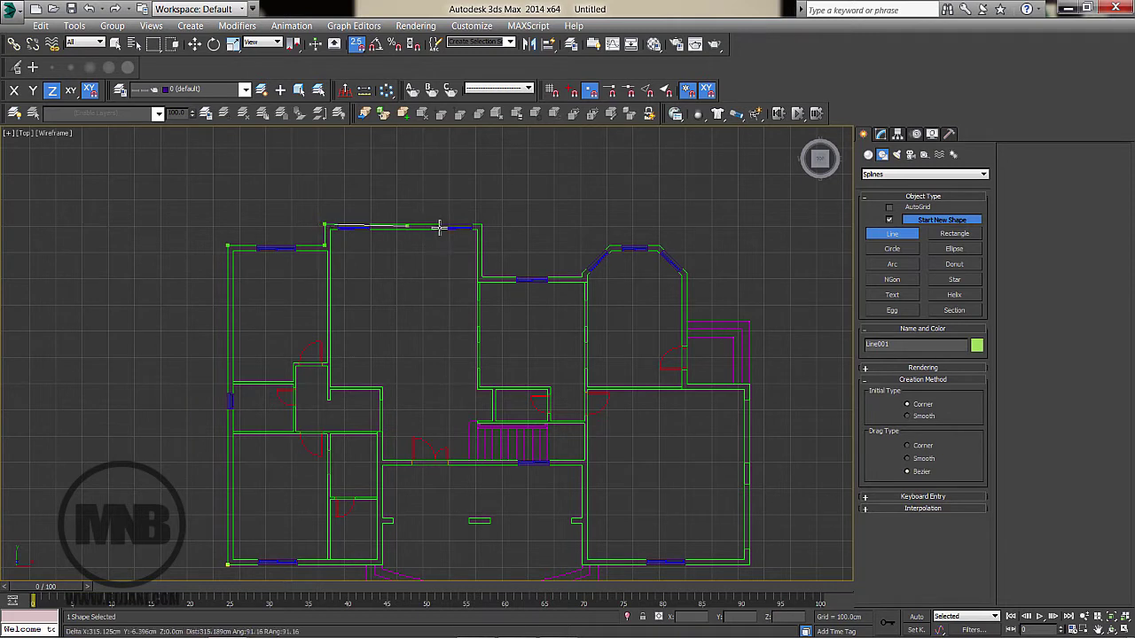
left_click(481, 225)
left_click(481, 278)
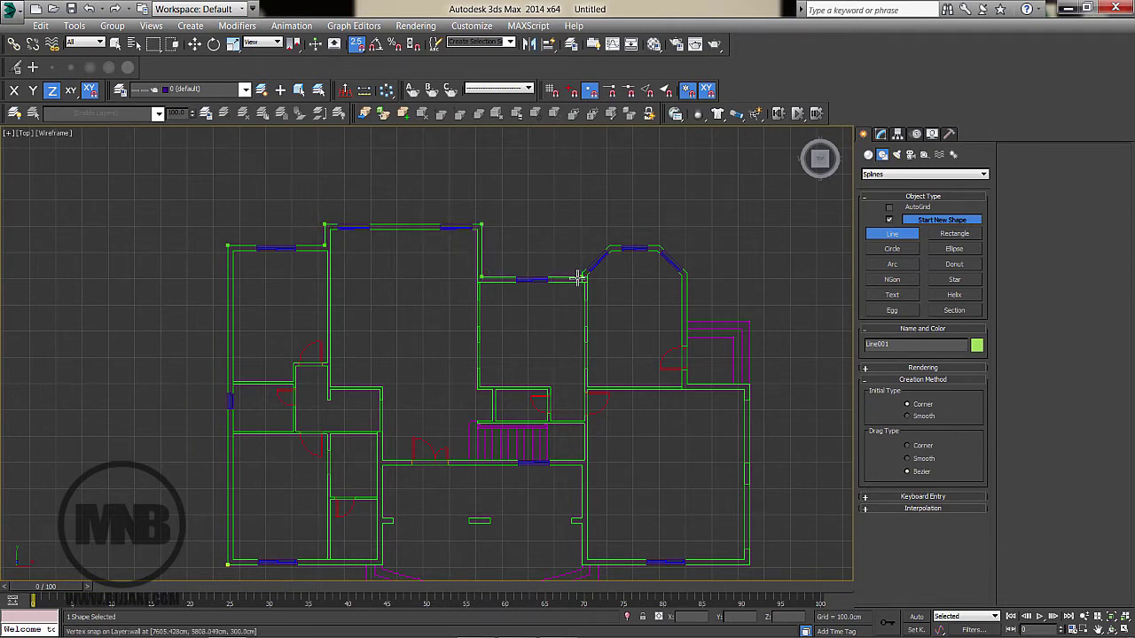
Continue the outline around the angled bay, down its side wall and along to the upper corner of the right-hand room
left_click(583, 277)
left_click(609, 246)
left_click(659, 247)
left_click(686, 273)
left_click(686, 384)
left_click(750, 383)
Trace down the right outer wall and back along the front, with points at both entrance corners, and close the spline
middle_click_drag(735, 552, 765, 411)
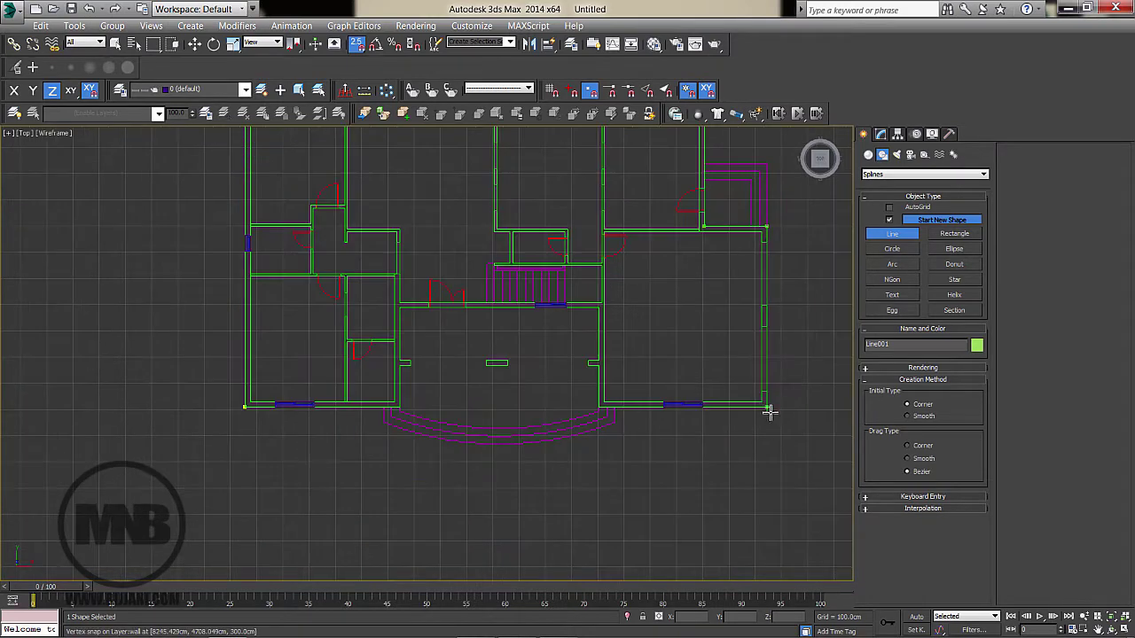
left_click(767, 407)
left_click(602, 411)
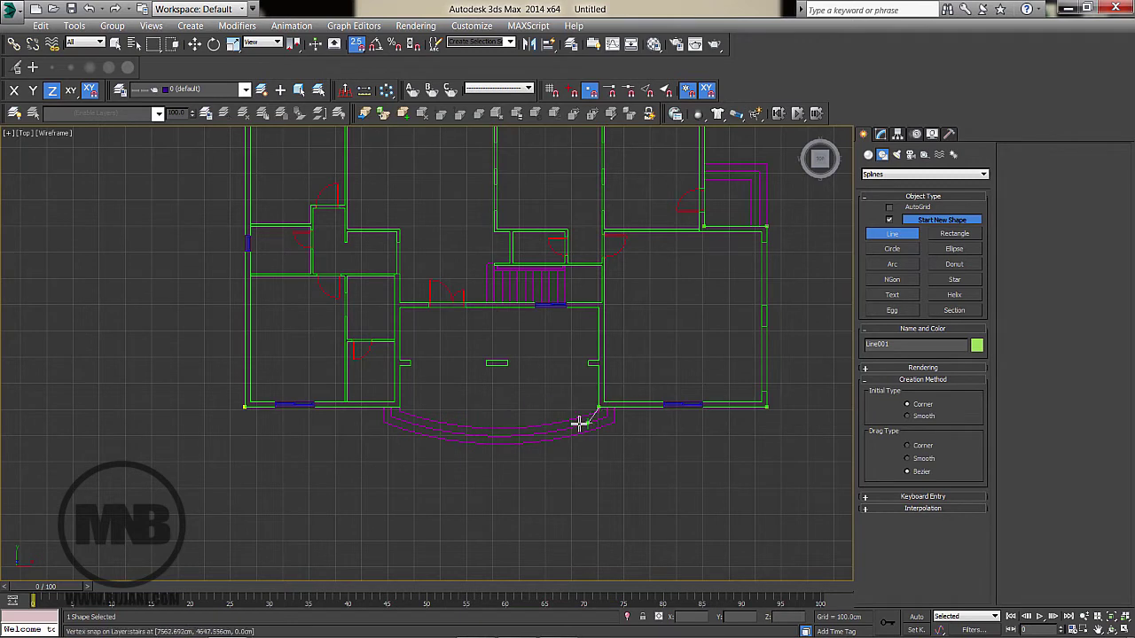
left_click(400, 411)
left_click(245, 408)
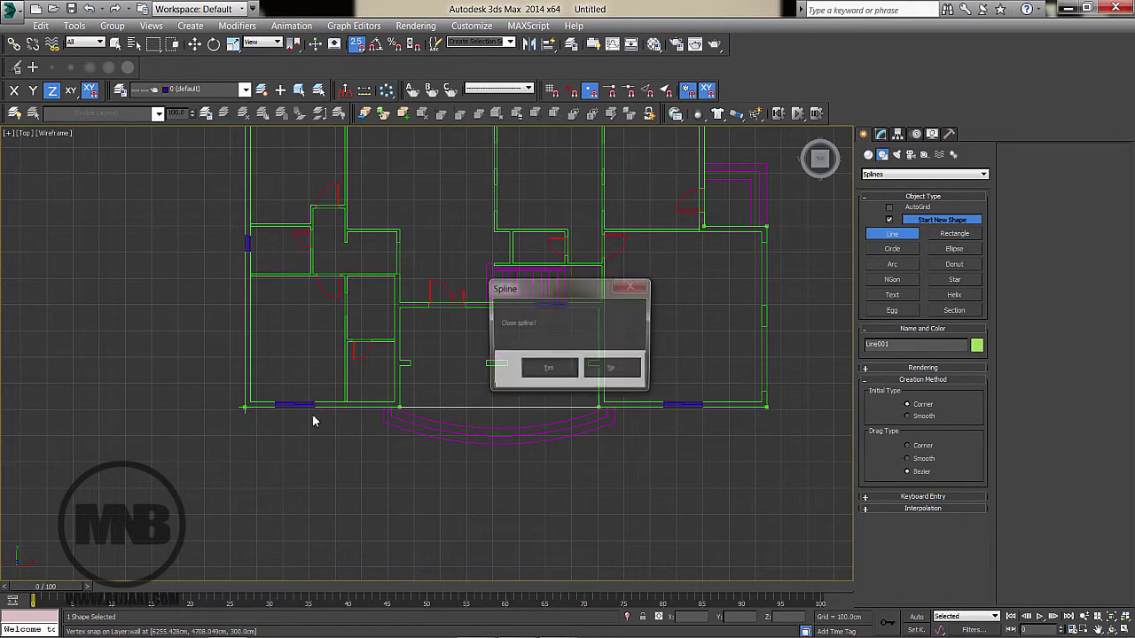
left_click(557, 374)
Finish the Line tool and select the stairs layer shape at the front entrance in the Perspective view, ready to move
middle_click_drag(552, 449, 545, 371)
key("alt+w")
middle_click(535, 437)
key("alt+w")
scroll(533, 436, "down", 4)
scroll(550, 372, "up", 4)
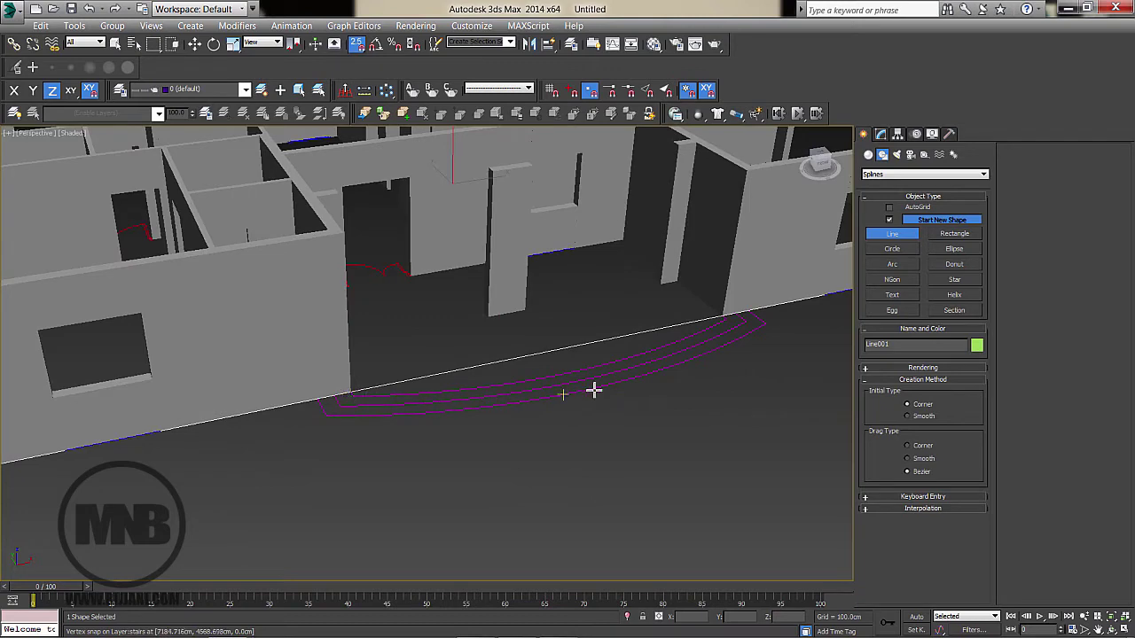
right_click(623, 372)
key("w")
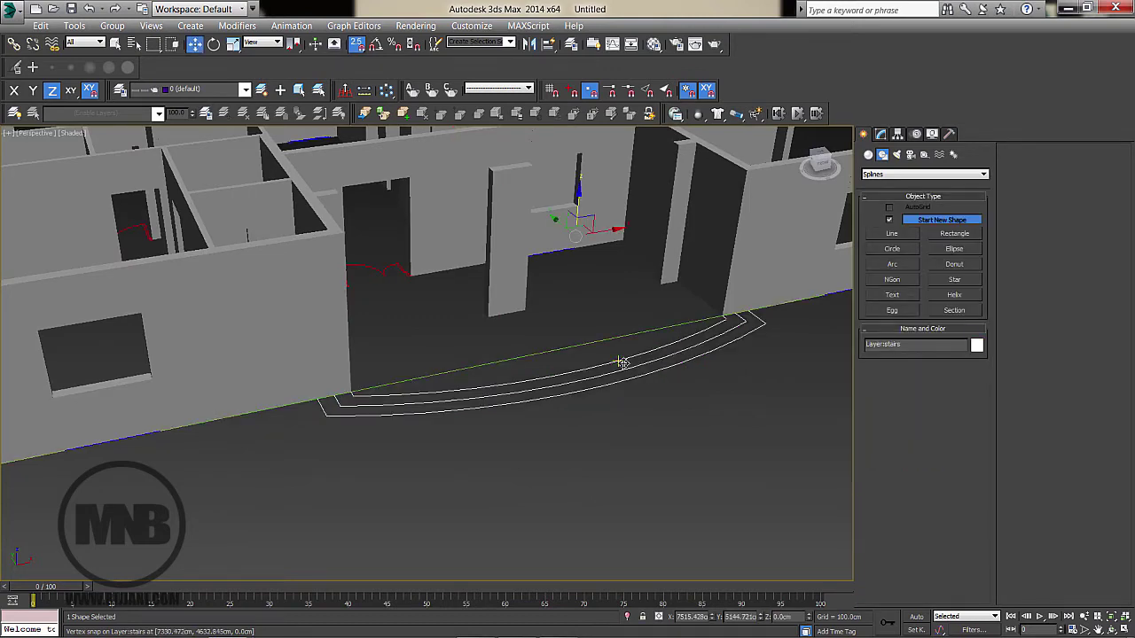
scroll(550, 372, "down", 10)
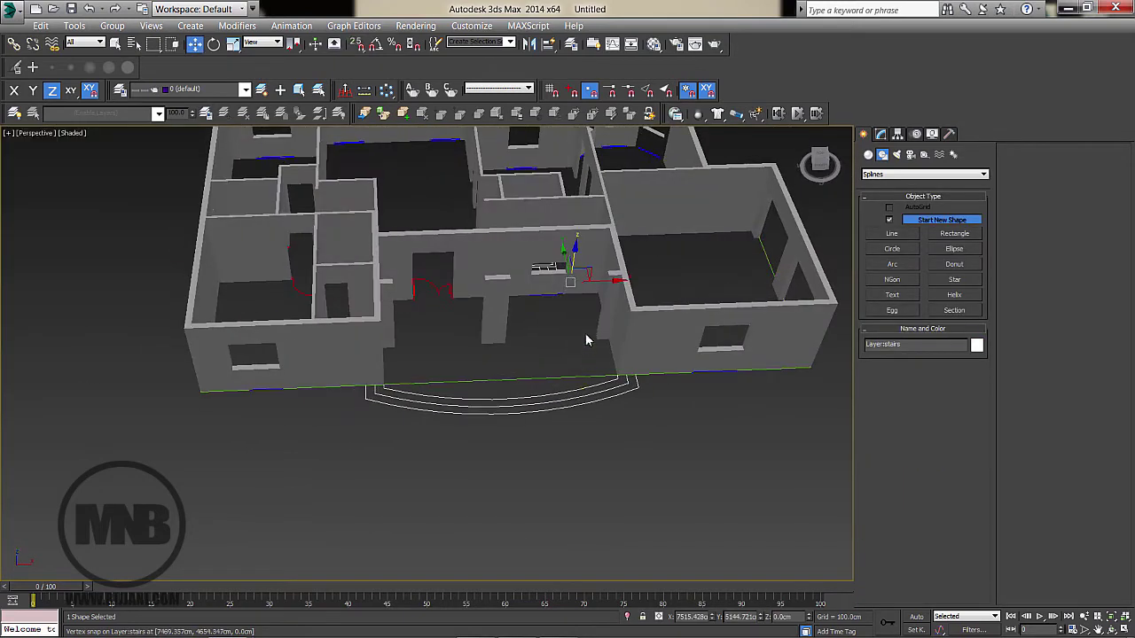
left_click_drag(588, 300, 626, 273)
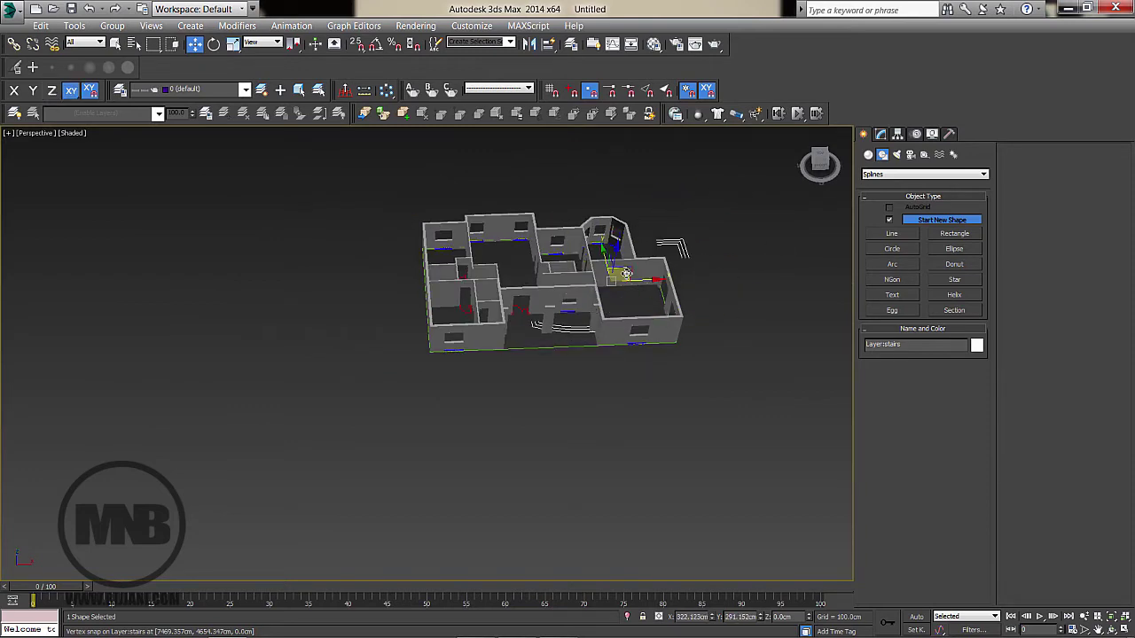
key("ctrl+z")
Weld the vertices of the curved entrance steps in the stairs shape with a 1.0 cm threshold
scroll(506, 392, "up", 5)
scroll(399, 390, "up", 3)
middle_click_drag(507, 392, 474, 400)
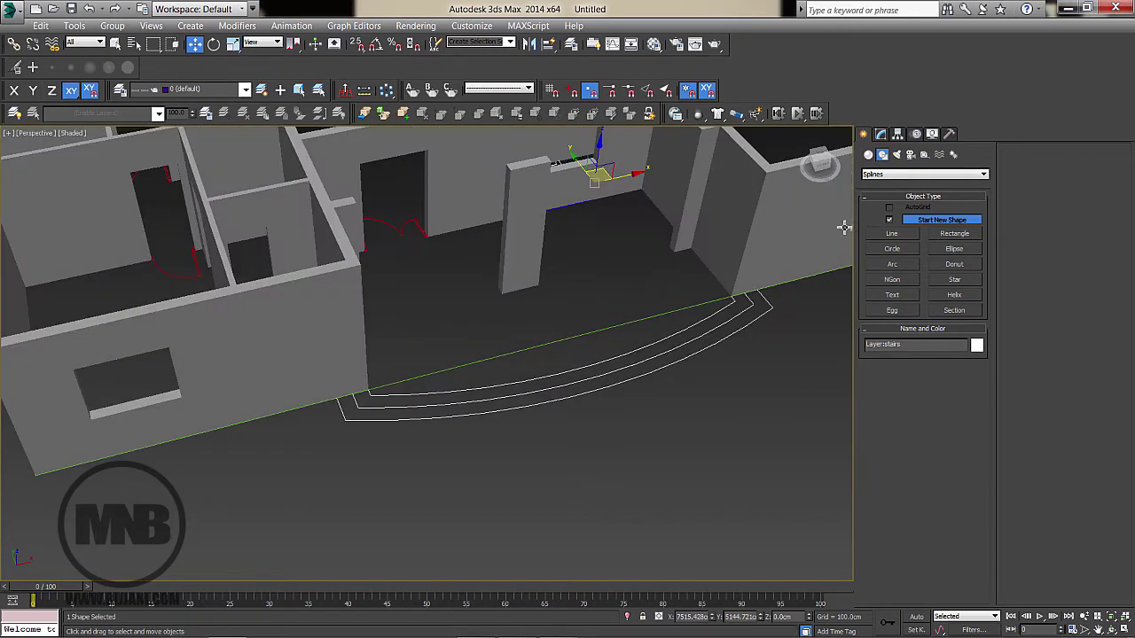
left_click(882, 135)
left_click(902, 338)
left_click_drag(818, 271, 251, 516)
left_click(1030, 419)
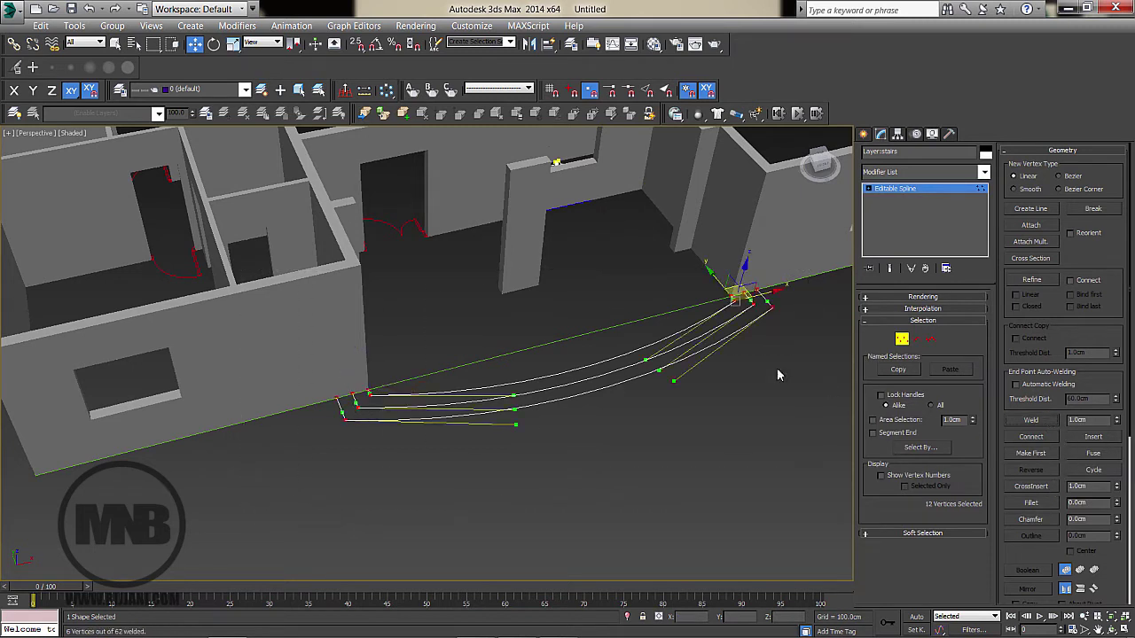
left_click(749, 380)
Detach a copy of the innermost entrance step spline as a separate shape
left_click(929, 339)
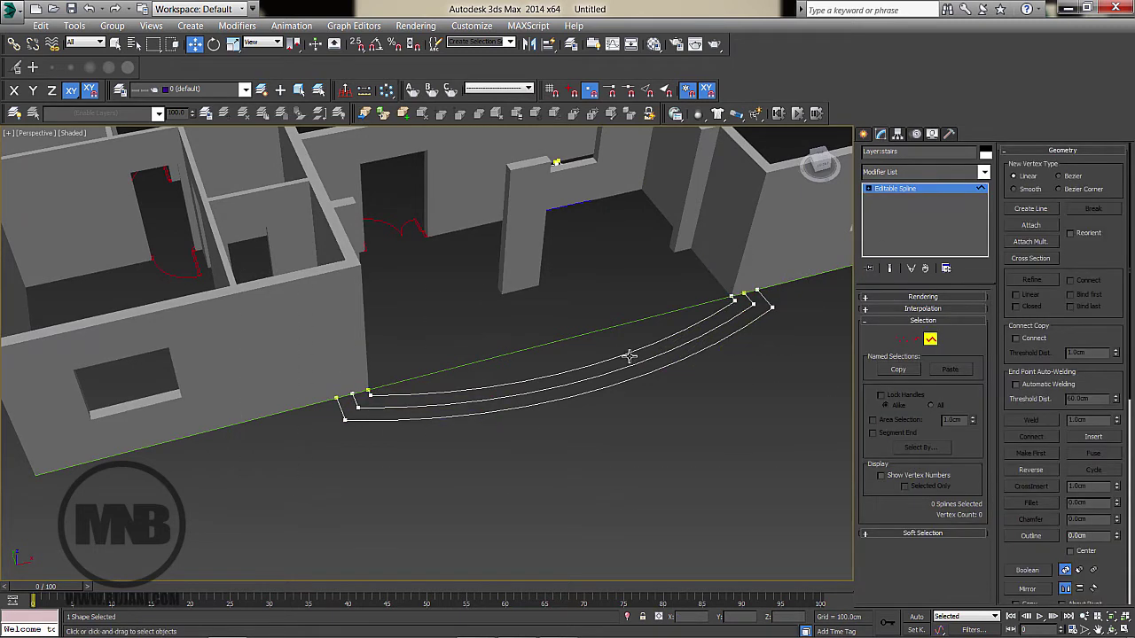
left_click(636, 353)
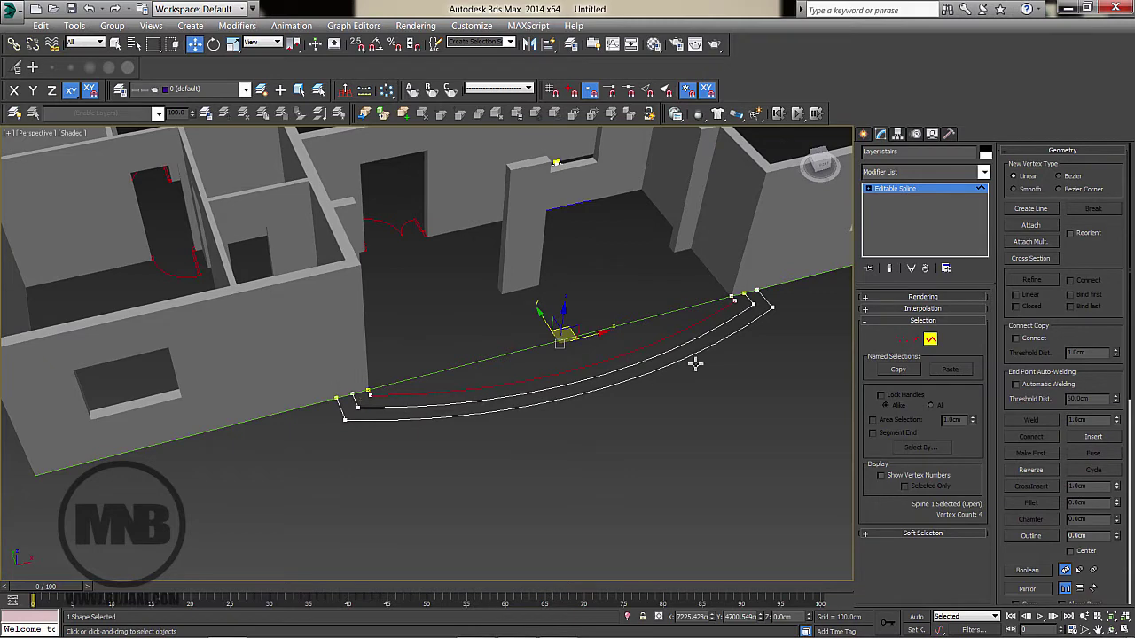
left_click_drag(1030, 561, 1029, 215)
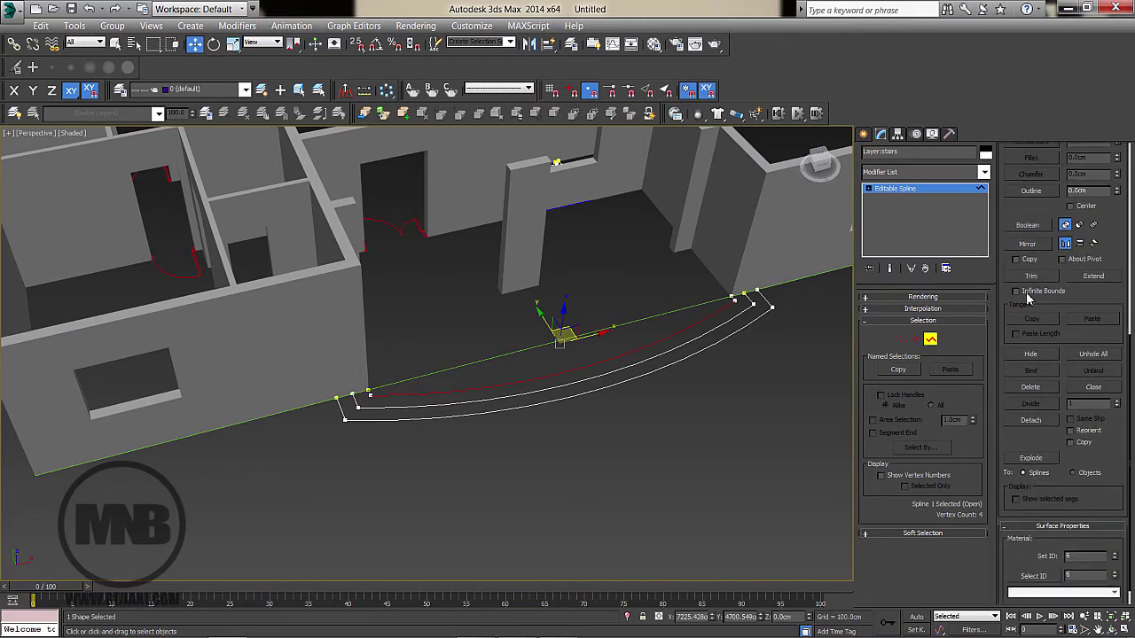
left_click(1033, 421)
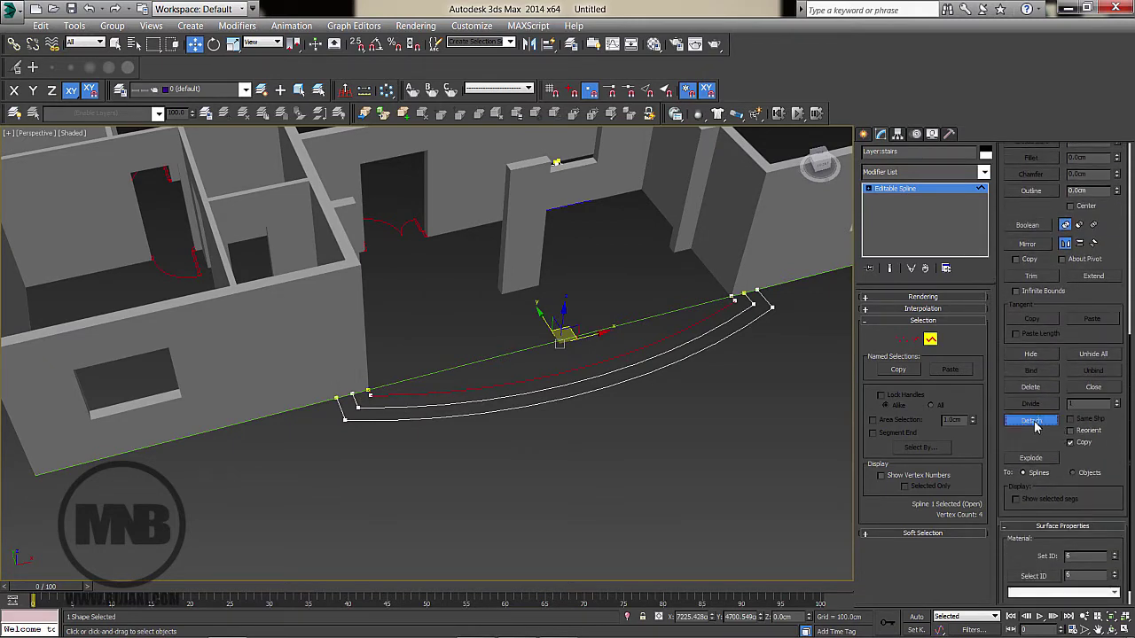
left_click(612, 332)
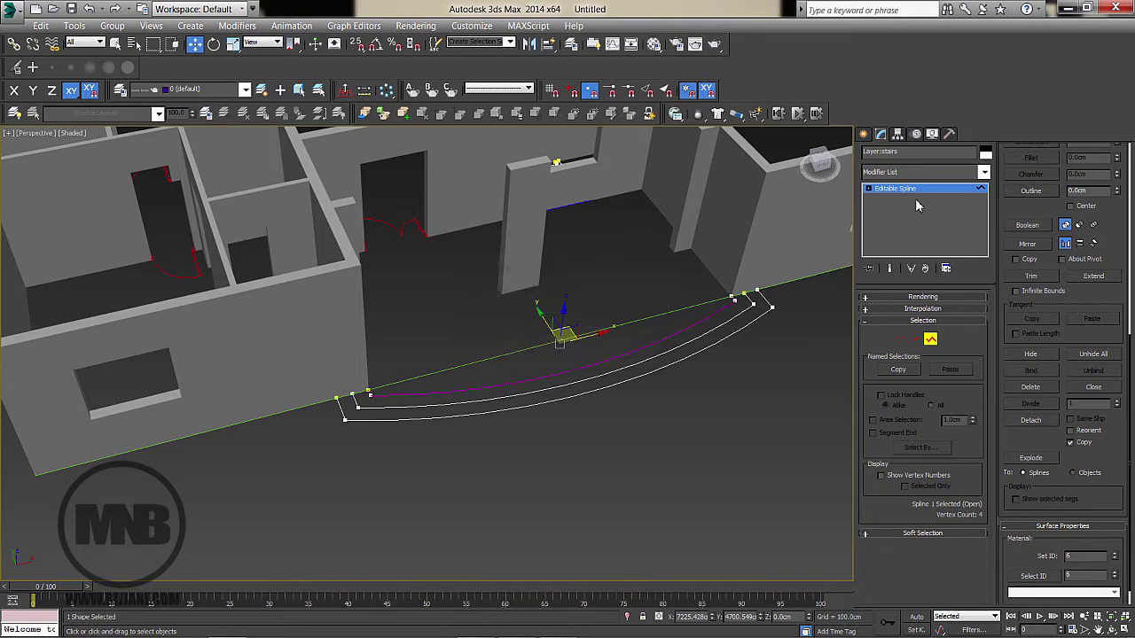
left_click_drag(721, 331, 761, 389)
key("ctrl+z")
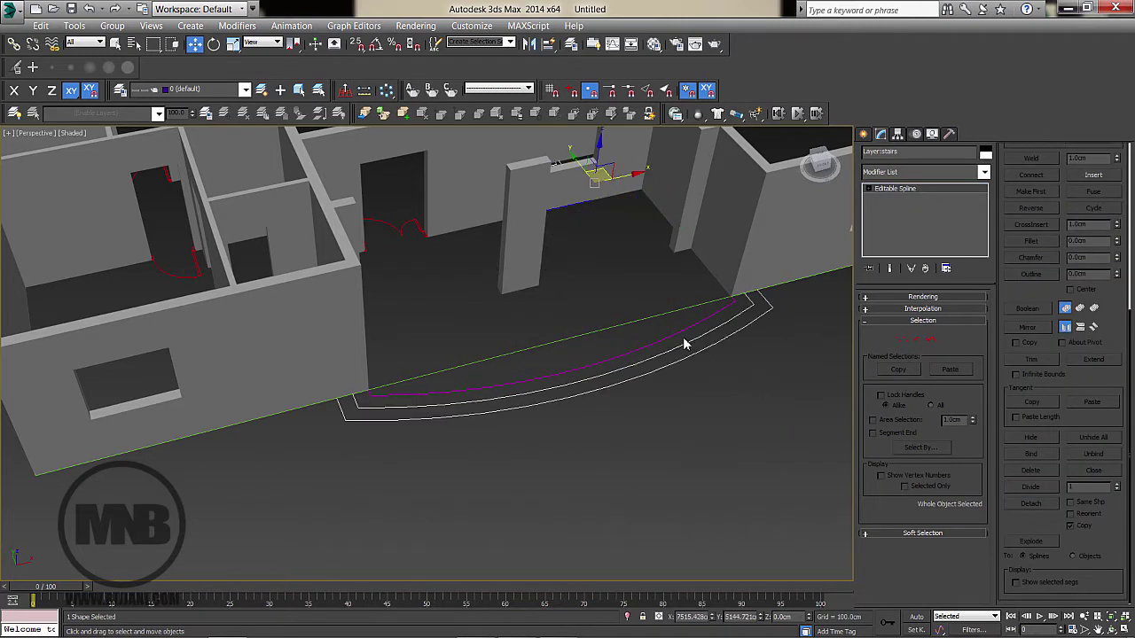
Detach a copy of the middle entrance step spline as a separate shape
left_click(927, 341)
left_click(700, 337)
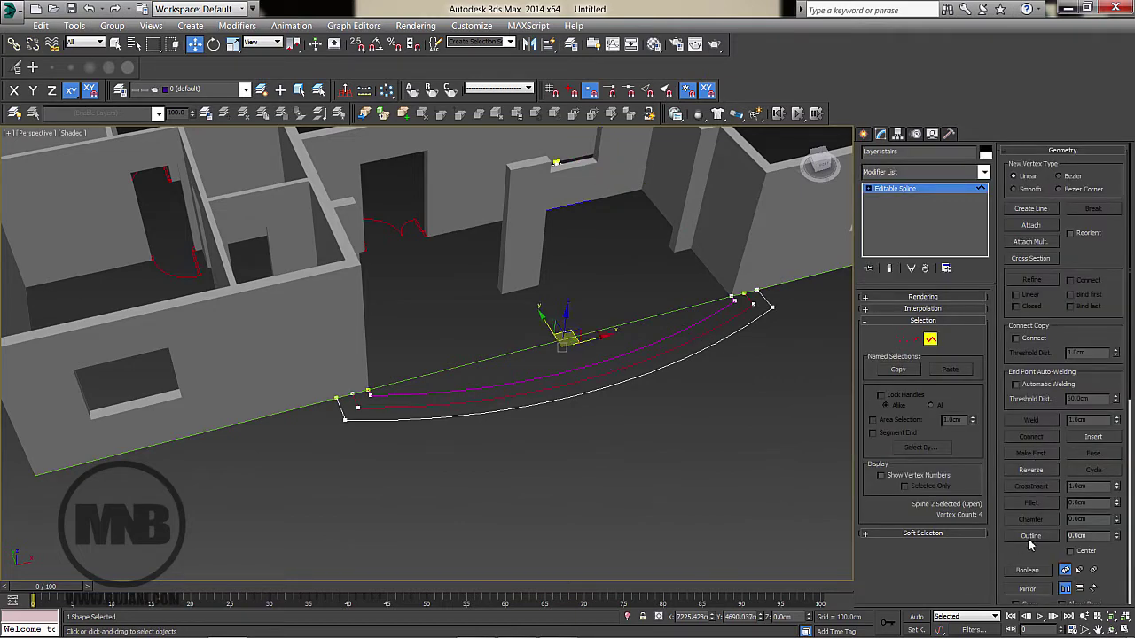
left_click_drag(1038, 556, 1040, 423)
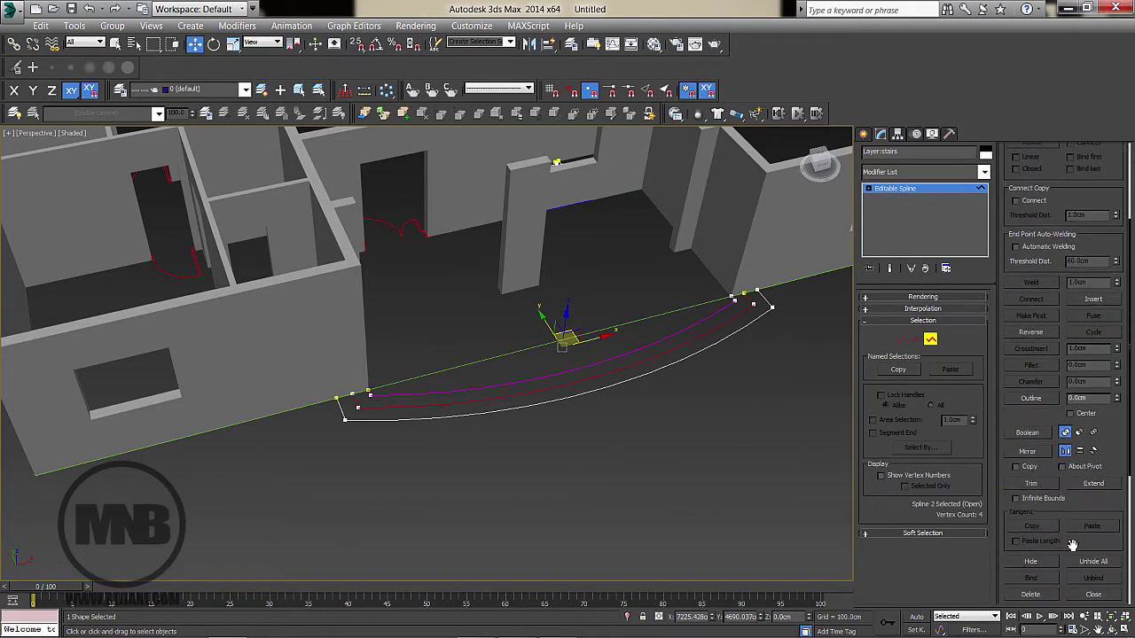
left_click_drag(1082, 507, 1073, 287)
left_click(1031, 407)
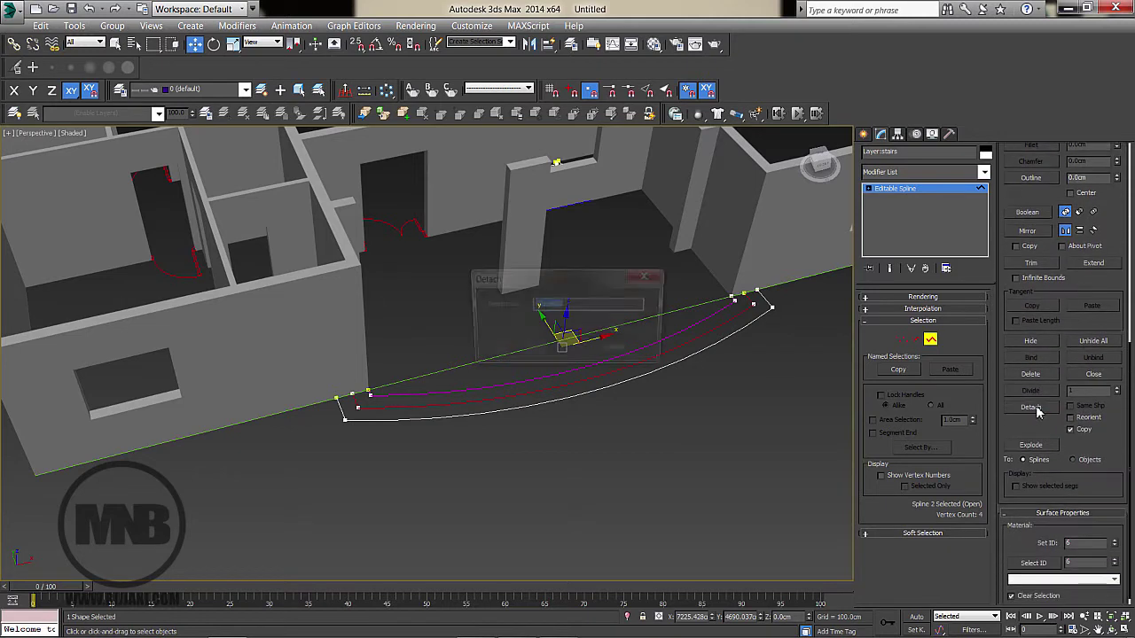
left_click(617, 331)
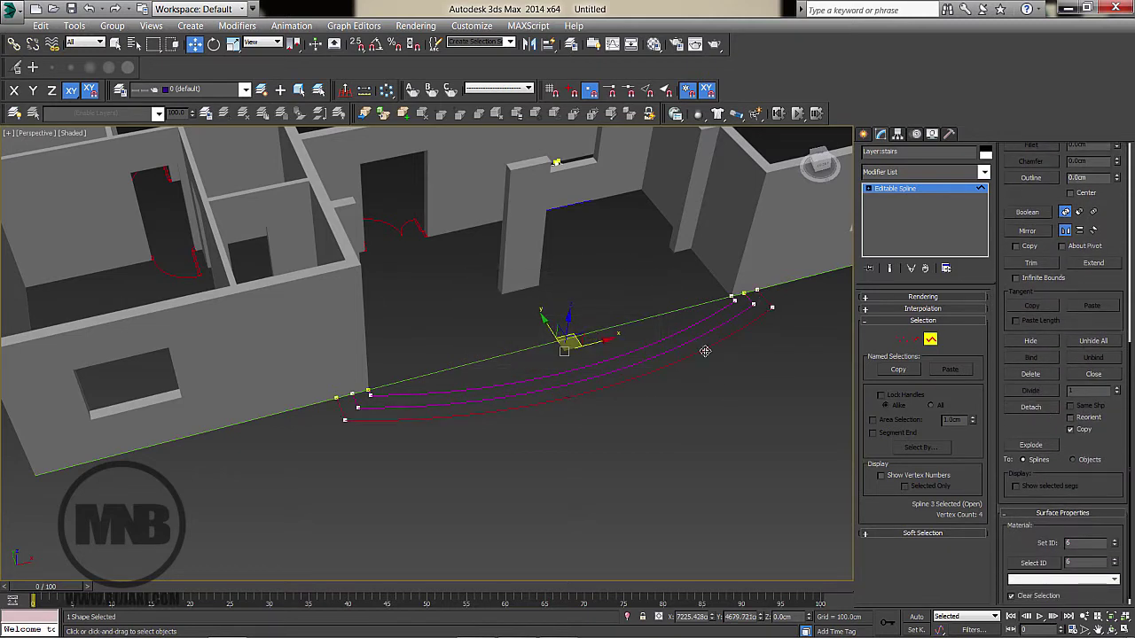
Detach a copy of the outermost entrance step spline as Shape003
left_click(1040, 410)
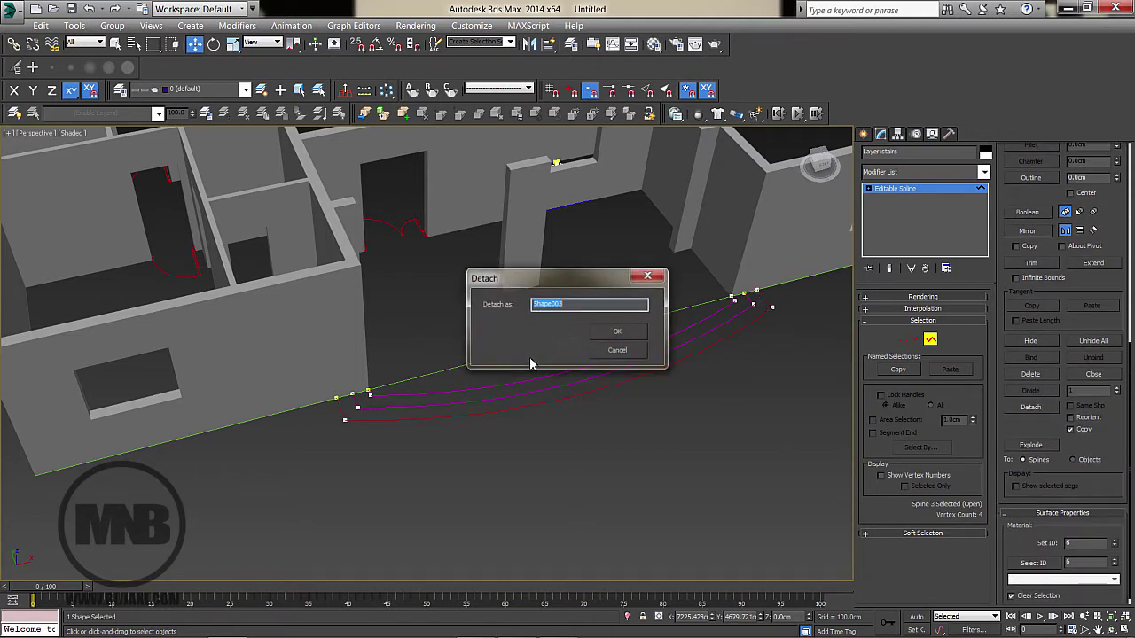
left_click(612, 331)
middle_click_drag(743, 332, 586, 477)
scroll(652, 369, "down", 7)
scroll(473, 303, "up", 4)
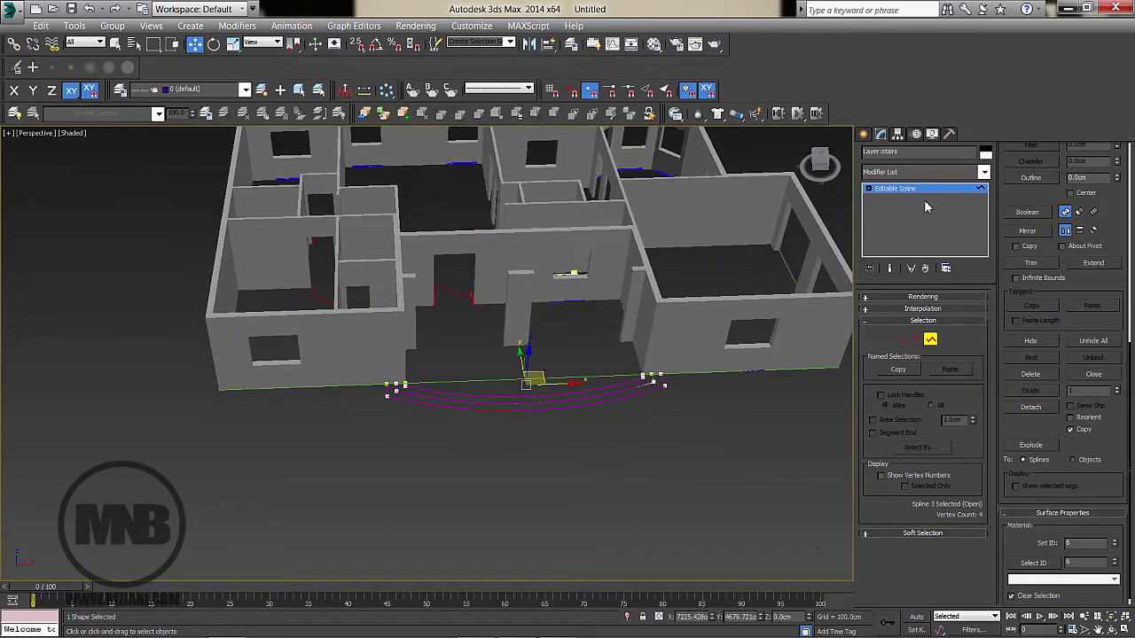
Leave spline editing and hide the original stairs layer shape
left_click(913, 190)
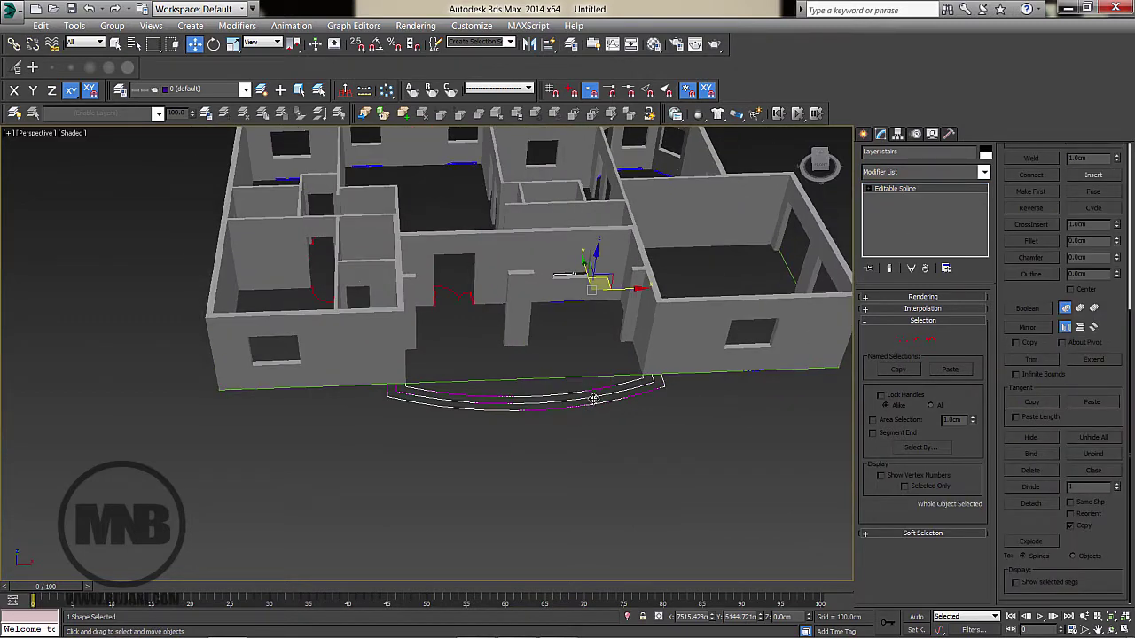
right_click(593, 399)
left_click(635, 346)
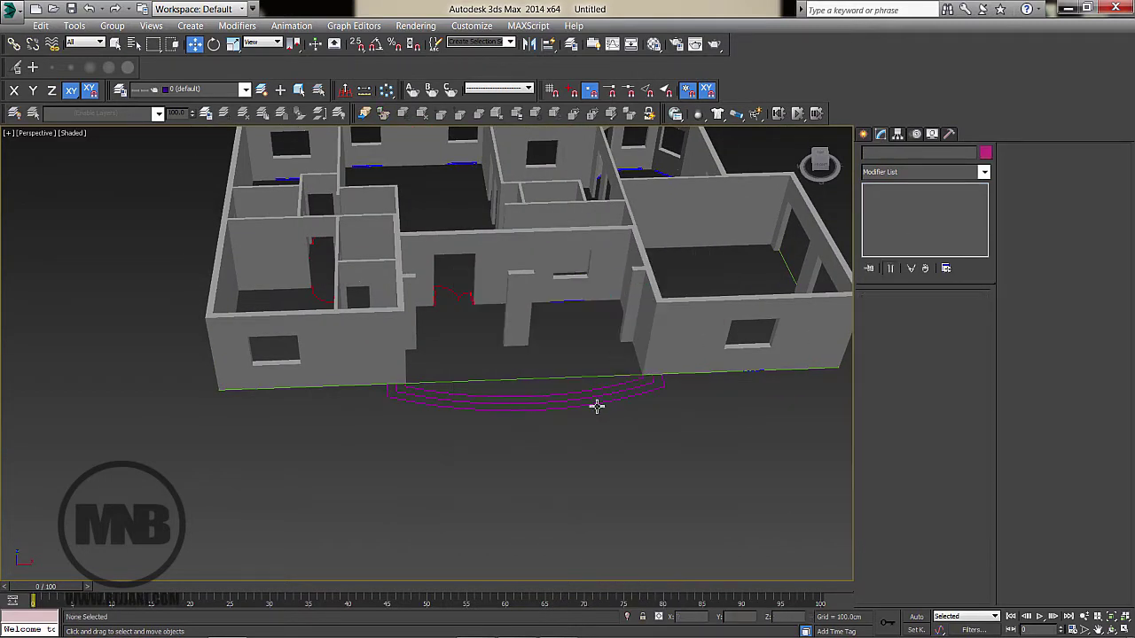
Select each detached entrance step curve in turn to check that they are separate shapes
middle_click_drag(596, 407, 581, 300, "alt")
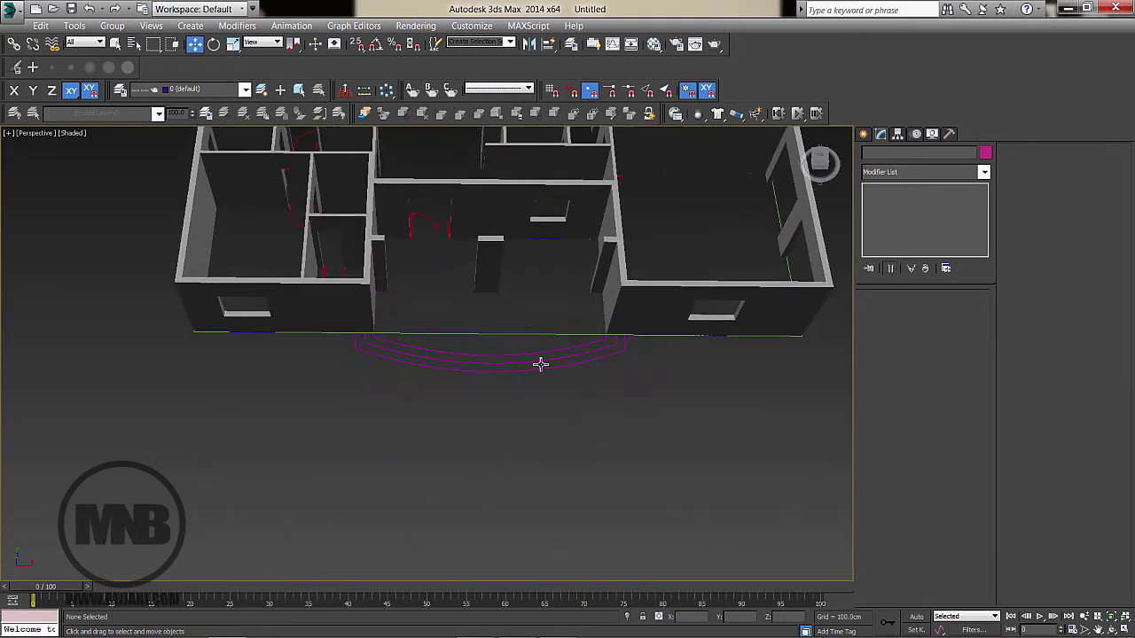
left_click(540, 354)
left_click(540, 362)
left_click(540, 370)
middle_click_drag(541, 383, 587, 397, "alt")
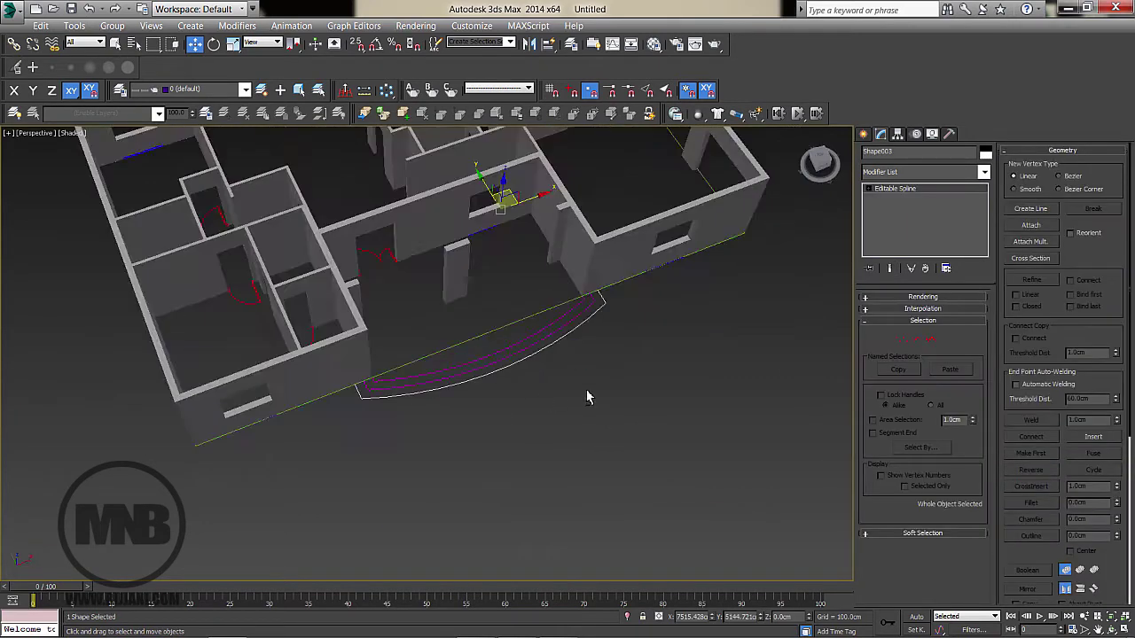
key("shift+z")
key("shift+z")
Select the villa outline together with the innermost step curve and isolate the two shapes
left_click(632, 349)
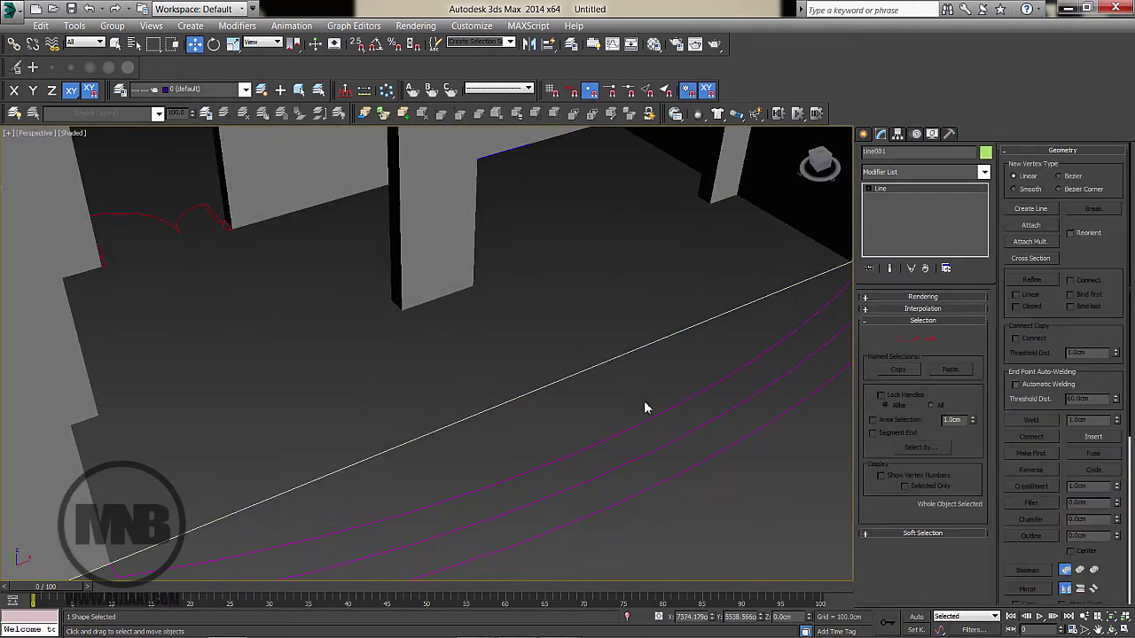
key("shift+z")
left_click(626, 367, "ctrl")
scroll(610, 414, "up", 4)
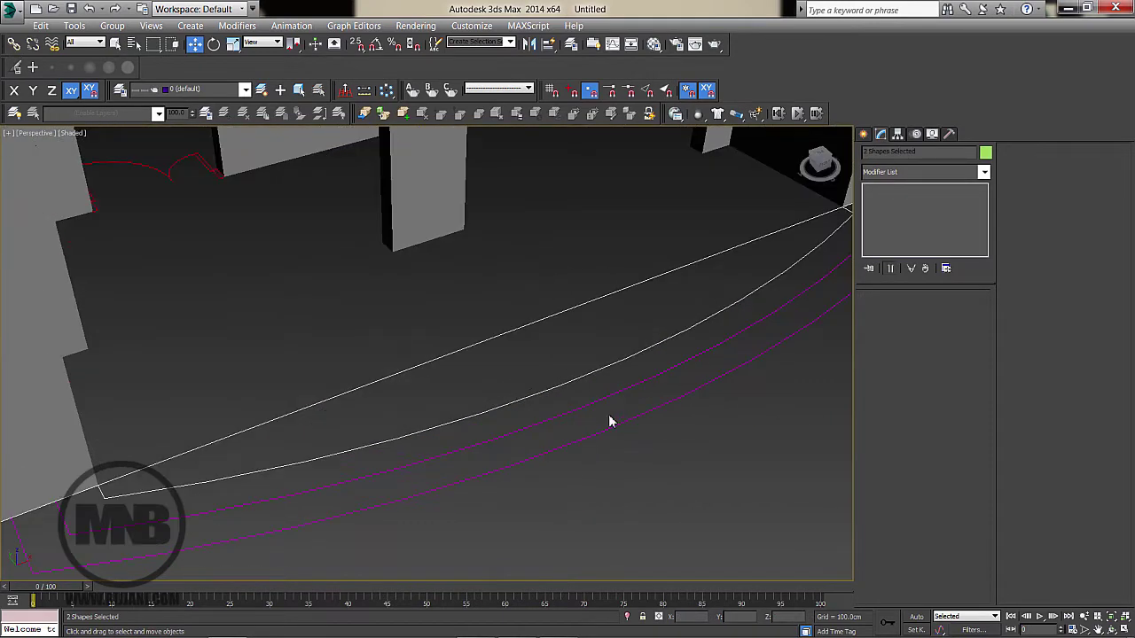
right_click(542, 349)
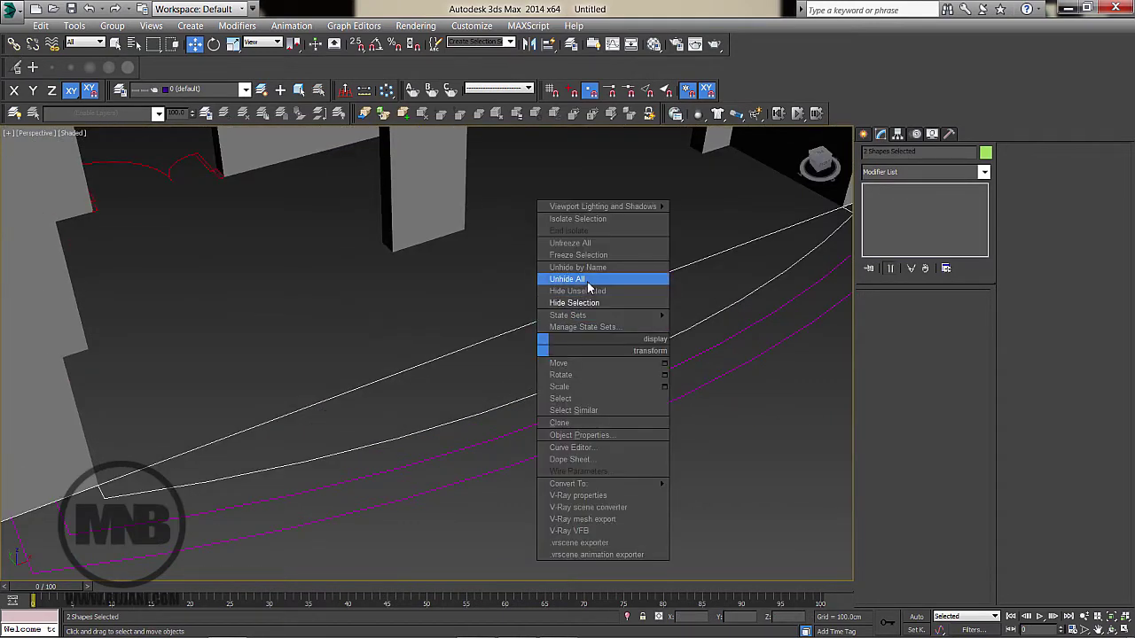
left_click(497, 369)
left_click(626, 617)
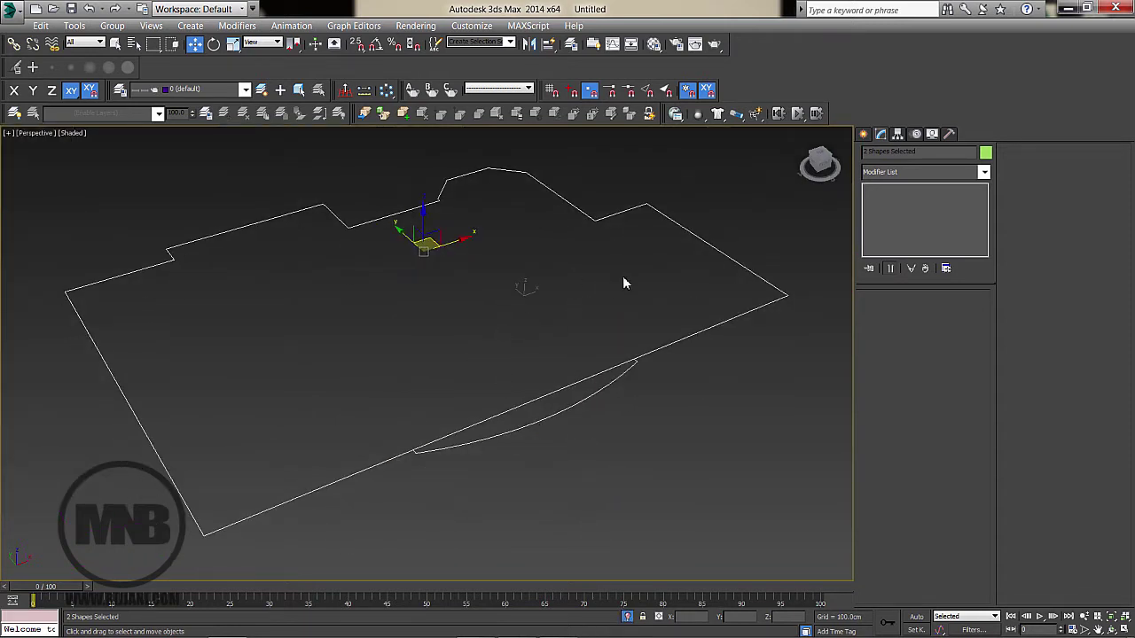
Delete the straight segment of the villa outline that spans the entrance behind the step curve
middle_click_drag(494, 423, 534, 394)
left_click(574, 373)
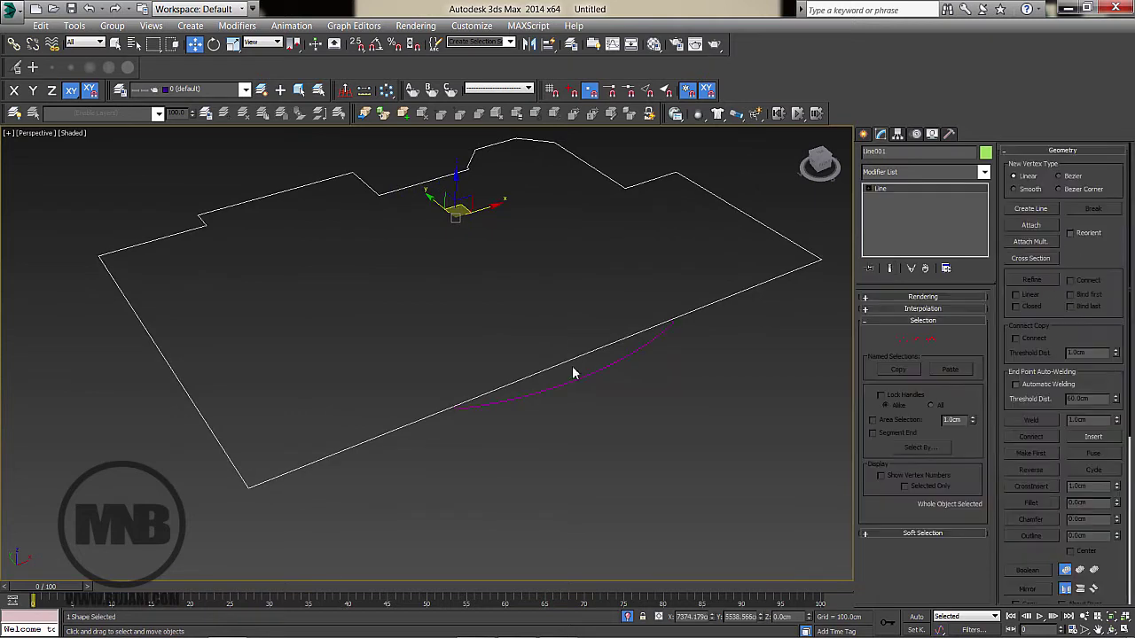
key("1")
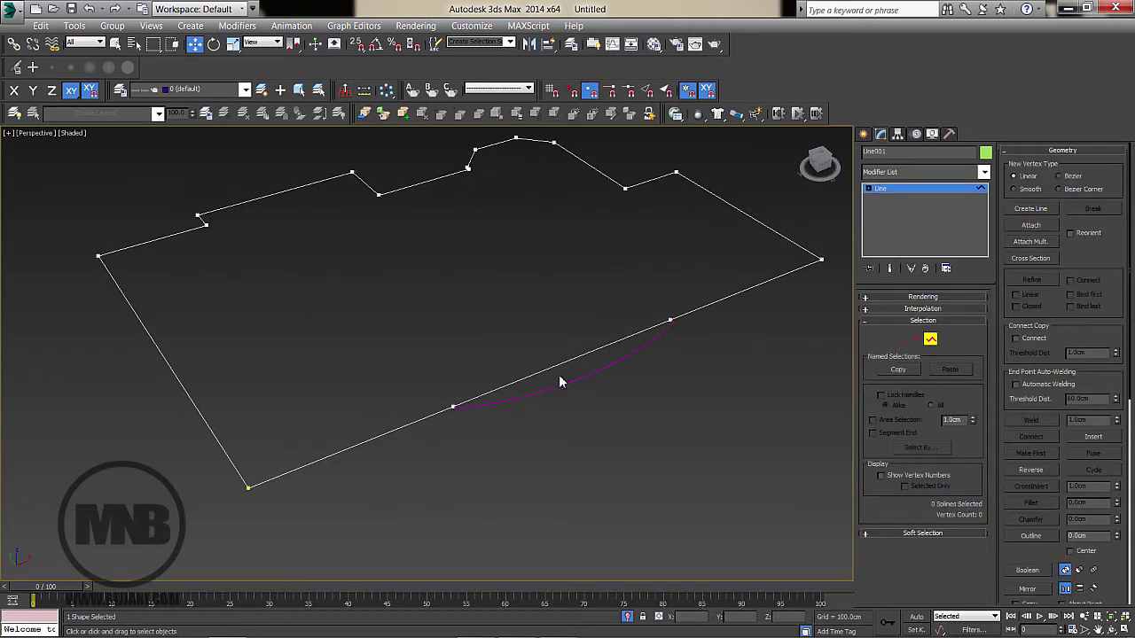
left_click(916, 340)
left_click(561, 375)
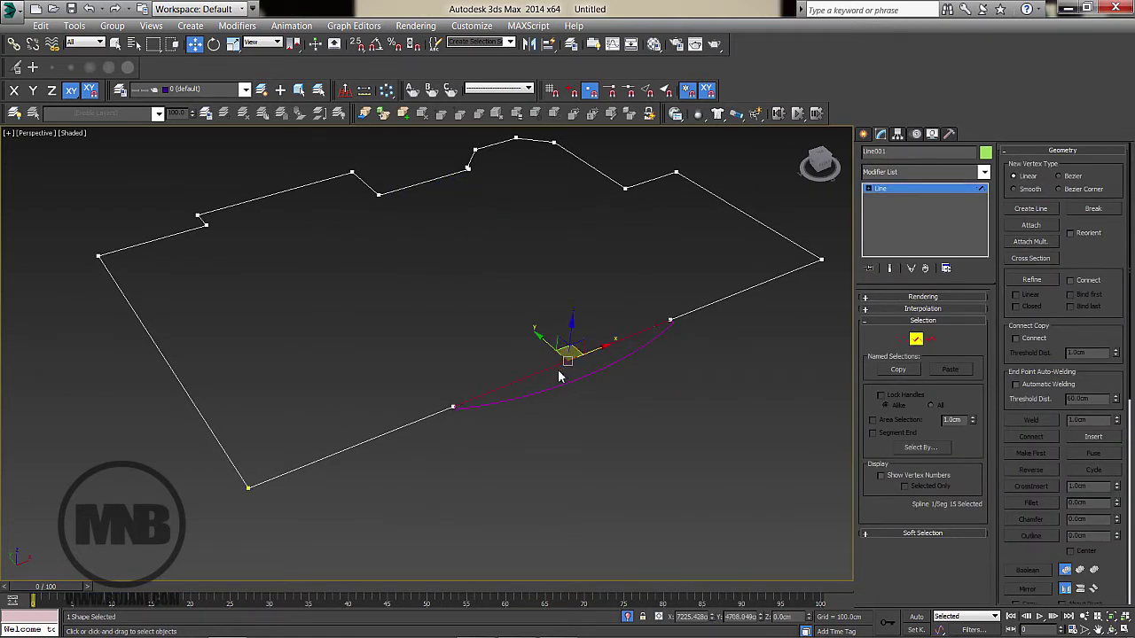
key("Delete")
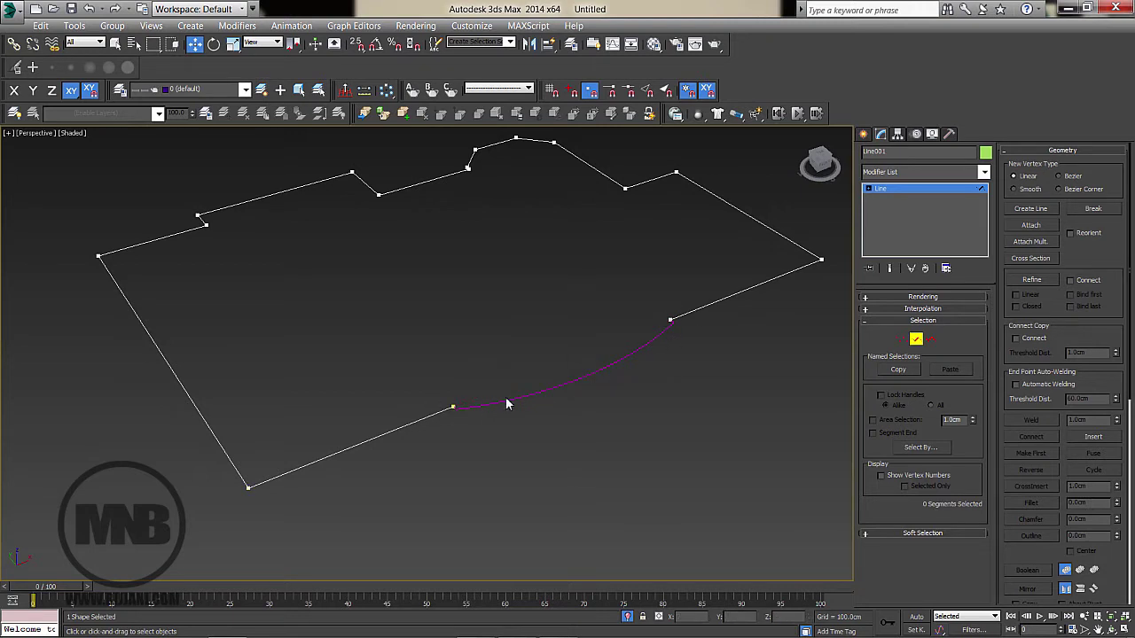
Attach the innermost step curve to the villa outline
middle_click_drag(508, 404, 511, 402)
left_click(1030, 226)
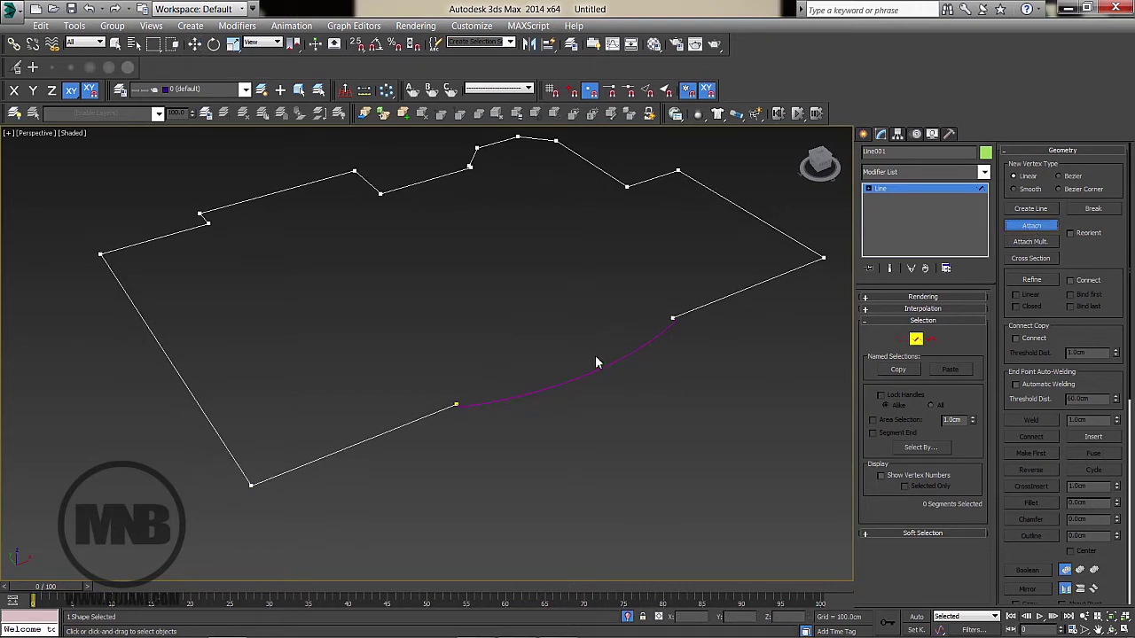
left_click(623, 361)
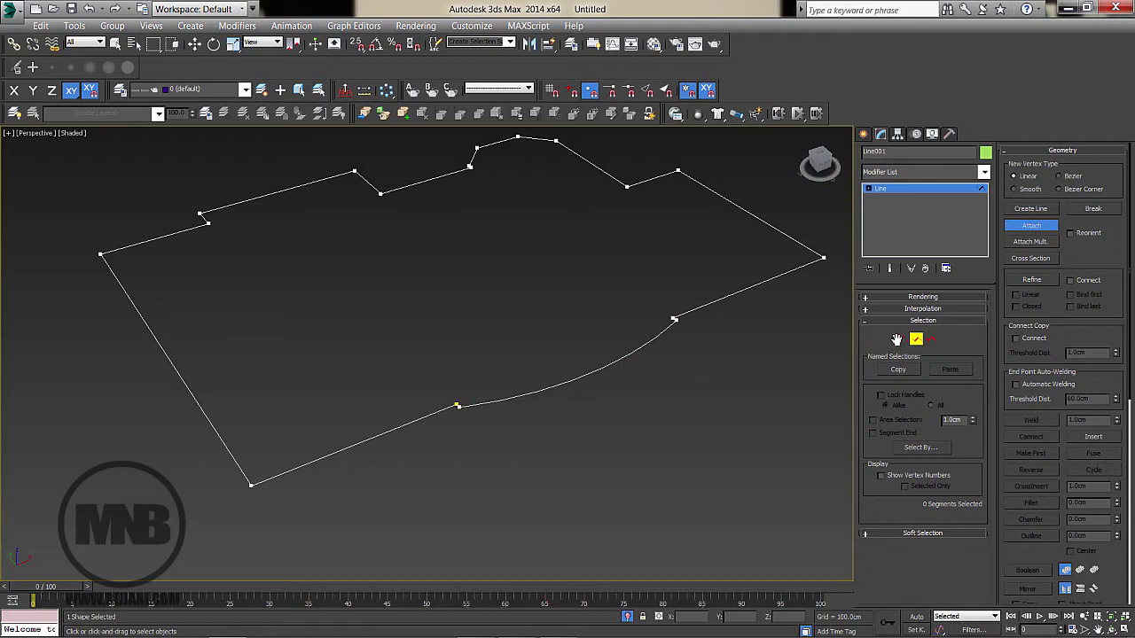
Weld the overlapping vertices where the villa outline meets both ends of the entrance step curve
left_click(901, 339)
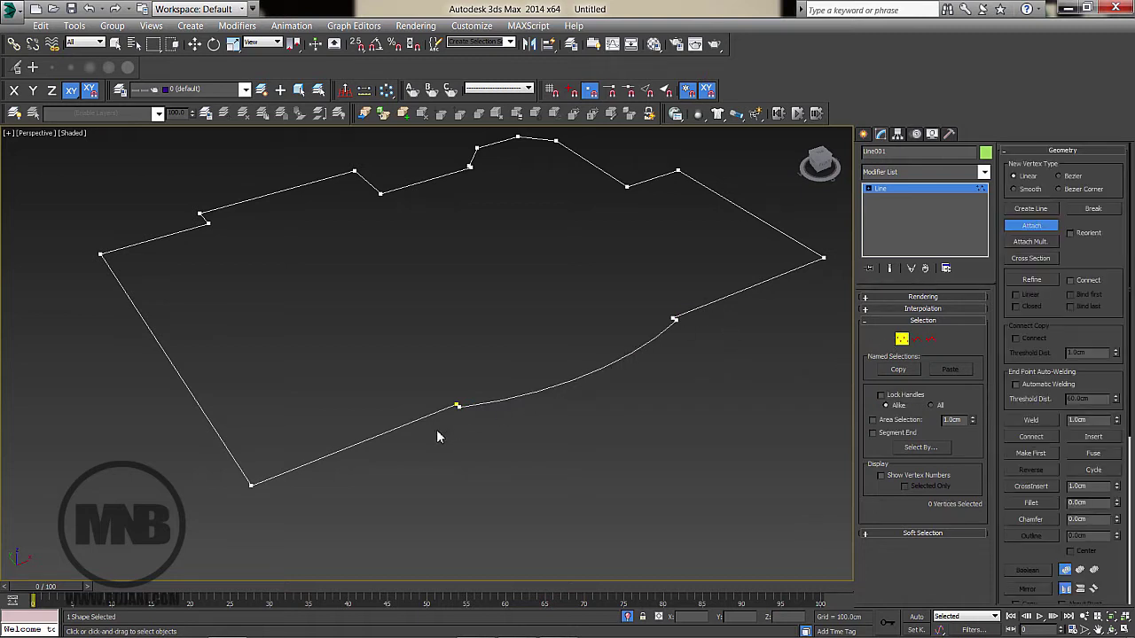
key("w")
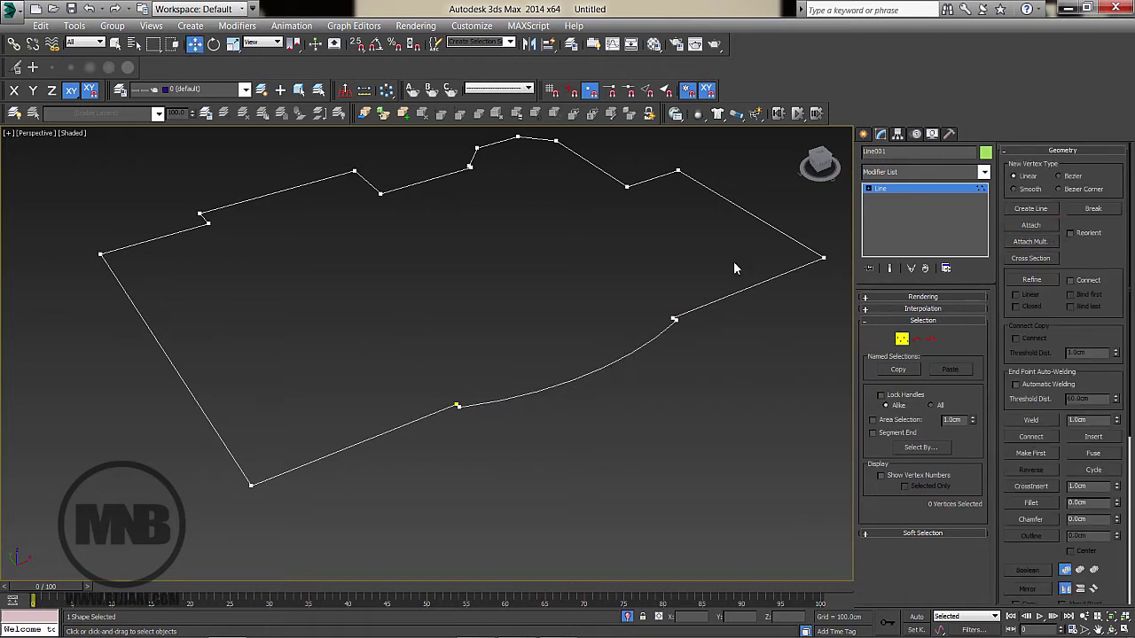
left_click_drag(676, 311, 399, 489)
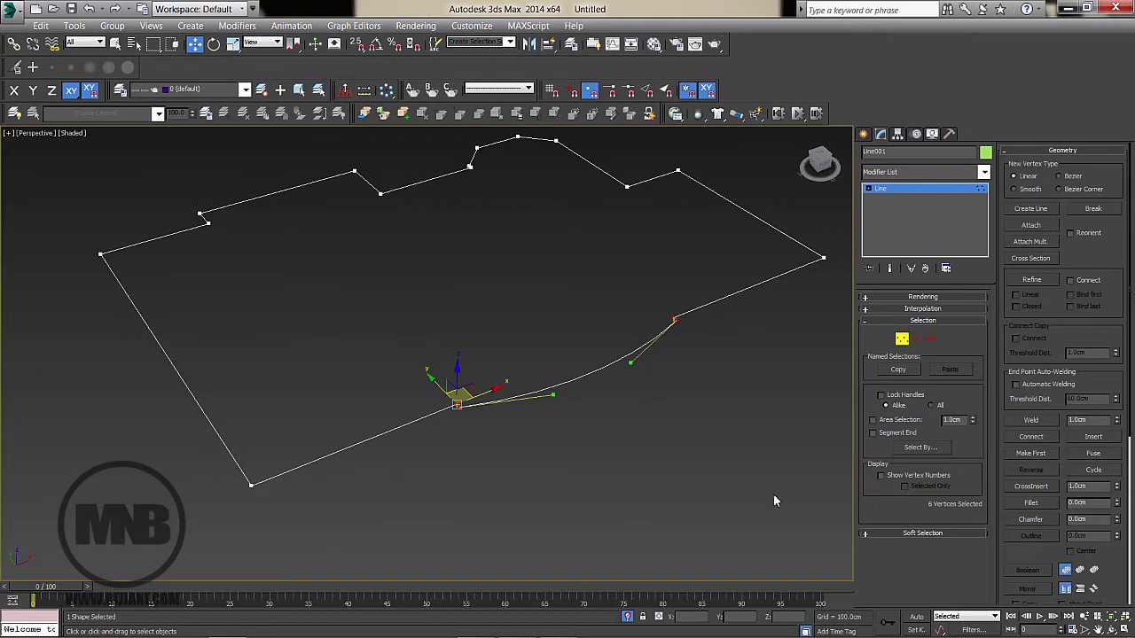
left_click(1031, 421)
left_click(894, 190)
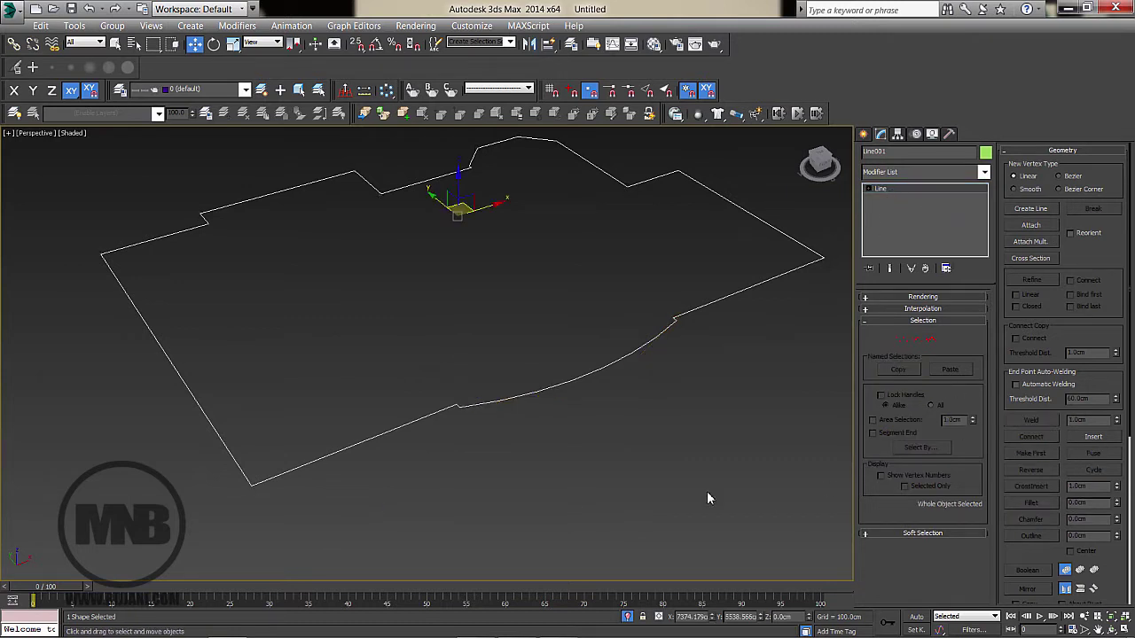
End the isolation and extrude the joined floor outline by -45 cm
left_click(627, 615)
left_click(896, 172)
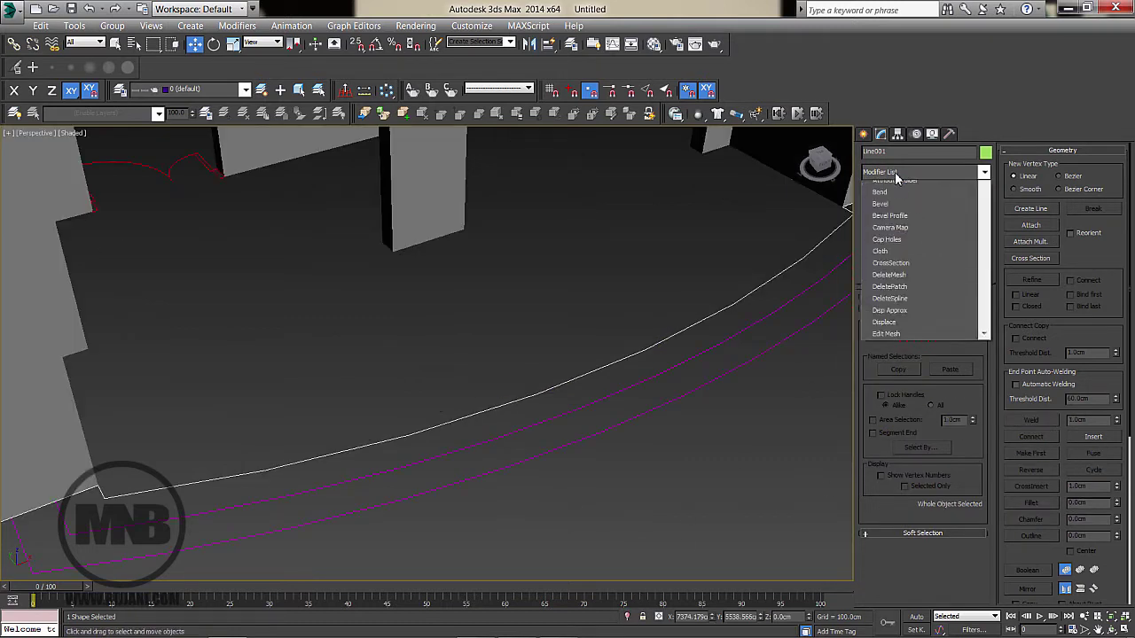
key("e")
left_click(897, 247)
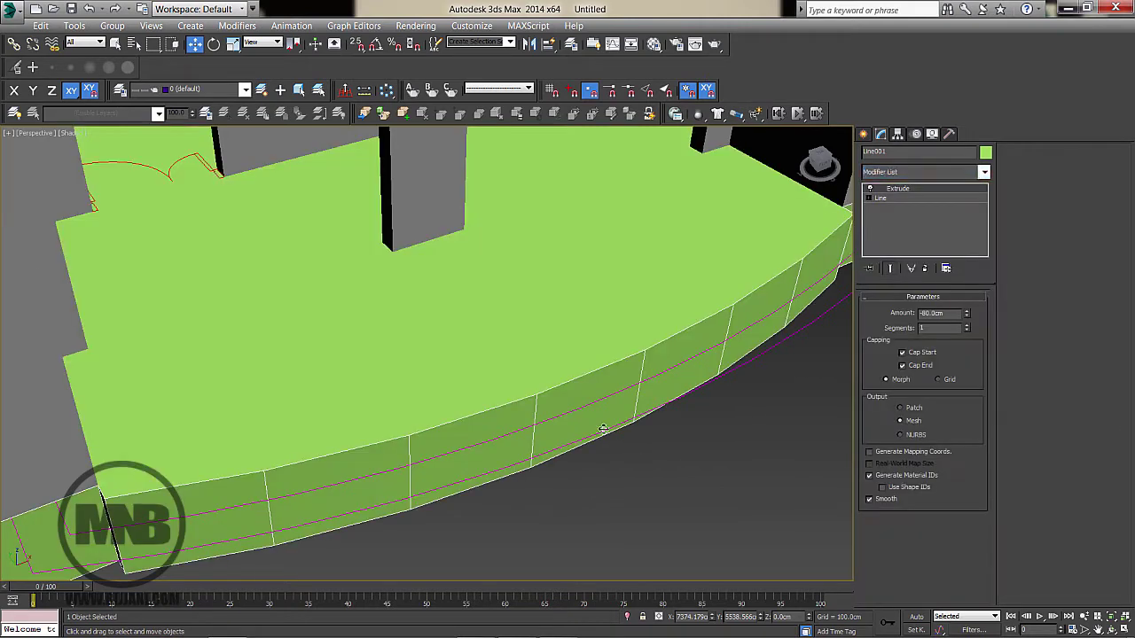
middle_click_drag(607, 435, 602, 428)
scroll(602, 429, "down", 6)
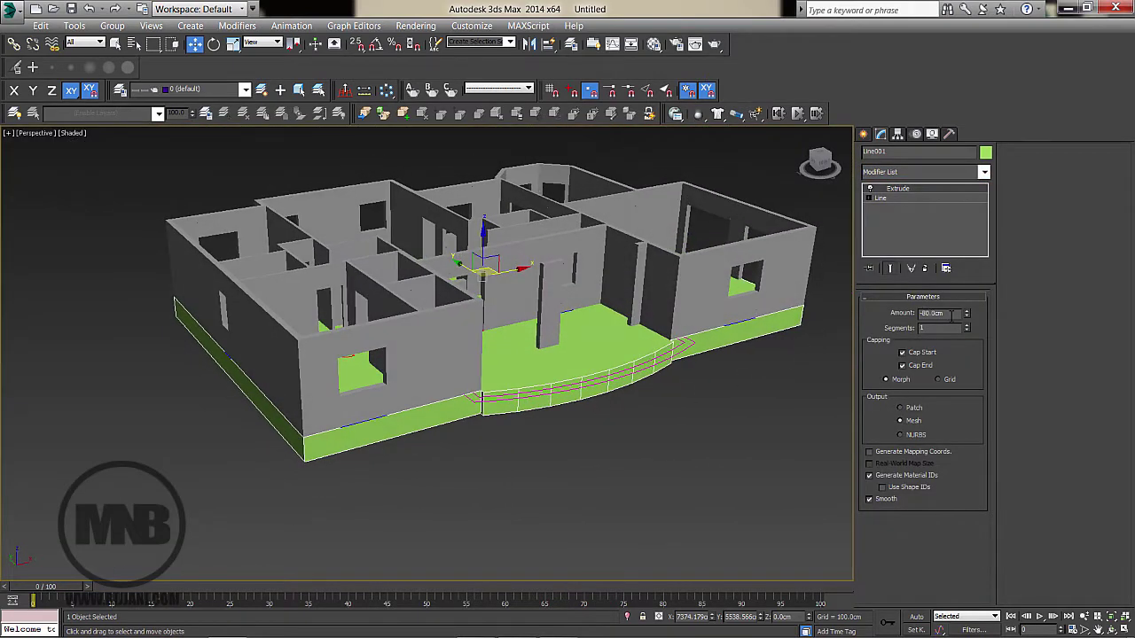
left_click_drag(952, 316, 852, 319)
type("-45")
key("Return")
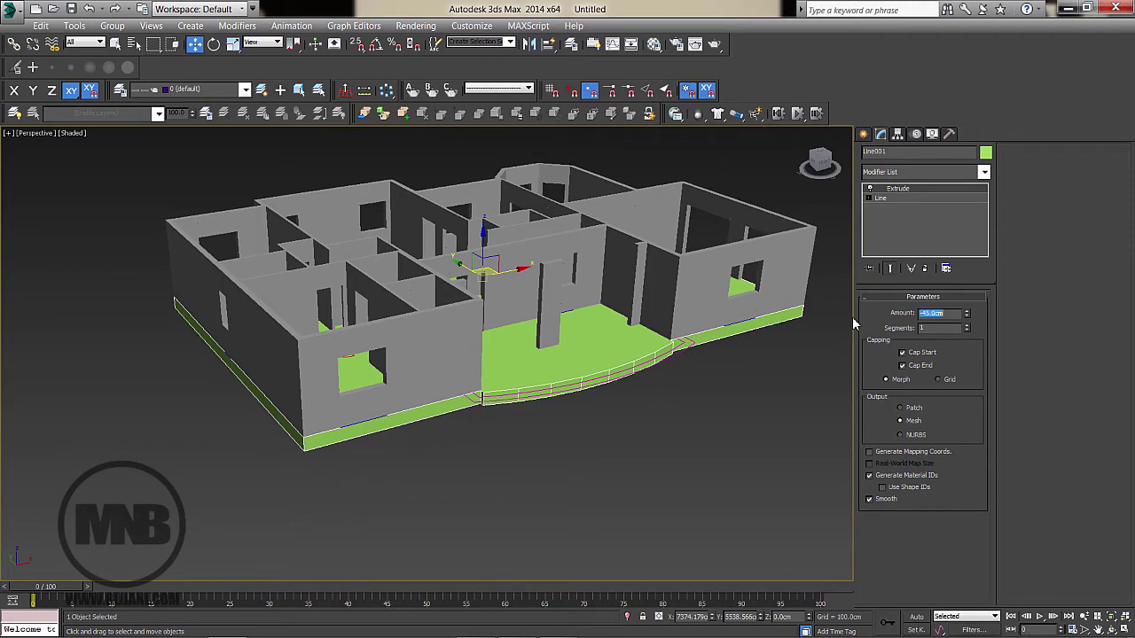
Assign the grey Material #22 to the extruded floor slab
key("m")
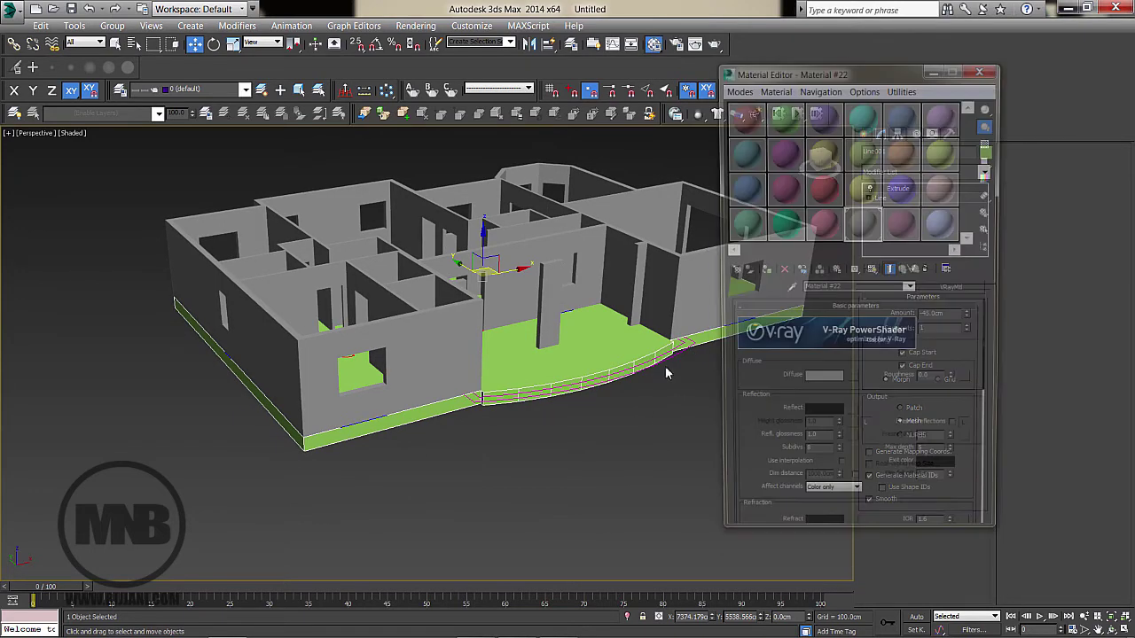
left_click(761, 272)
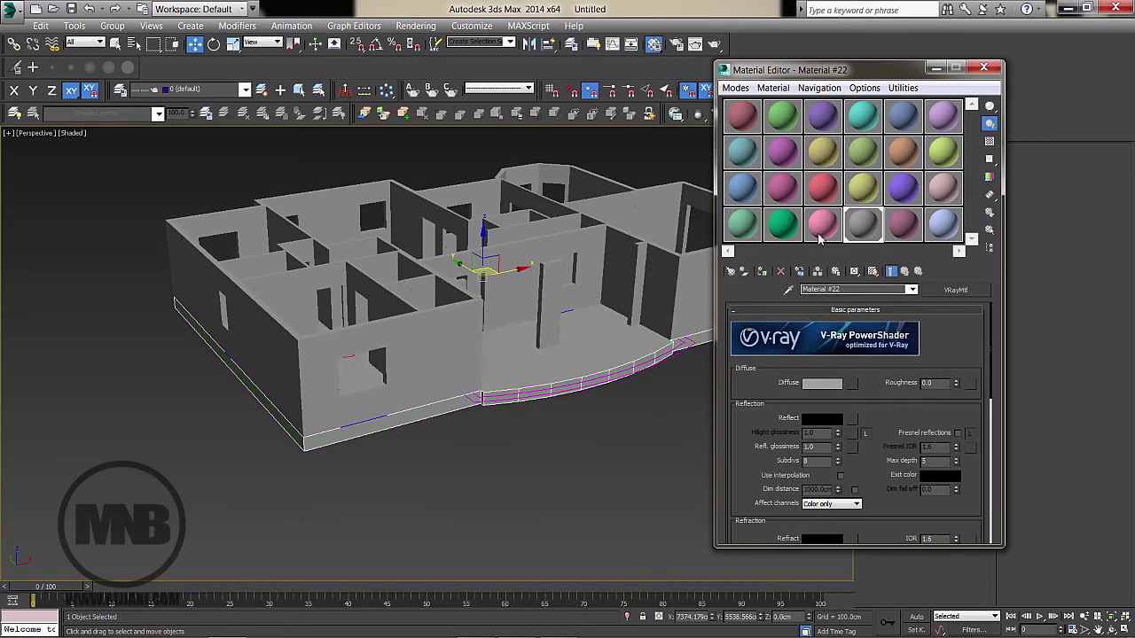
left_click(983, 68)
left_click(682, 481)
Lower the middle entrance step curve to a Z position of -15 cm
middle_click_drag(682, 482, 684, 387)
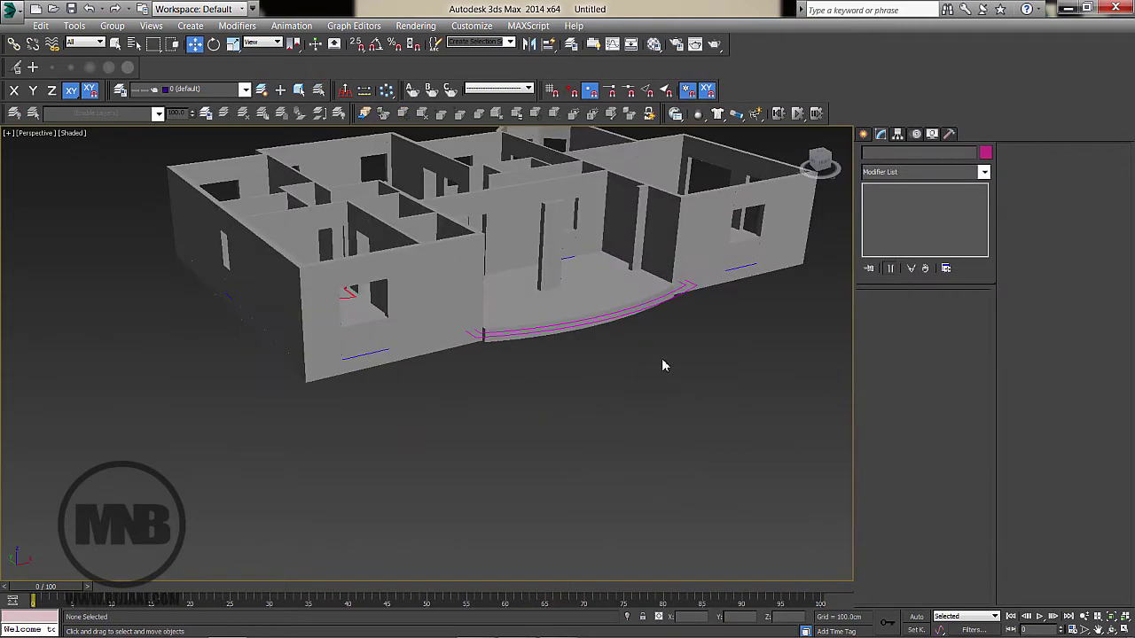
scroll(665, 364, "up", 5)
left_click(701, 307)
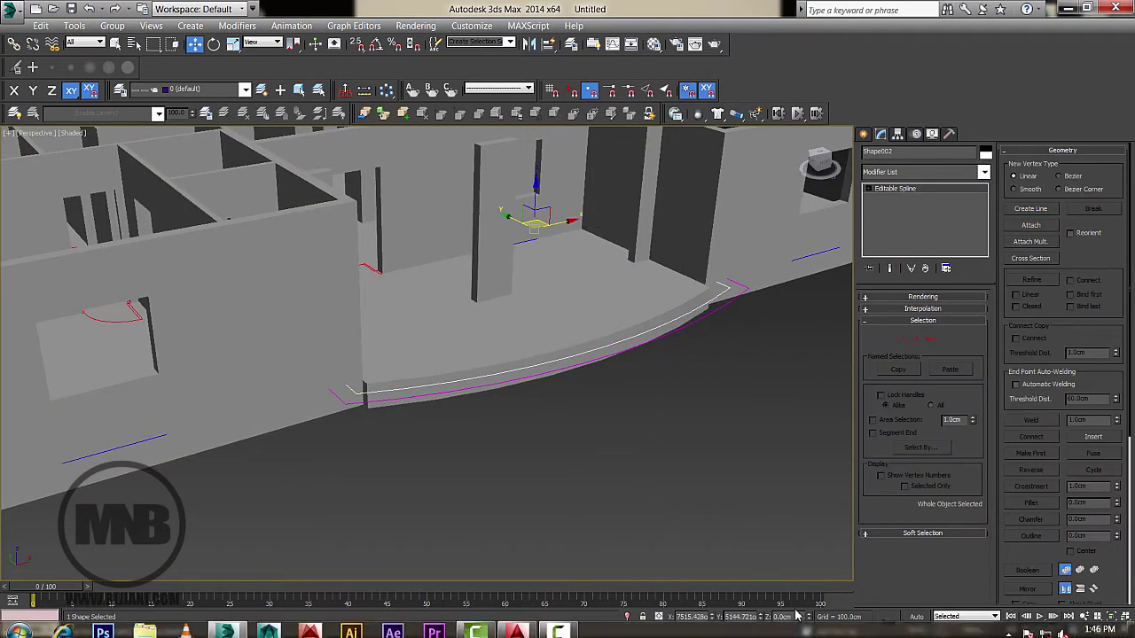
left_click_drag(797, 615, 733, 620)
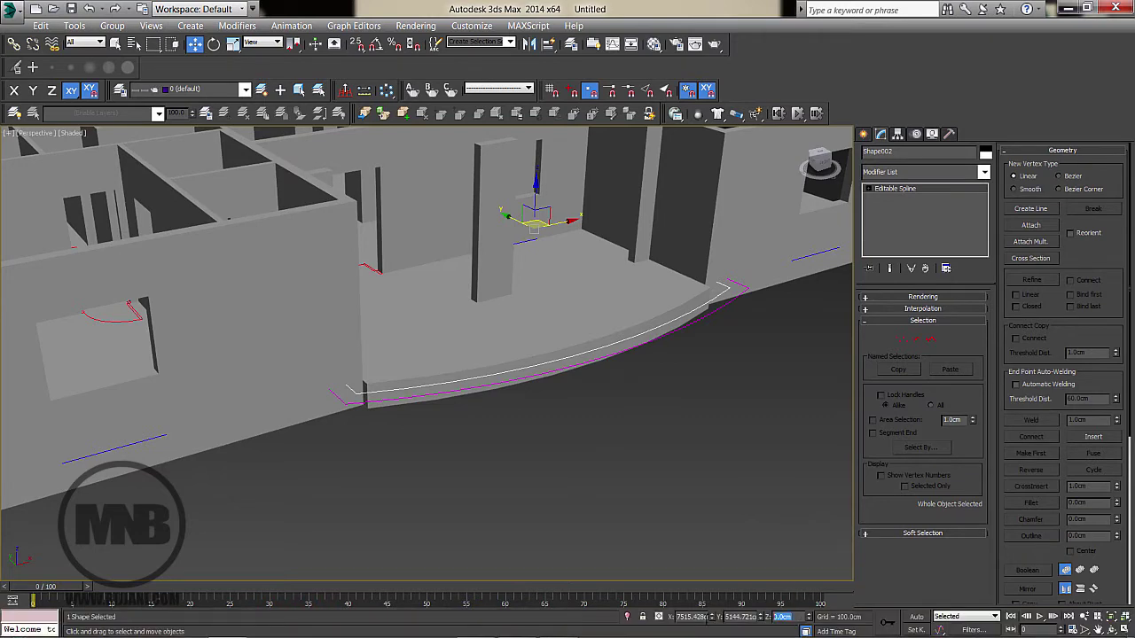
key("Return")
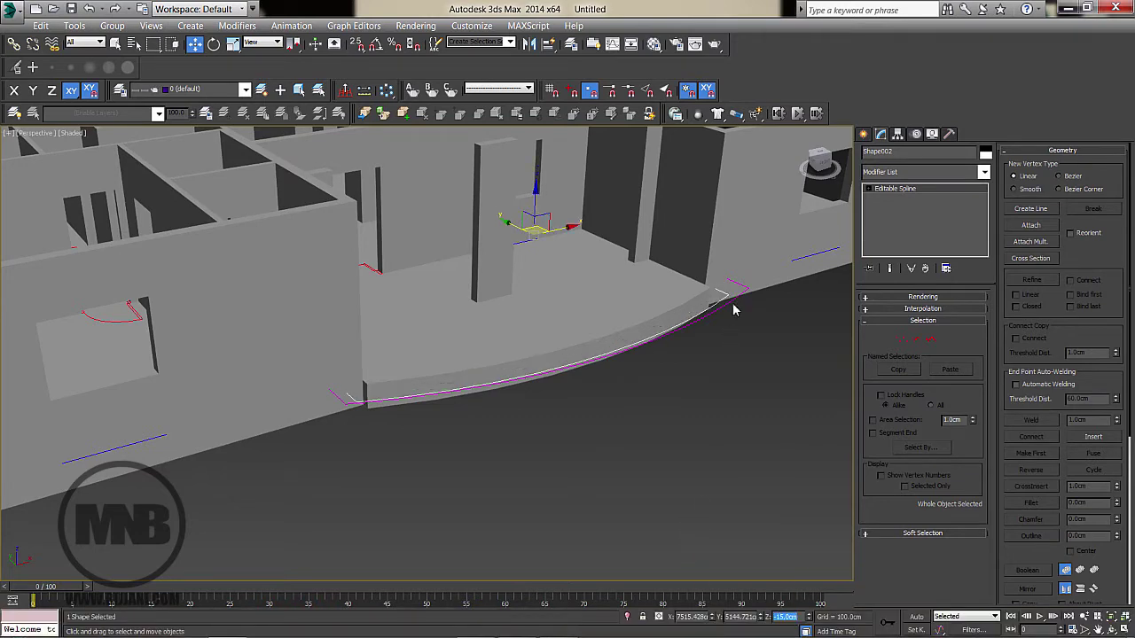
Lower the outermost entrance step curve to a Z position of -30 cm
left_click_drag(734, 309, 735, 304, "shift")
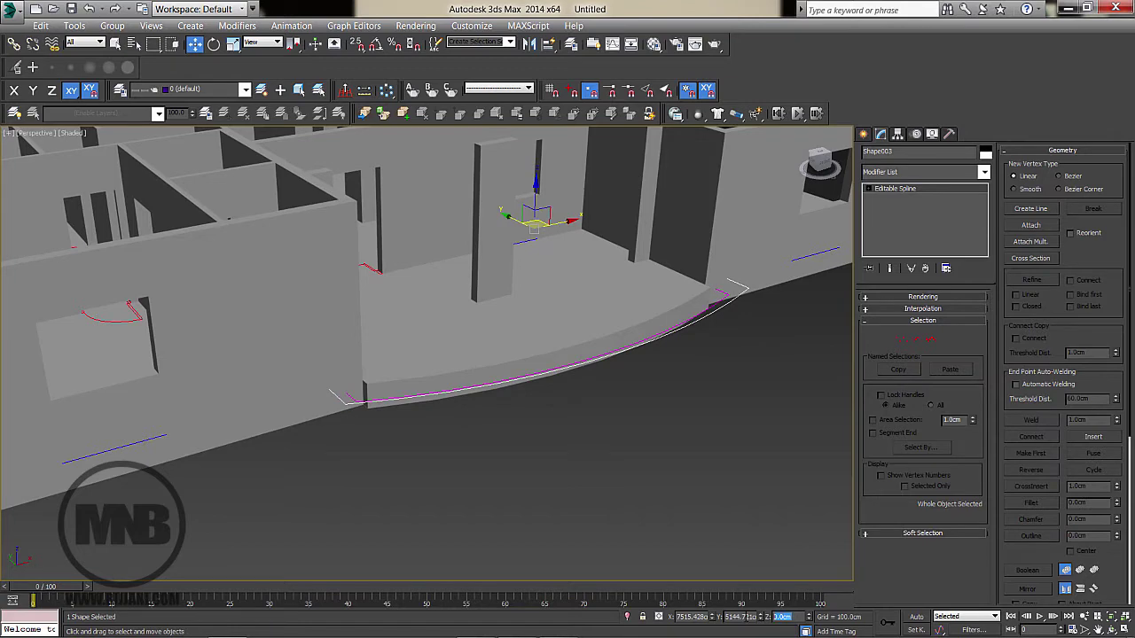
type("-30")
key("Return")
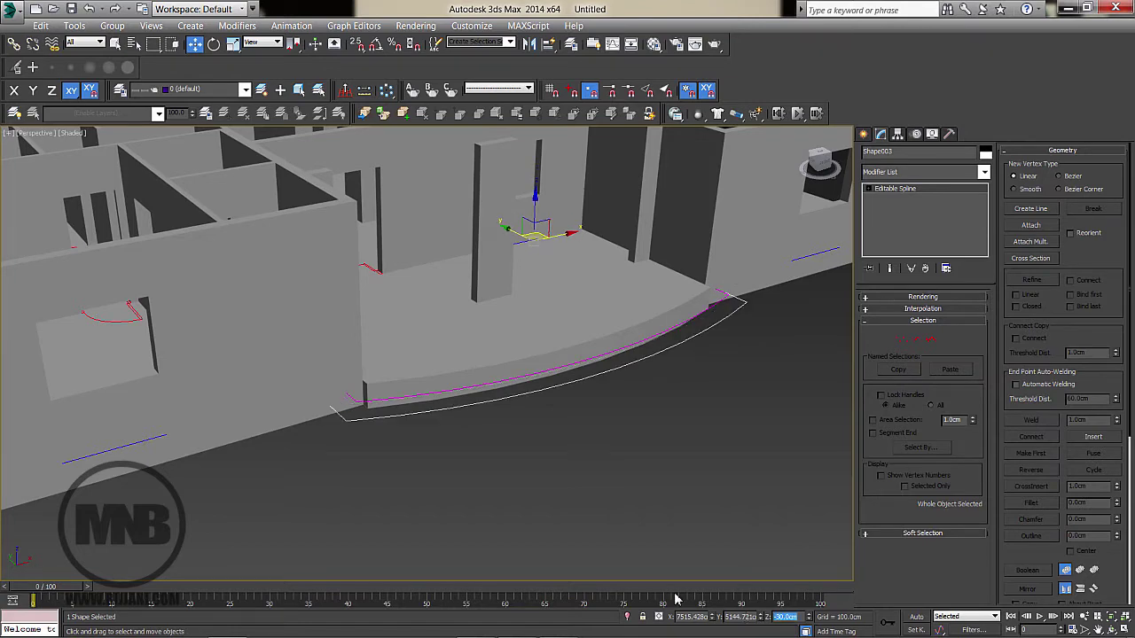
Apply an Extrude modifier to the middle entrance step curve
middle_click_drag(687, 440, 648, 397, "alt")
left_click(666, 312)
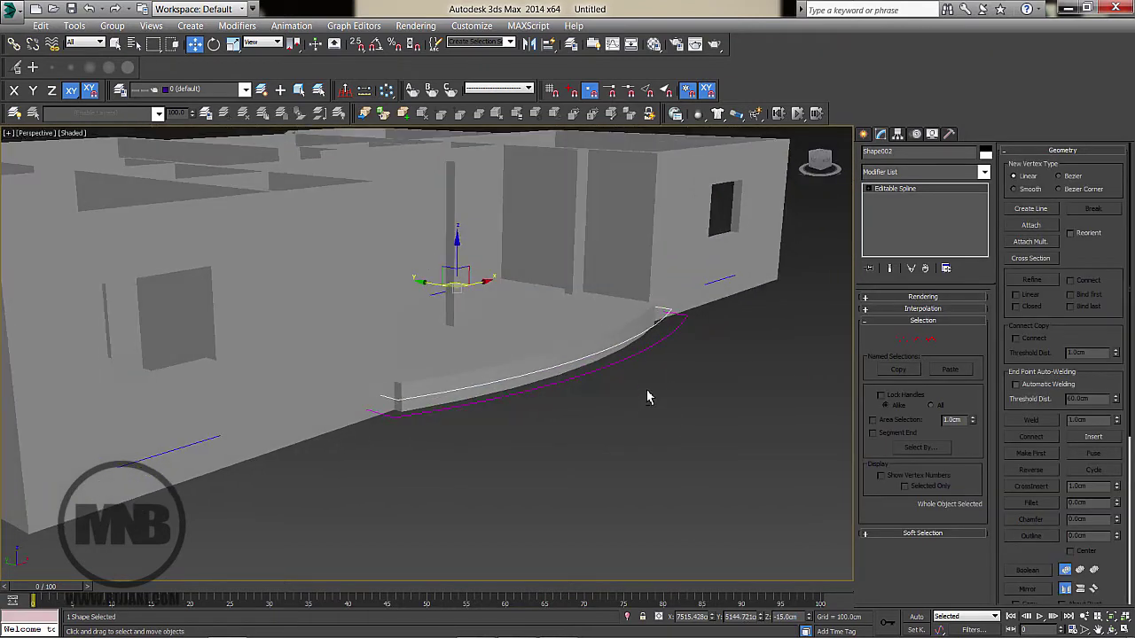
left_click(884, 172)
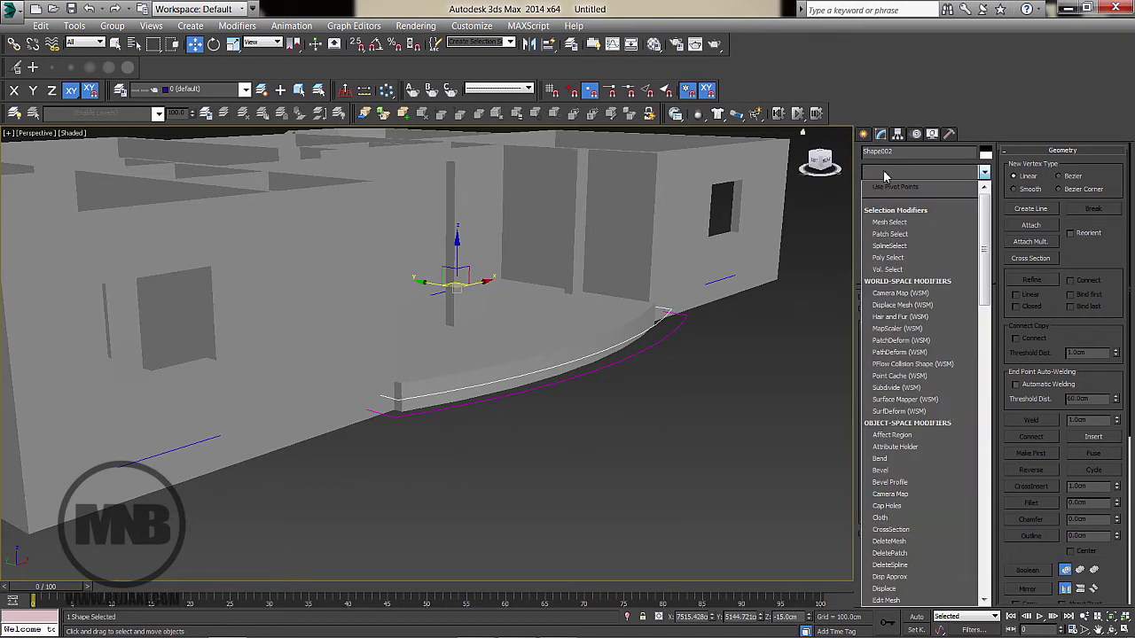
key("e")
left_click(884, 246)
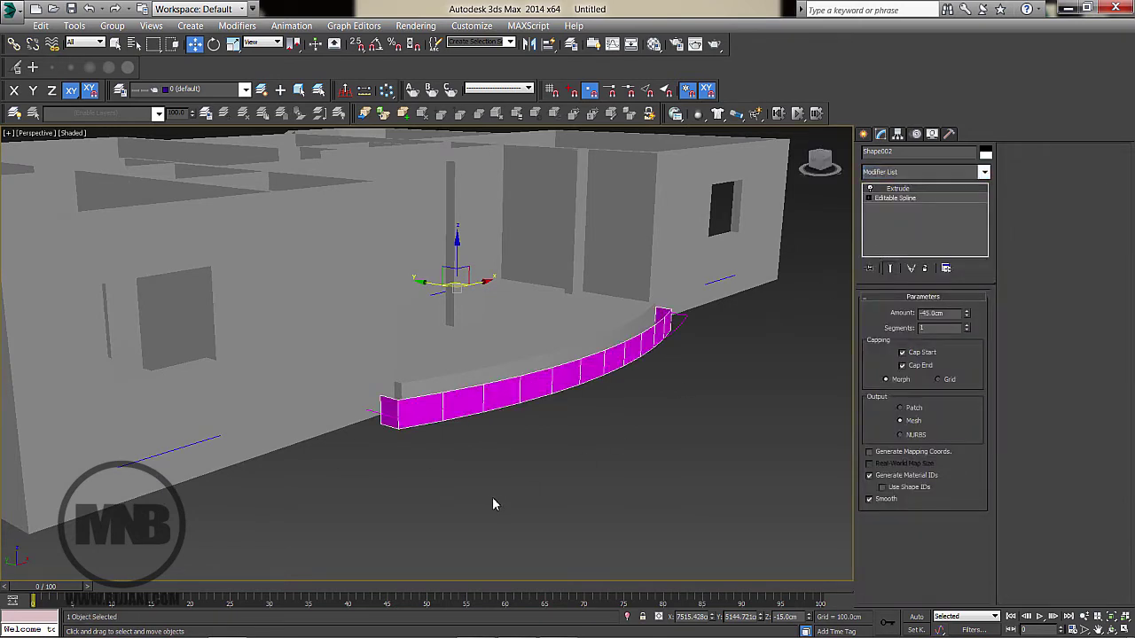
Close the middle step's spline by connecting its two open end vertices beneath the floor slab
middle_click_drag(494, 499, 523, 298, "alt")
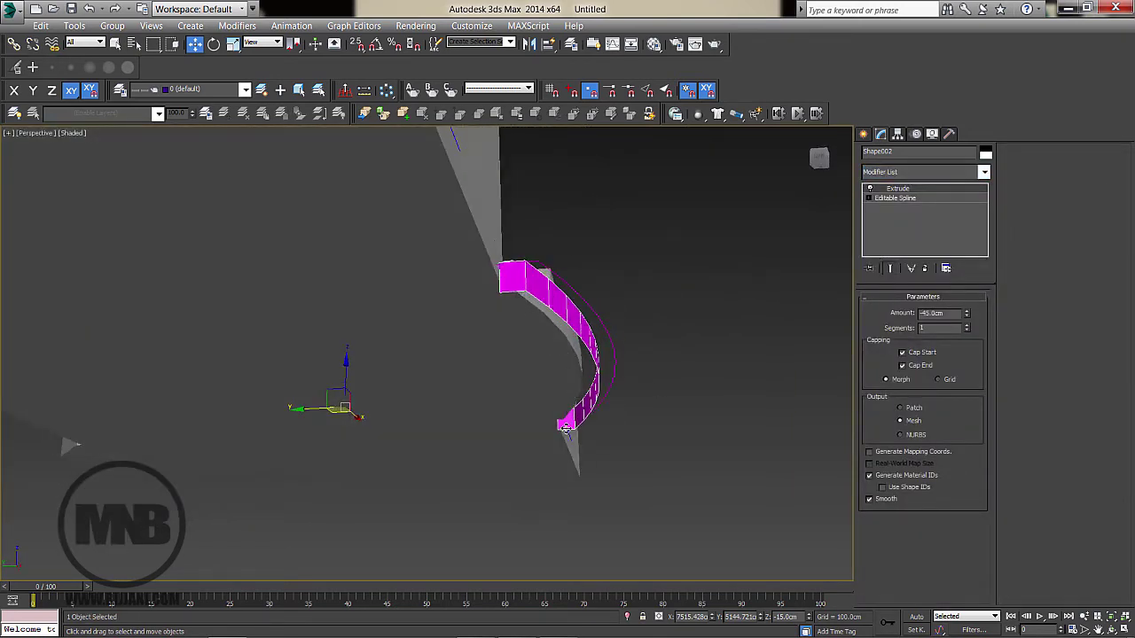
middle_click_drag(562, 425, 543, 492, "alt")
middle_click_drag(592, 412, 620, 341, "alt")
left_click(903, 198)
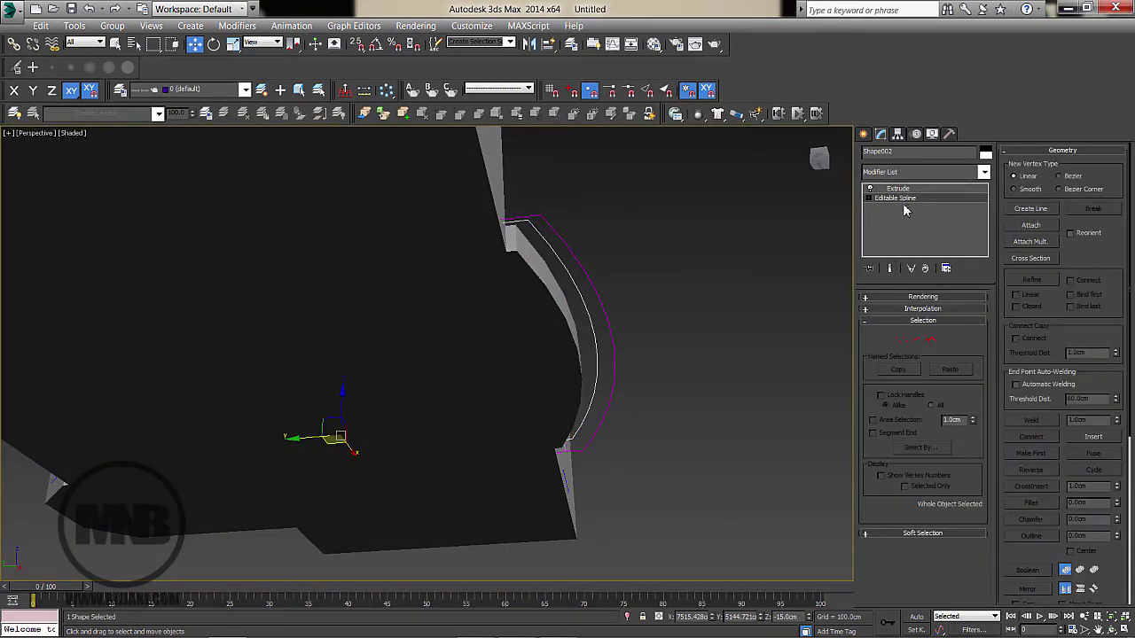
left_click(902, 340)
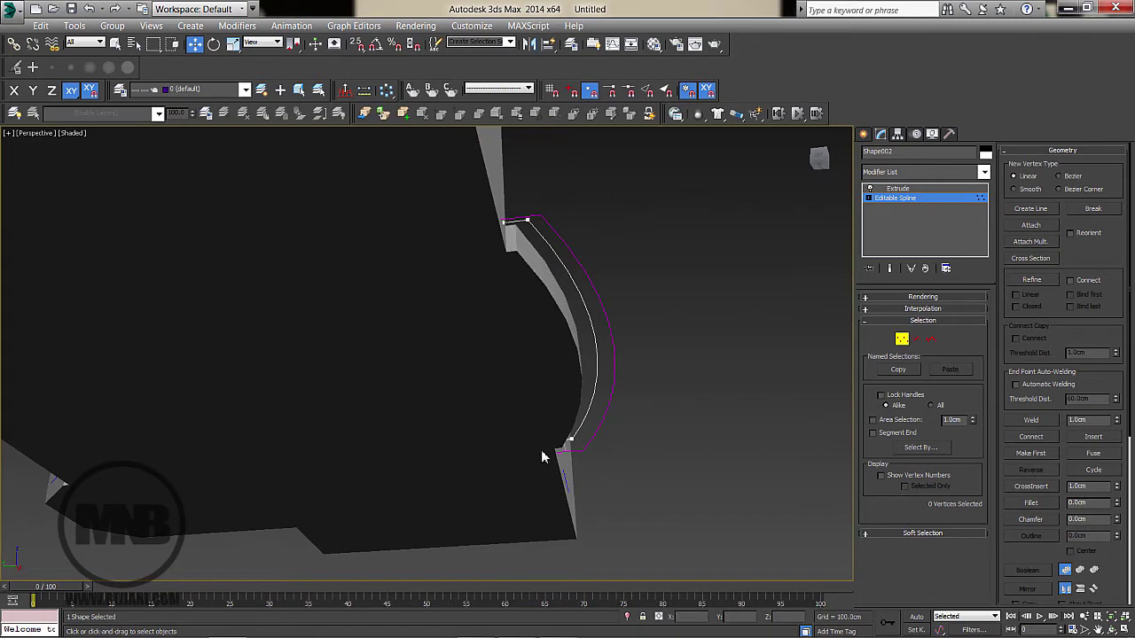
left_click(1036, 437)
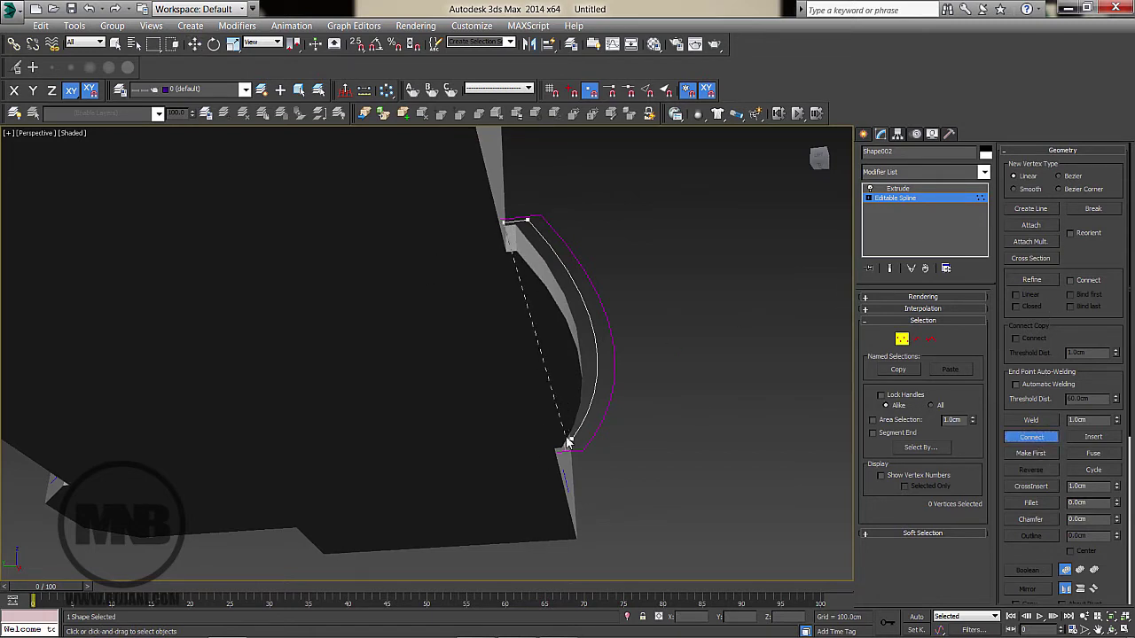
middle_click_drag(604, 288, 590, 356, "alt")
Set the middle step's extrusion amount to -15 cm
left_click(898, 188)
middle_click_drag(697, 390, 738, 371, "alt")
double_click(931, 315)
type("-15.0cm")
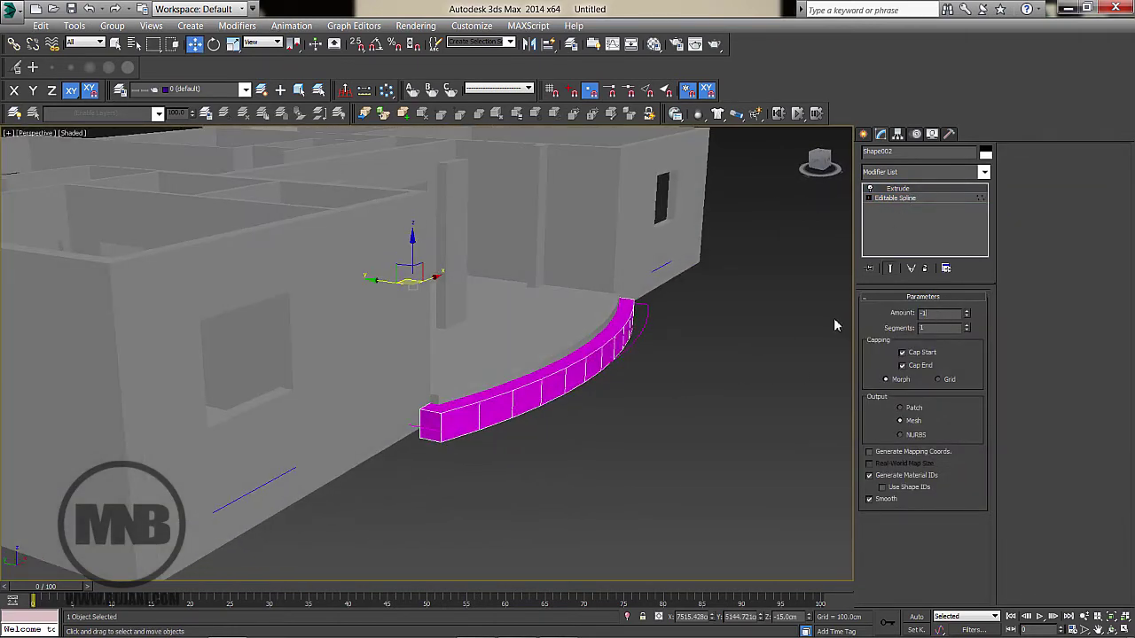
key("Return")
Close the outermost step curve by connecting its two open end vertices
scroll(610, 346, "up", 5)
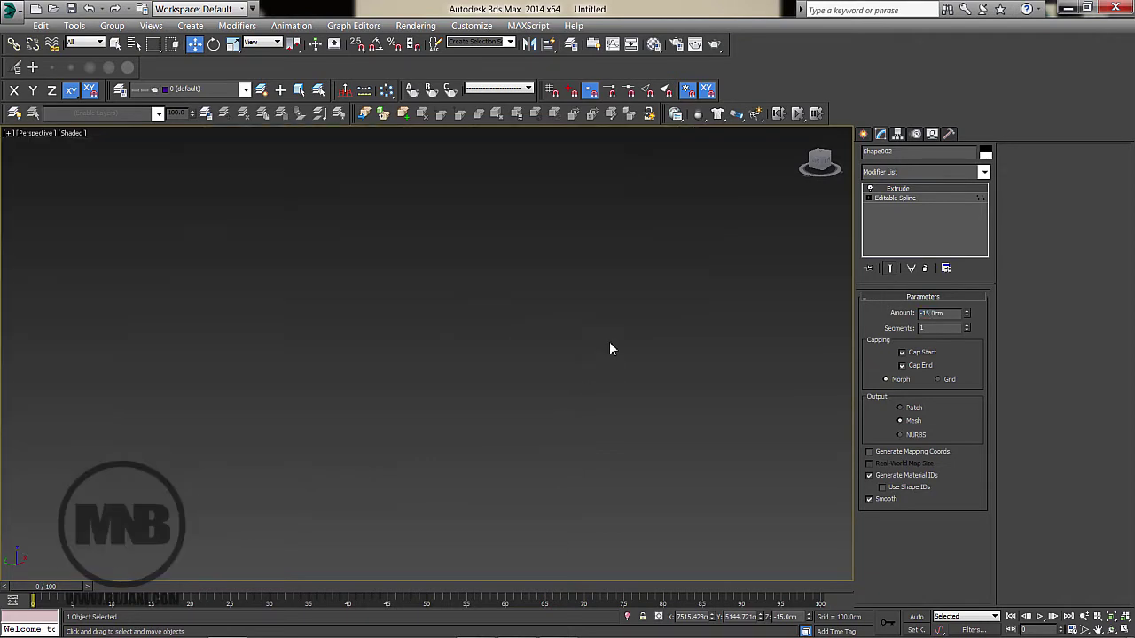
left_click(638, 300)
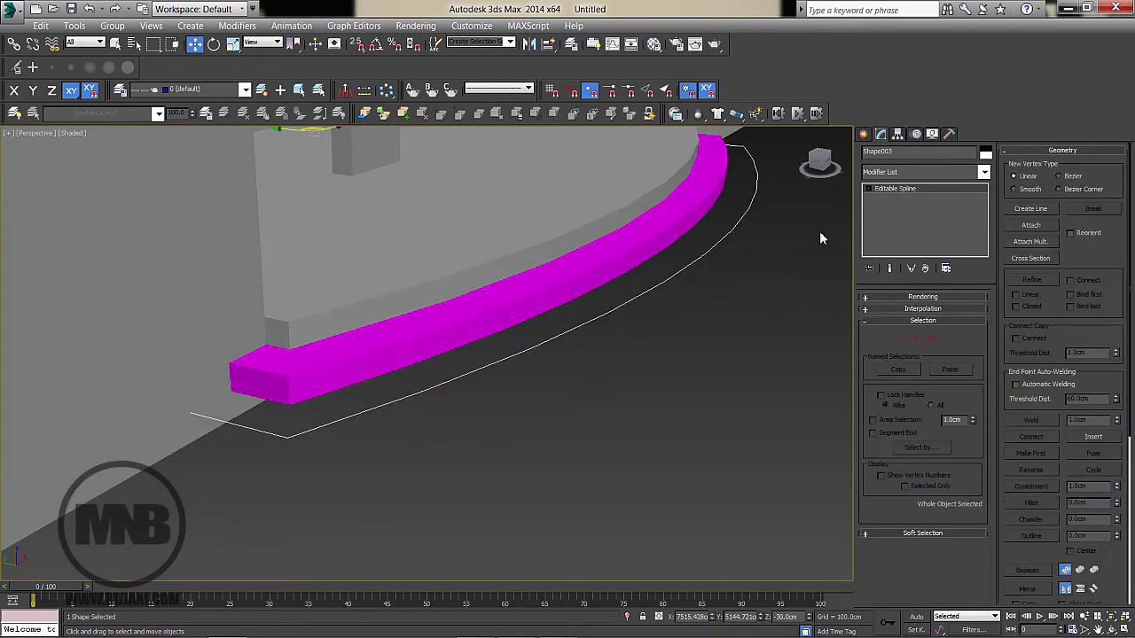
left_click(904, 340)
scroll(563, 332, "down", 4)
middle_click_drag(563, 331, 614, 244, "alt")
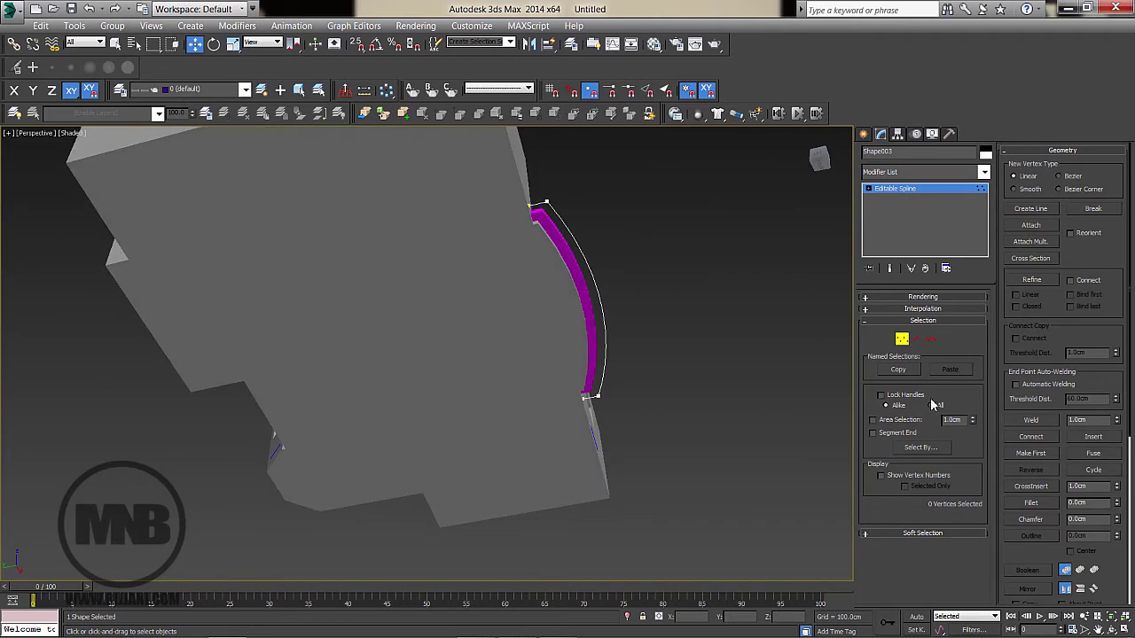
left_click(1029, 438)
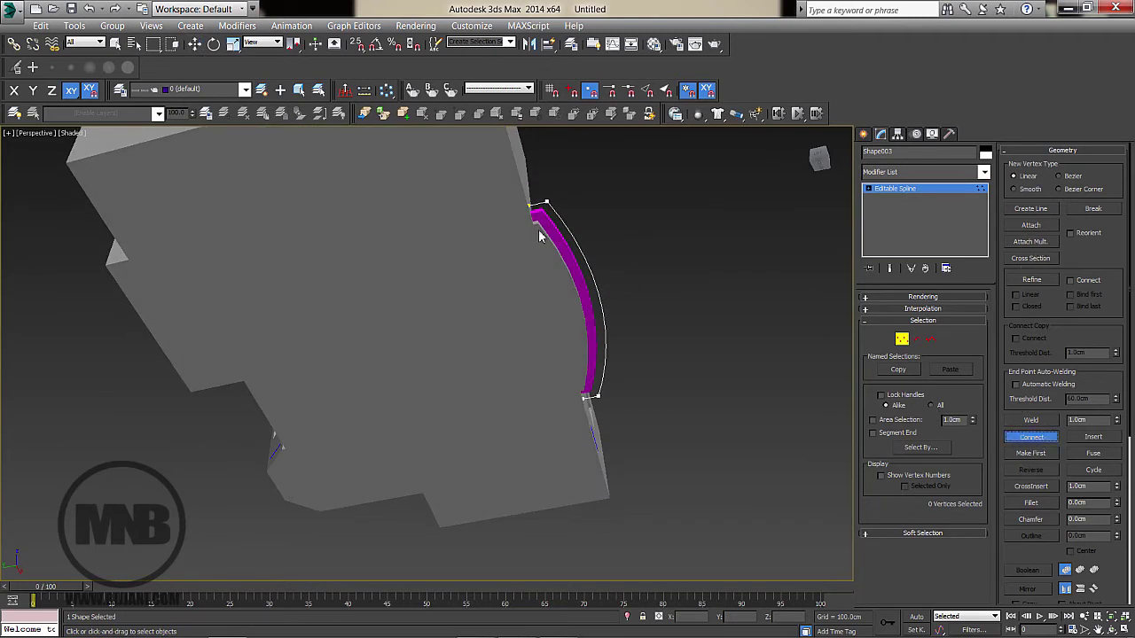
left_click_drag(585, 401, 585, 403)
left_click(1029, 438)
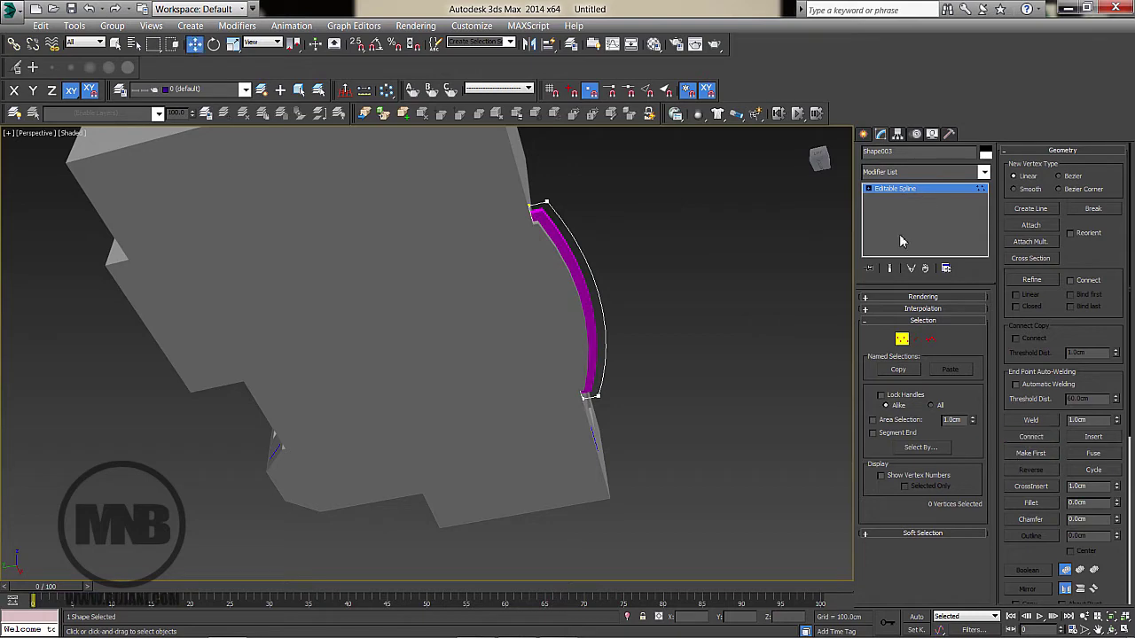
Apply an Extrude modifier to the closed outermost step shape
left_click(913, 172)
scroll(901, 239, "down", 5)
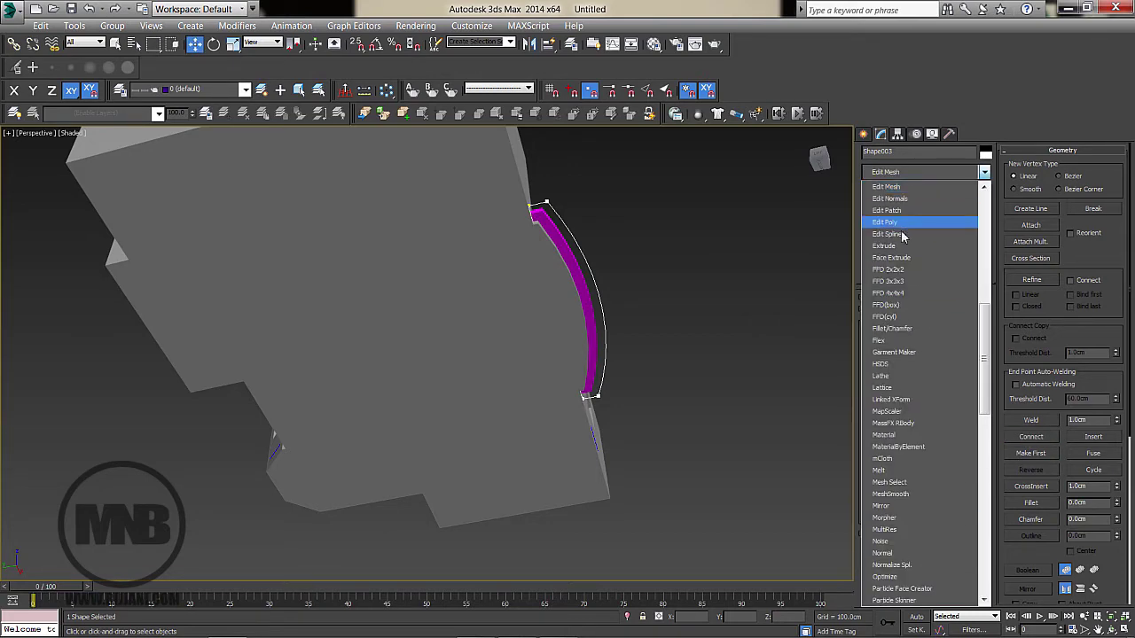
left_click(901, 249)
middle_click_drag(686, 358, 663, 439, "alt")
scroll(652, 328, "up", 4)
middle_click_drag(650, 324, 643, 405)
Select both entrance steps together with the floor slab and assign the grey Material #22 to them
left_click_drag(550, 414, 552, 417)
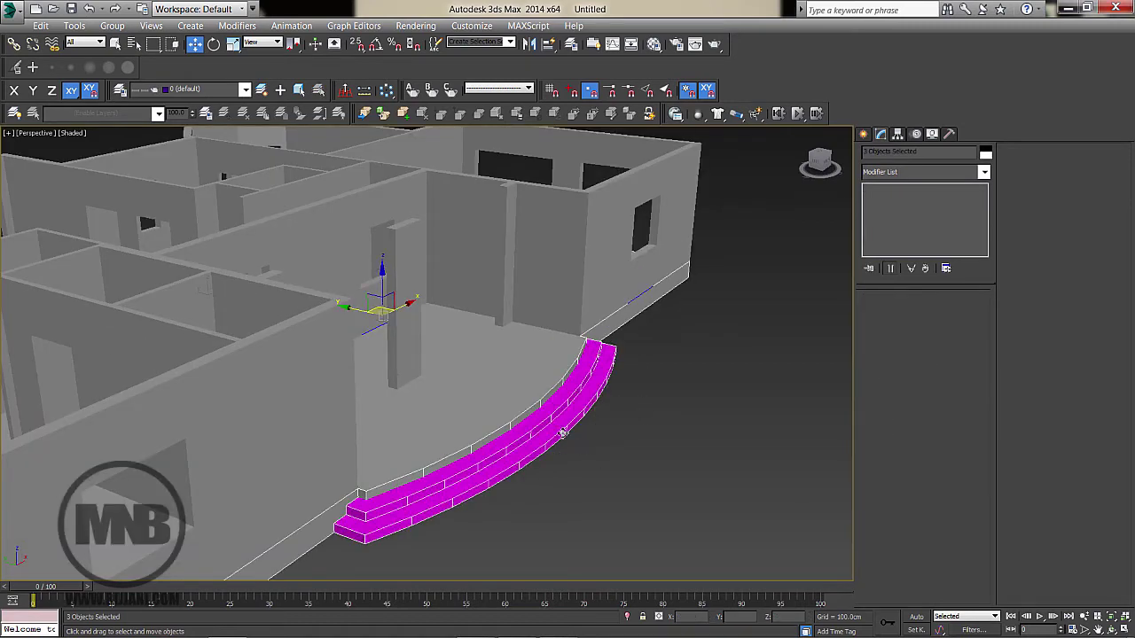
key("m")
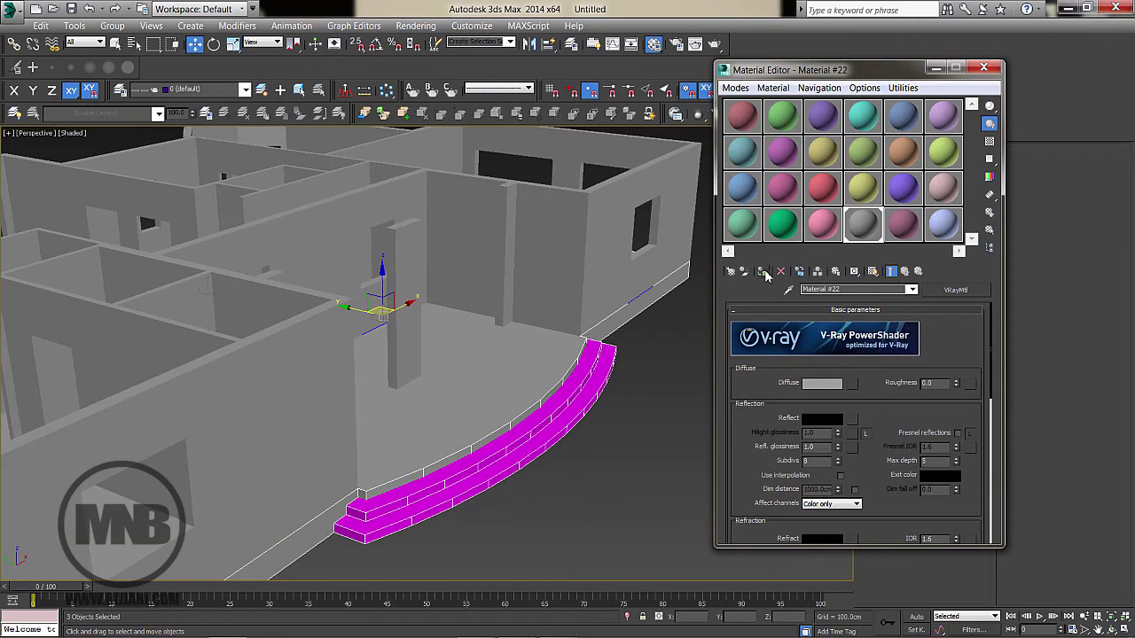
left_click(764, 273)
left_click(984, 68)
left_click(724, 410)
Select the floor slab and examine how it meets the entrance steps and the villa walls
middle_click_drag(724, 411, 489, 417, "alt")
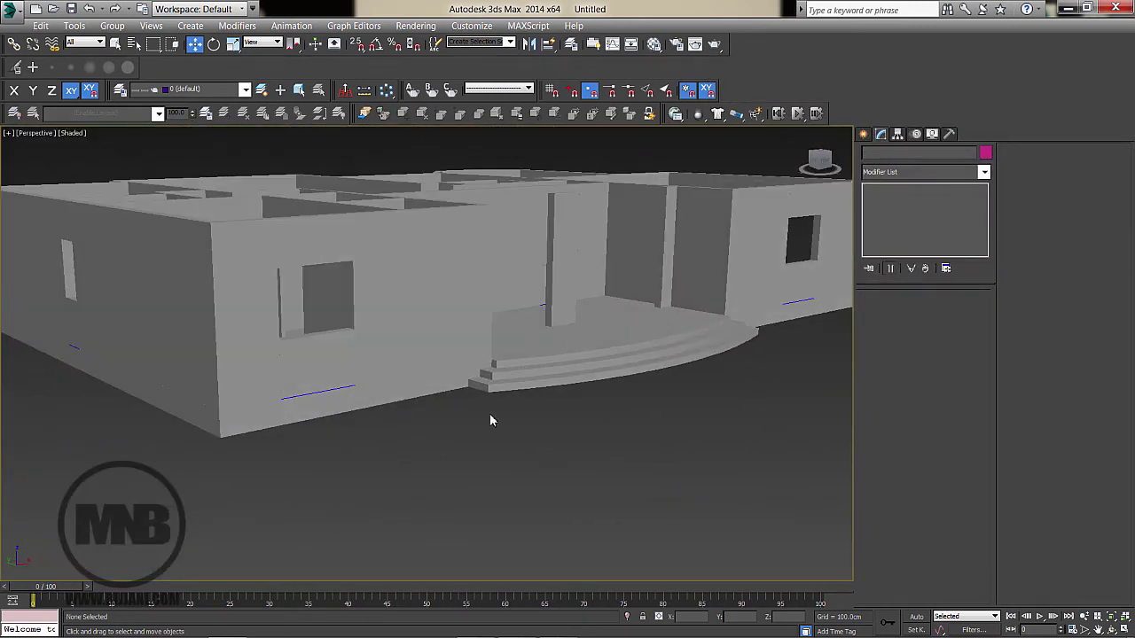
scroll(449, 372, "up", 5)
left_click(420, 354)
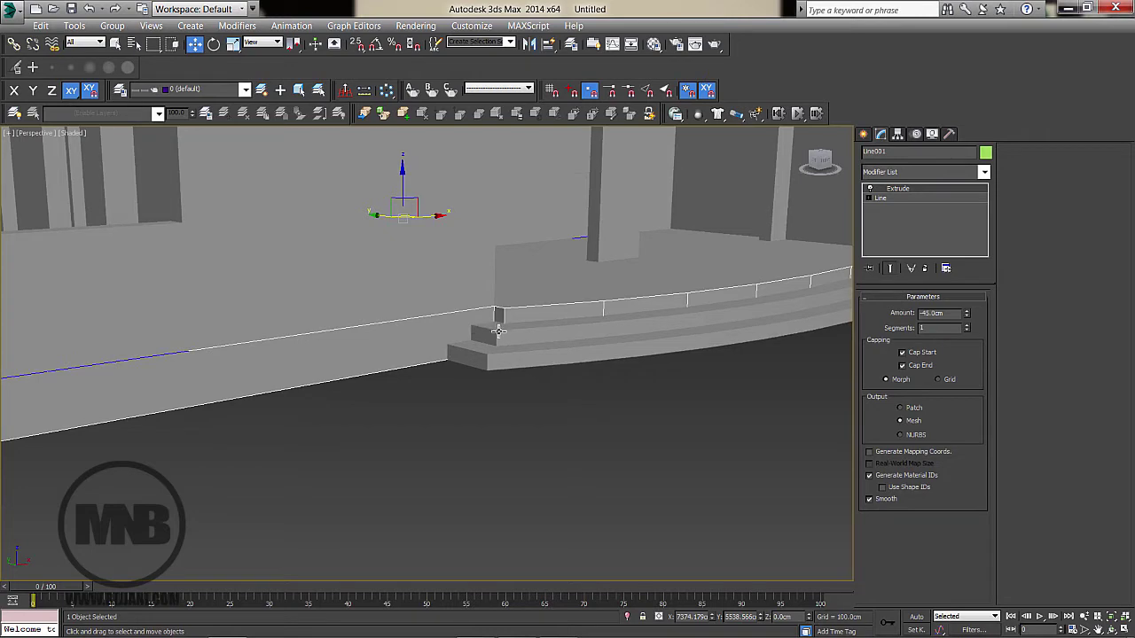
scroll(506, 377, "down", 10)
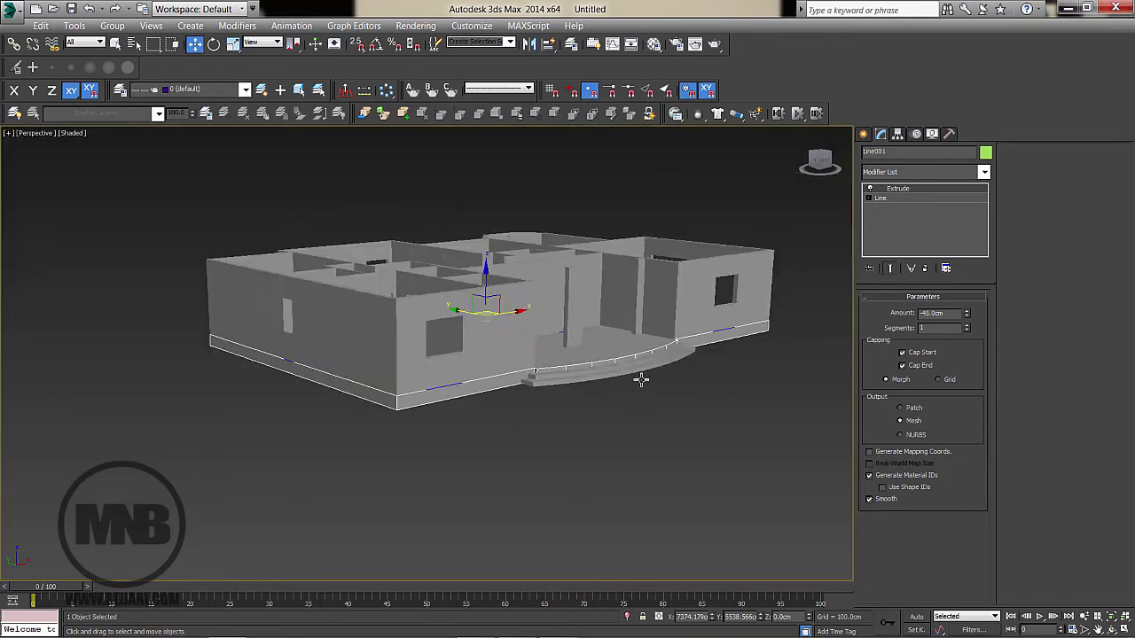
Unhide all hidden objects while keeping the hidden layers hidden, with the villa's recessed side entrance corner in view
middle_click_drag(568, 378, 526, 378, "alt")
scroll(526, 378, "up", 8)
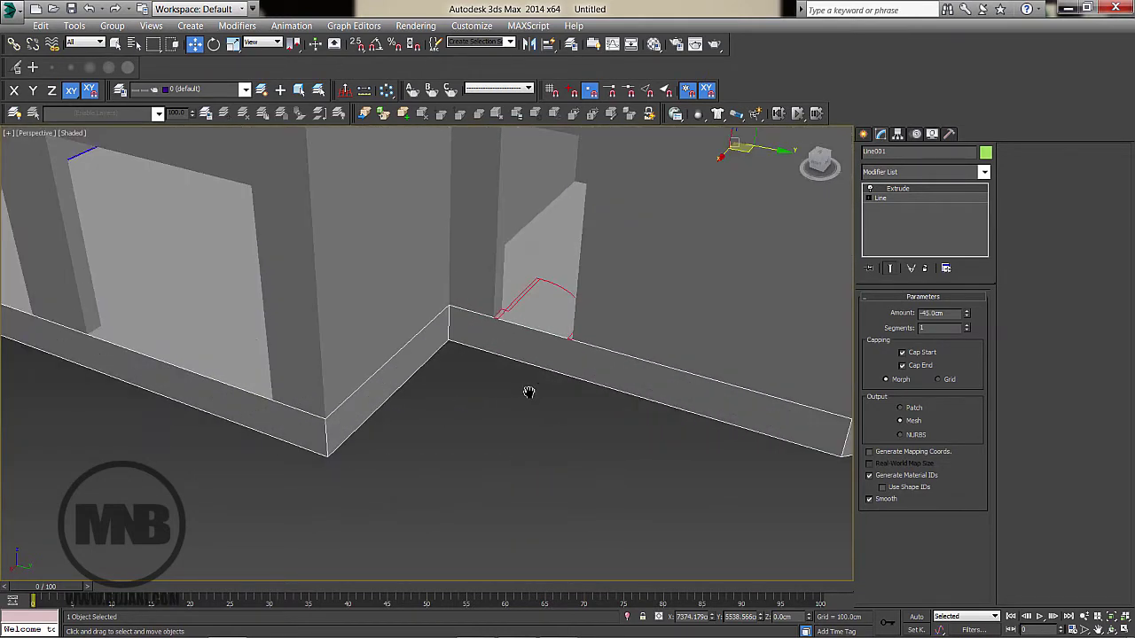
right_click(489, 418)
left_click(514, 352)
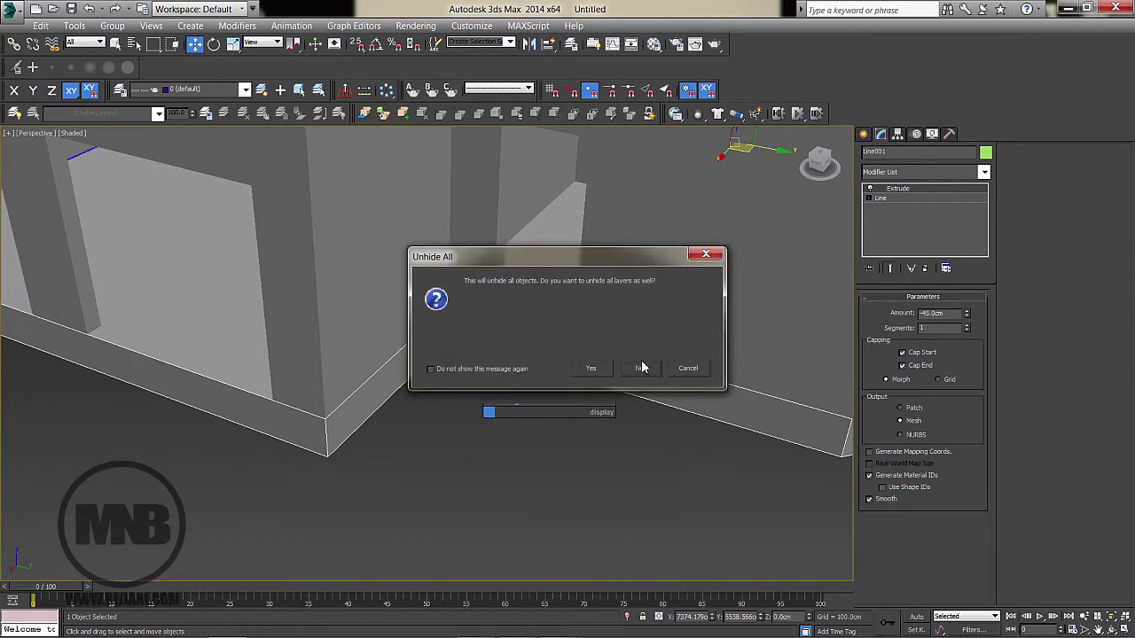
left_click(640, 369)
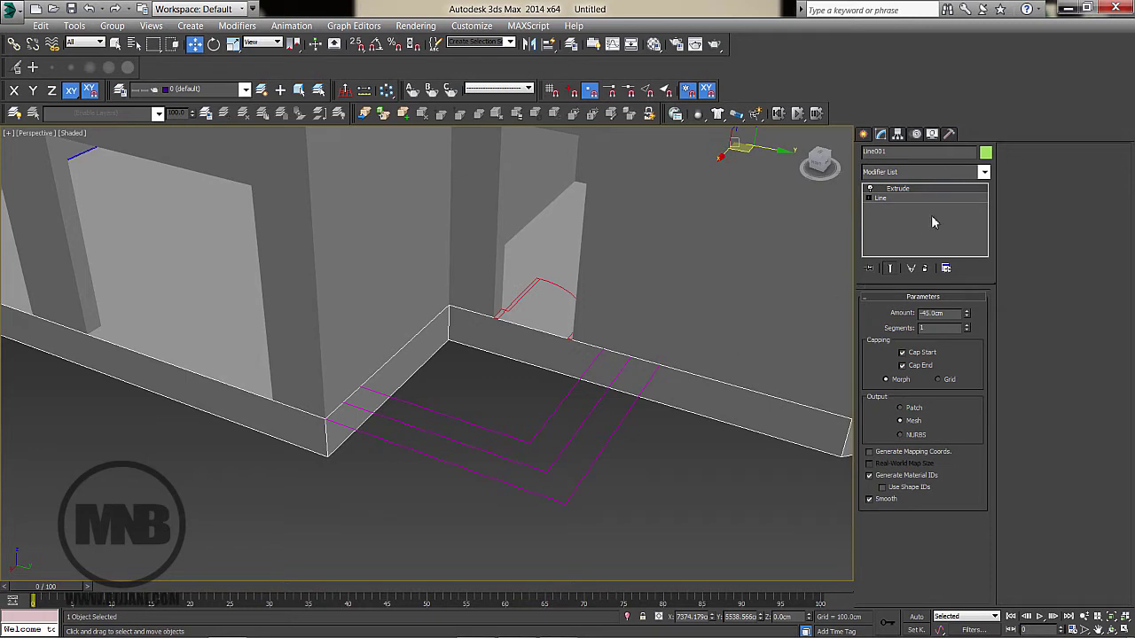
Draw three rectangles about 180, 210 and 240 cm square over the side entrance step lines, each snapped to the slab's inner corner
left_click(866, 133)
left_click(945, 234)
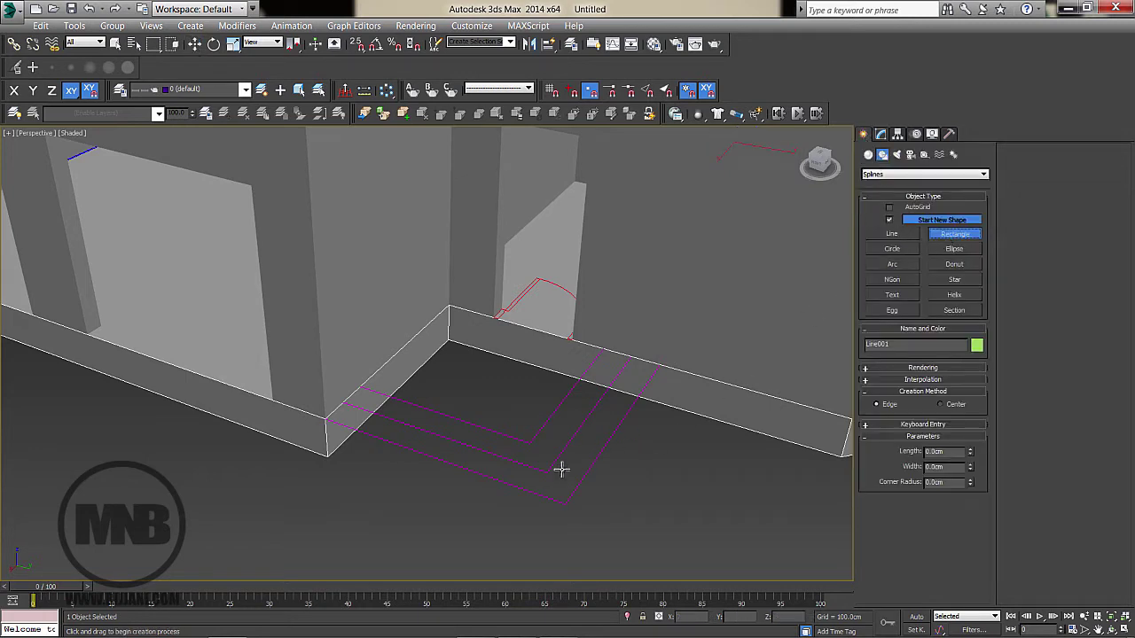
left_click_drag(530, 443, 452, 308)
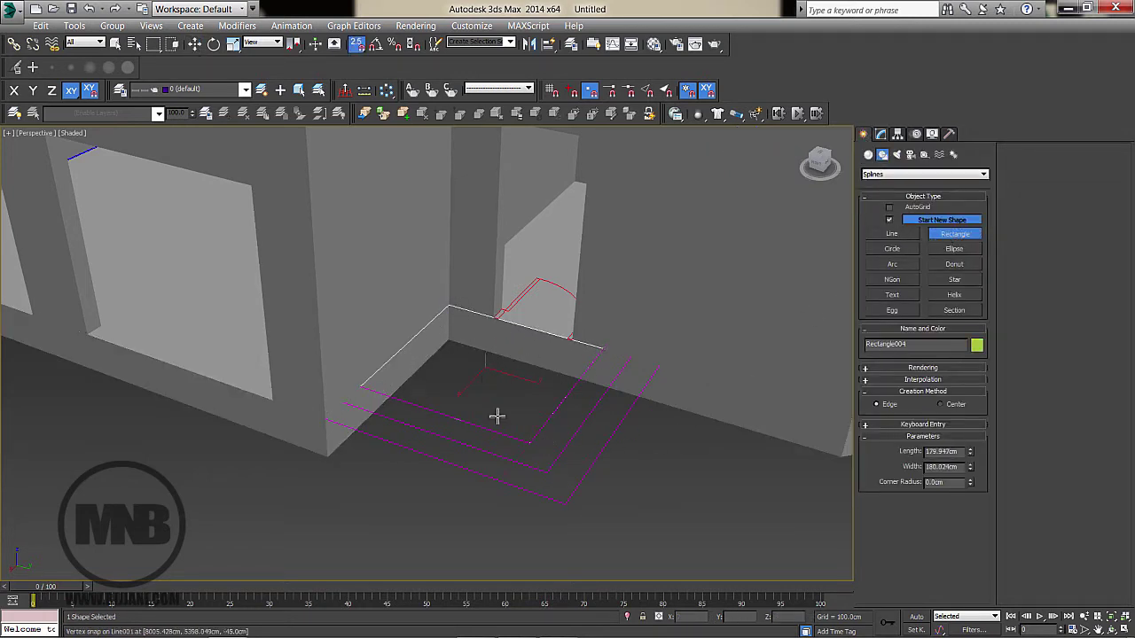
left_click_drag(547, 471, 452, 311)
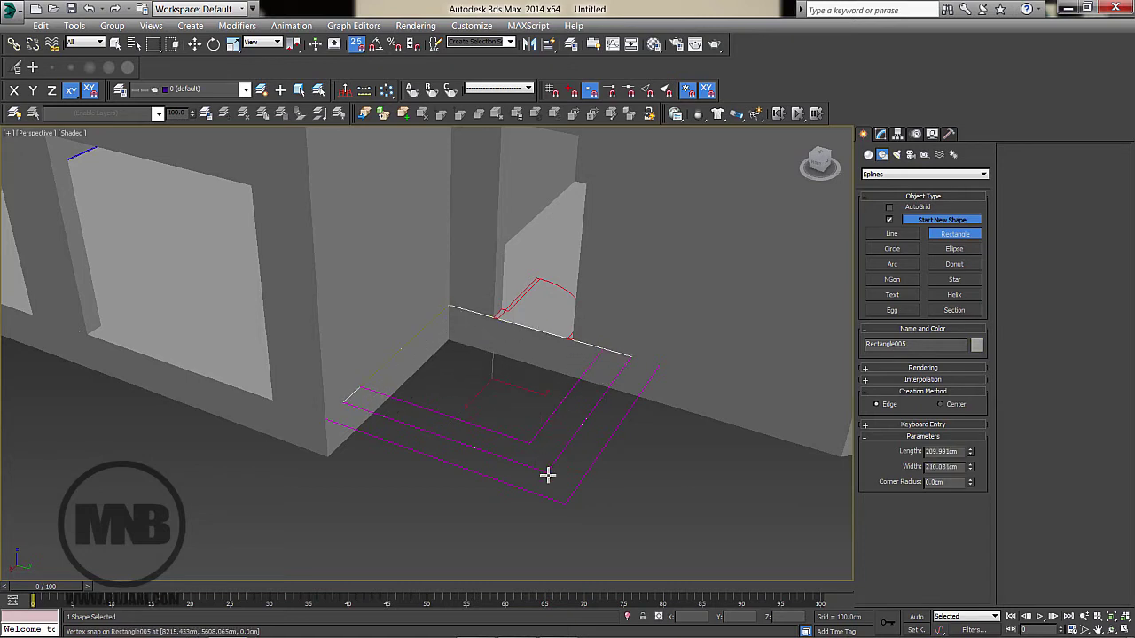
left_click_drag(565, 503, 452, 307)
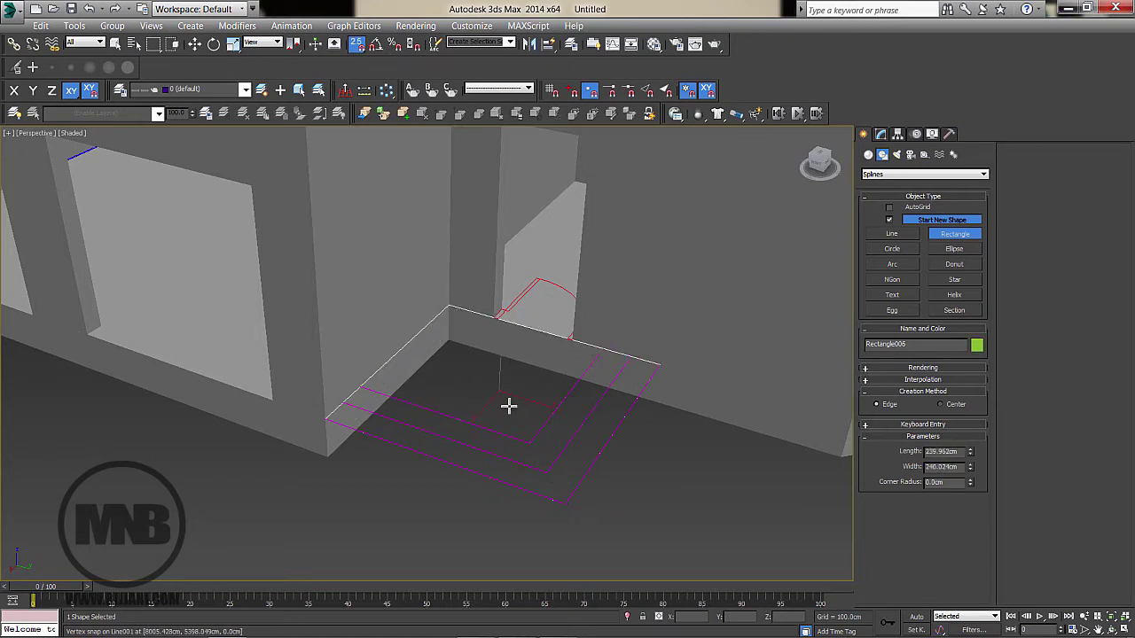
right_click(626, 418)
Set the Z position of the largest step rectangle to -30 cm and of the middle one to -15 cm
middle_click_drag(626, 420, 598, 298)
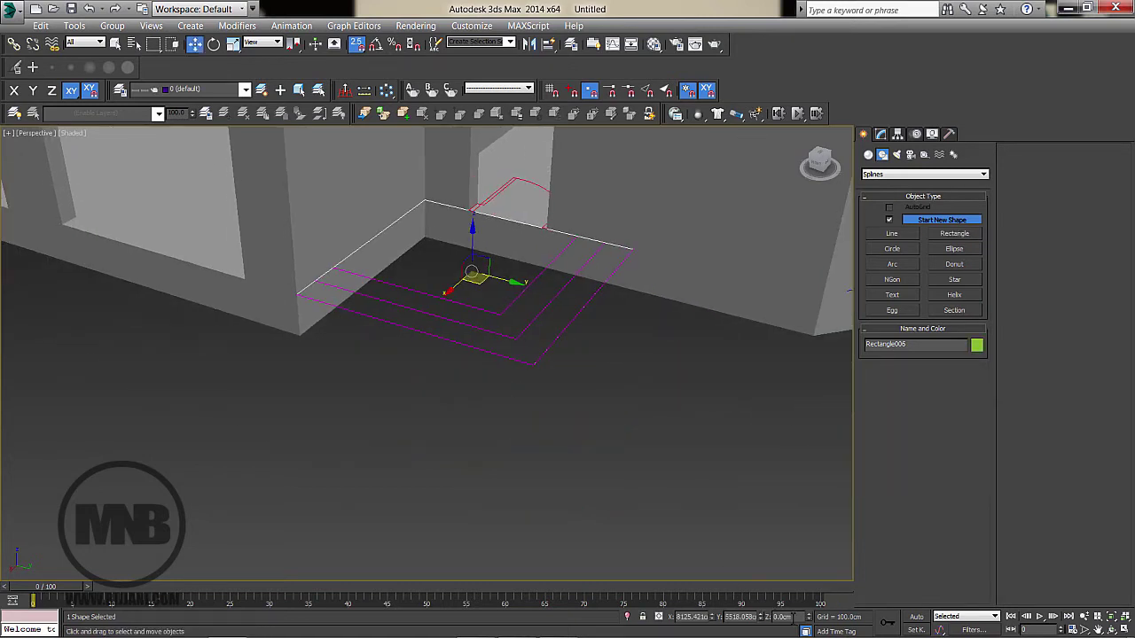
key("Return")
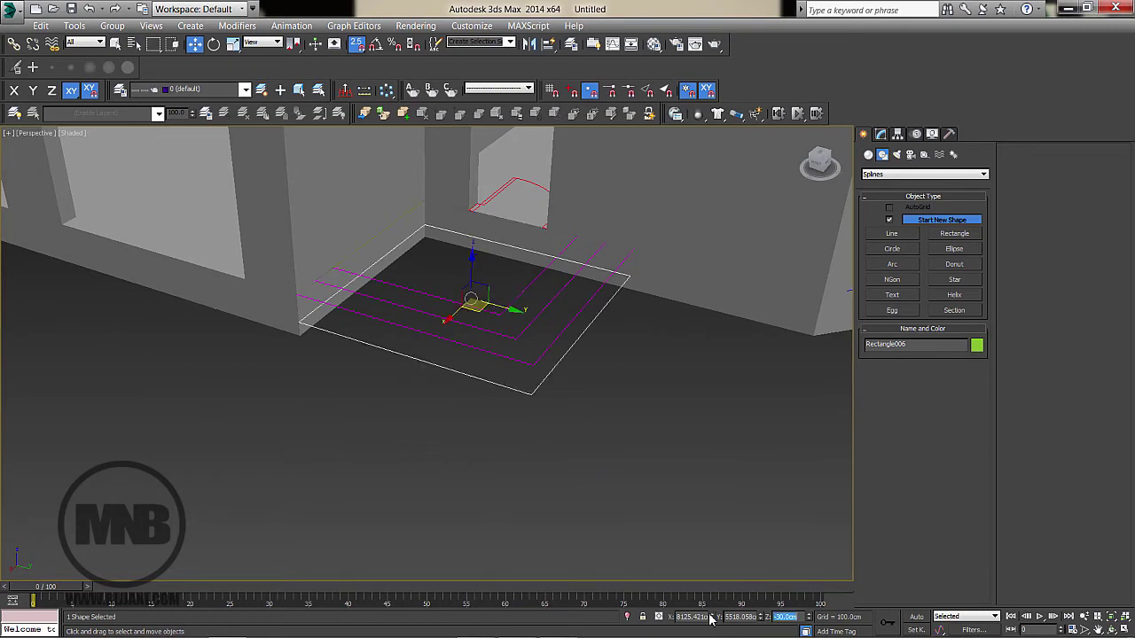
left_click(516, 338)
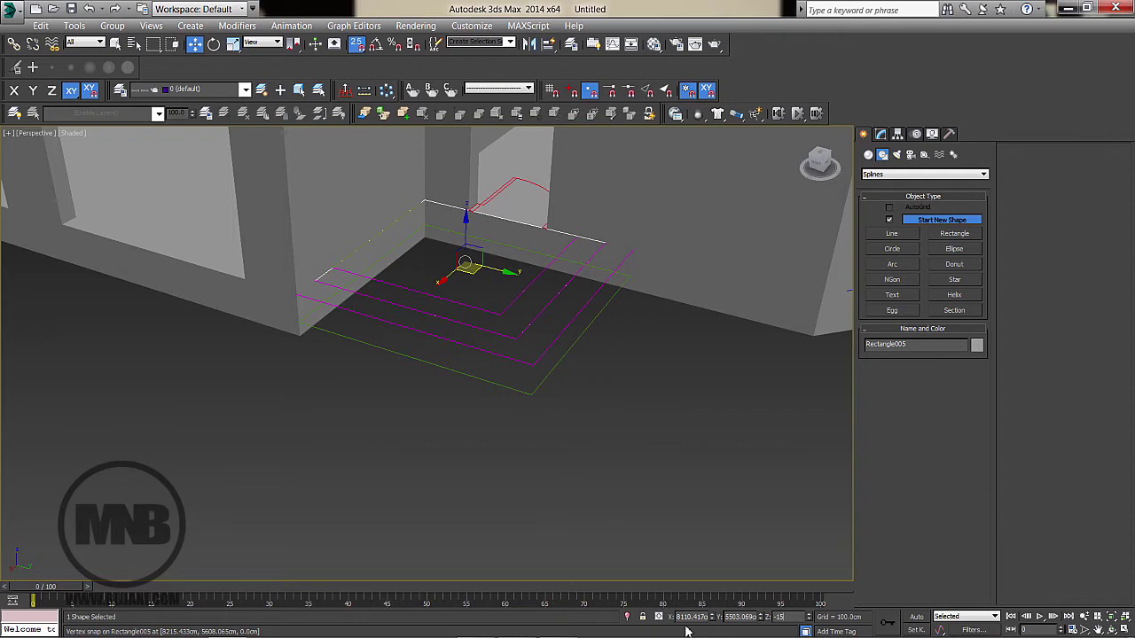
key("Return")
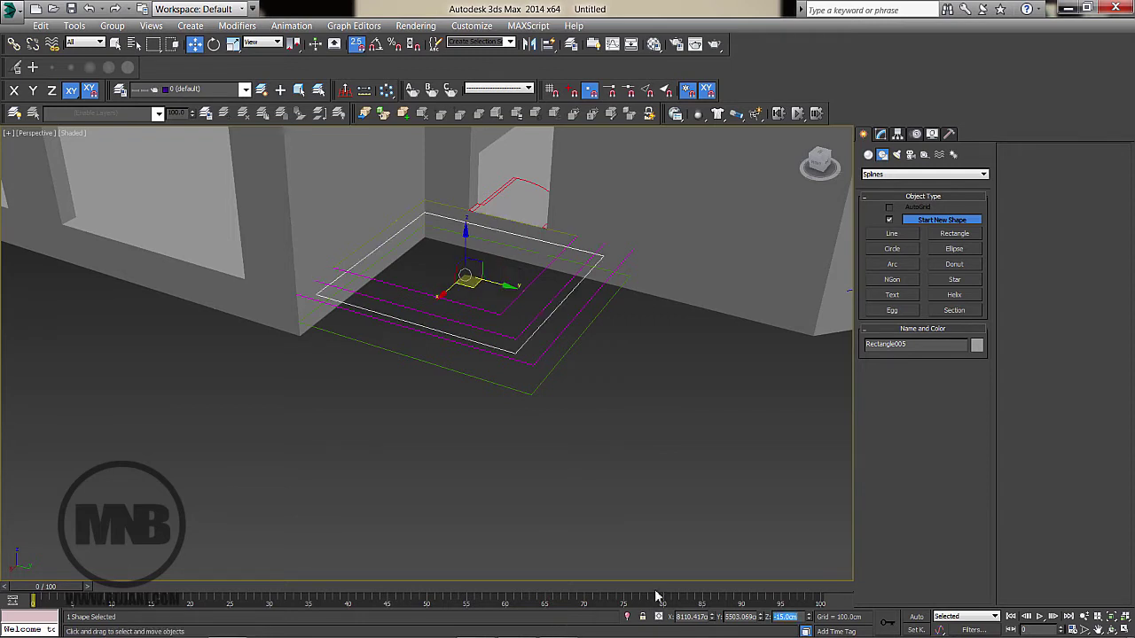
Hide the imported stairs plan lines
left_click(513, 306)
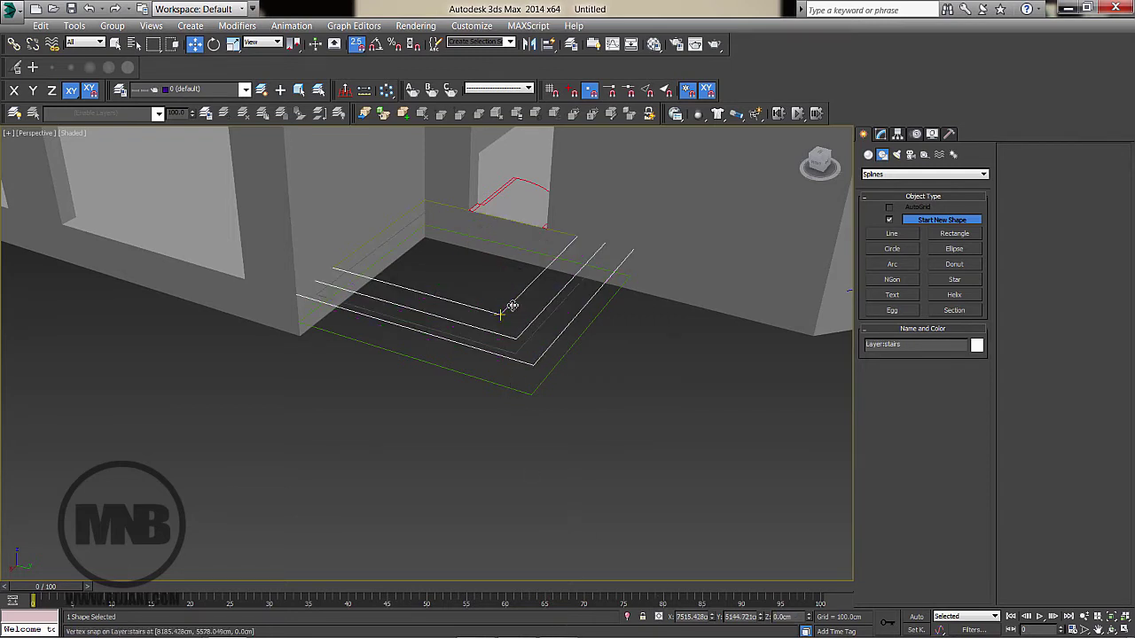
right_click(512, 306)
left_click(520, 299)
Extrude the smallest side entrance rectangle by -45 cm
left_click(520, 315)
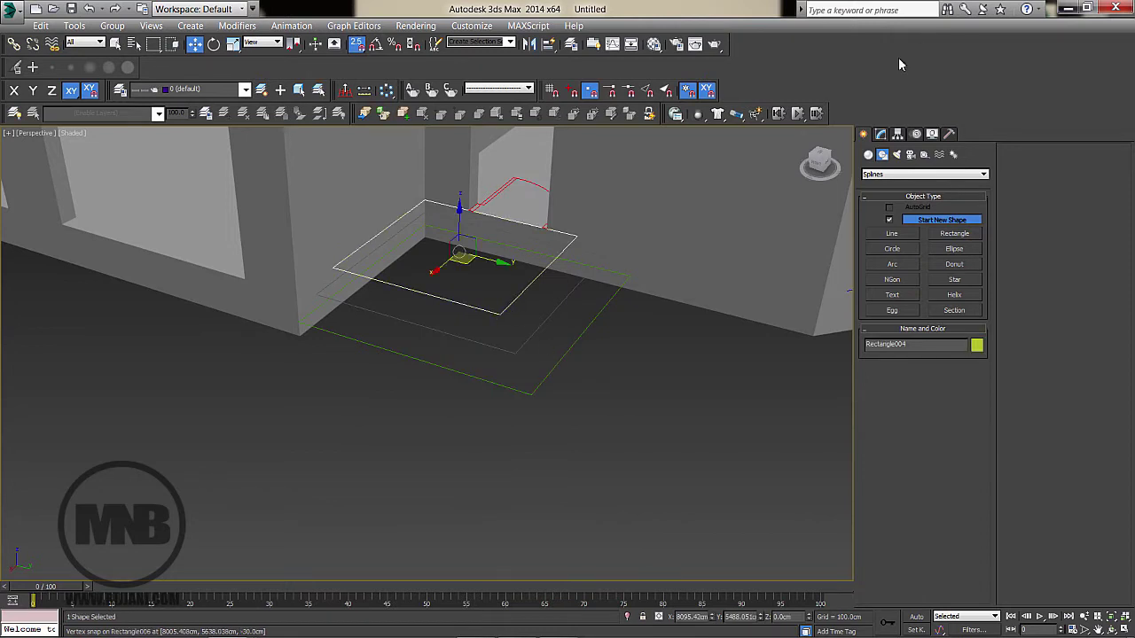
left_click(880, 133)
left_click(901, 172)
scroll(902, 257, "down", 10)
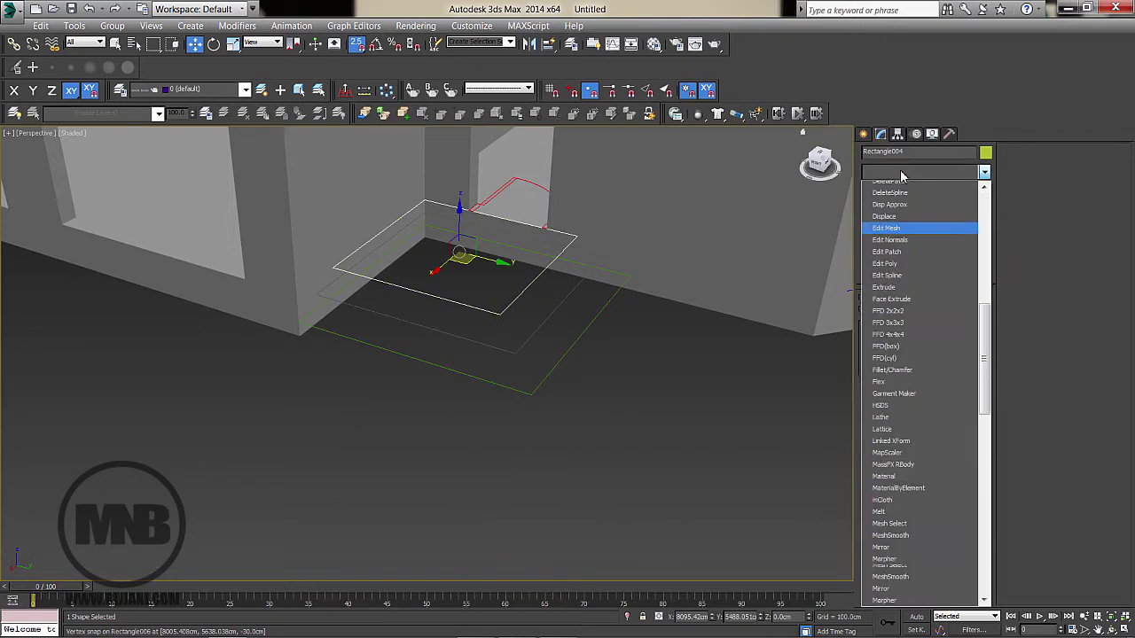
left_click(901, 247)
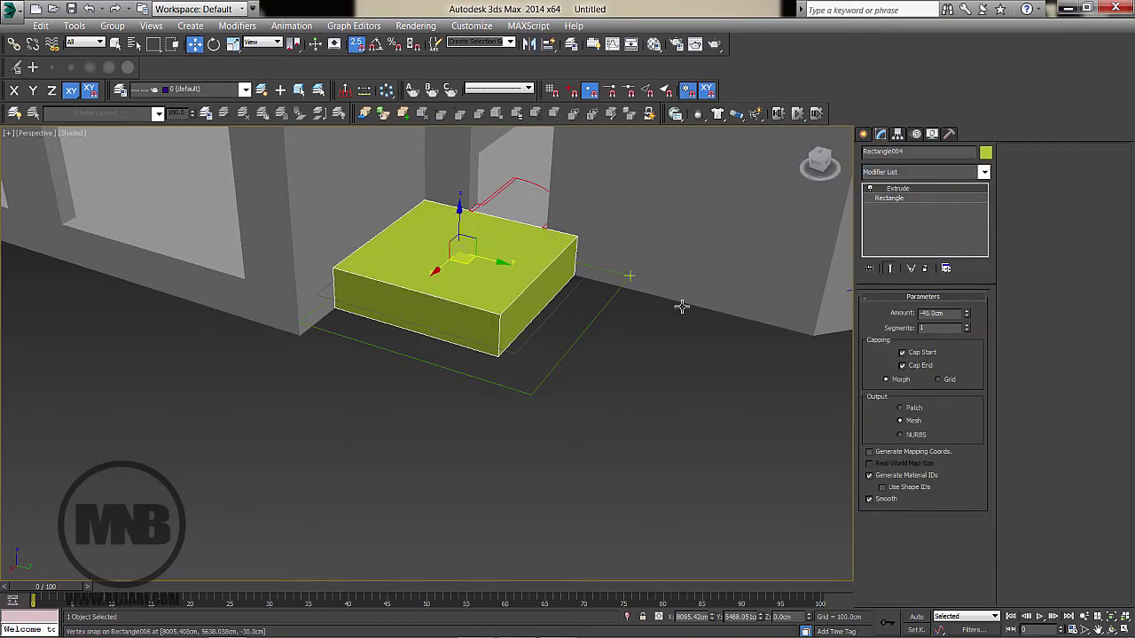
Extrude the middle side entrance rectangle by -15 cm
left_click(545, 321)
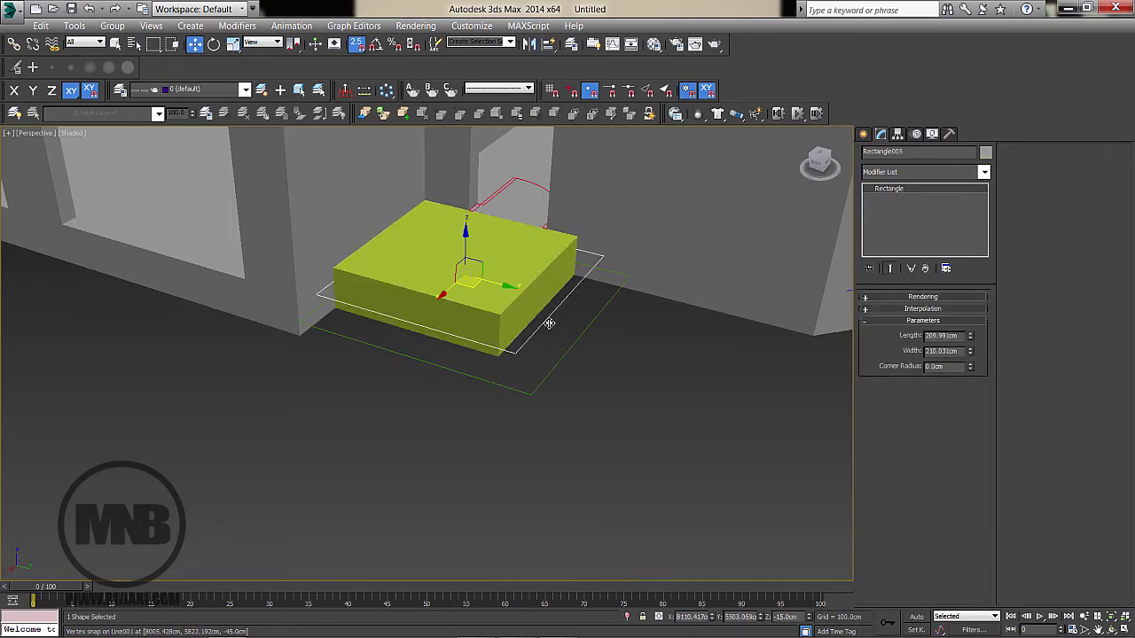
left_click(921, 173)
scroll(925, 221, "down", 5)
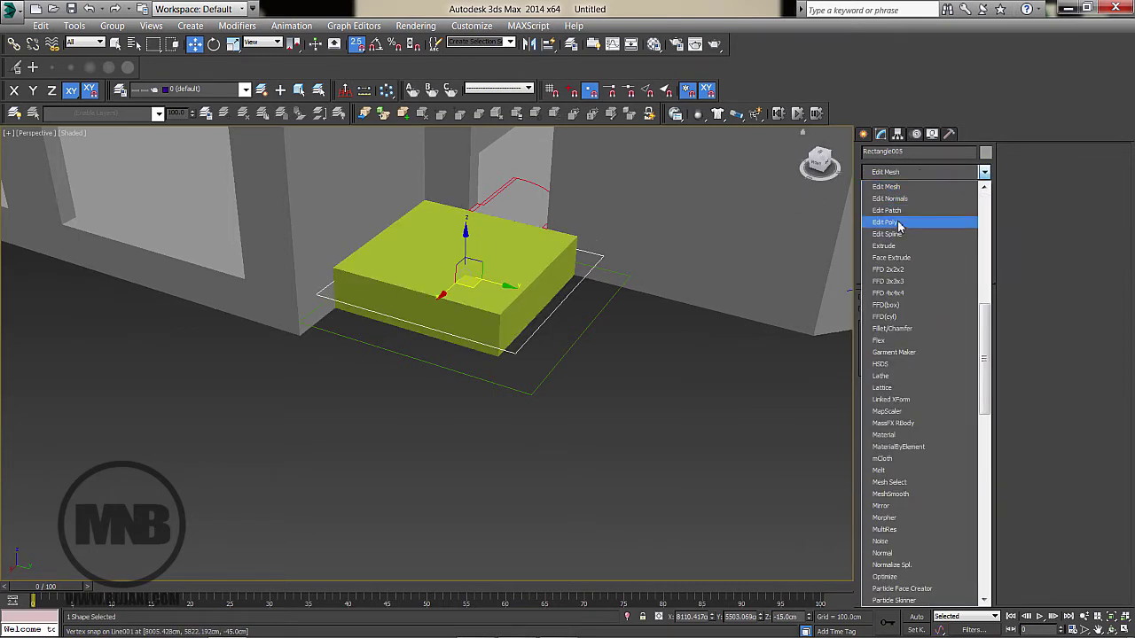
left_click(927, 246)
double_click(942, 314)
type("-1")
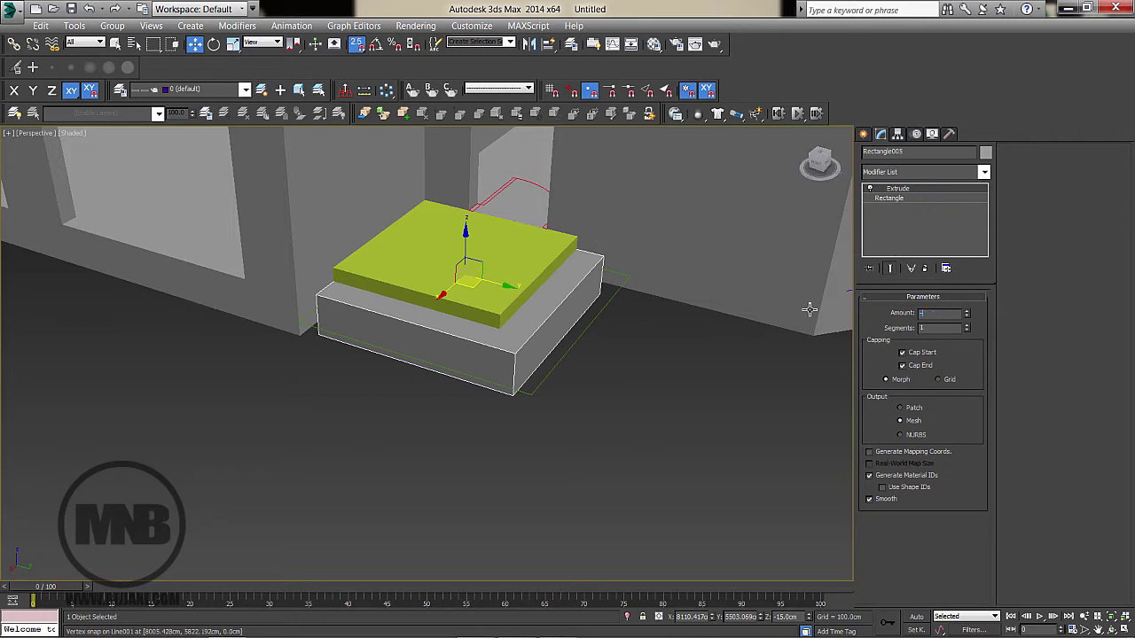
type("5")
key("Return")
Extrude the largest side entrance rectangle by -15 cm to form the lowest step
left_click(586, 335)
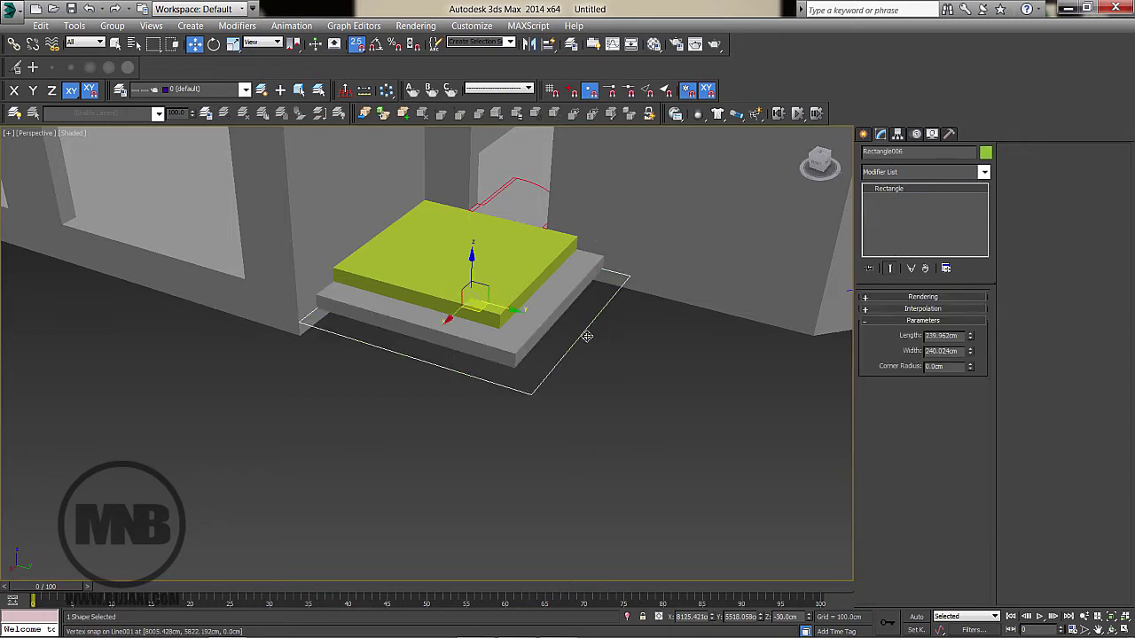
left_click(922, 172)
key("e")
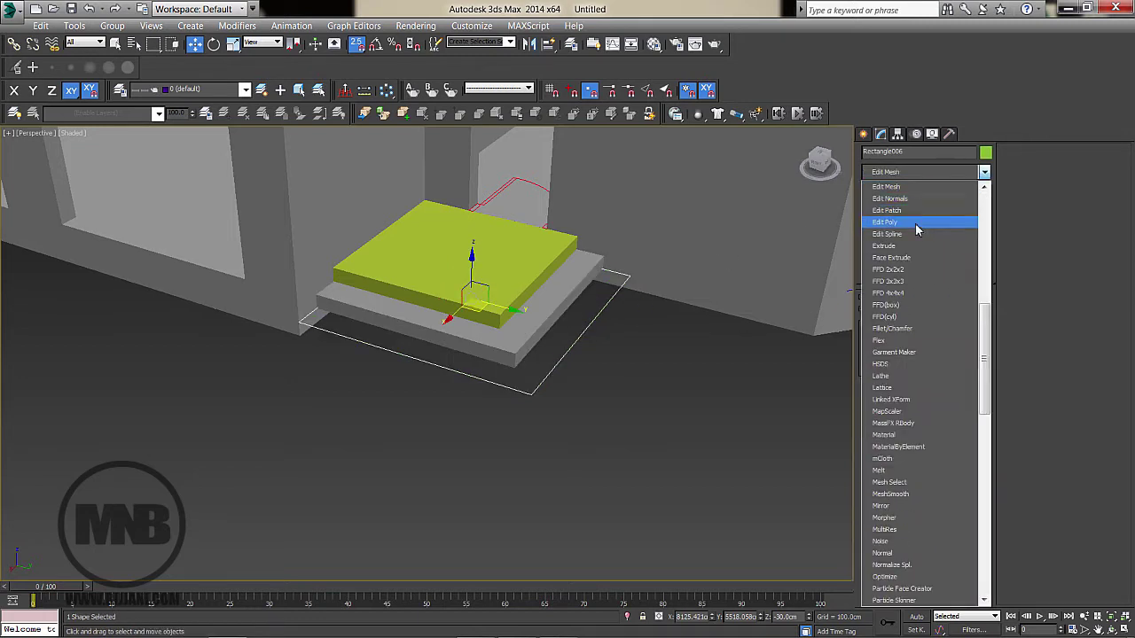
left_click(917, 246)
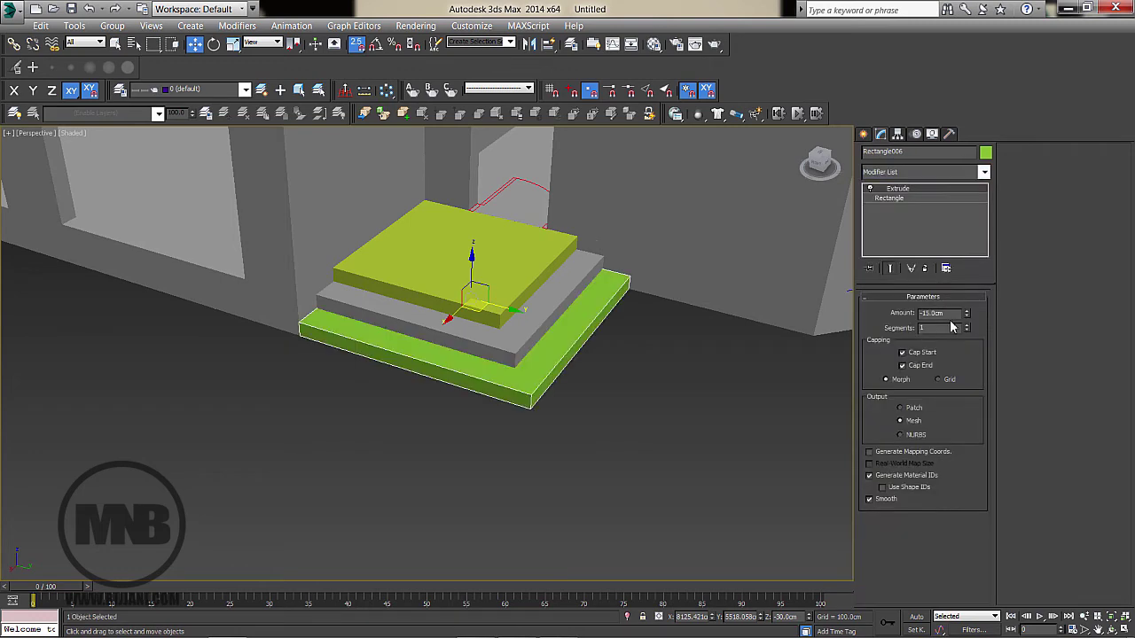
left_click(771, 407)
Select all three side entrance steps and assign the grey Material #22 to them
left_click(476, 310)
left_click(489, 348, "ctrl")
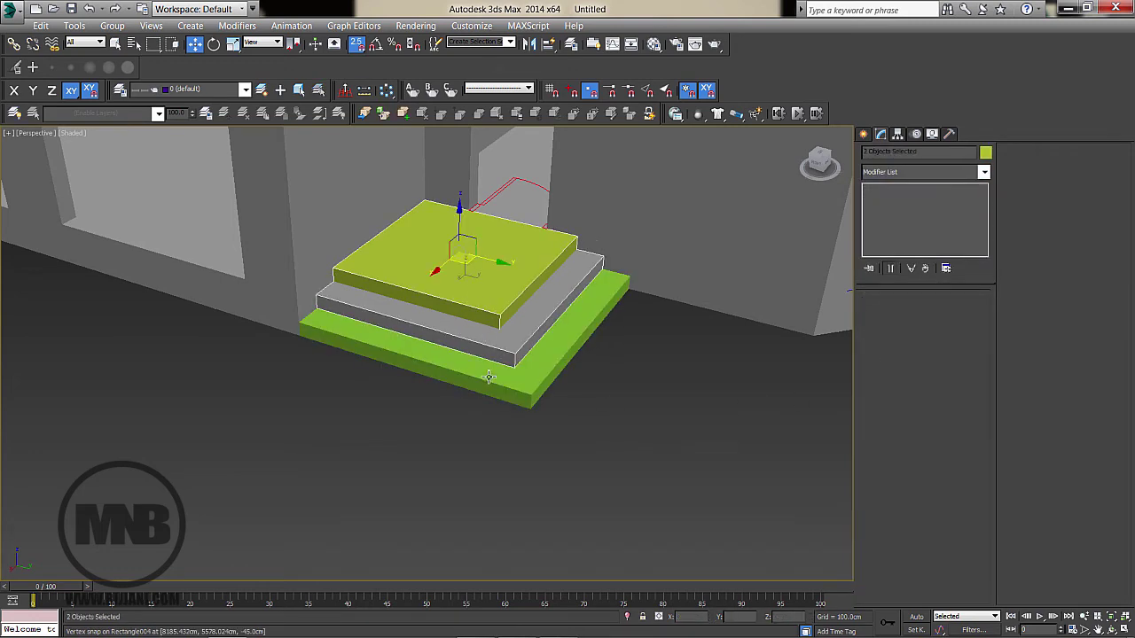
left_click(490, 376, "ctrl")
key("m")
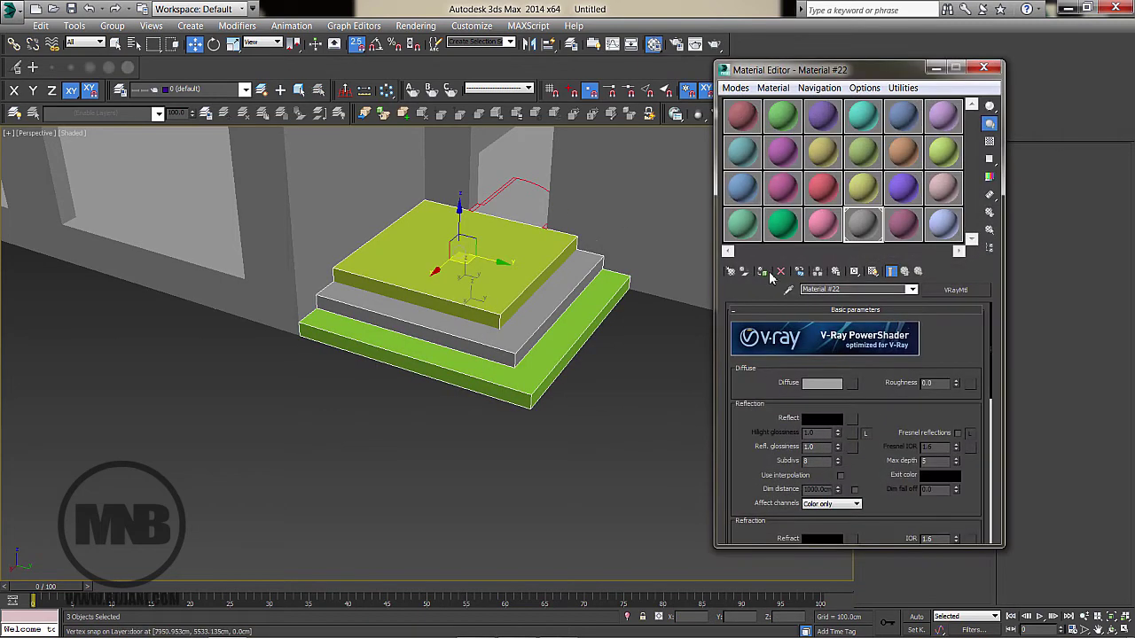
left_click(768, 274)
left_click(982, 69)
left_click(629, 325)
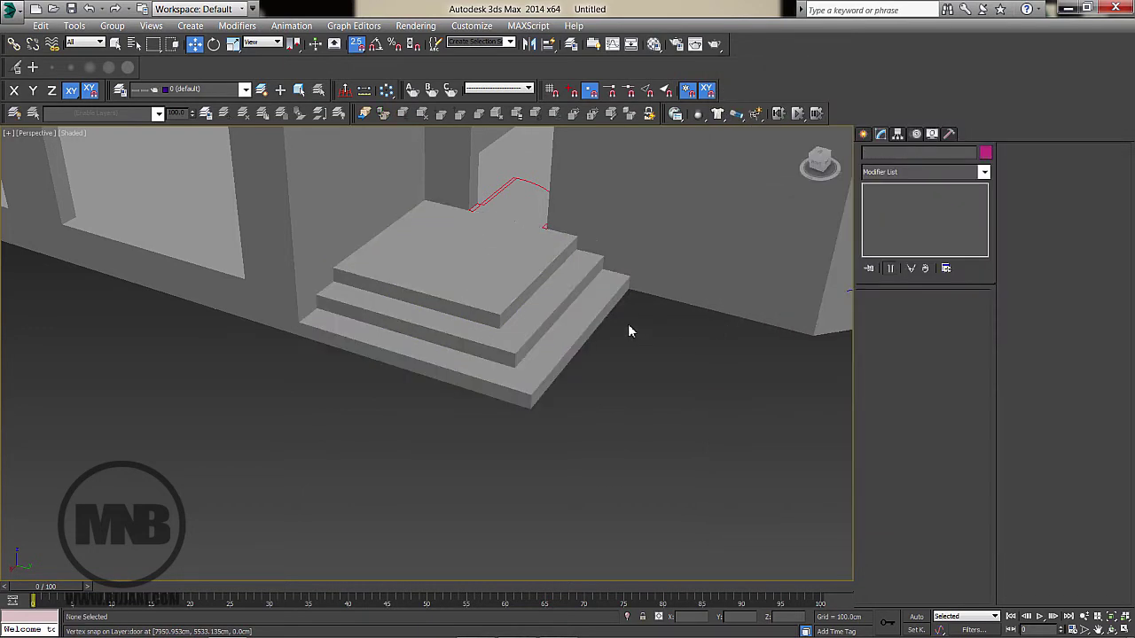
Copy the floor slab straight up with 3D snapping to the top of the walls at Z 300 cm to form the roof slab
scroll(628, 325, "down", 5)
middle_click_drag(621, 399, 312, 314)
scroll(611, 416, "up", 3)
middle_click_drag(456, 380, 343, 170, "alt")
left_click(458, 399)
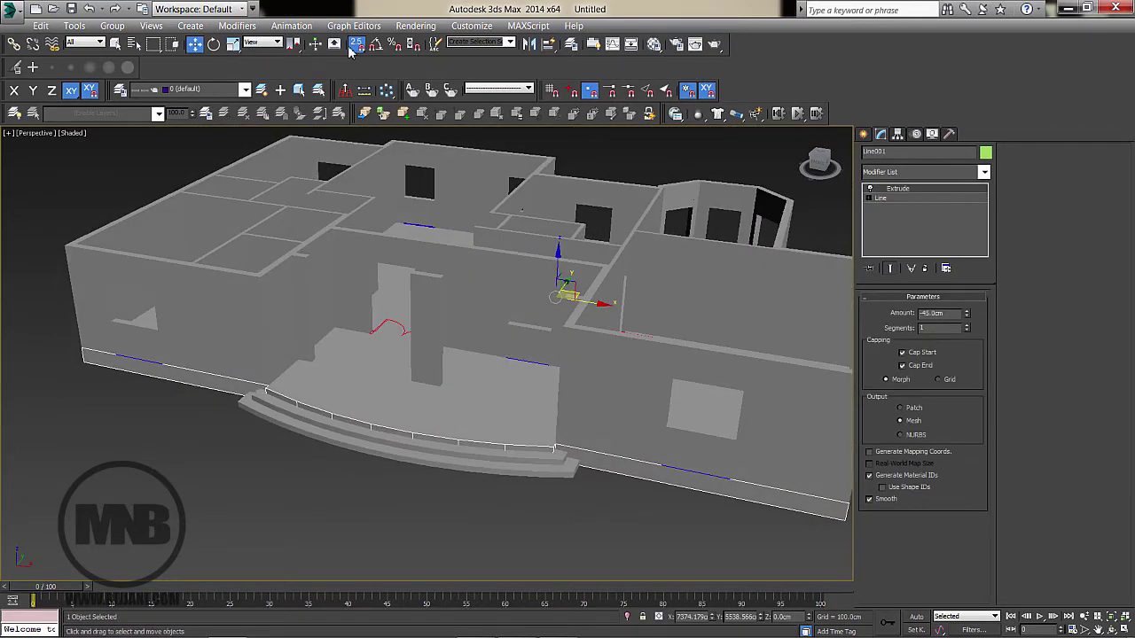
left_click_drag(356, 44, 357, 96)
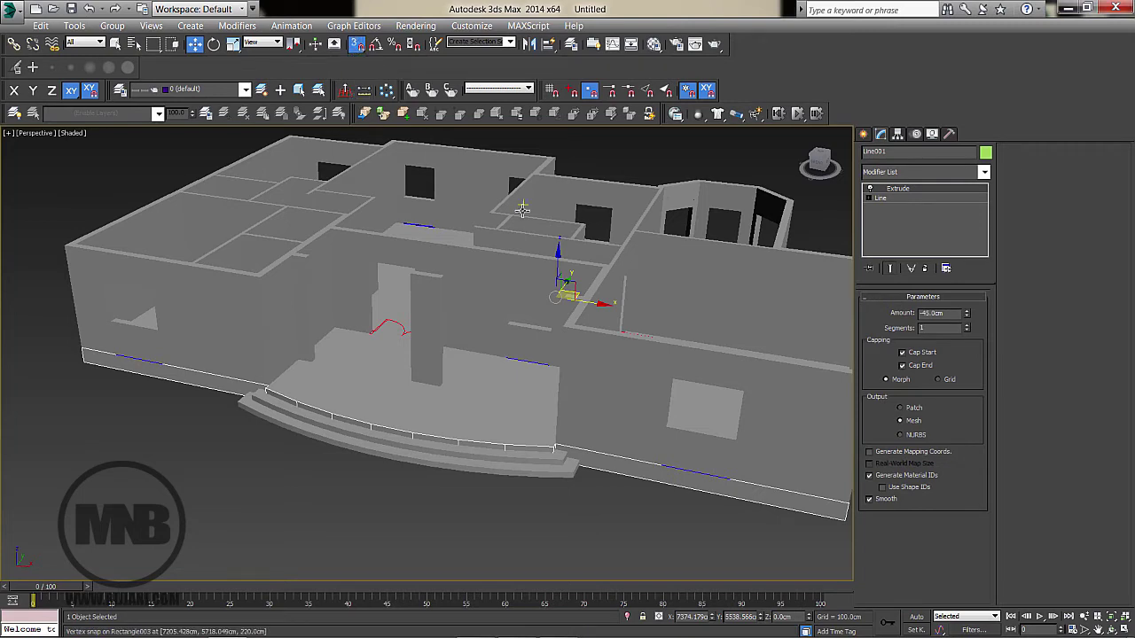
mouse_move(559, 258)
left_mouse_down("shift")
mouse_move(564, 340)
mouse_move(568, 330)
left_mouse_up("shift")
left_click(572, 385)
middle_click_drag(565, 365, 593, 342, "alt")
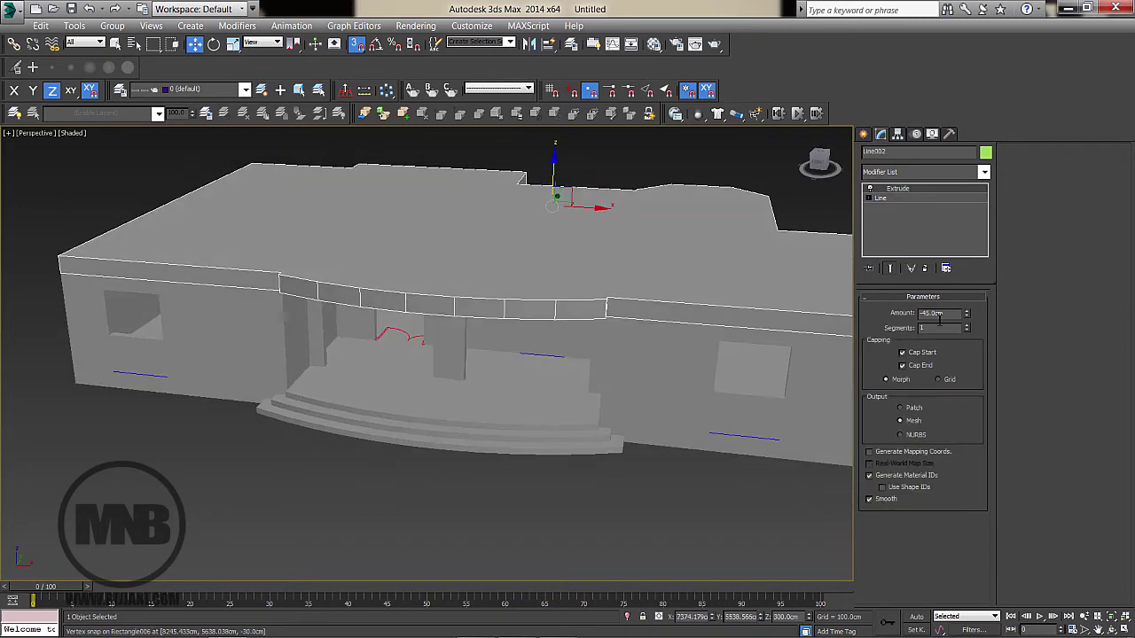
Set the roof slab's extrusion amount to 15 cm
double_click(940, 313)
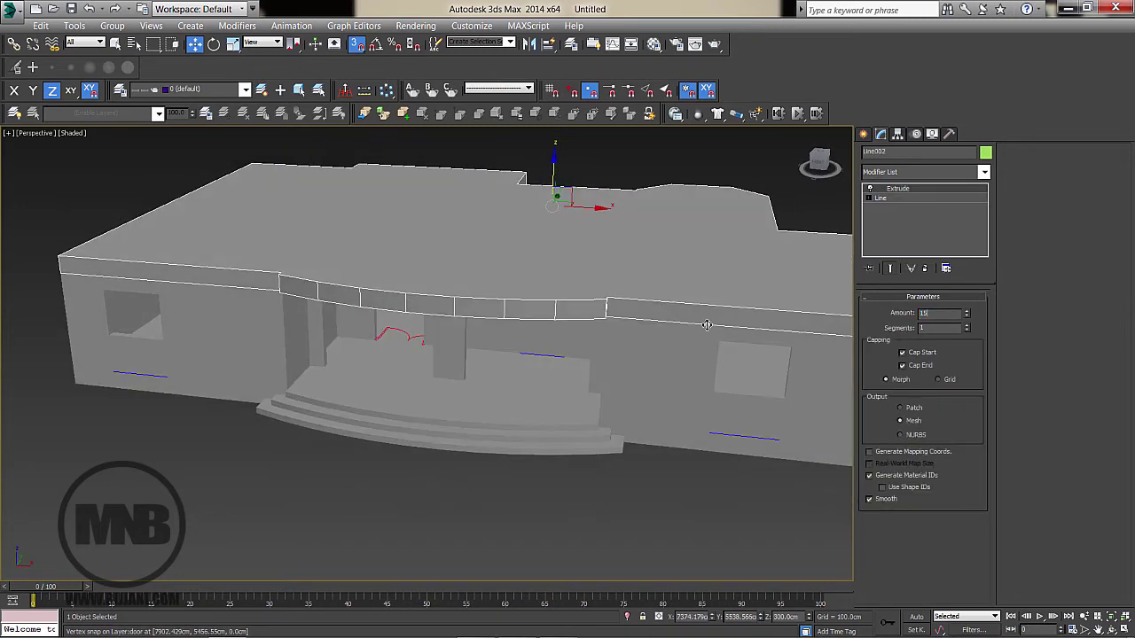
type("15")
key("Return")
middle_click_drag(616, 329, 668, 340, "alt")
middle_click_drag(456, 372, 461, 384)
Move the two end vertices of the roof outline's front arc back along Y to the porch columns, using 2.5D snapping in the Top view
key("alt+w")
right_click(226, 252)
key("alt+w")
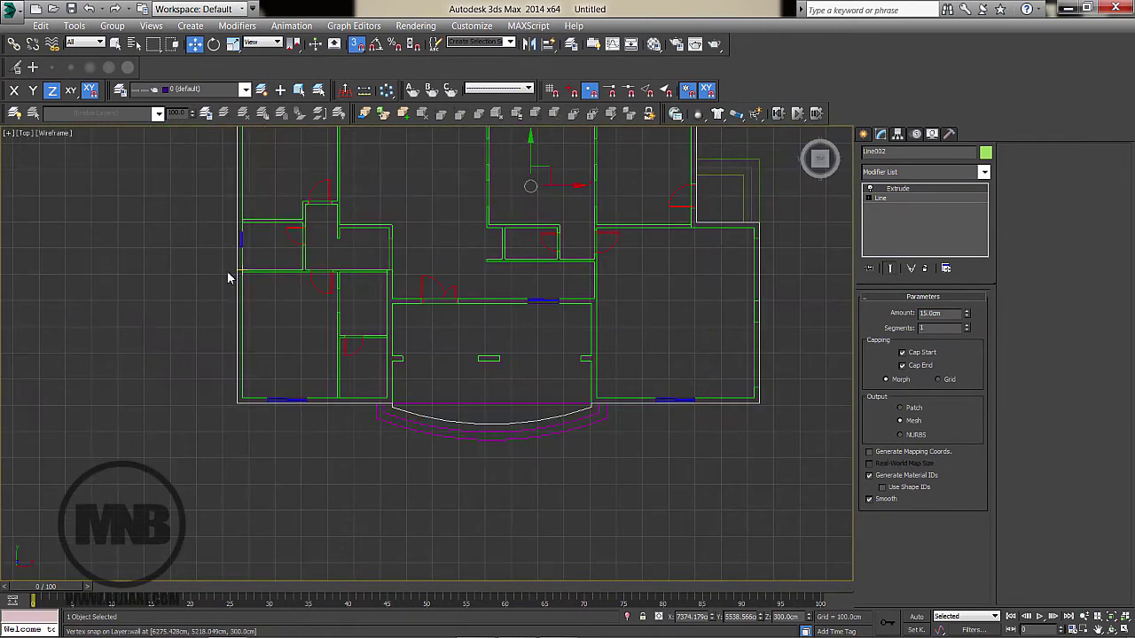
scroll(303, 312, "up", 2)
middle_click_drag(303, 312, 271, 229)
scroll(271, 230, "up", 2)
left_click(892, 198)
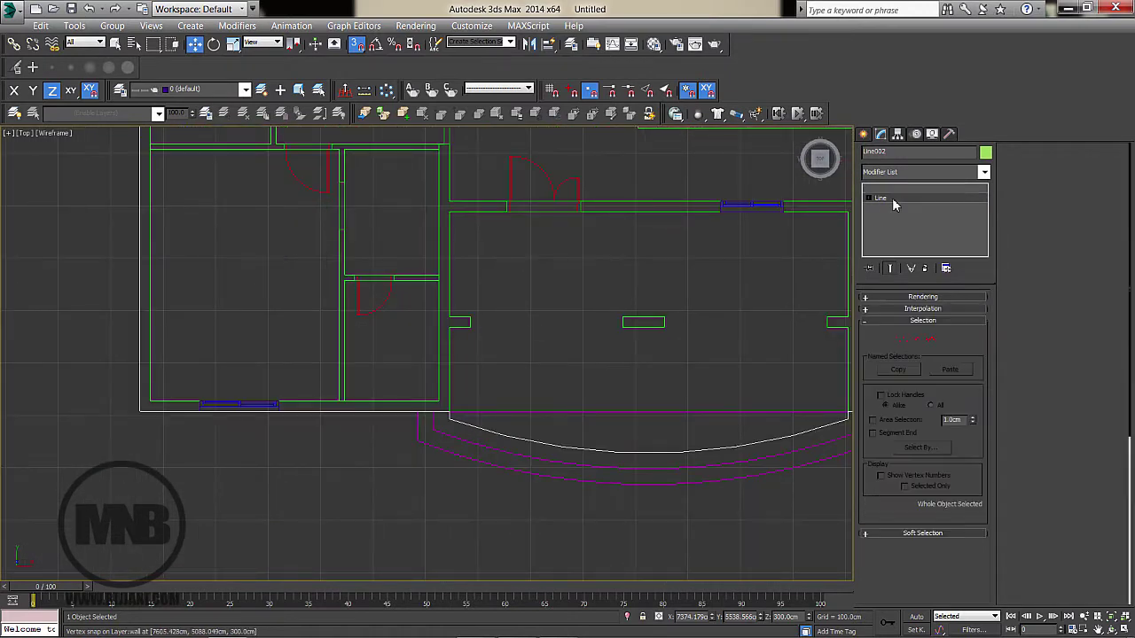
middle_click_drag(482, 379, 339, 352)
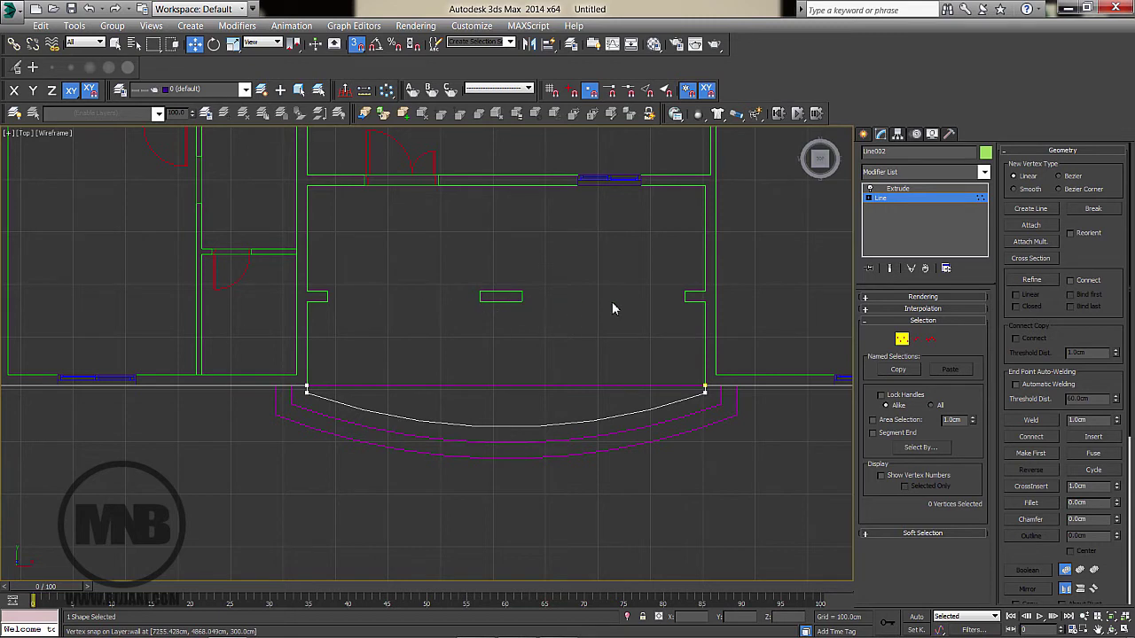
left_click(307, 391)
left_click(704, 392, "ctrl")
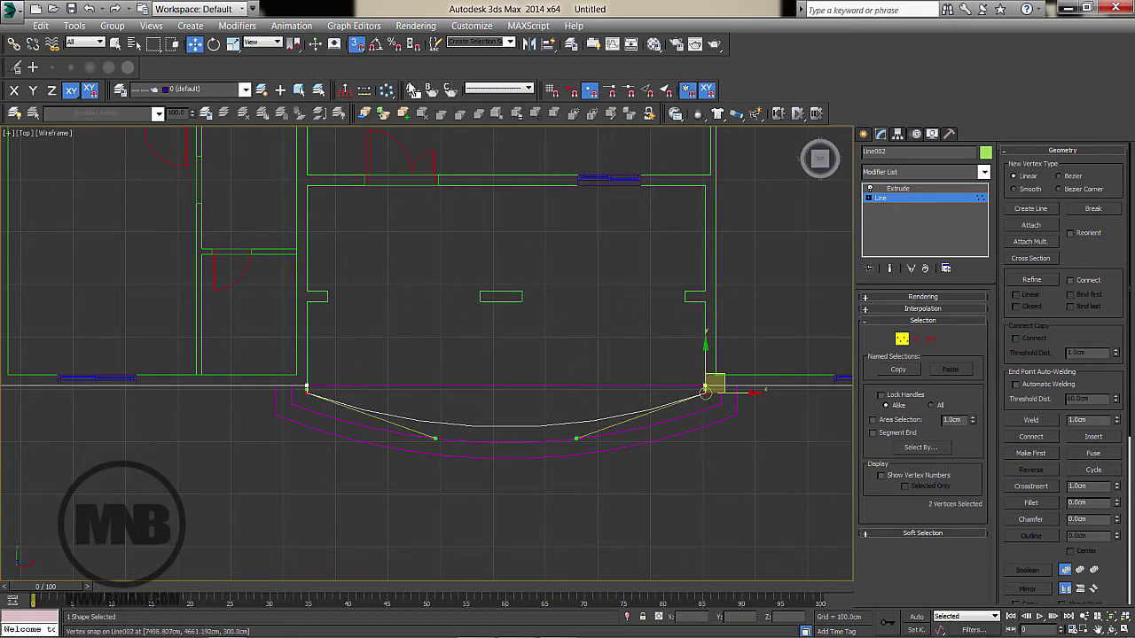
left_click_drag(359, 53, 358, 67)
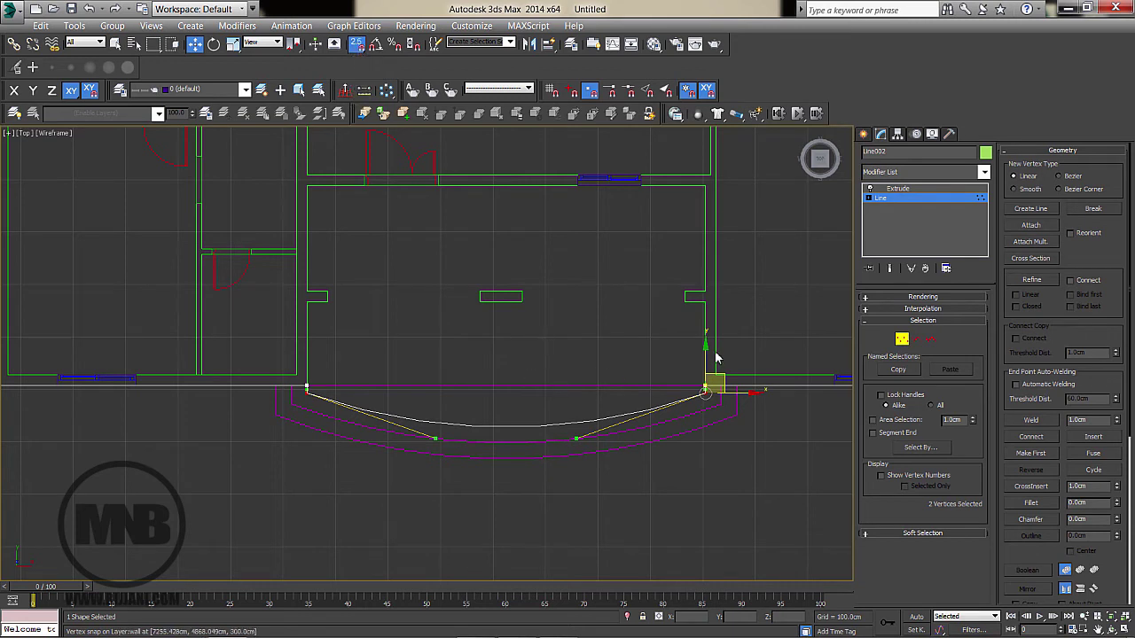
left_click_drag(710, 353, 709, 308)
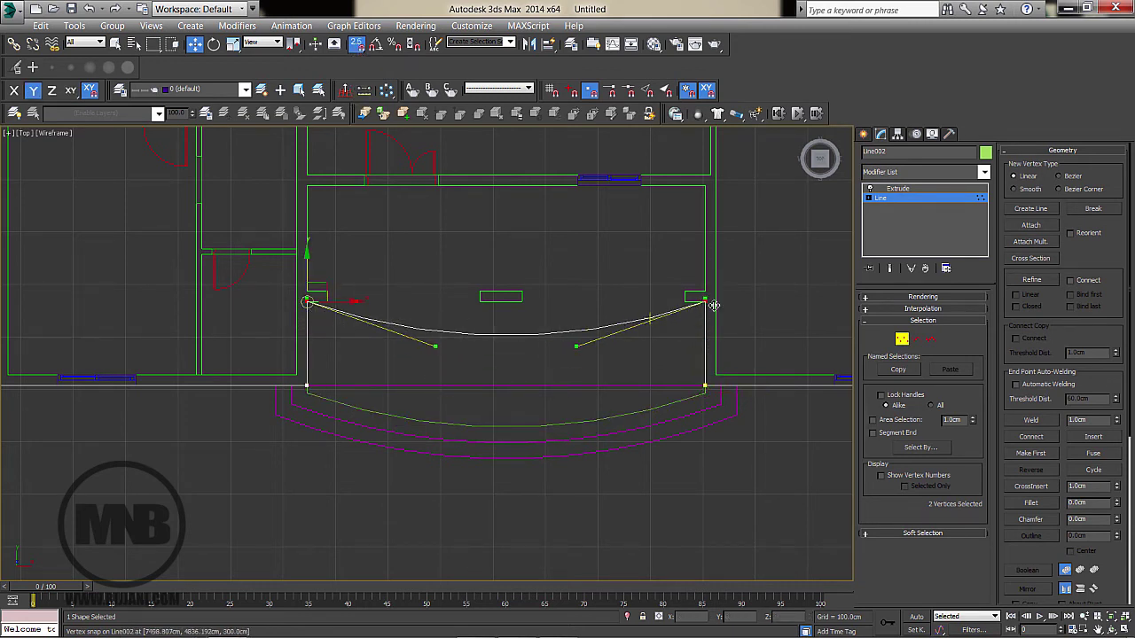
Convert the two selected front vertices of the roof outline to Corner so the porch edge runs straight, and return to the Extrude level
right_click(705, 301)
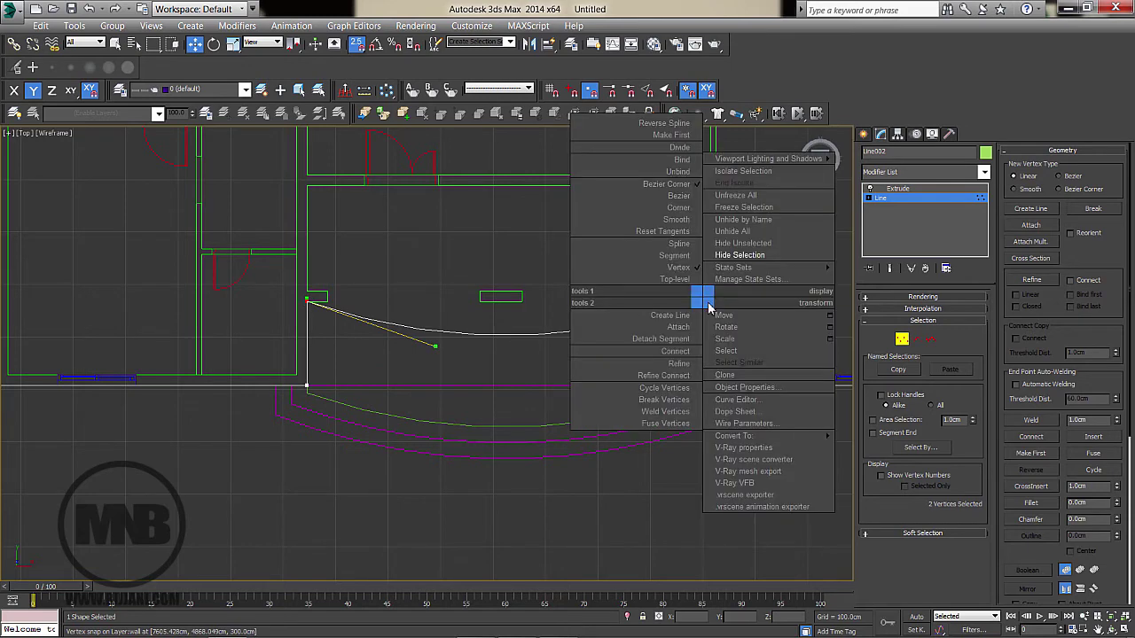
left_click(677, 209)
left_click(898, 188)
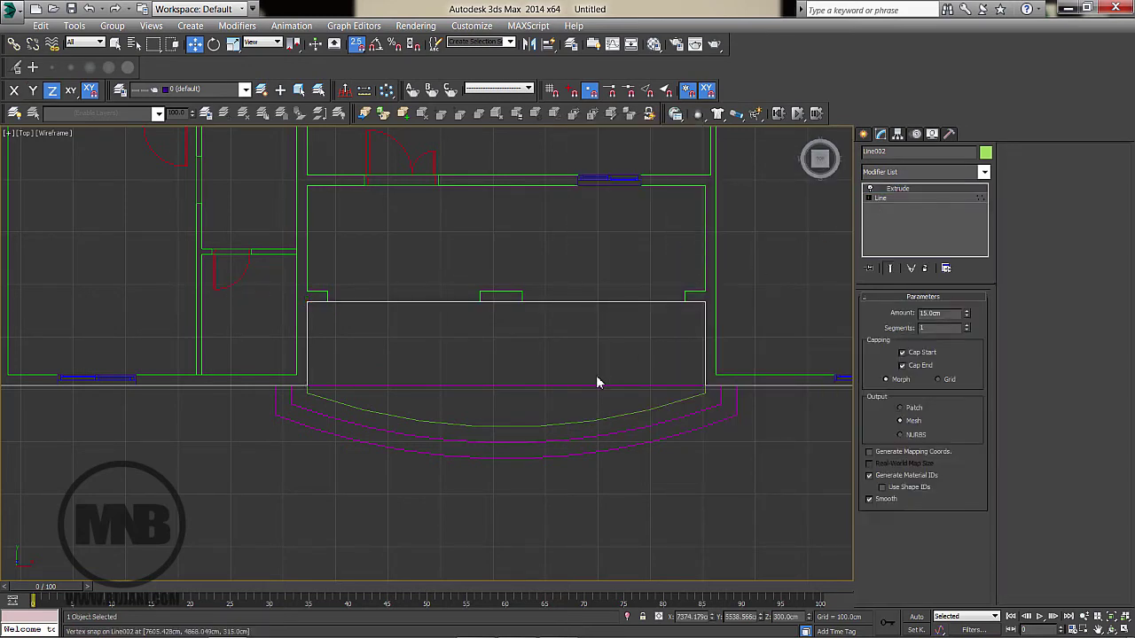
key("alt+w")
left_click(636, 448)
key("alt+w")
middle_click_drag(616, 456, 588, 456, "alt")
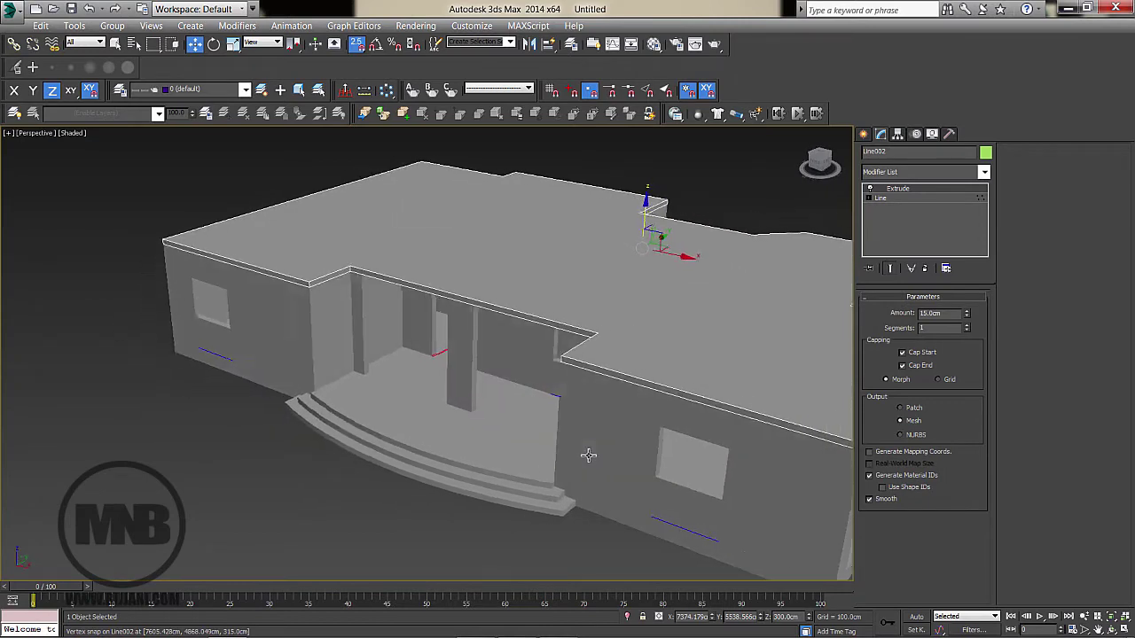
Raise the window plan linework along Z to the sill of the front window opening at 100 cm, using 3D vertex snapping
left_click(358, 498)
middle_click_drag(359, 497, 304, 375, "alt")
scroll(306, 375, "up", 3)
middle_click_drag(434, 387, 629, 475, "alt")
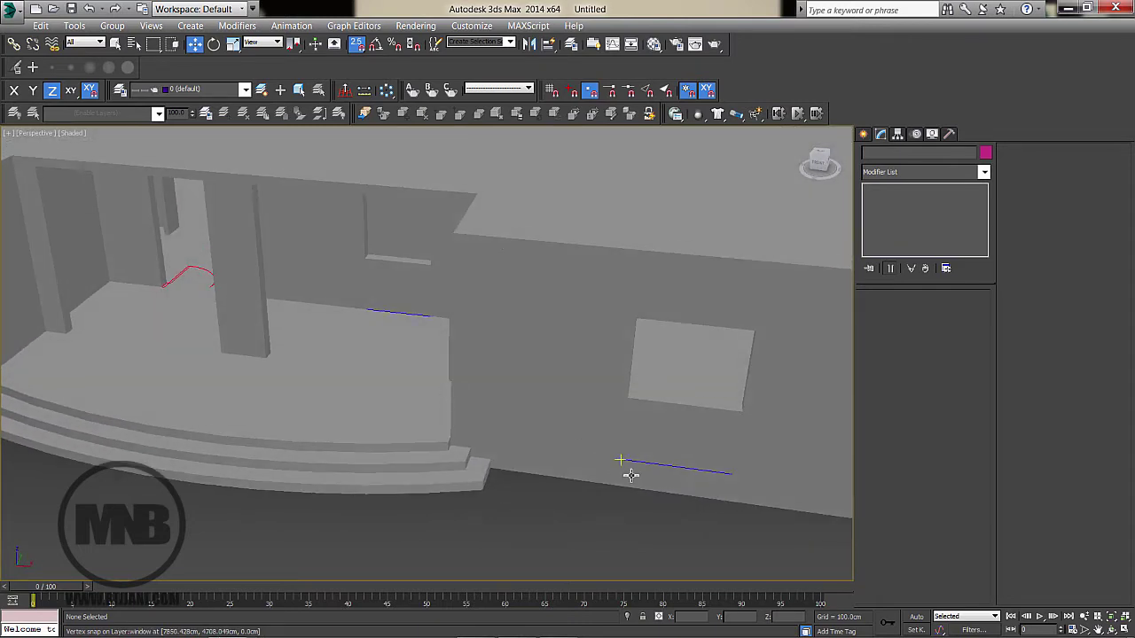
left_click(678, 468)
key("alt+w")
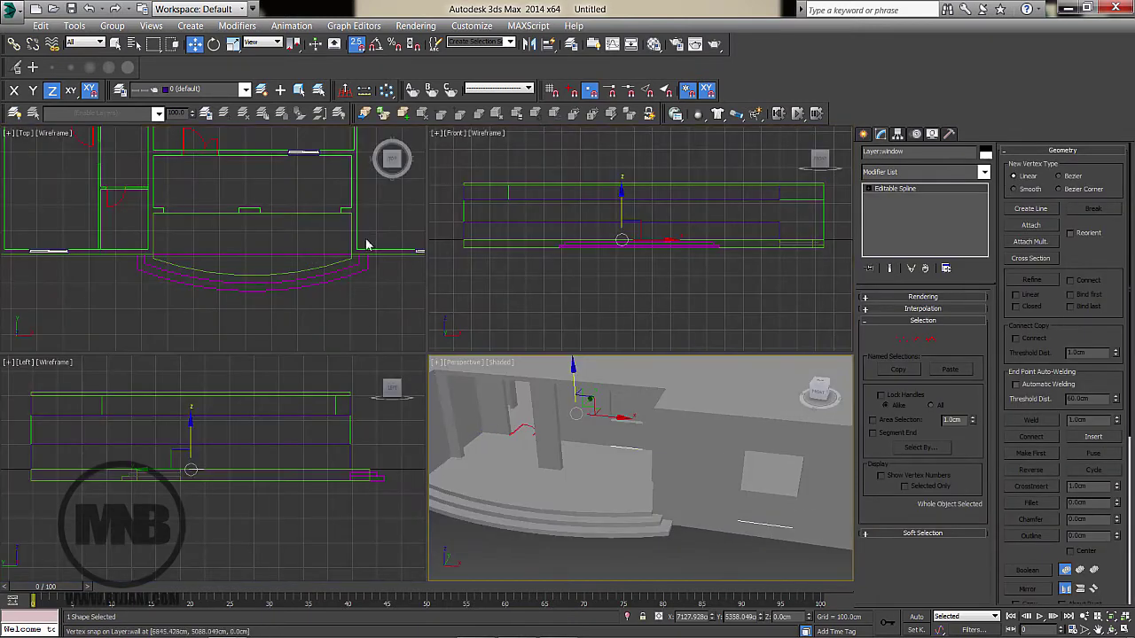
middle_click_drag(366, 245, 206, 251)
middle_click(637, 300)
middle_click(694, 474)
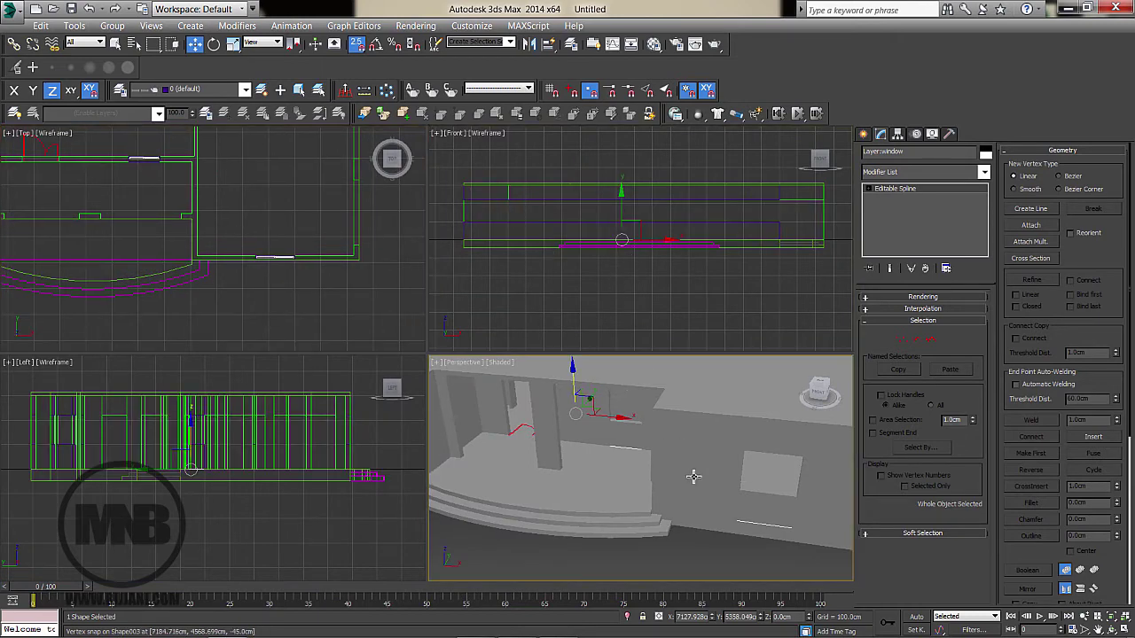
key("alt+w")
middle_click_drag(694, 476, 425, 337, "alt")
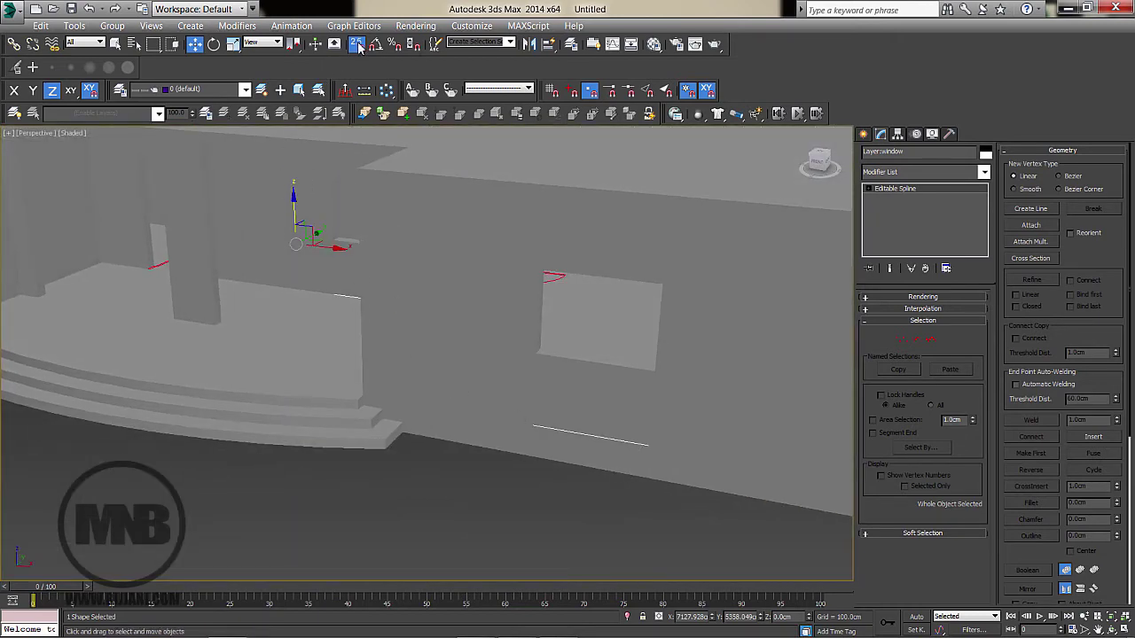
left_click_drag(356, 44, 359, 100)
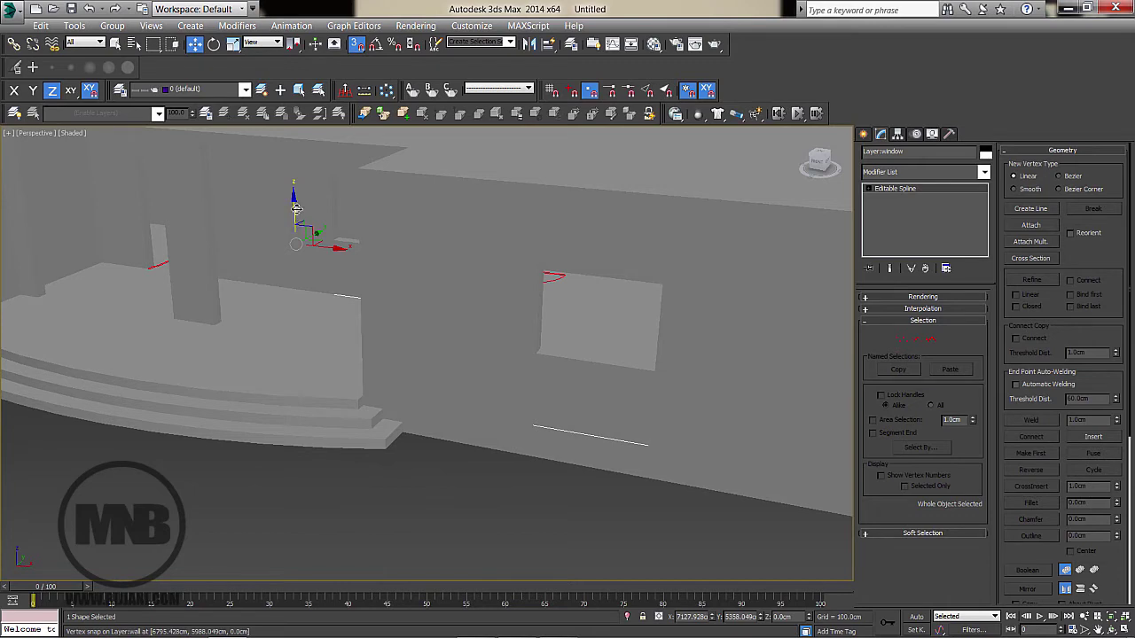
left_click_drag(296, 209, 536, 358)
Set up a Sliding window with 4 cm frame widths, 8 cm frame thickness, 0.5 cm glazing, 4 cm rail width and Hung off
middle_click_drag(542, 416, 573, 441, "alt")
middle_click_drag(573, 440, 488, 375)
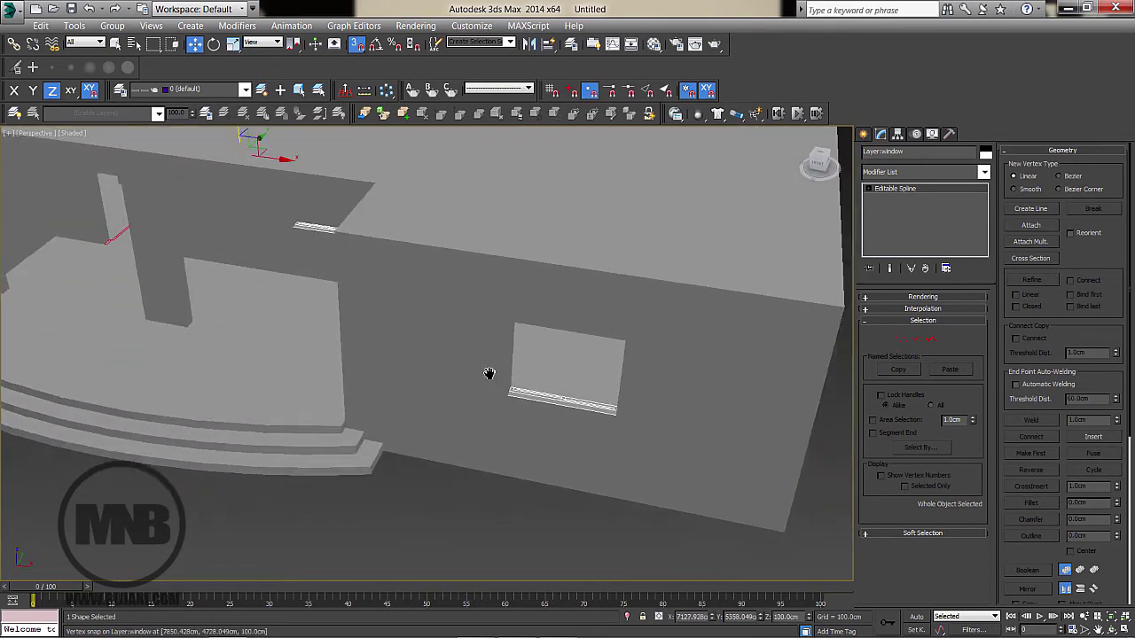
scroll(521, 401, "up", 5)
scroll(432, 346, "down", 4)
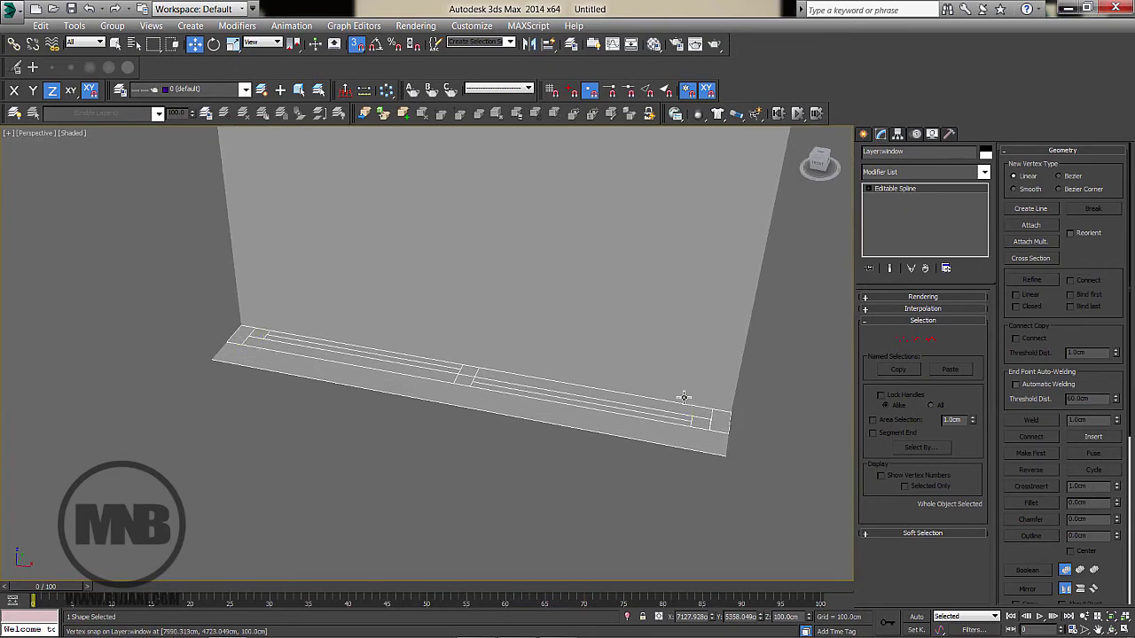
middle_click_drag(683, 396, 650, 404)
left_click(865, 135)
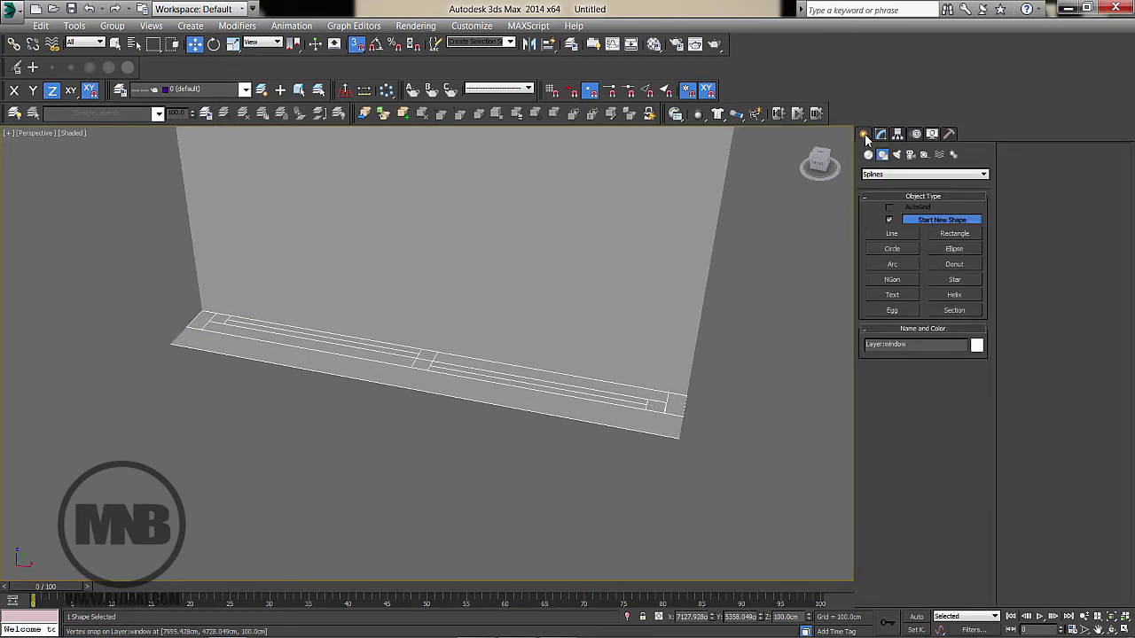
left_click(868, 155)
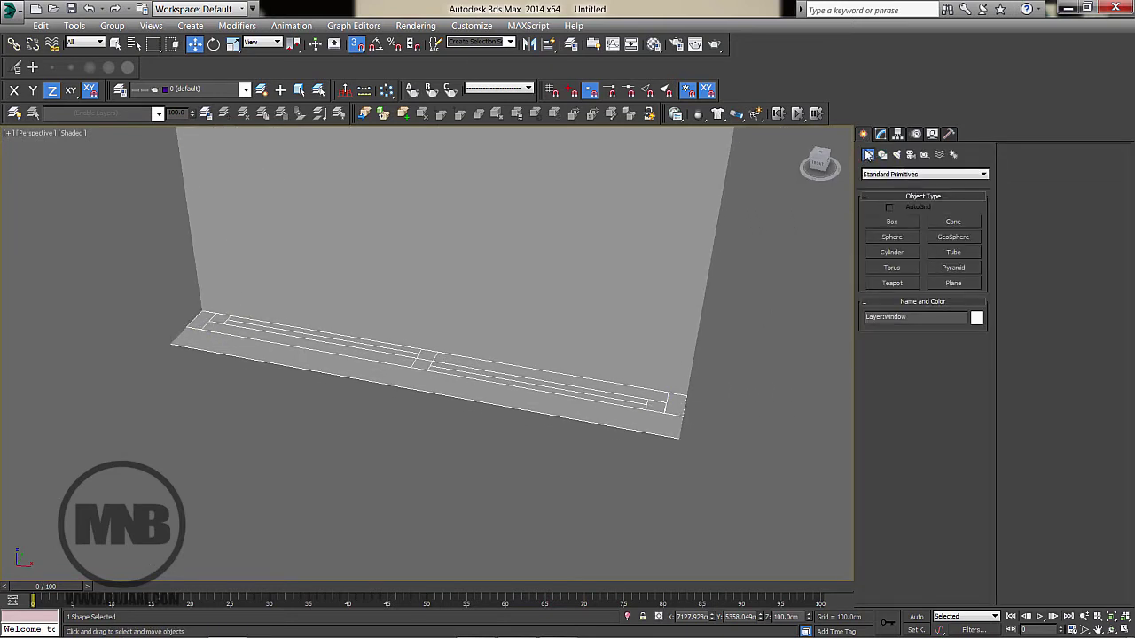
left_click(875, 175)
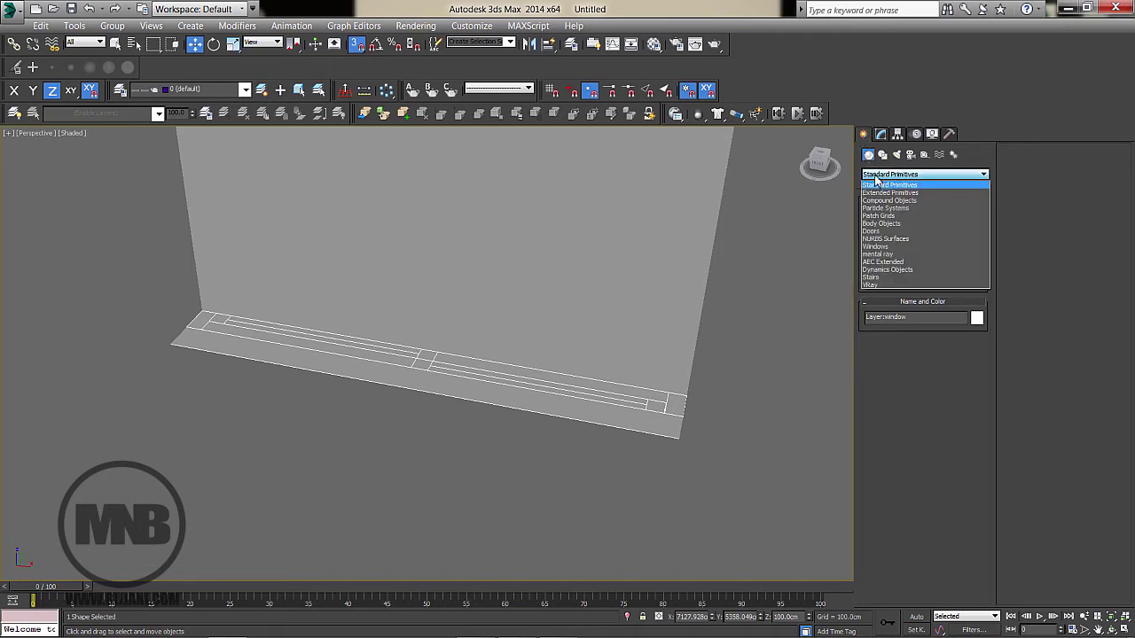
left_click(877, 247)
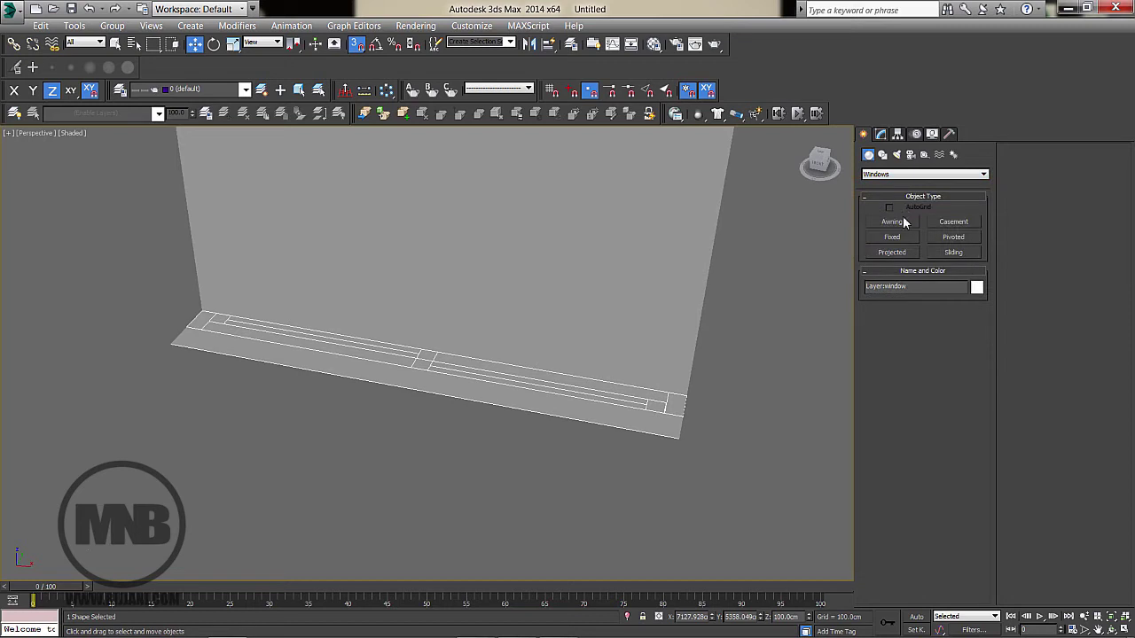
scroll(567, 307, "down", 5)
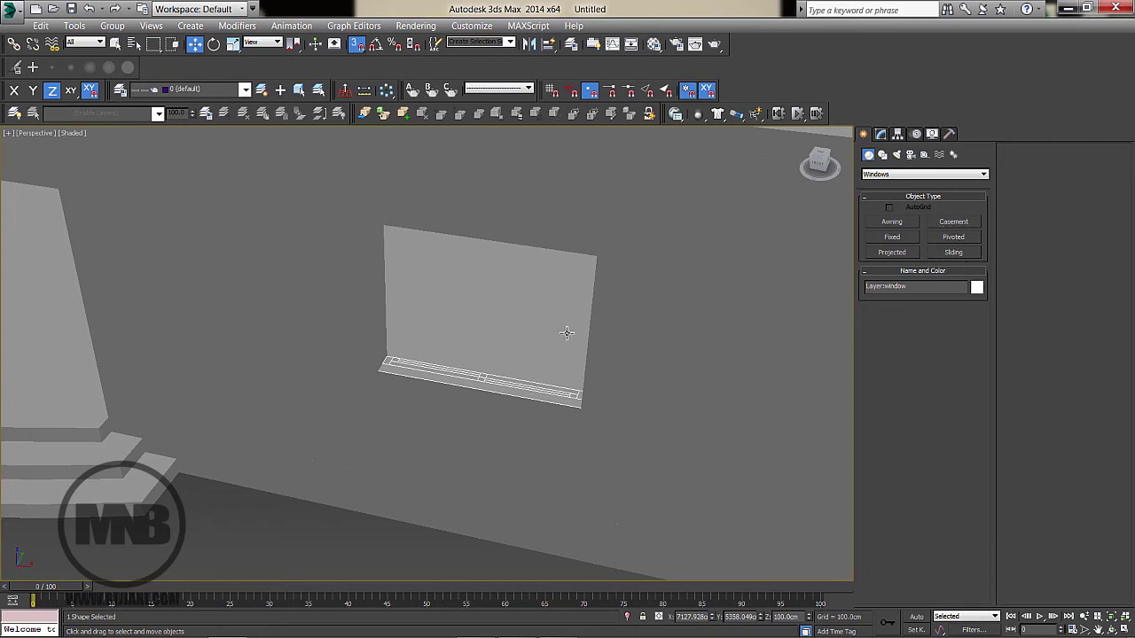
scroll(461, 365, "up", 4)
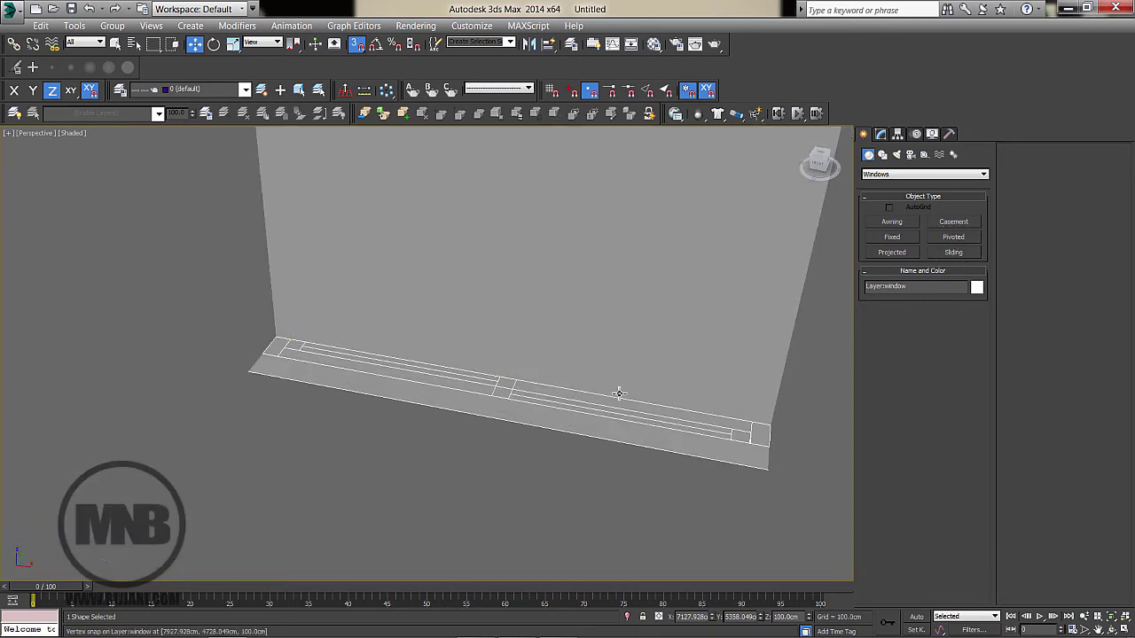
left_click(959, 256)
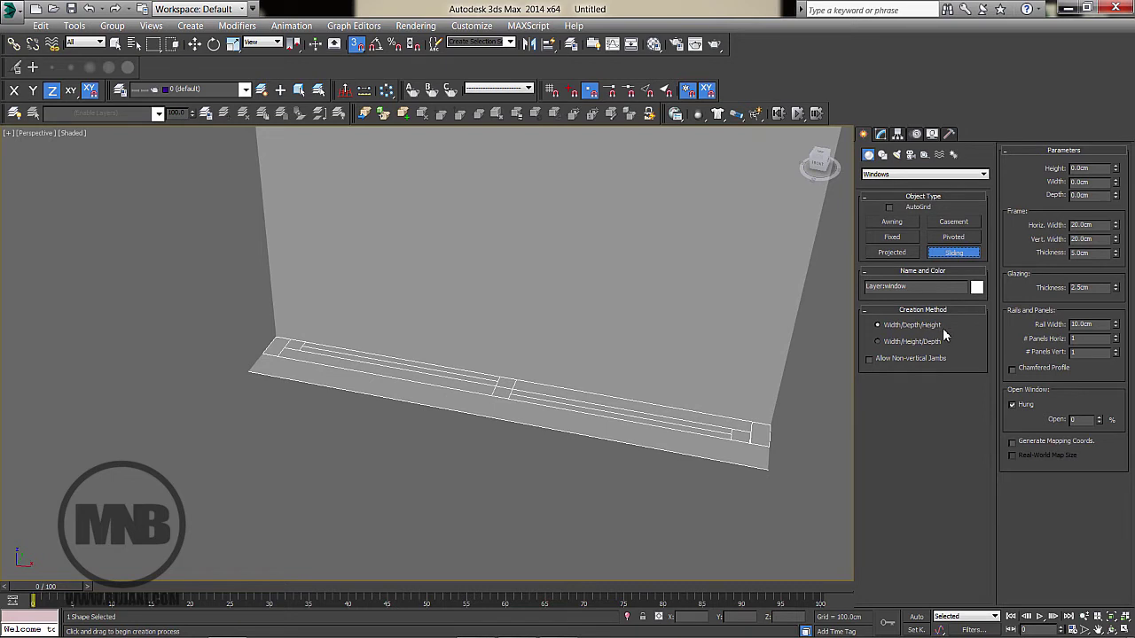
middle_click_drag(396, 361, 356, 352)
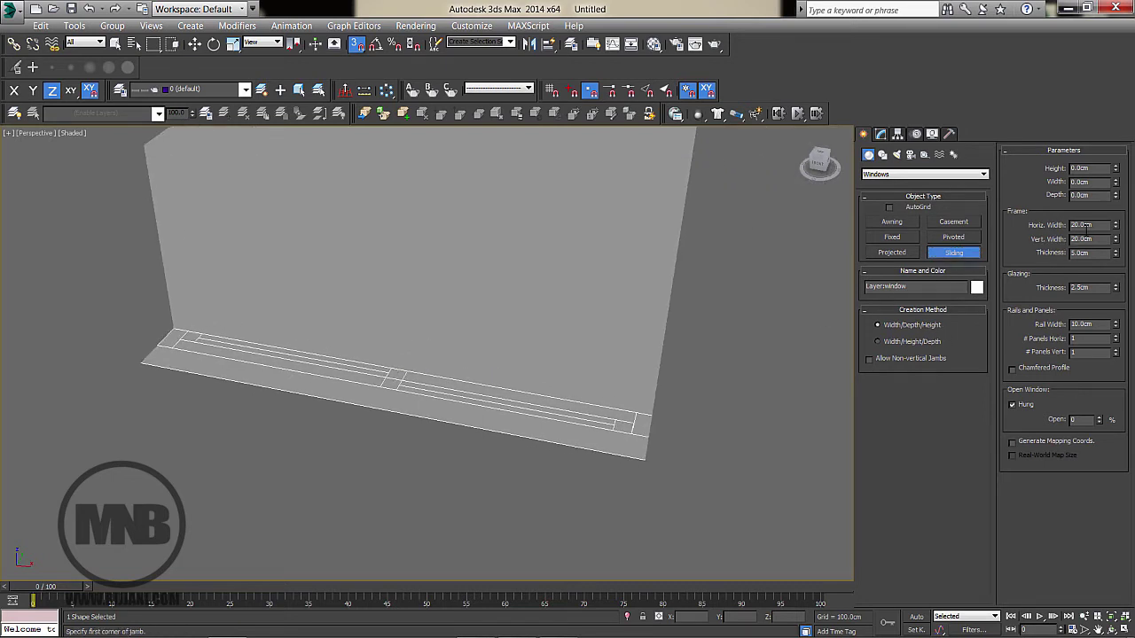
left_click_drag(1097, 227, 1051, 232)
scroll(181, 380, "up", 3)
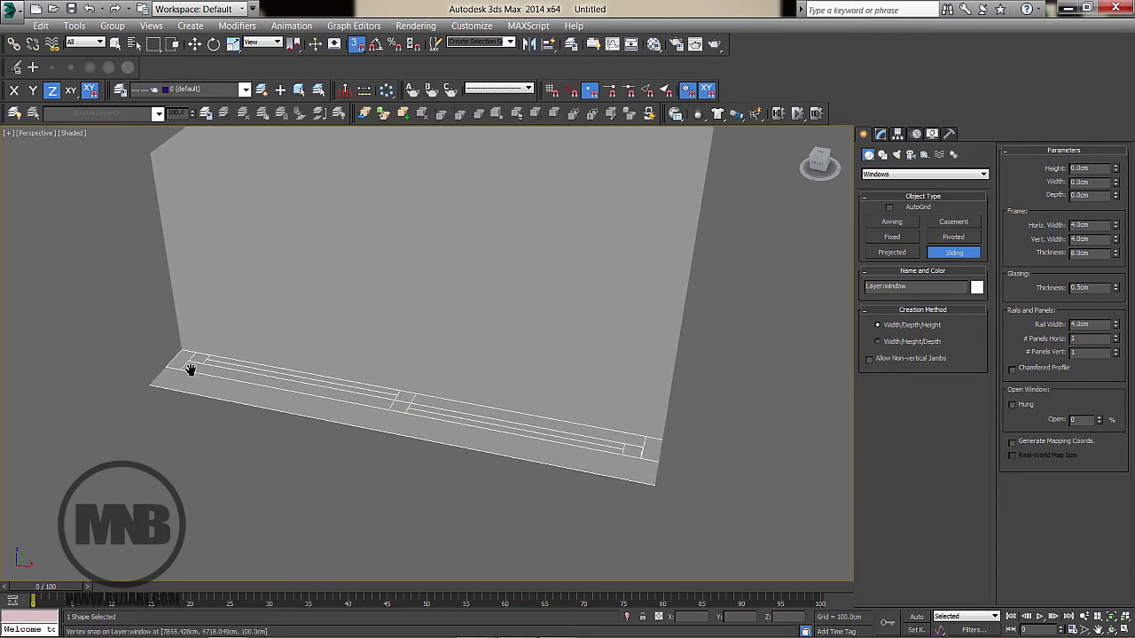
Create the sliding window in the front wall opening beside the entrance steps, snapped to 150 cm wide, 10 cm deep and 120 cm high
left_click_drag(174, 383, 677, 464)
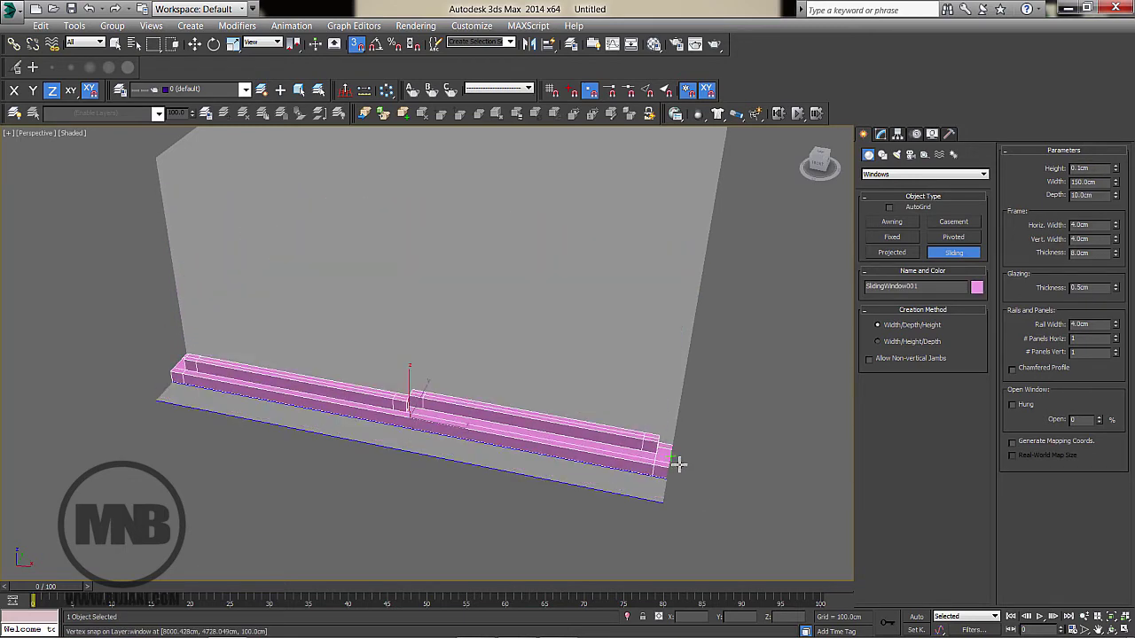
left_click(679, 461)
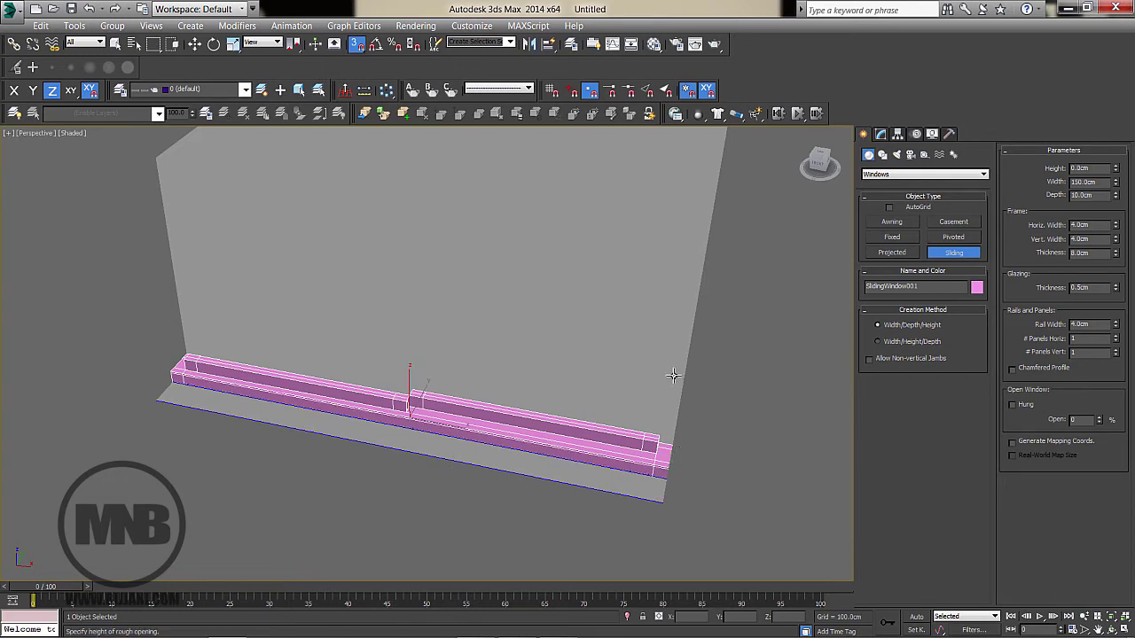
middle_click_drag(700, 220, 685, 312)
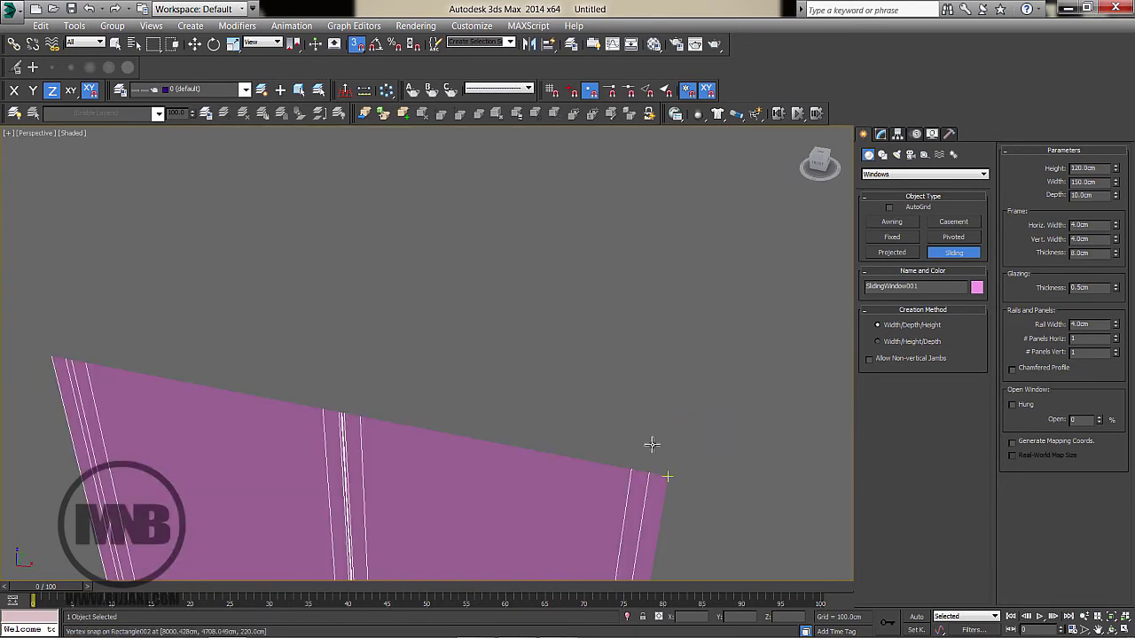
scroll(651, 446, "down", 8)
left_click(631, 357)
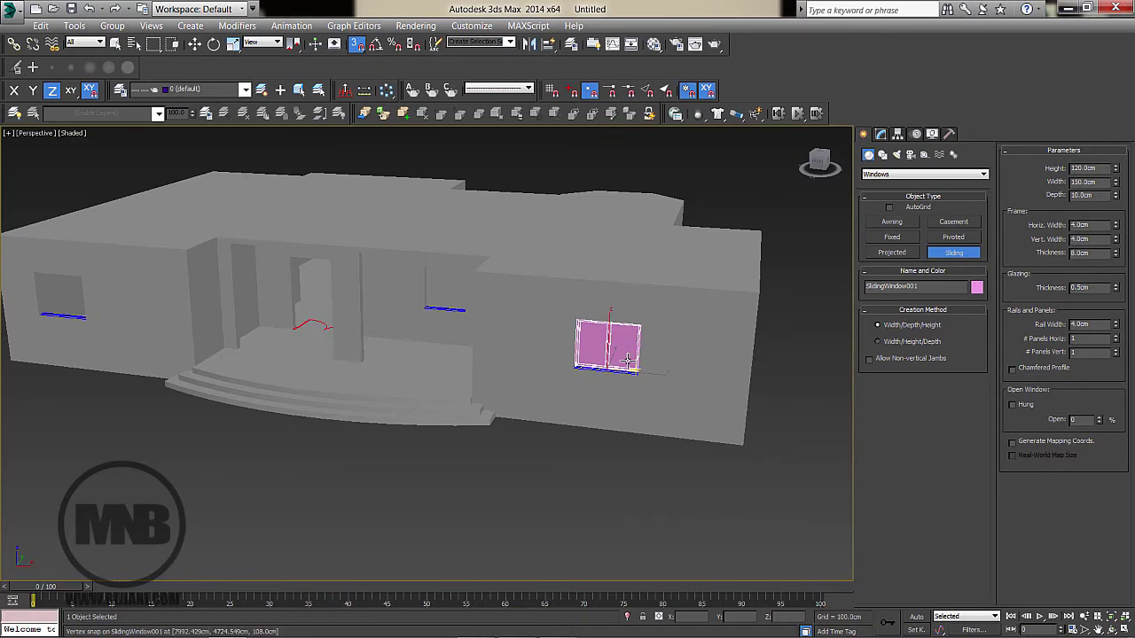
key("z")
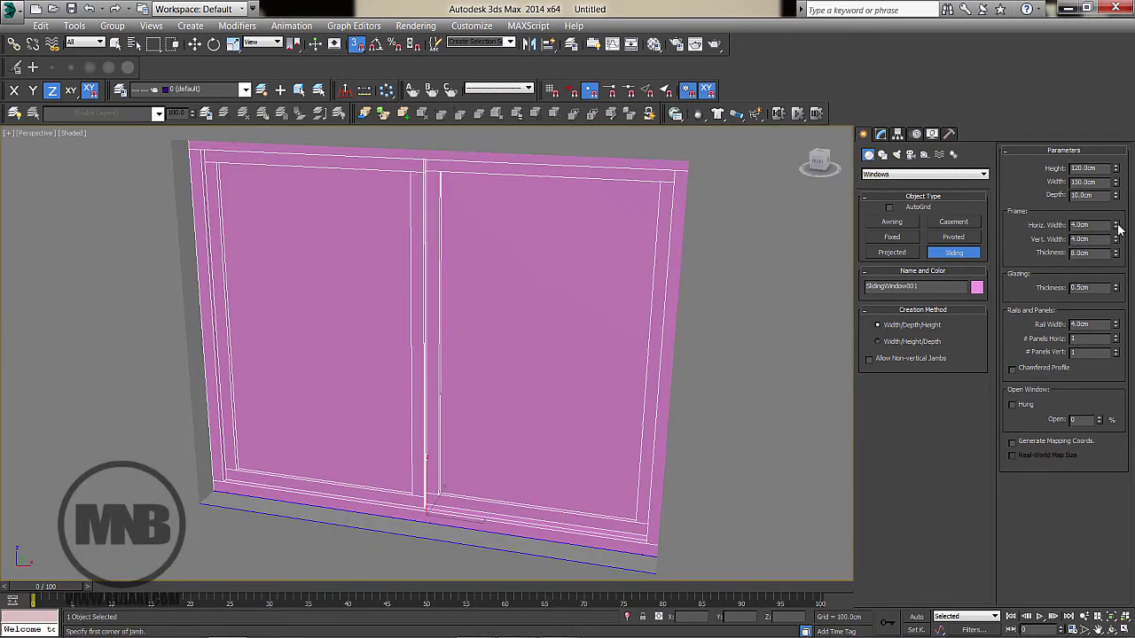
Slide the new window's panel open to 33 percent, keeping Hung off
left_click_drag(1116, 226, 1117, 227)
left_click(1014, 405)
left_click(1013, 406)
mouse_move(1101, 422)
left_mouse_down()
mouse_move(1102, 376)
mouse_move(1103, 430)
mouse_move(1103, 410)
left_mouse_up()
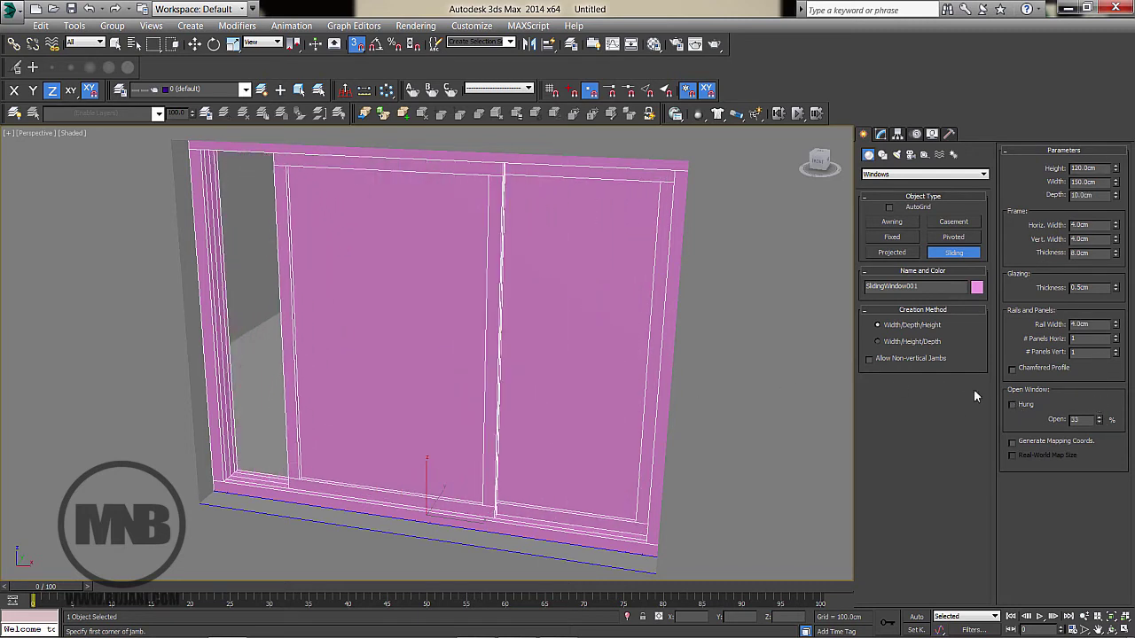
Create a second sliding window in the porch's back wall opening, snapped to 120 cm wide, 10 cm deep and 120 cm high
scroll(505, 343, "down", 3)
scroll(507, 348, "down", 5)
middle_click_drag(441, 350, 482, 354, "alt")
middle_click_drag(297, 335, 651, 387)
scroll(488, 376, "up", 6)
middle_click_drag(489, 376, 142, 515)
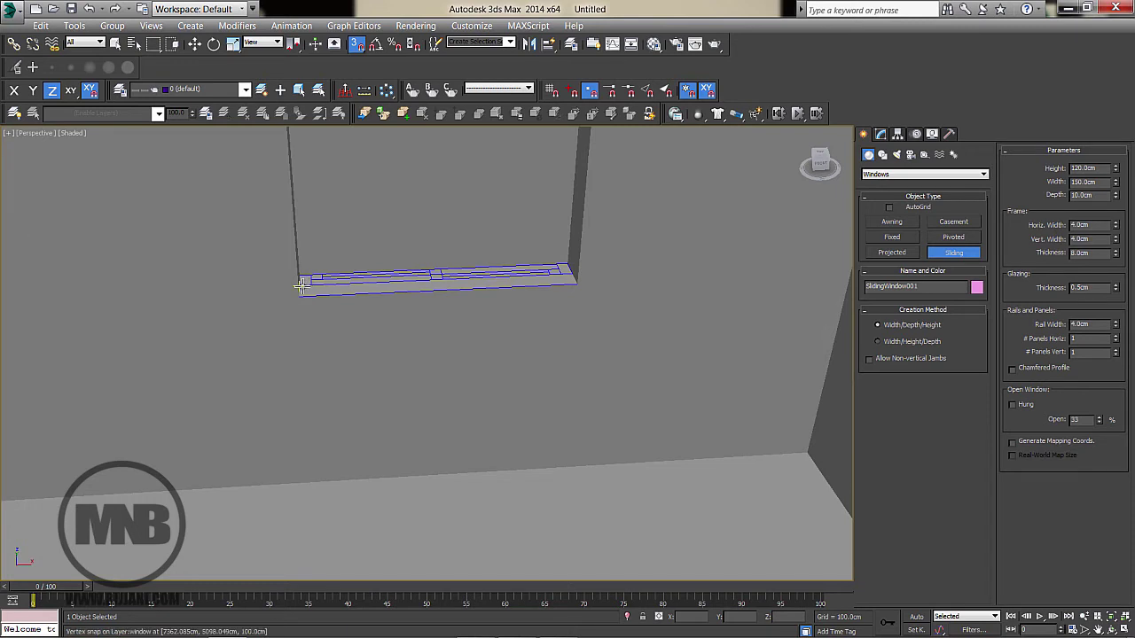
left_click_drag(305, 283, 583, 273)
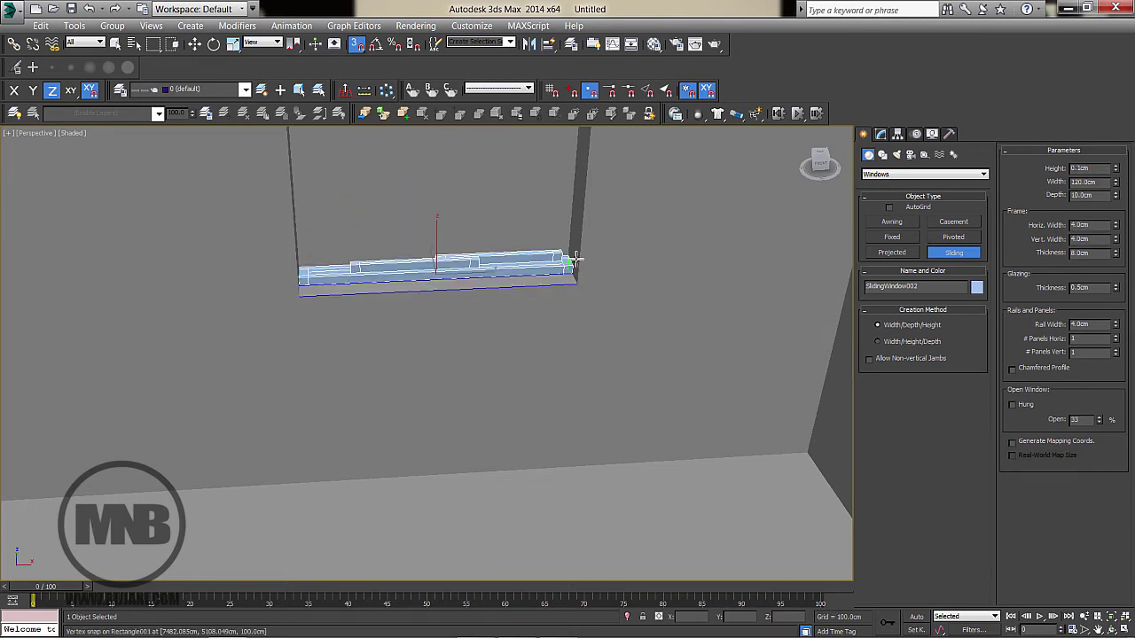
left_click(575, 260)
middle_click_drag(598, 146, 573, 576)
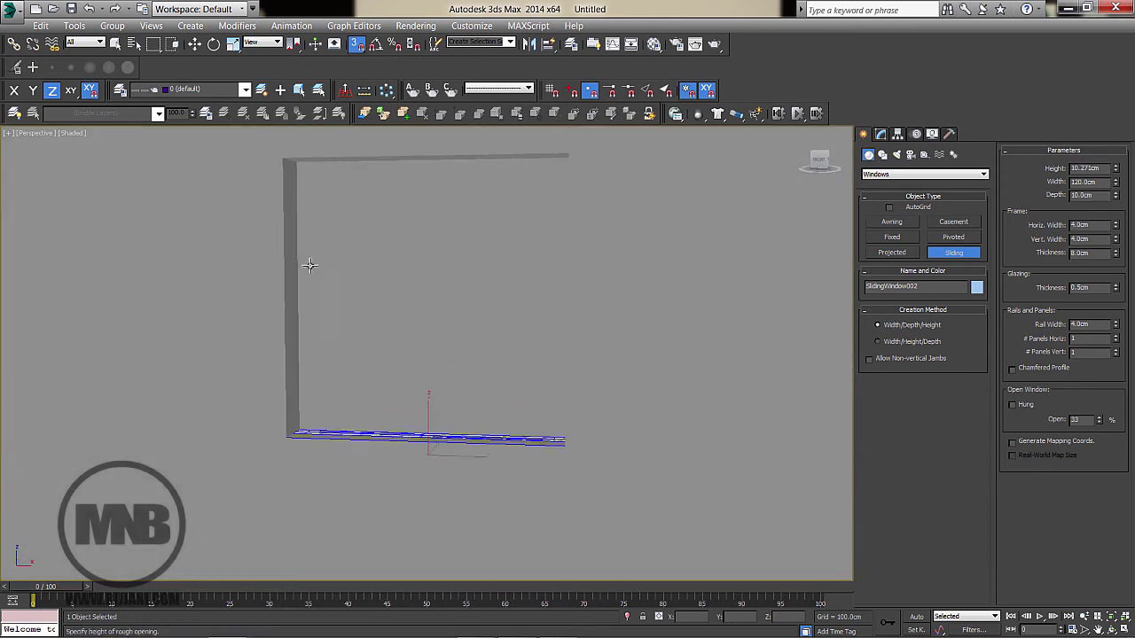
left_click(284, 163)
scroll(391, 323, "down", 3)
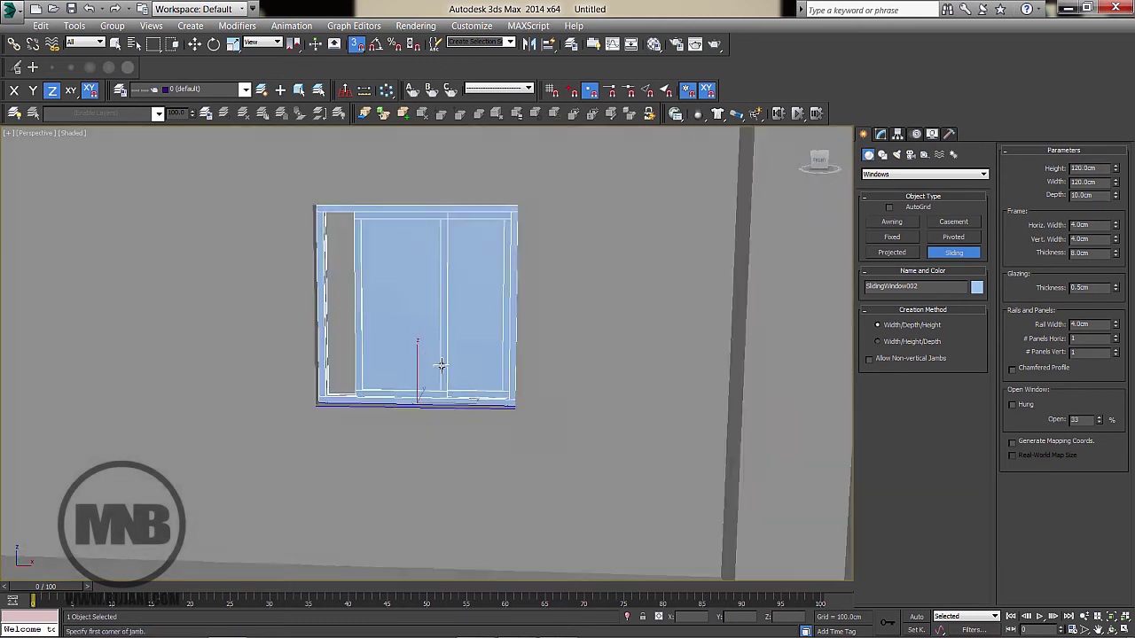
middle_click_drag(438, 364, 520, 359, "alt")
scroll(415, 407, "down", 2)
scroll(474, 368, "down", 3)
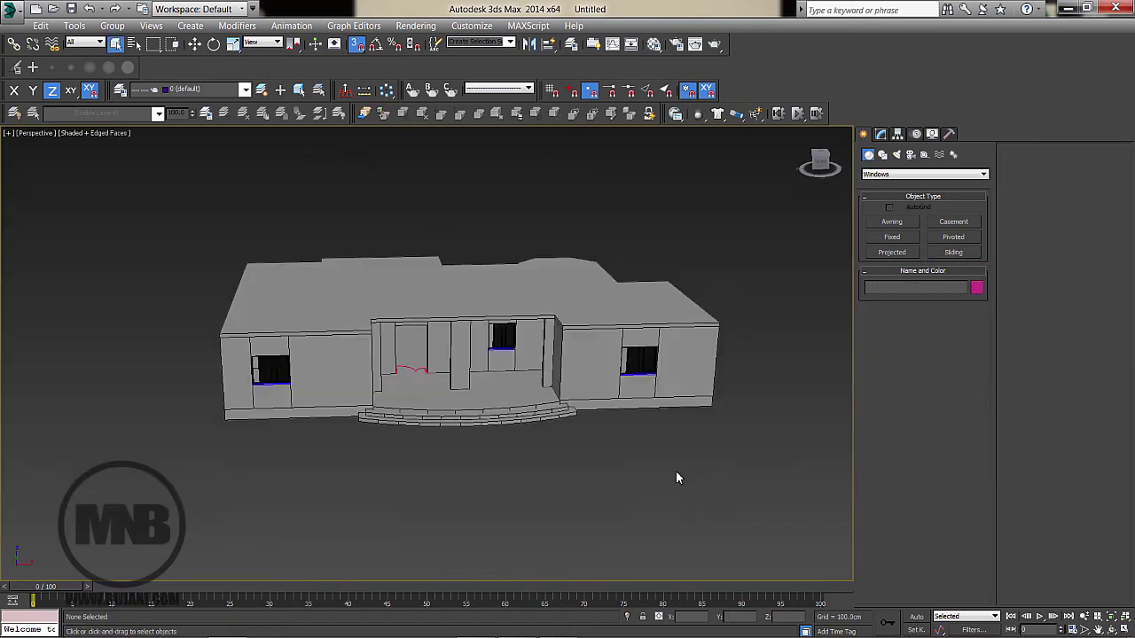
Create a Pivot door in the main entrance opening, snapped to the plan at 130 cm wide, 20 cm deep and 220 cm high
middle_click_drag(676, 471, 606, 452, "alt")
scroll(606, 452, "up", 5)
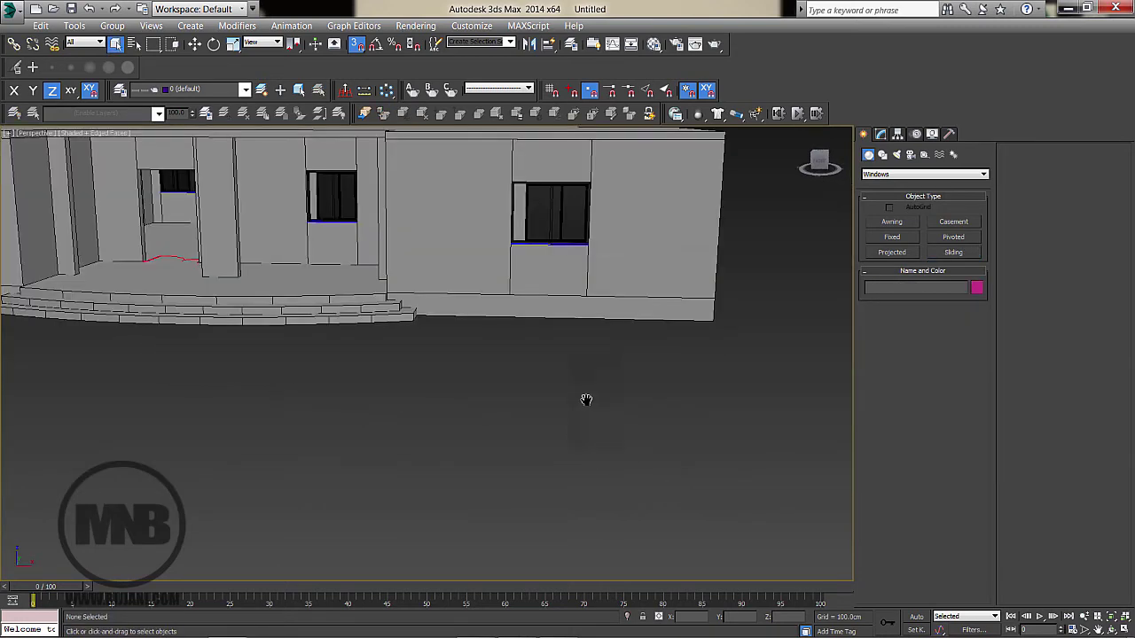
middle_click_drag(586, 400, 580, 454)
middle_click_drag(523, 430, 681, 450, "alt")
middle_click_drag(632, 381, 516, 347)
scroll(403, 438, "up", 3)
scroll(469, 403, "down", 3)
scroll(470, 359, "up", 3)
middle_click_drag(443, 362, 458, 417, "alt")
scroll(449, 413, "up", 3)
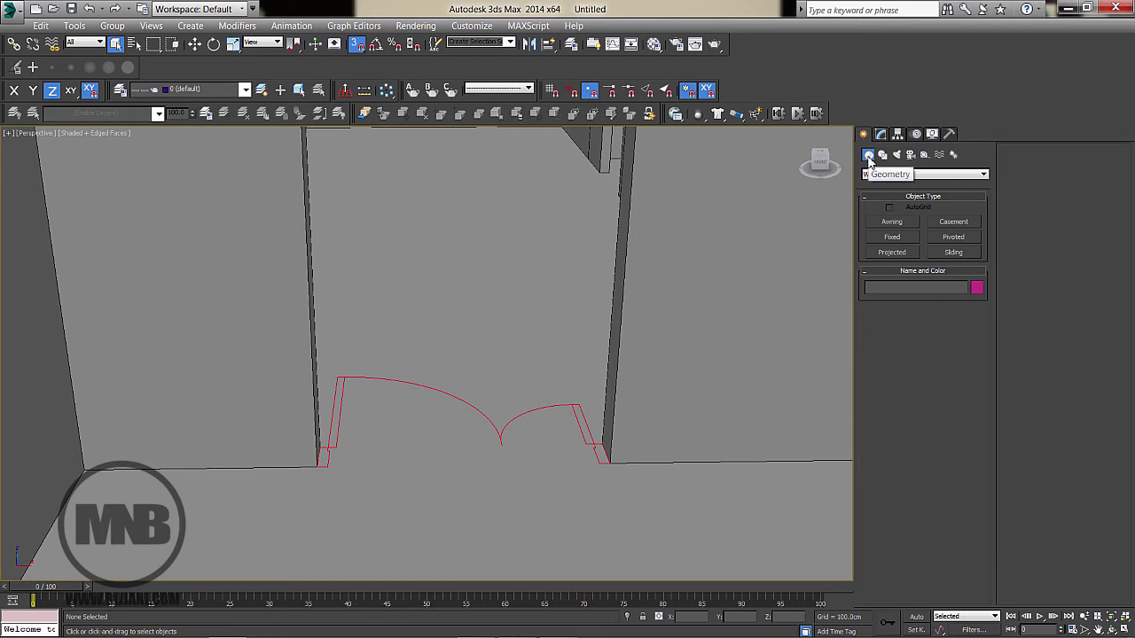
left_click(922, 174)
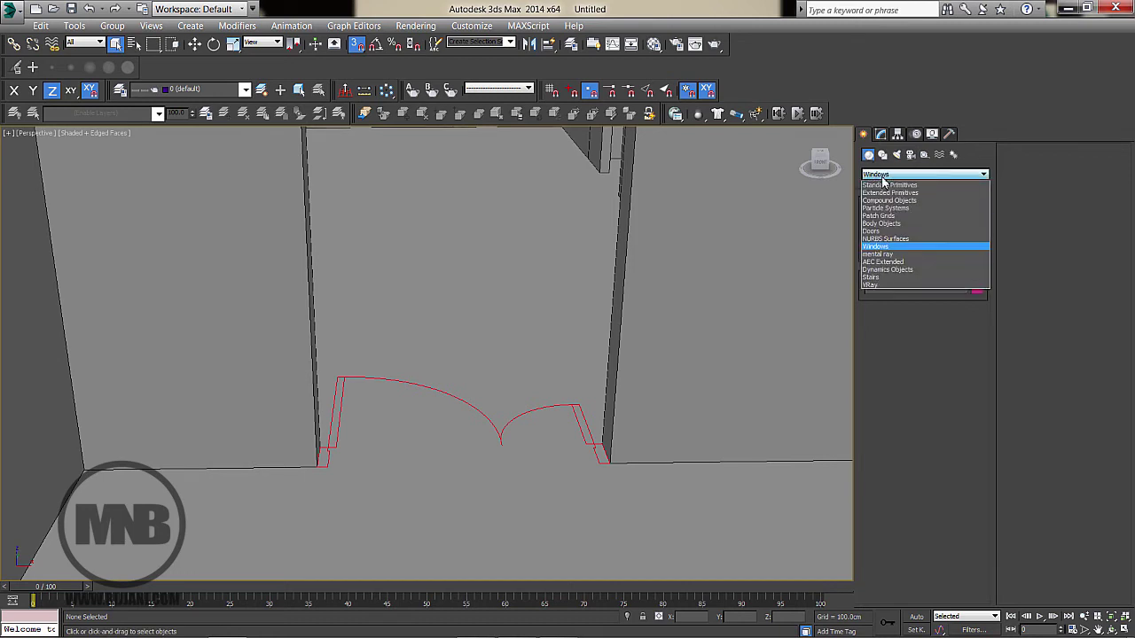
left_click(878, 233)
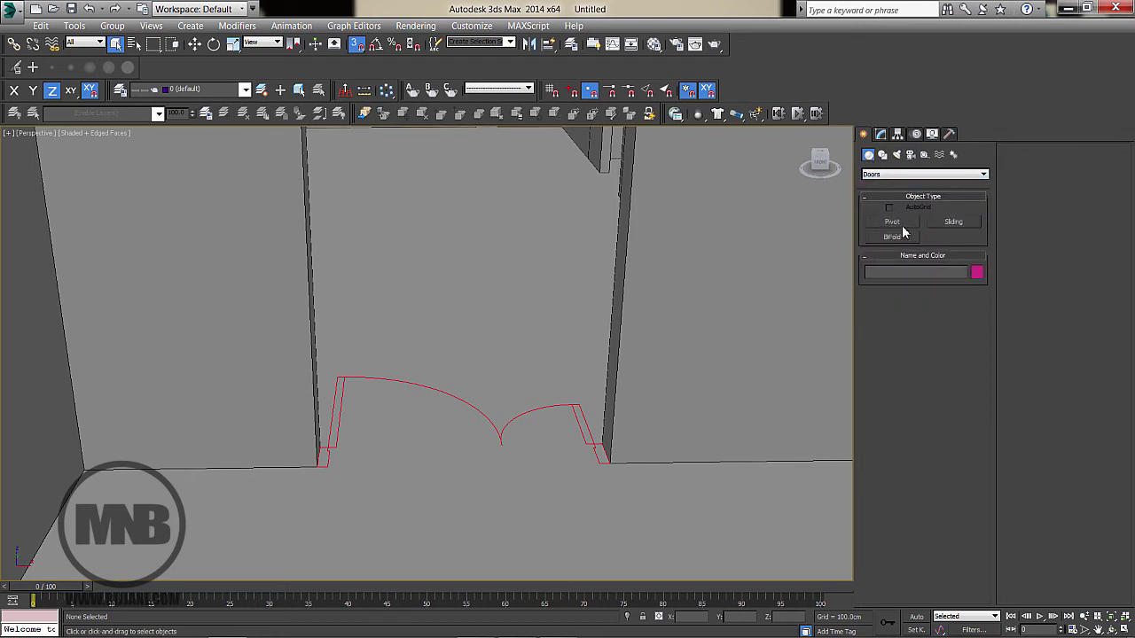
left_click(900, 227)
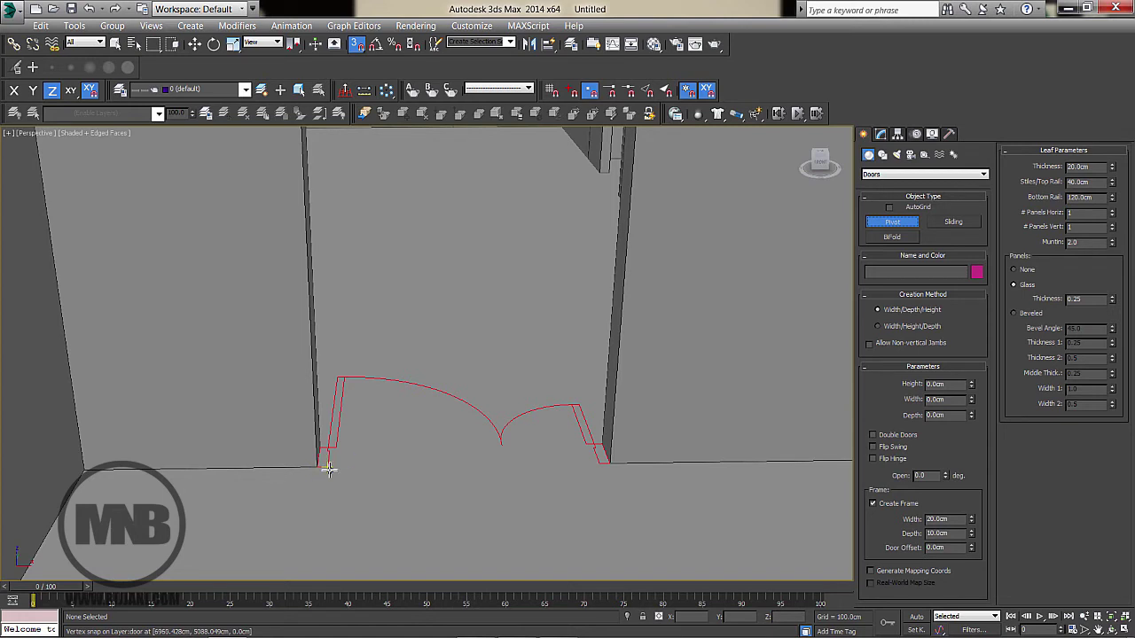
left_click_drag(328, 468, 601, 458)
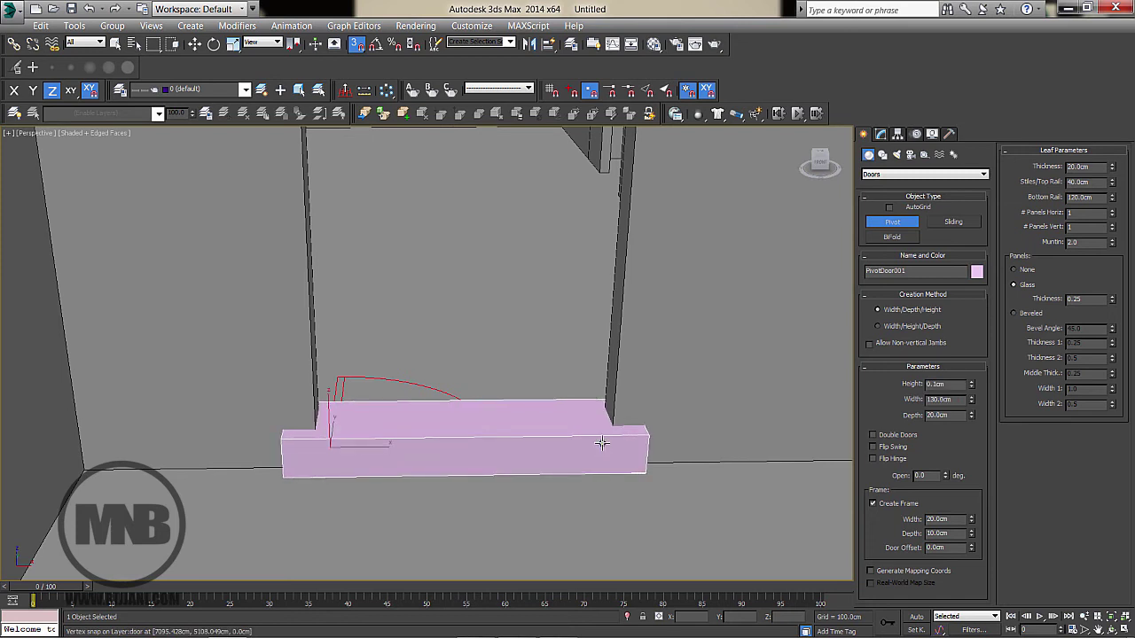
left_click(602, 443)
middle_click_drag(636, 186, 625, 287)
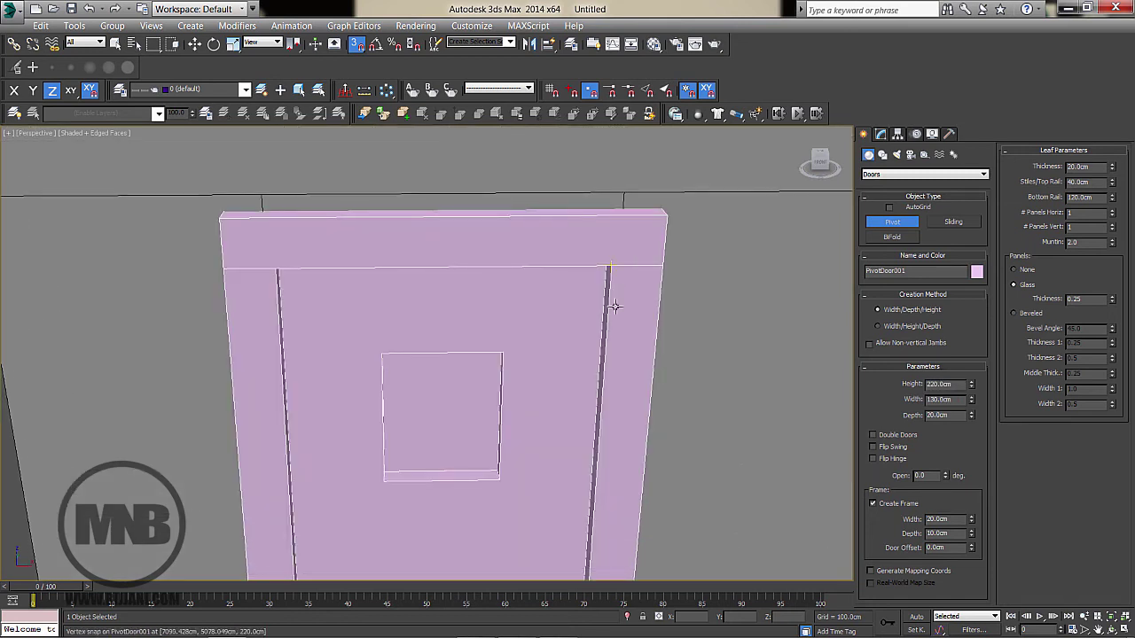
left_click(614, 306)
scroll(616, 311, "down", 3)
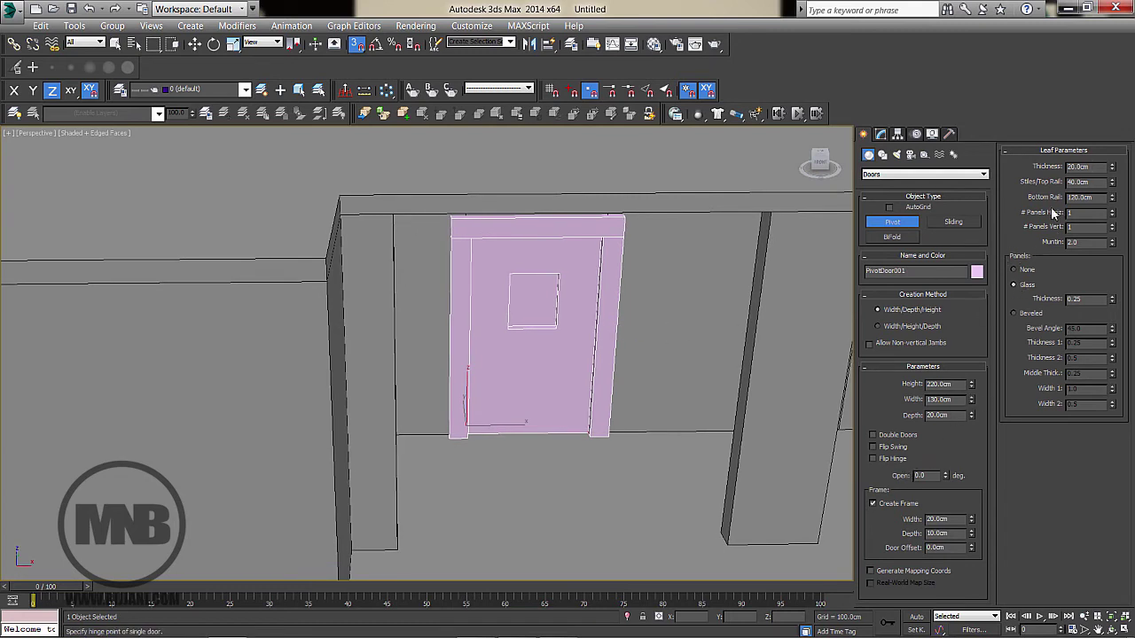
Set the entrance door's frame to 5 cm width and 1 cm depth, and its leaf thickness to 4 cm
double_click(947, 519)
type("5")
key("Tab")
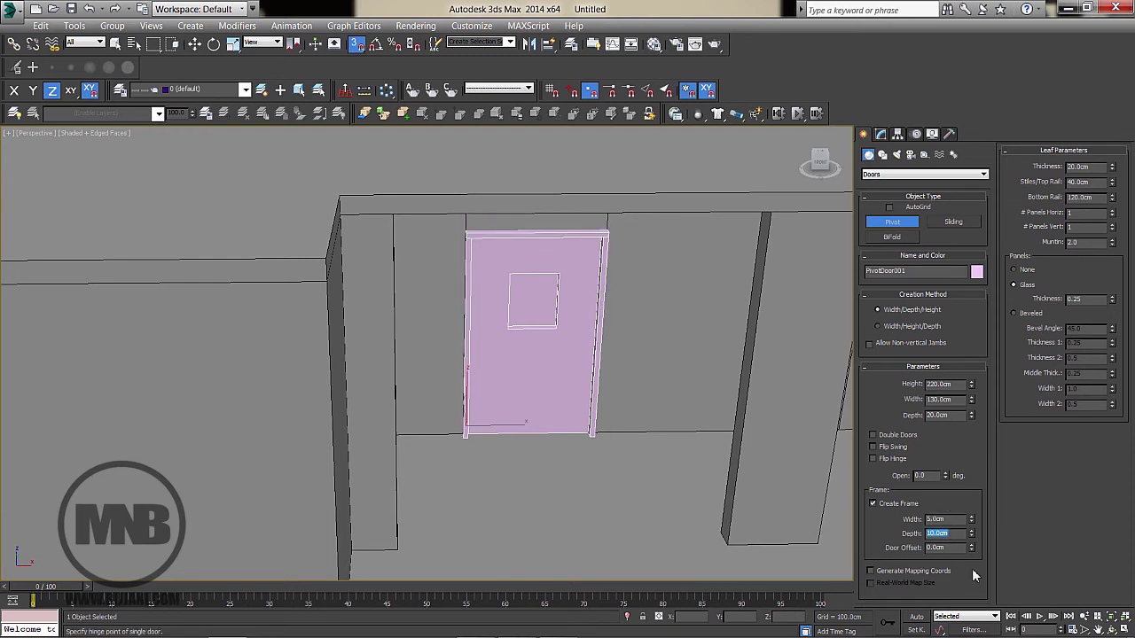
key("Return")
middle_click_drag(648, 358, 656, 427)
scroll(656, 461, "up", 4)
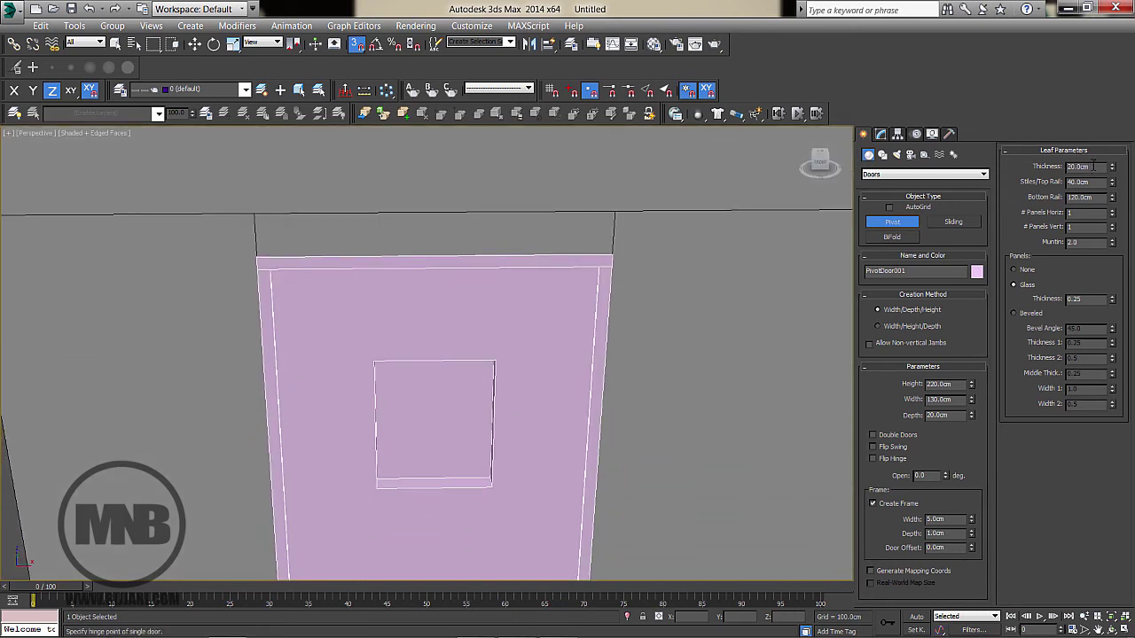
type("4")
key("Return")
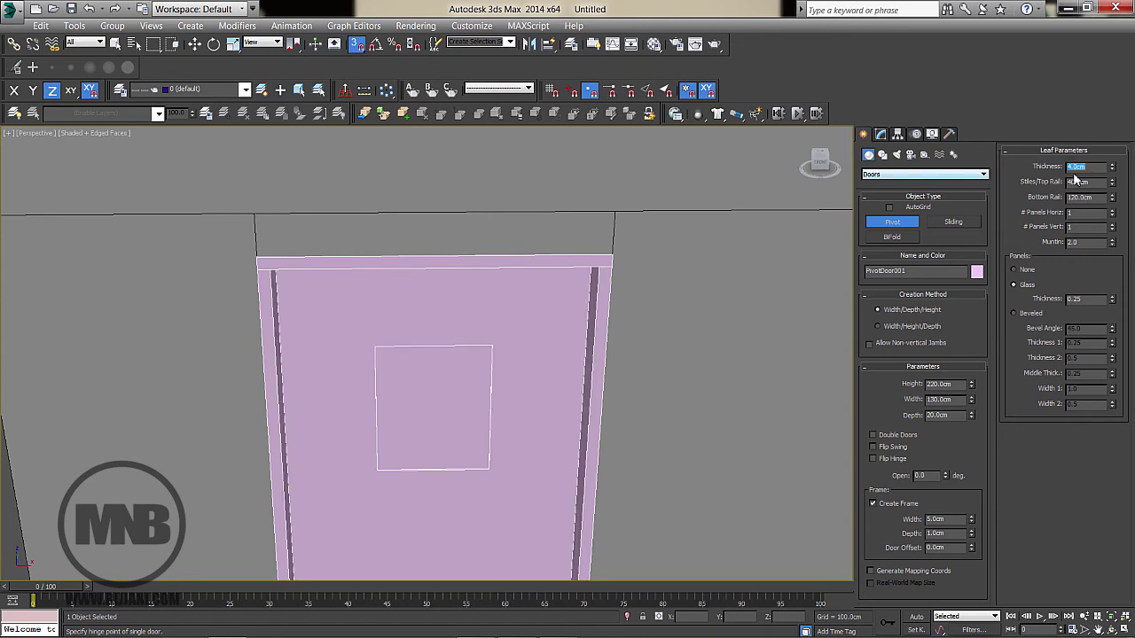
Set the entrance door's stiles and top rail to 23.2 cm and bottom rail to 27.6 cm, and make it a double door
scroll(553, 261, "down", 5)
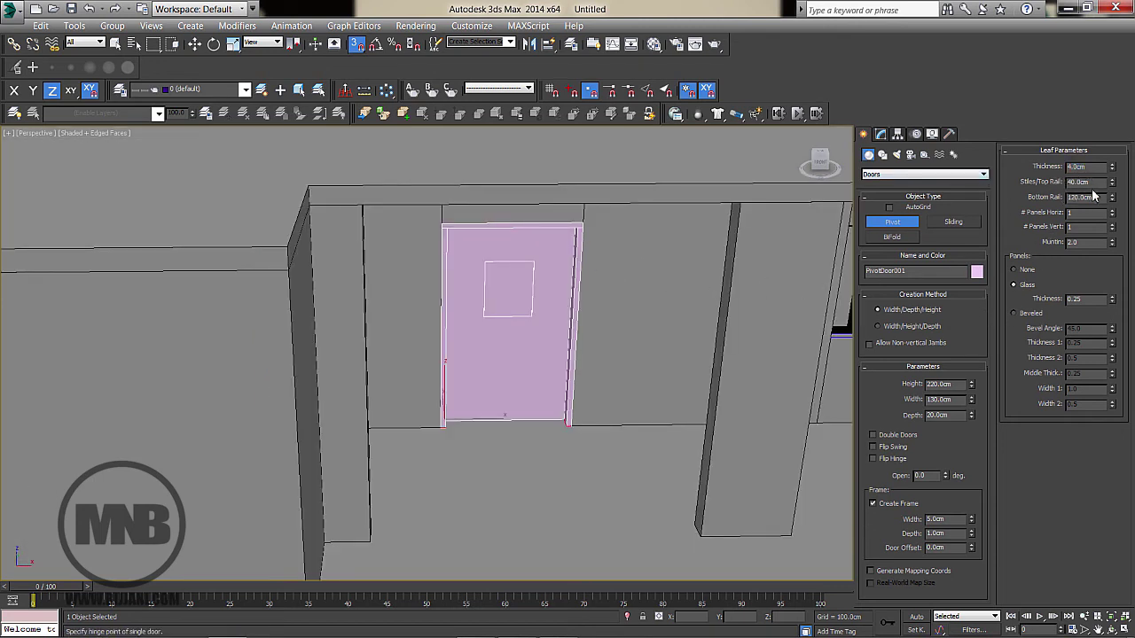
left_click_drag(1112, 182, 1109, 243)
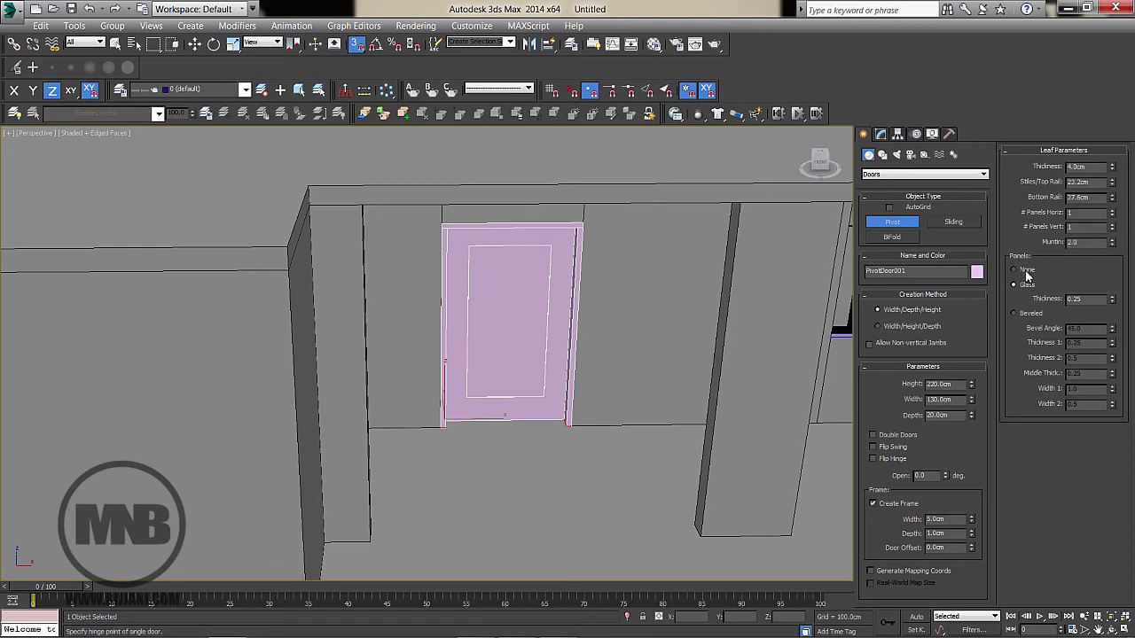
left_click(873, 436)
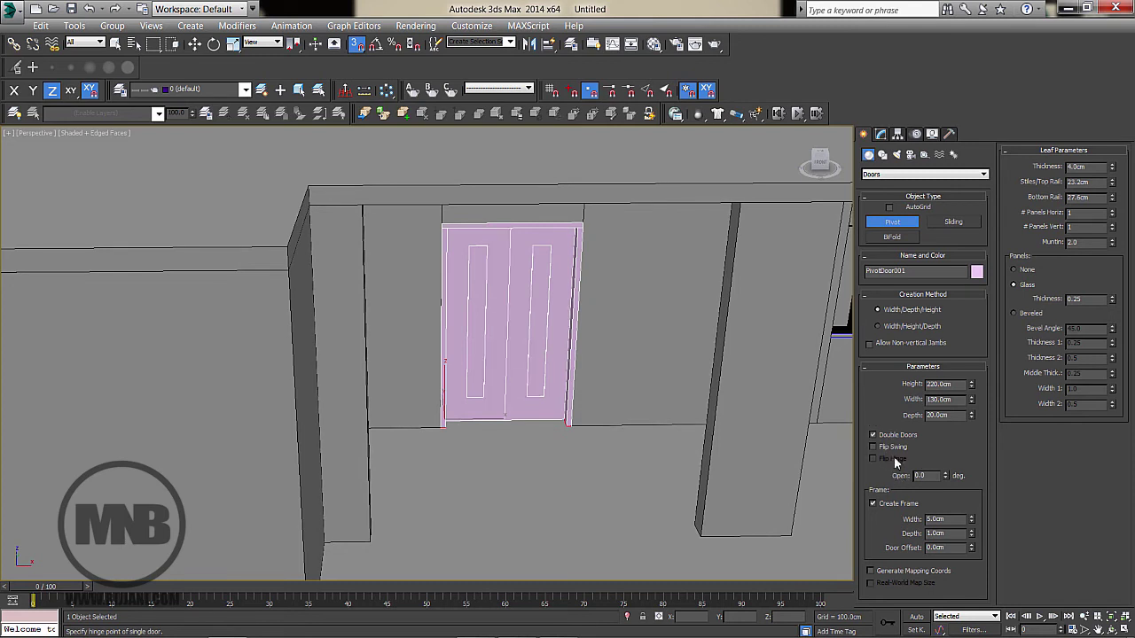
left_click_drag(947, 479, 967, 505)
Finish the entrance door and hide the roof slab to expose the interior rooms
scroll(525, 399, "down", 4)
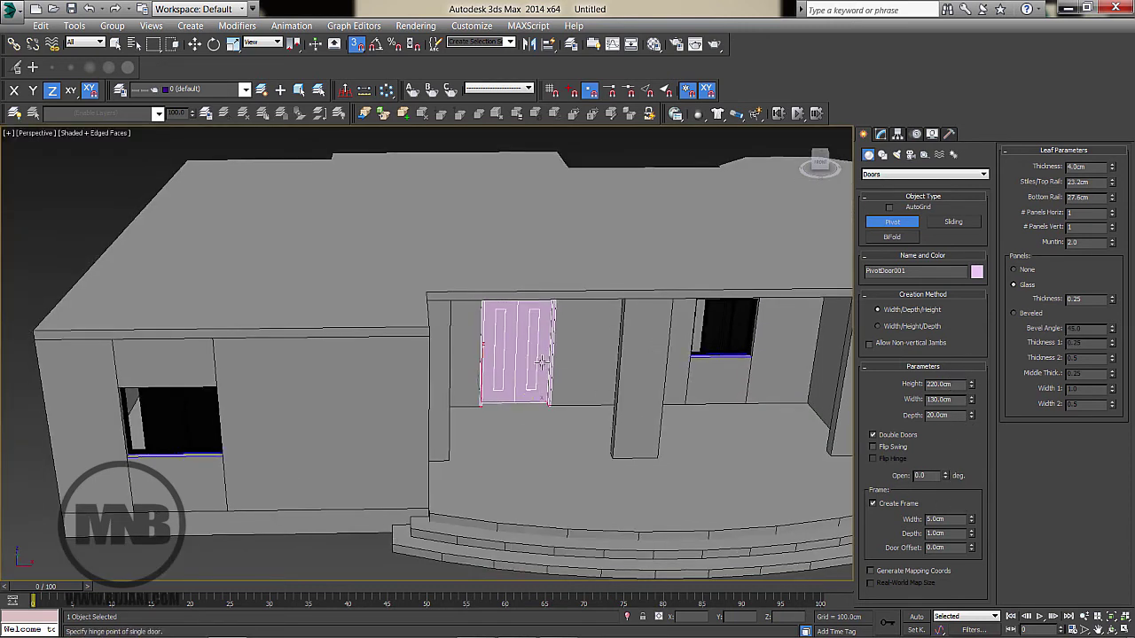
right_click(620, 233)
right_click(606, 233)
left_click(643, 188)
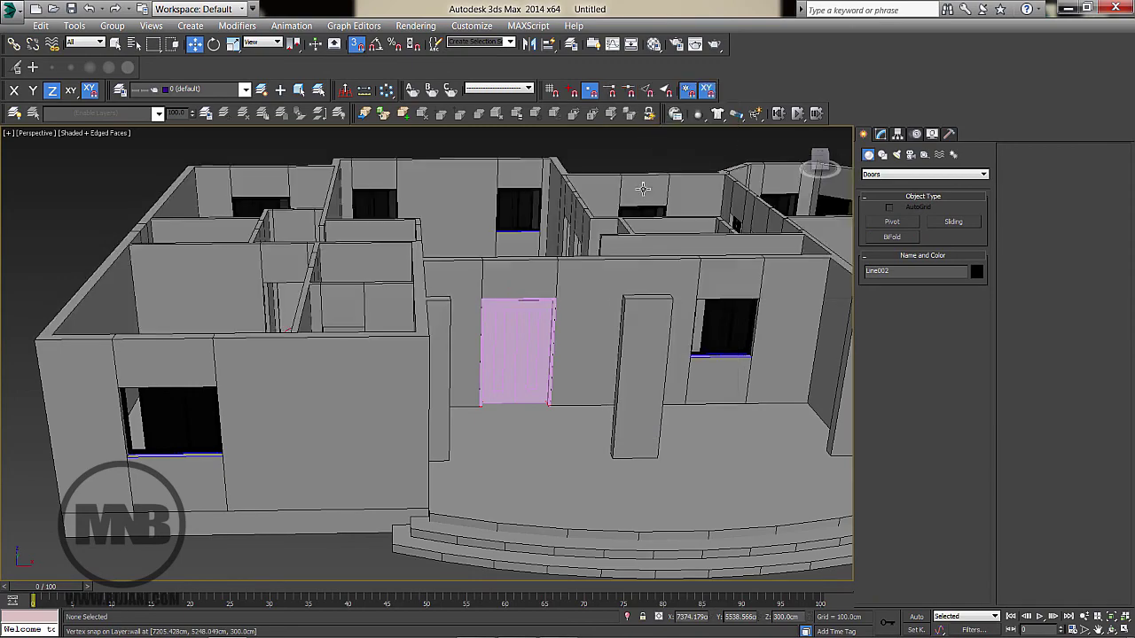
Create a Pivot door in the interior room opening, snapped to the plan at 81 cm wide, 10 cm deep and 220 cm high
middle_click_drag(510, 266, 576, 256, "alt")
middle_click_drag(524, 305, 484, 351, "alt")
scroll(542, 340, "up", 5)
scroll(488, 351, "up", 3)
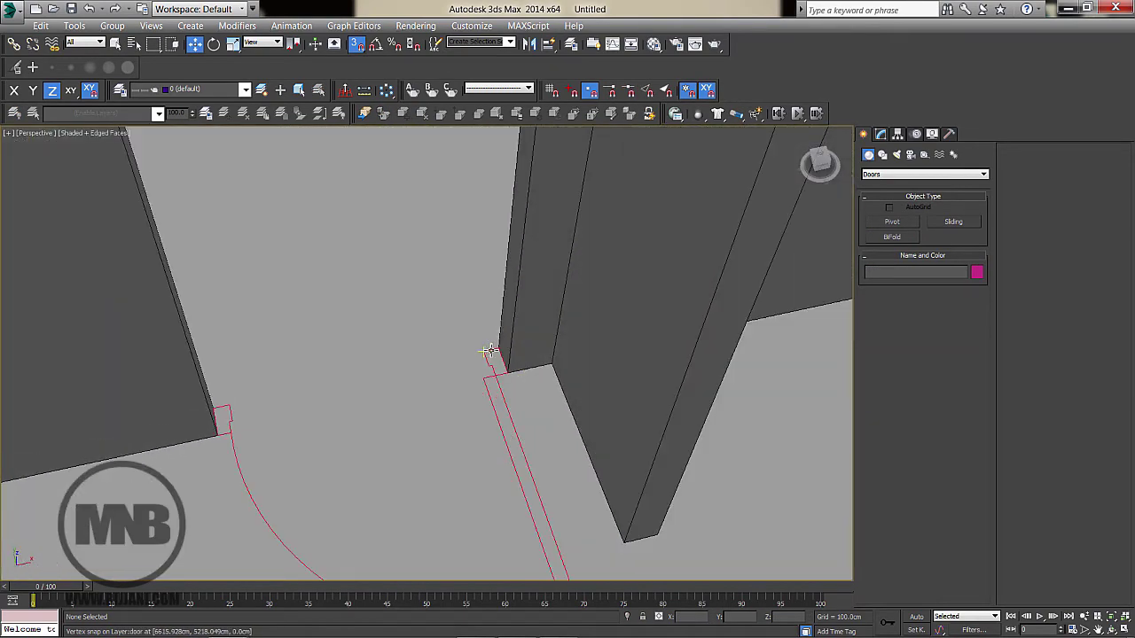
left_click(892, 222)
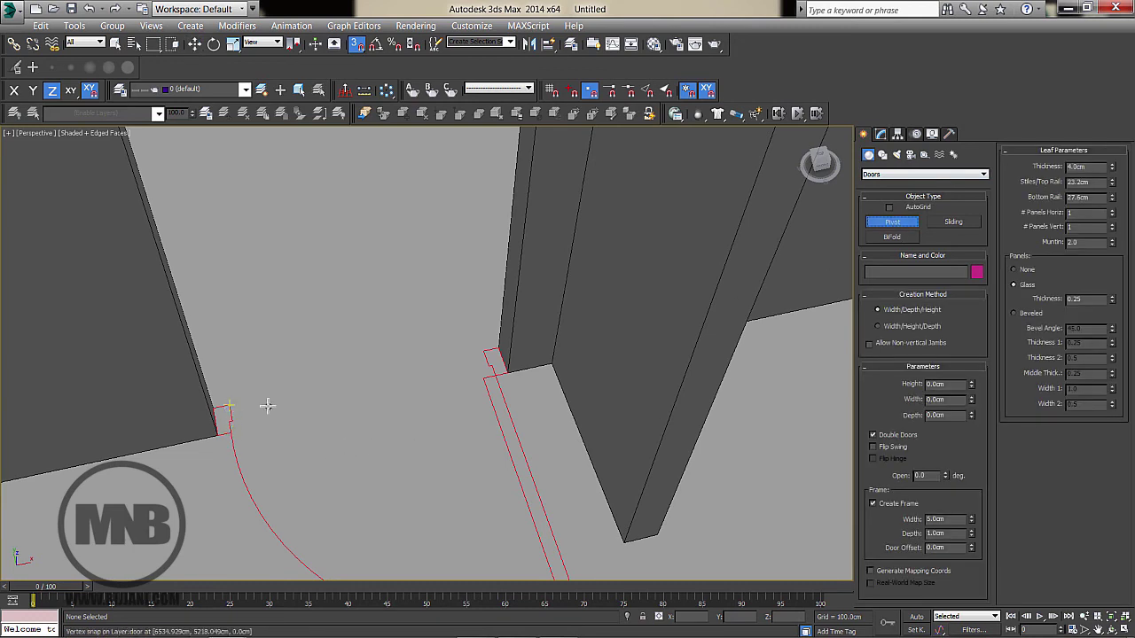
left_click_drag(488, 353, 232, 403)
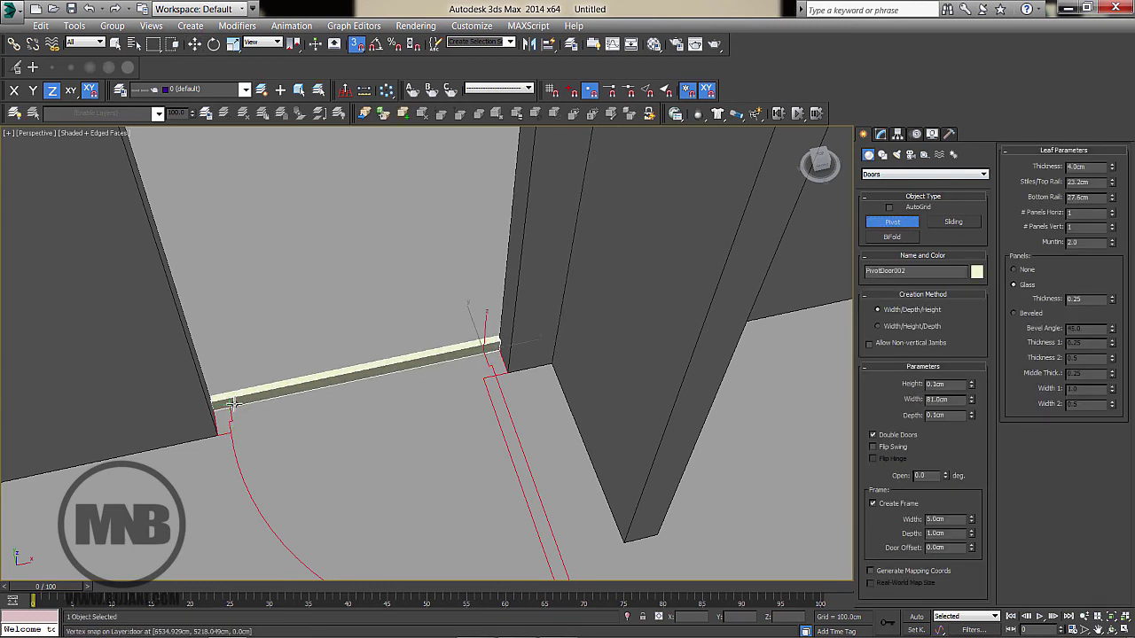
left_click(223, 433)
middle_click_drag(445, 218, 479, 319)
scroll(490, 258, "down", 3)
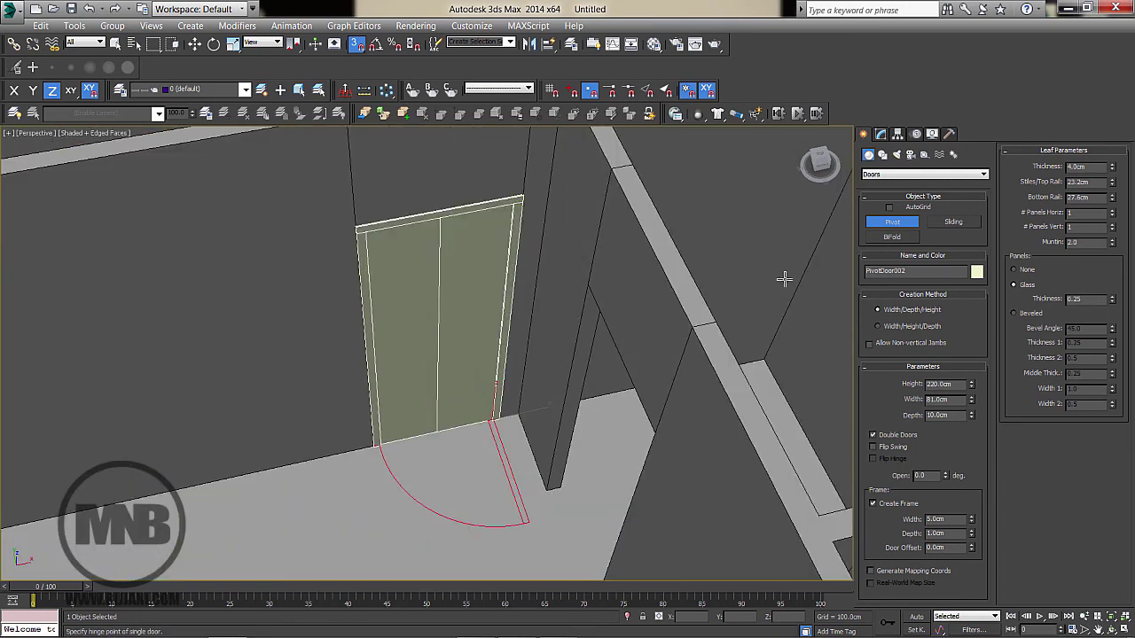
Make the interior door a single leaf without panels and swing it open to 90.5 degrees
left_click(886, 435)
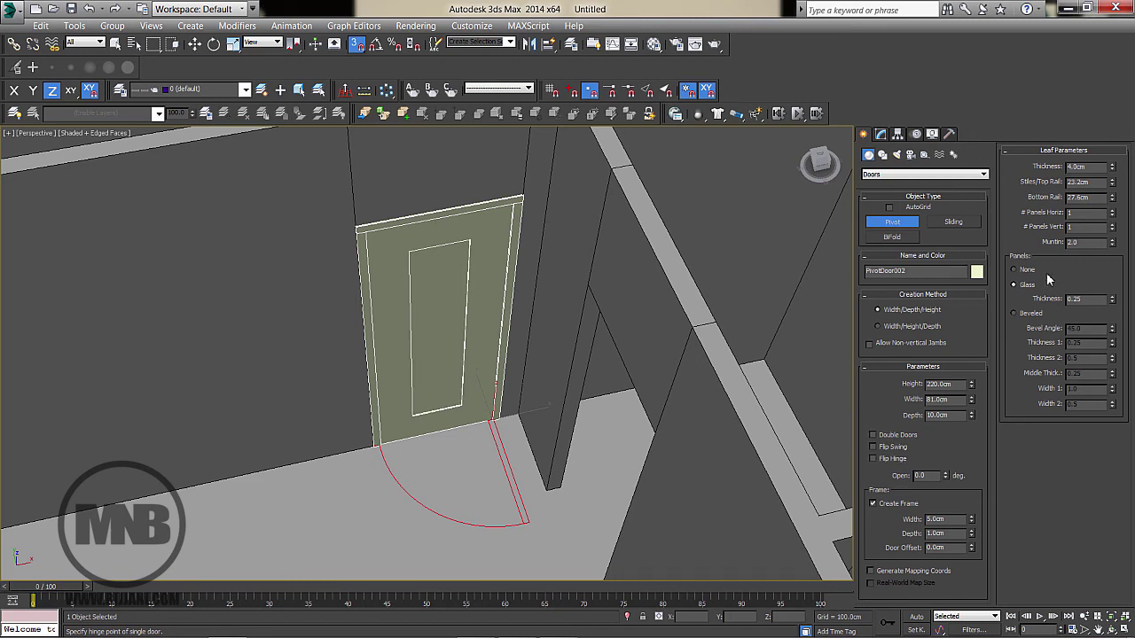
left_click(1015, 270)
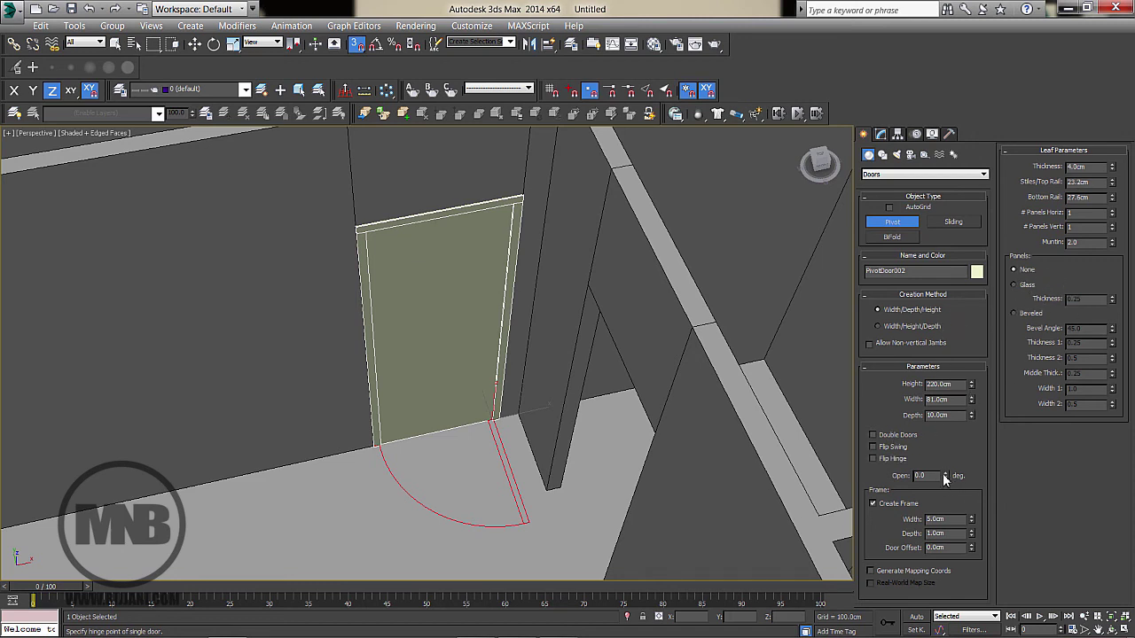
left_click_drag(942, 474, 964, 368)
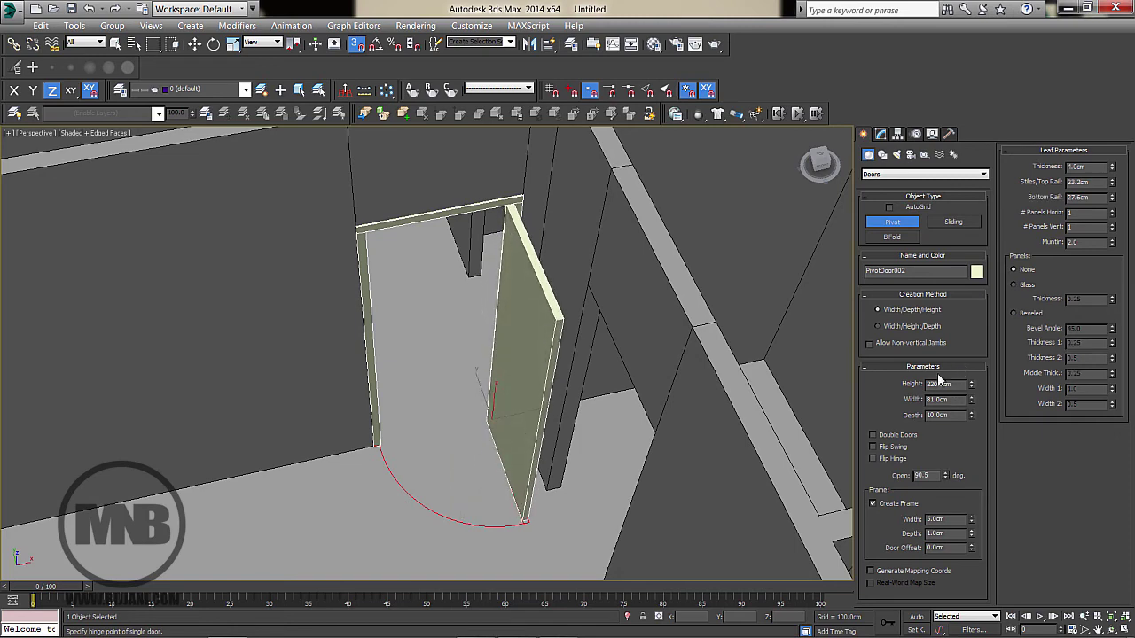
scroll(601, 365, "down", 6)
middle_click_drag(602, 365, 436, 355, "alt")
mouse_move(645, 635)
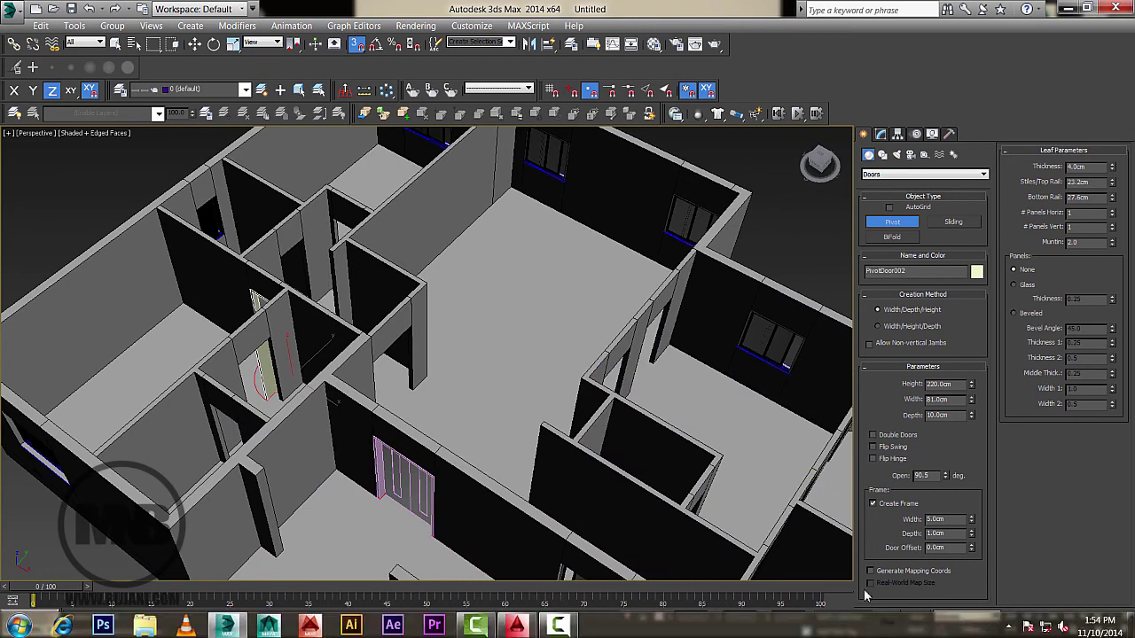
left_click(561, 625)
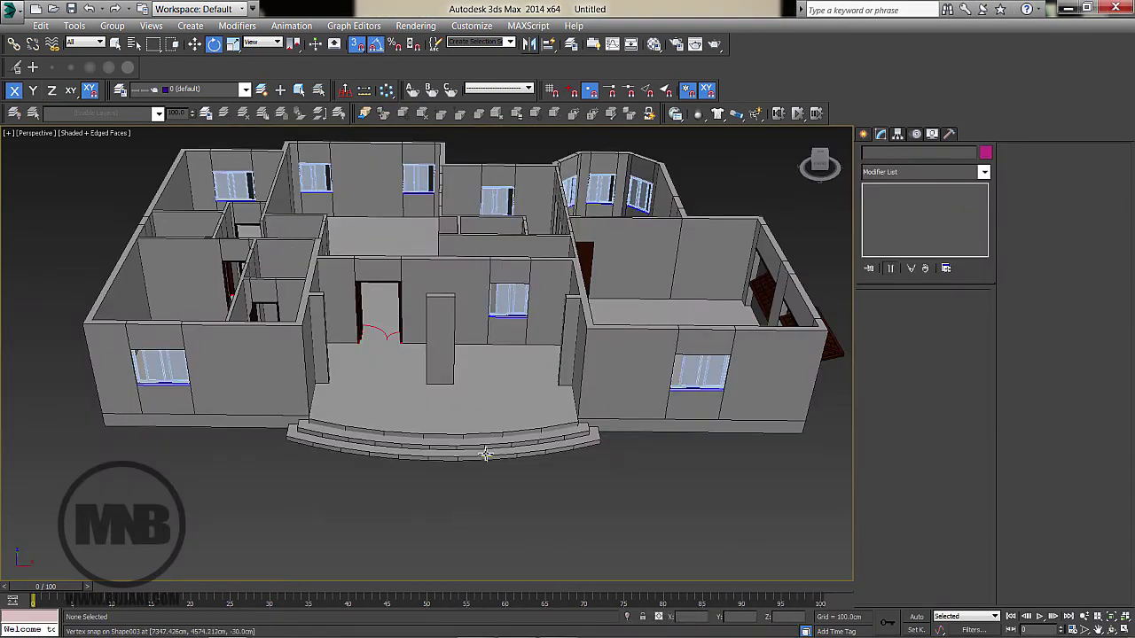
Examine the finished doors and windows throughout the roofless villa, from the interior rooms to the main entrance
middle_click_drag(489, 454, 473, 481, "alt")
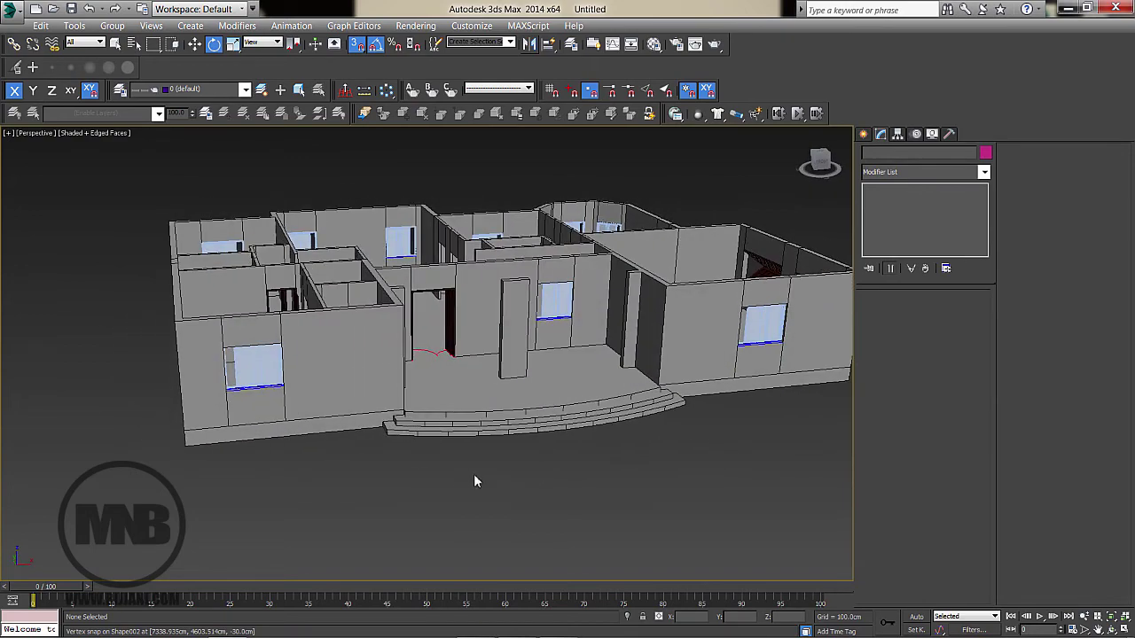
scroll(568, 436, "up", 4)
middle_click_drag(569, 438, 501, 471, "alt")
scroll(496, 452, "up", 3)
middle_click_drag(471, 380, 307, 349)
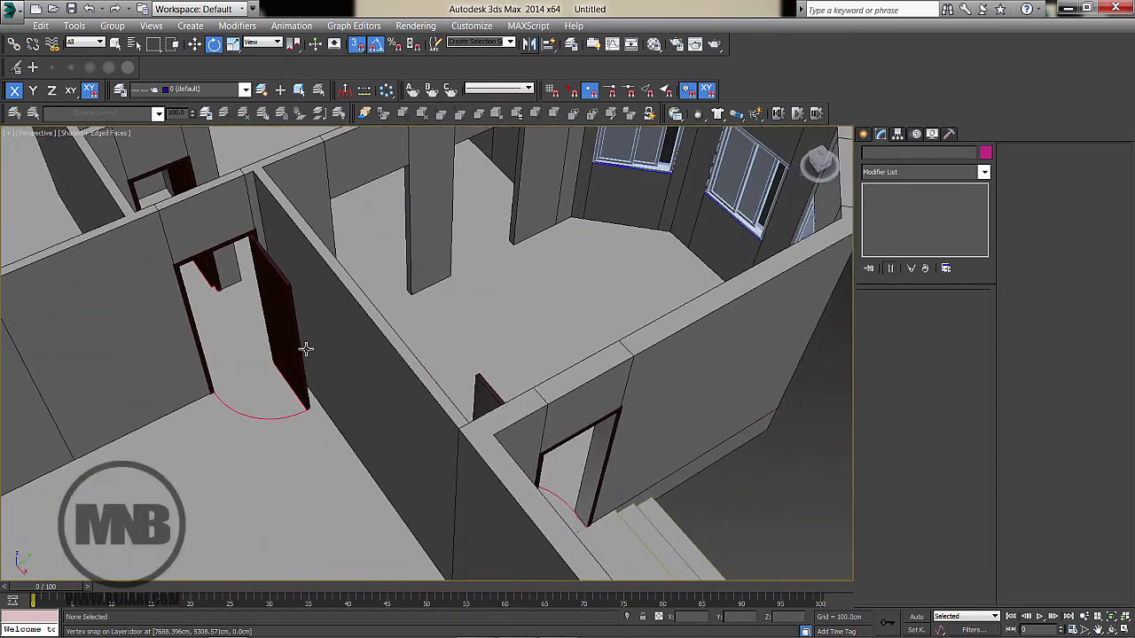
middle_click_drag(612, 448, 527, 358, "alt")
middle_click_drag(514, 258, 373, 360)
scroll(517, 355, "down", 4)
scroll(647, 418, "down", 4)
middle_click_drag(646, 418, 519, 446, "alt")
scroll(558, 425, "up", 5)
scroll(600, 417, "down", 5)
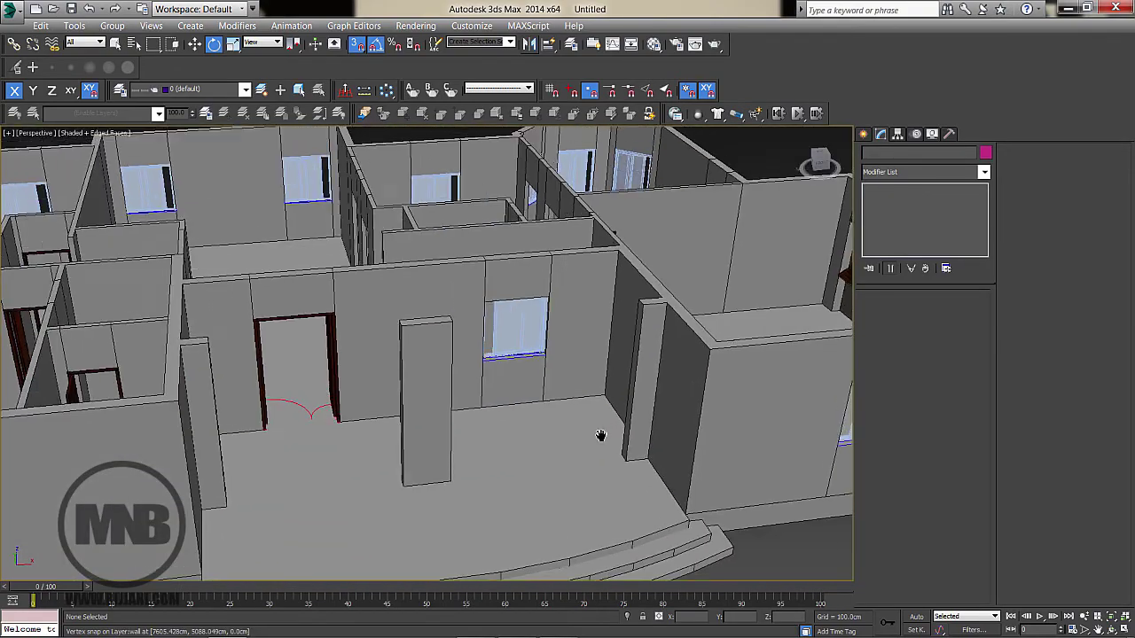
scroll(590, 448, "up", 2)
scroll(583, 457, "down", 2)
scroll(562, 456, "down", 4)
scroll(570, 435, "up", 2)
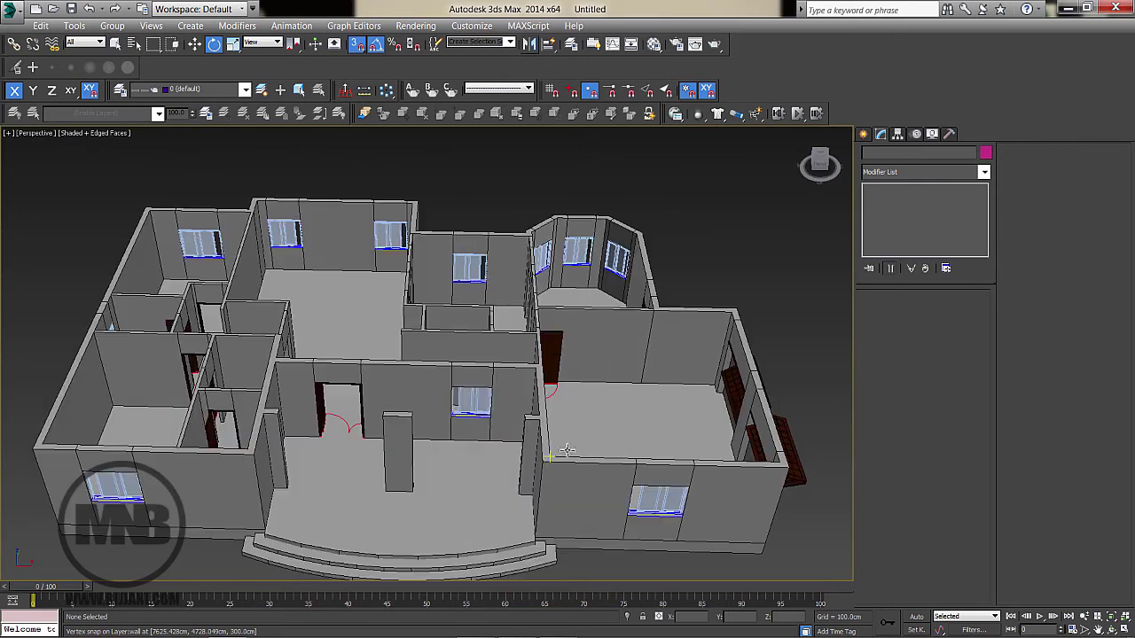
scroll(585, 355, "up", 3)
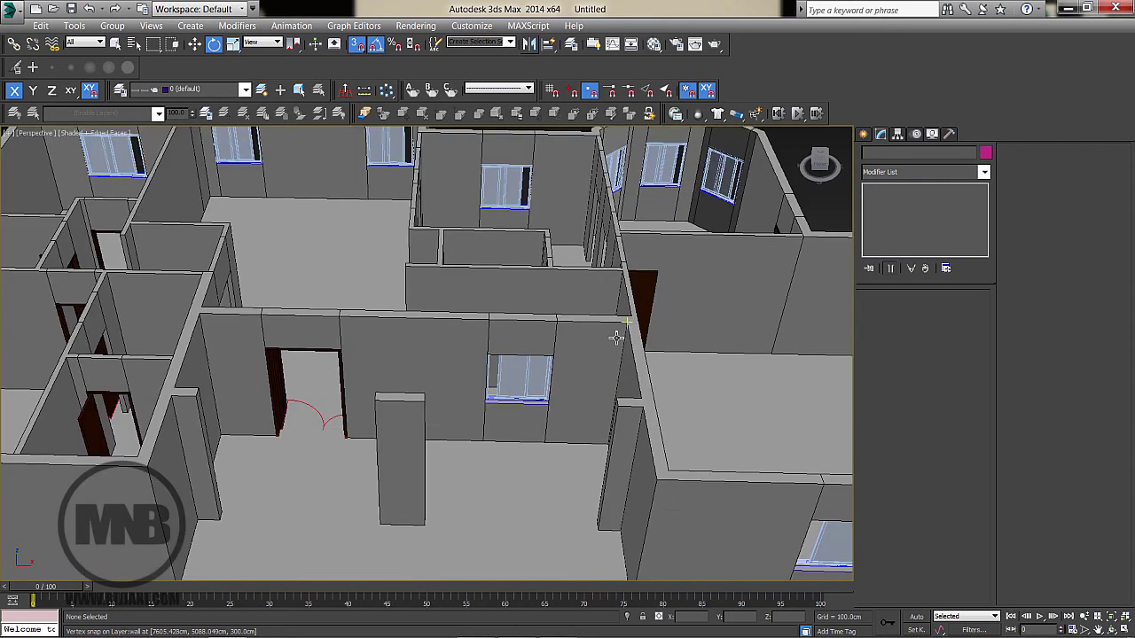
Unhide all hidden objects to bring back the roof slab
right_click(507, 356)
left_click(540, 290)
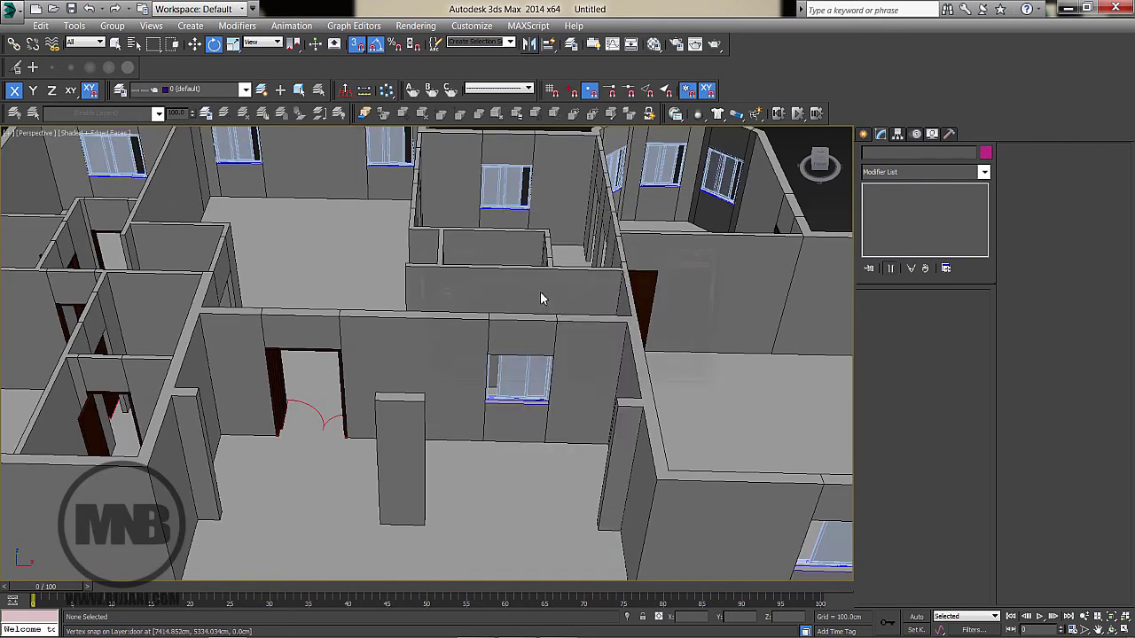
left_click(648, 370)
scroll(532, 372, "down", 4)
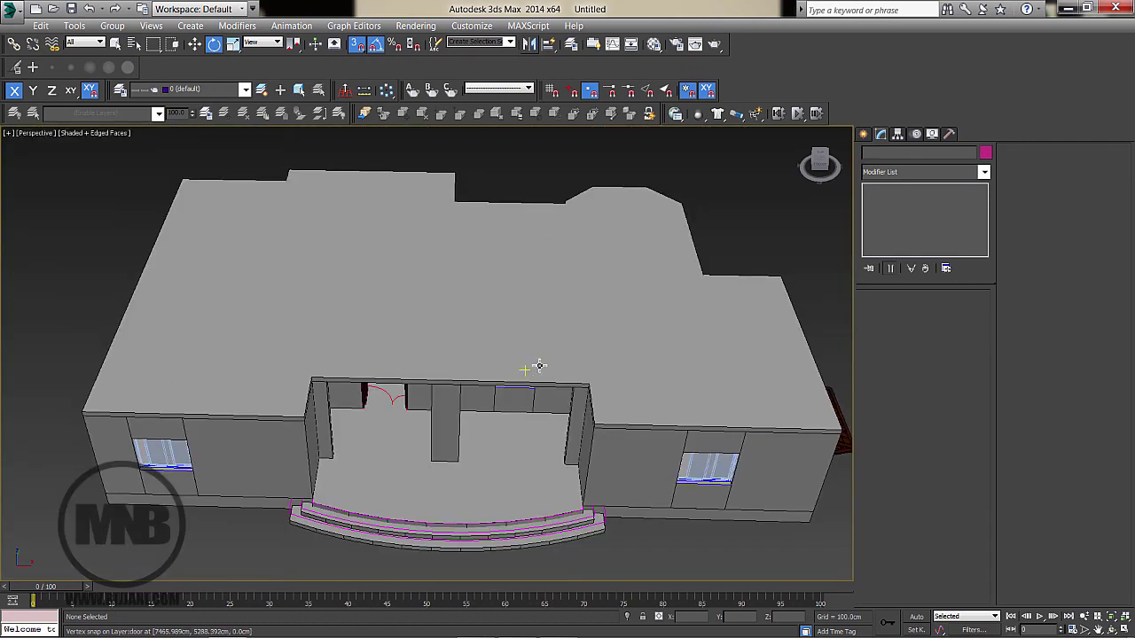
Examine the roofed villa from outside, including the side entrance steps, the bifold doors and the front porch
middle_click_drag(737, 220, 659, 375, "alt")
scroll(587, 337, "up", 6)
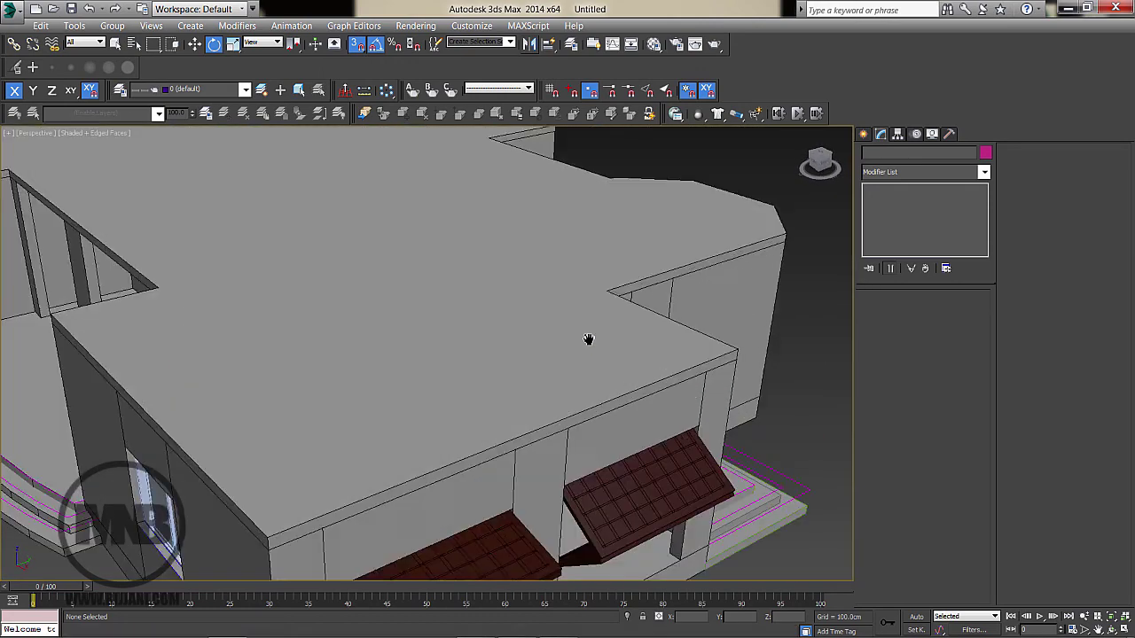
middle_click_drag(572, 364, 547, 364, "alt")
middle_click_drag(529, 411, 555, 347)
scroll(555, 347, "up", 3)
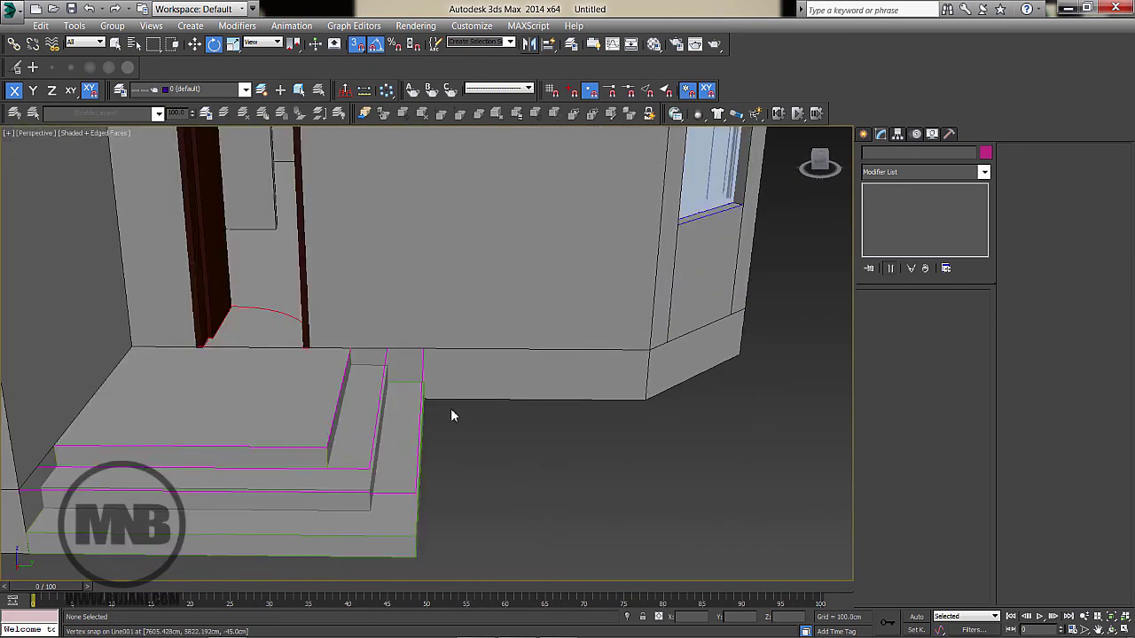
middle_click_drag(401, 411, 464, 405)
middle_click_drag(432, 501, 476, 470, "alt")
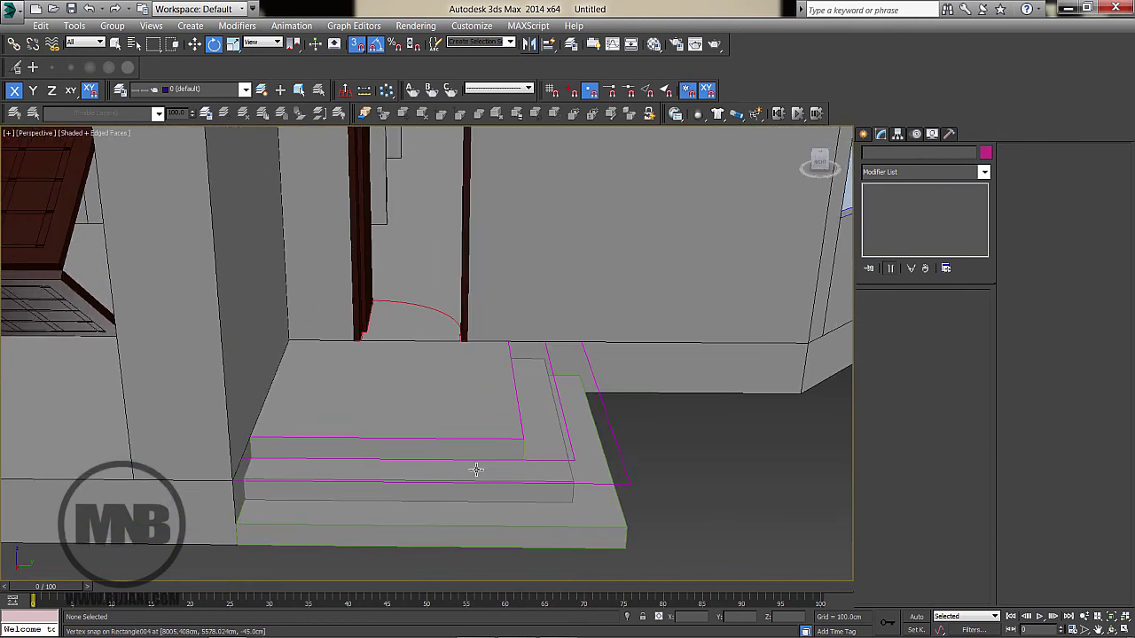
scroll(471, 425, "down", 6)
middle_click_drag(471, 425, 426, 375, "alt")
scroll(659, 391, "up", 6)
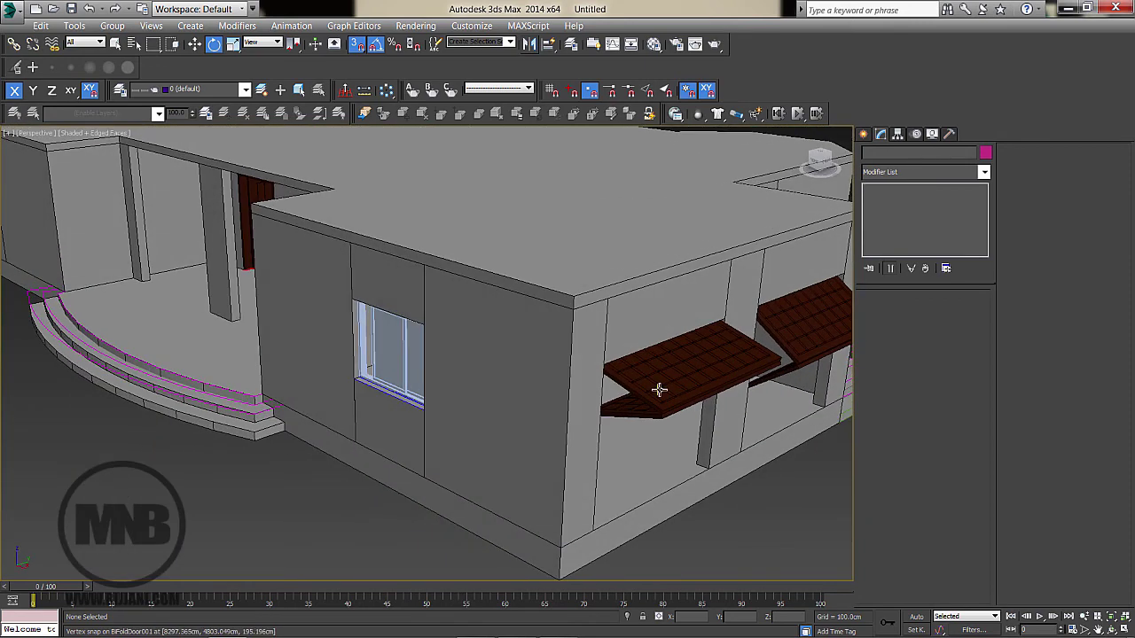
middle_click_drag(528, 409, 318, 451, "alt")
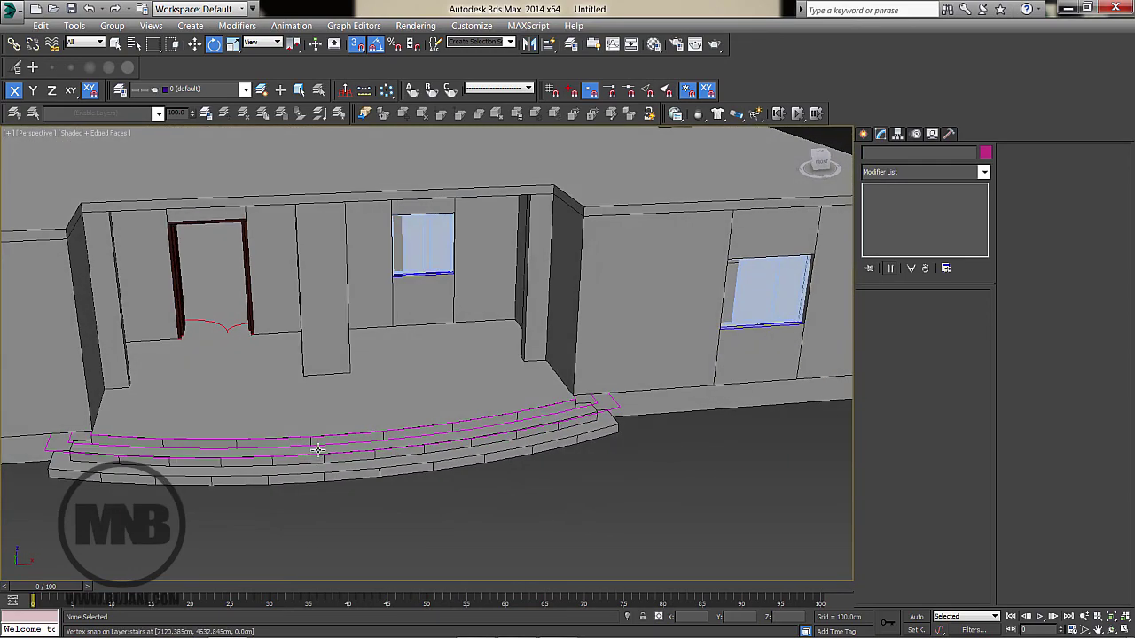